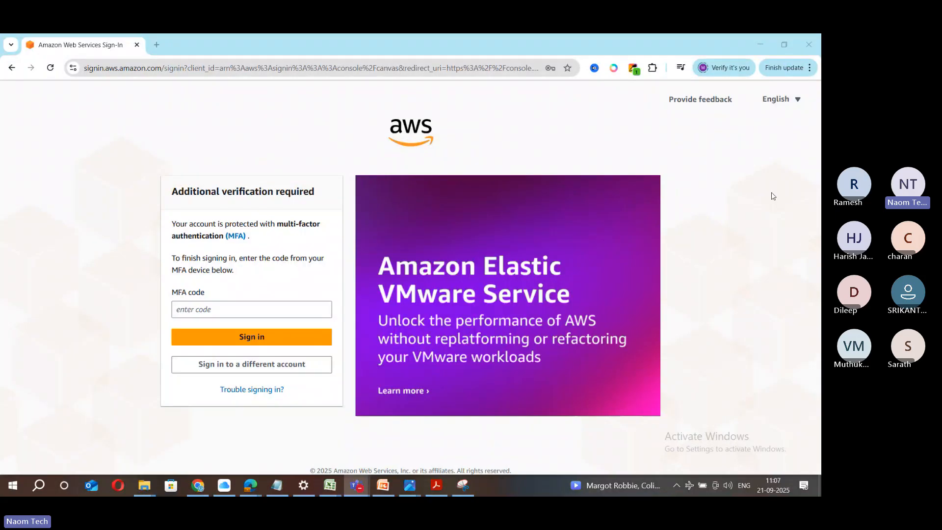
Bring the Teams meeting window in front of the AWS MFA sign-in page
click(798, 226)
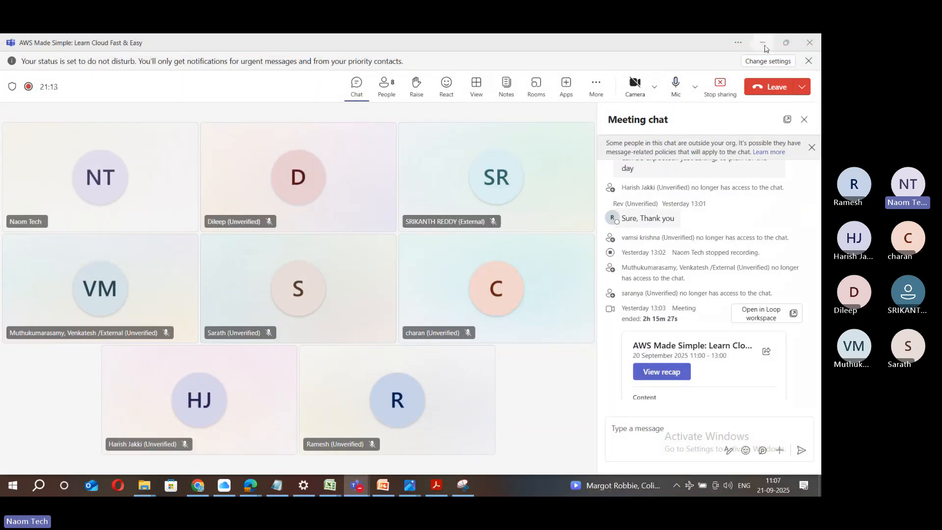
Minimize the Teams meeting window to reveal the AWS sign-in page again
click(765, 45)
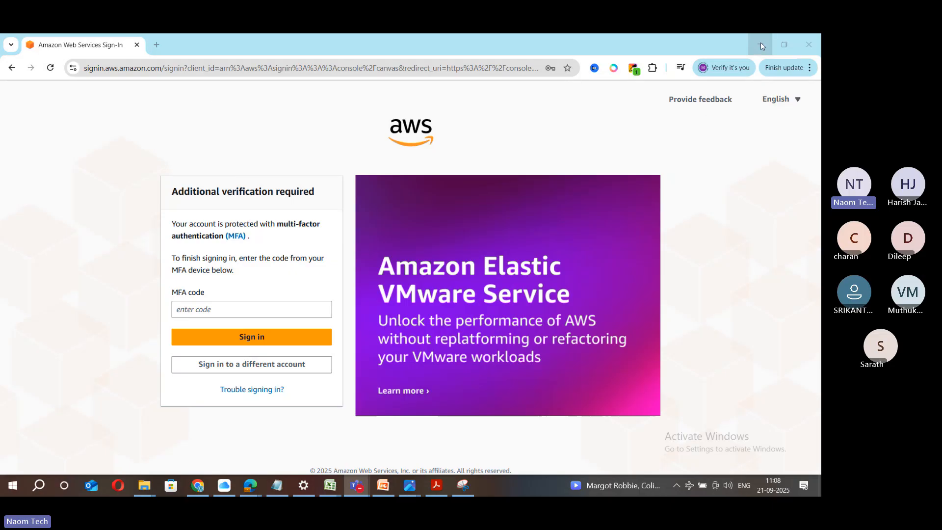
Open the STEP-1 'Sign up for AWS' link from the account setup guide in Edge
click(436, 486)
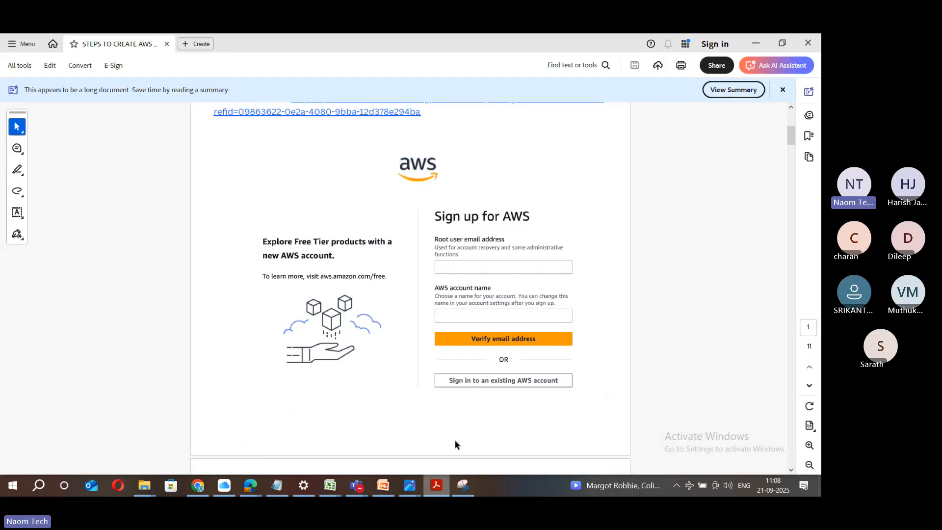
scroll(472, 222, up, 1)
click(402, 259)
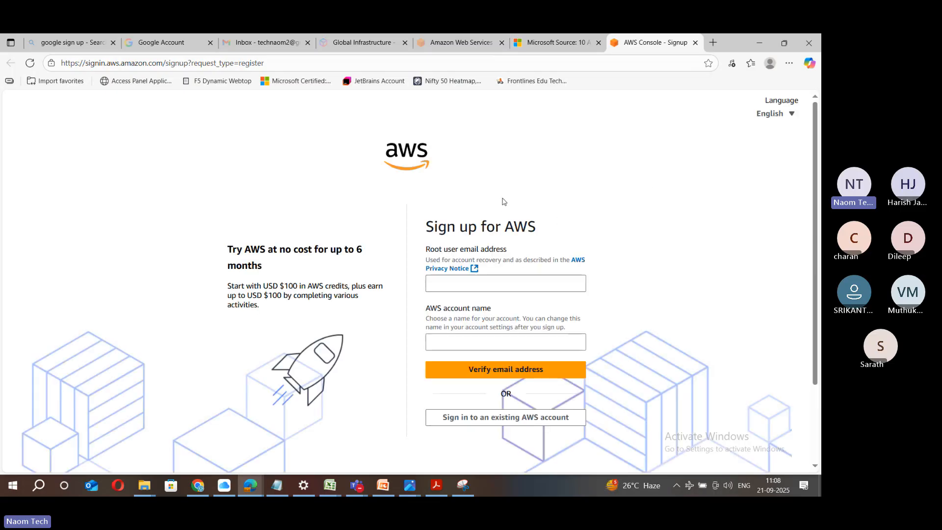
Back in the guide, select the STEP-1 link text, then switch to the Teams meeting
key(alt+Tab)
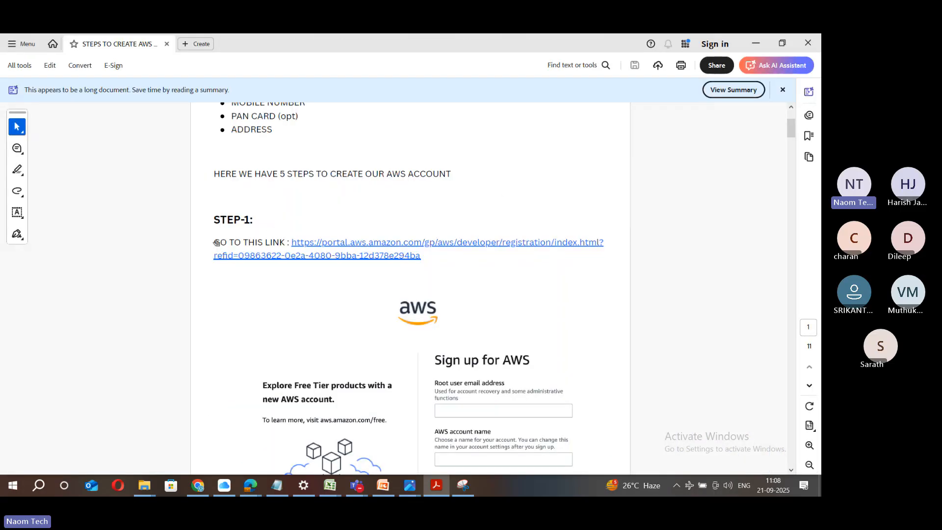
drag(213, 239, 549, 278)
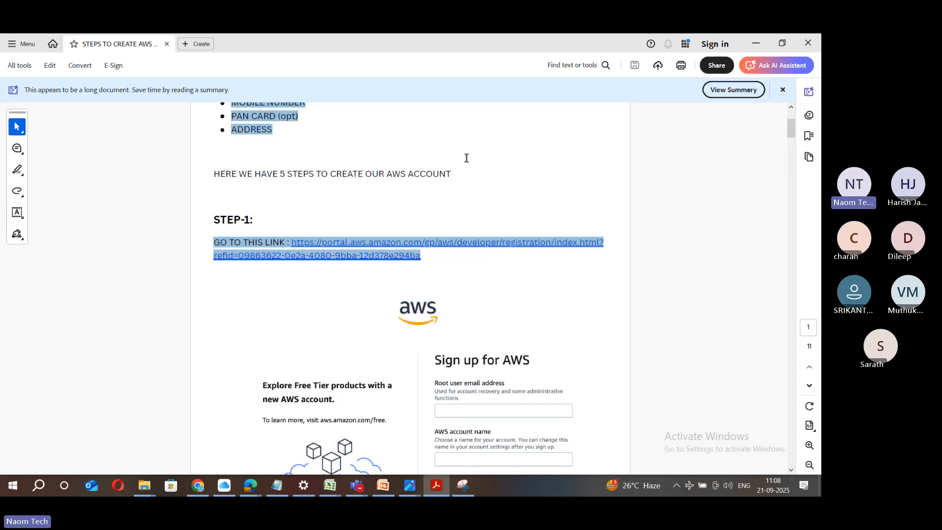
click(798, 226)
scroll(798, 226, up, 3)
key(alt+Tab)
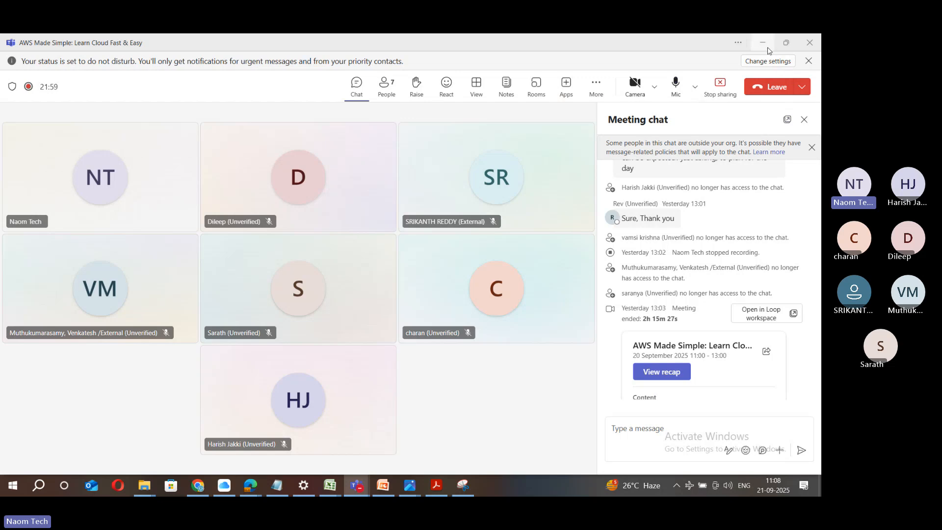
Minimize the Teams meeting so the AWS account guide PDF is visible
click(768, 46)
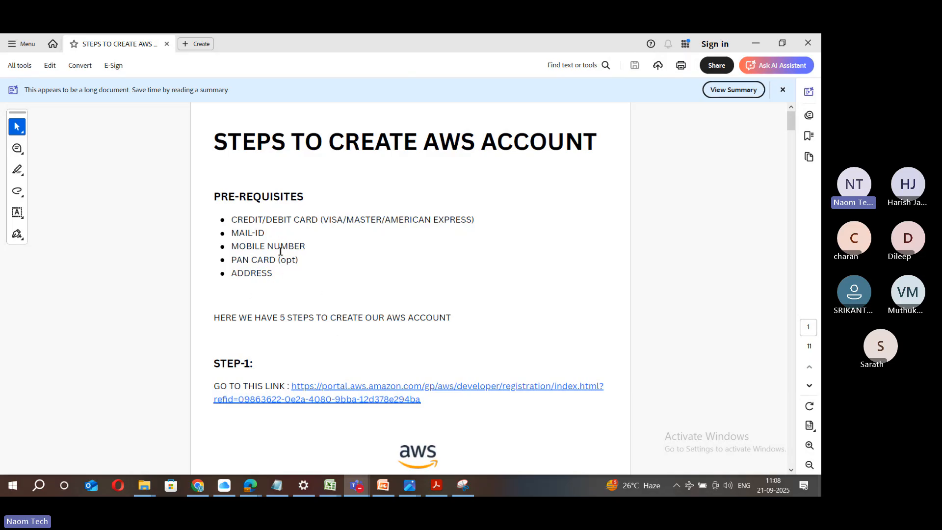
Scroll the guide, briefly reopen the AWS Made Simple meeting, then switch back to it
scroll(314, 306, down, 1)
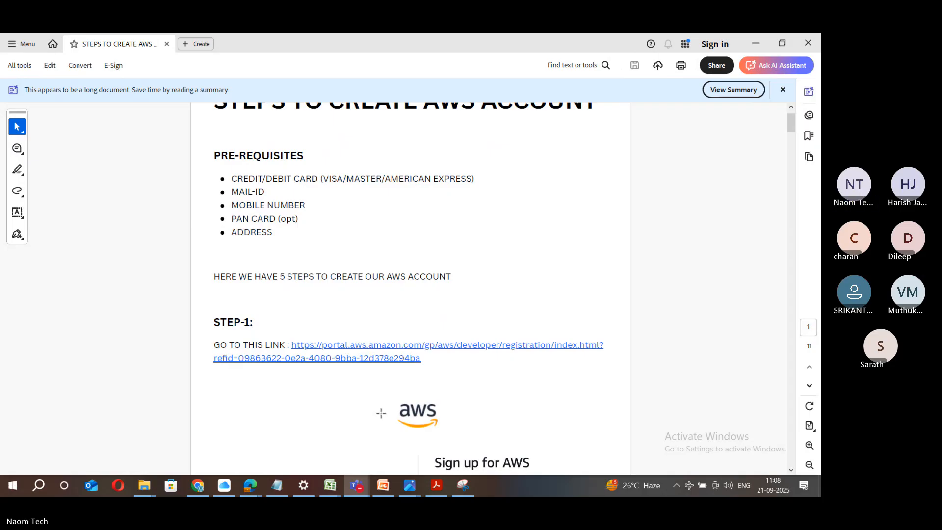
mouse_move(357, 486)
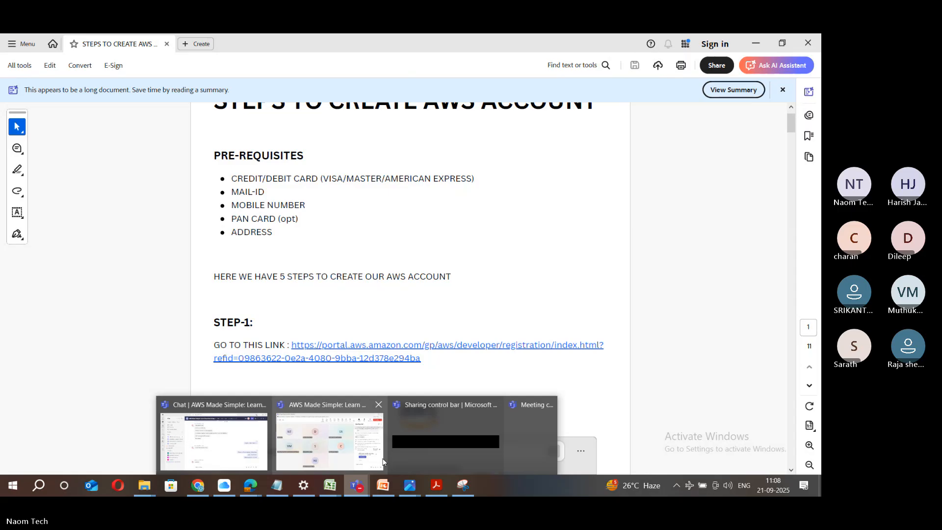
click(344, 430)
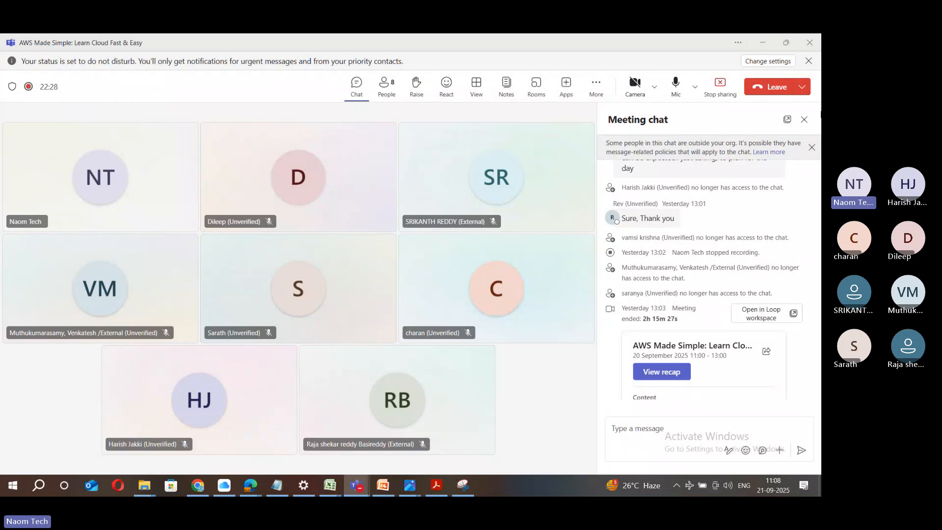
click(762, 43)
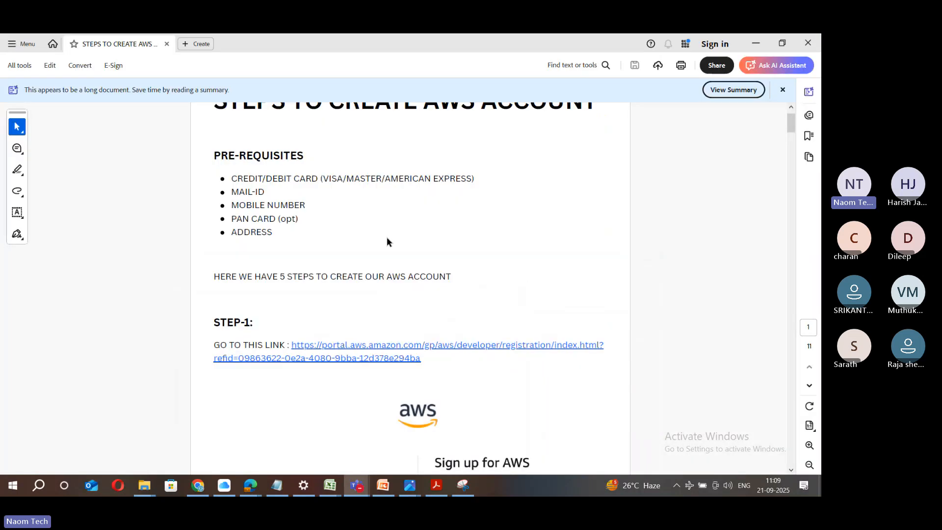
scroll(387, 237, down, 1)
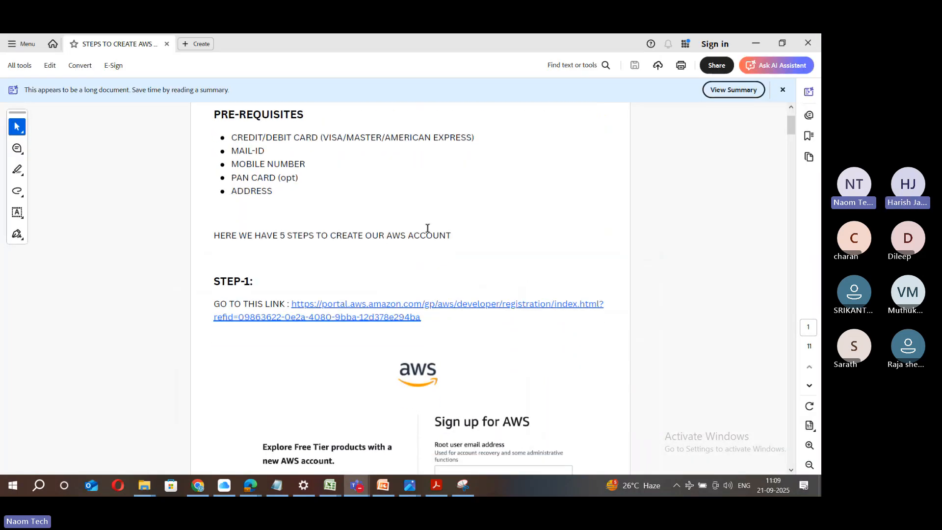
key(alt+Tab)
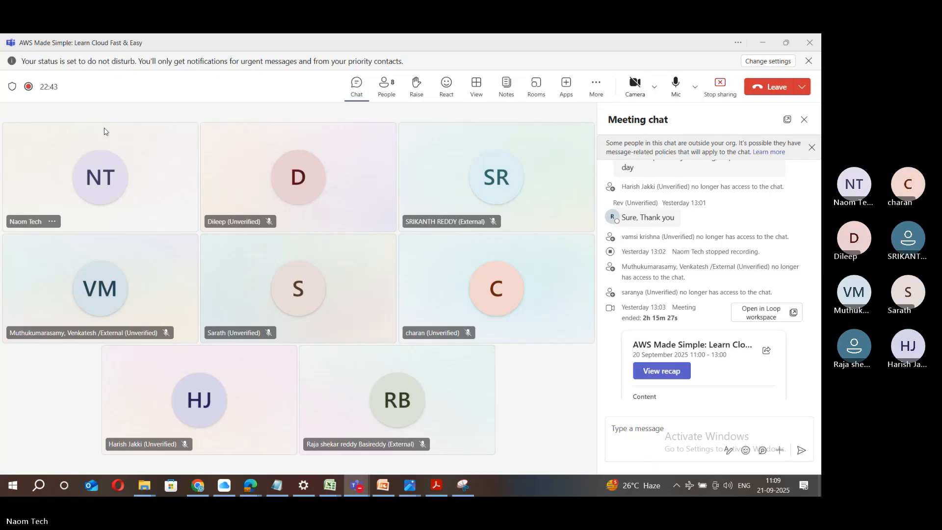
Close the 'Some people in this chat are outside your org' banner in Meeting chat
click(812, 148)
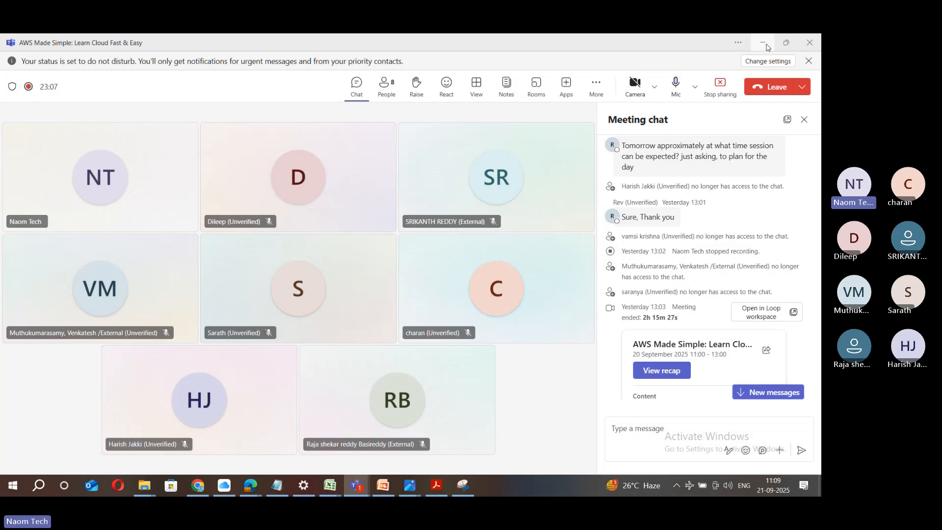
Copy the five PRE-REQUISITES lines from the guide and send them in the meeting chat
click(766, 44)
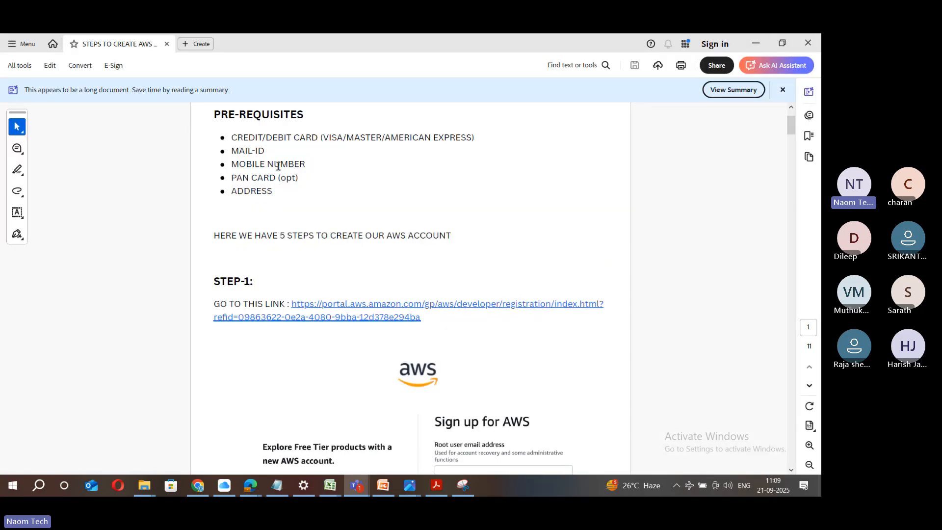
drag(230, 133, 272, 191)
key(ctrl+c)
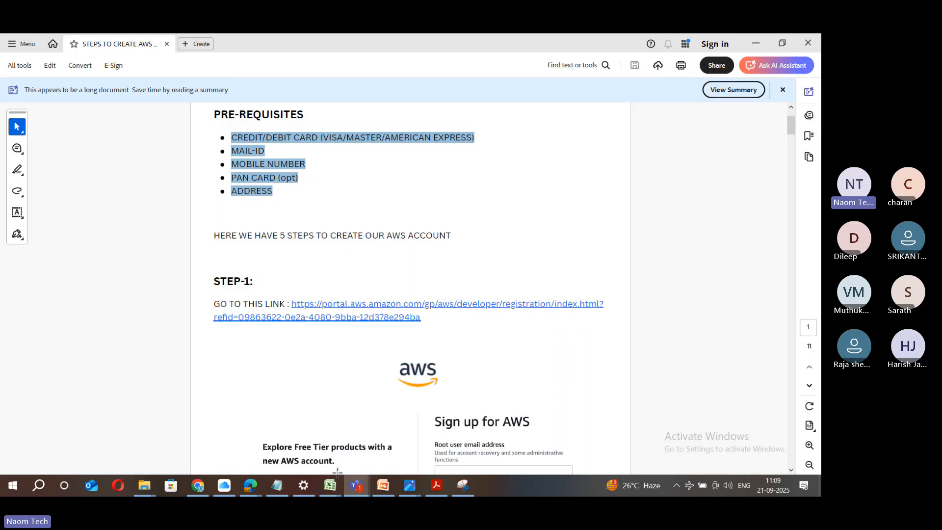
click(360, 437)
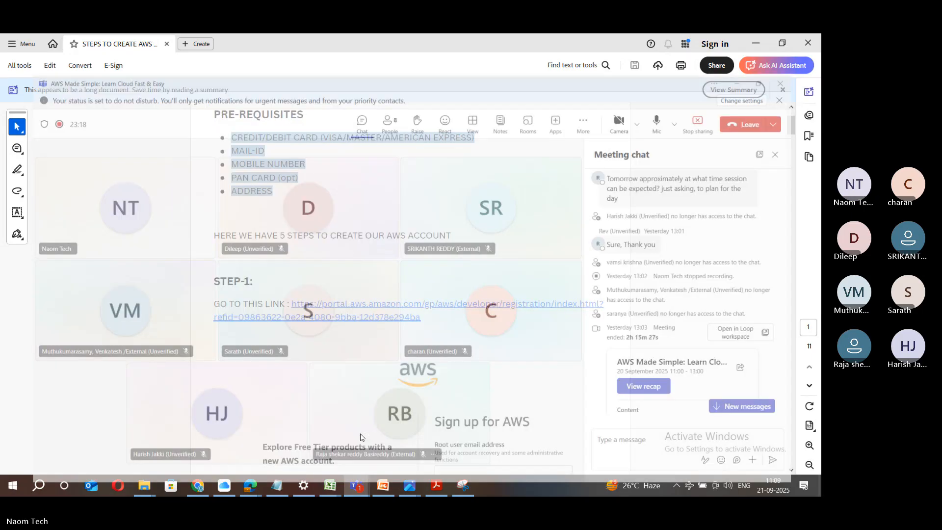
click(655, 430)
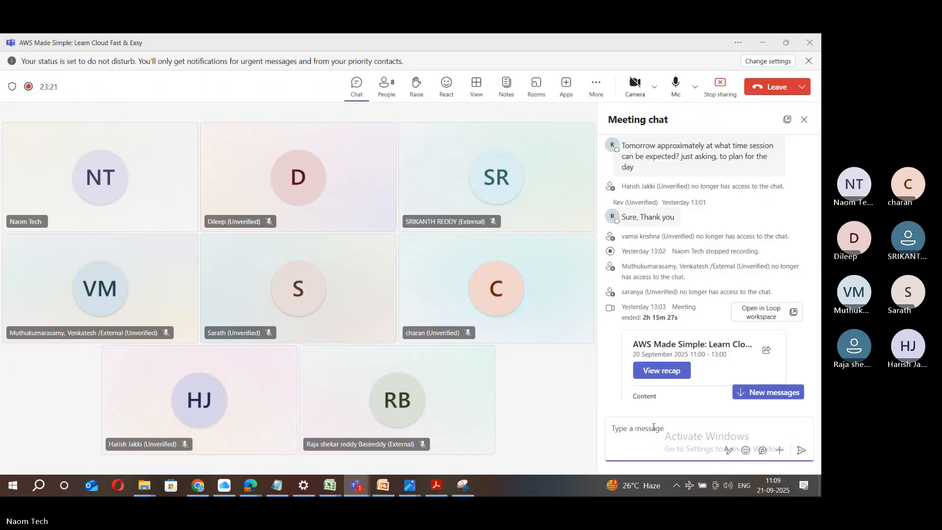
key(ctrl+v)
key(Return)
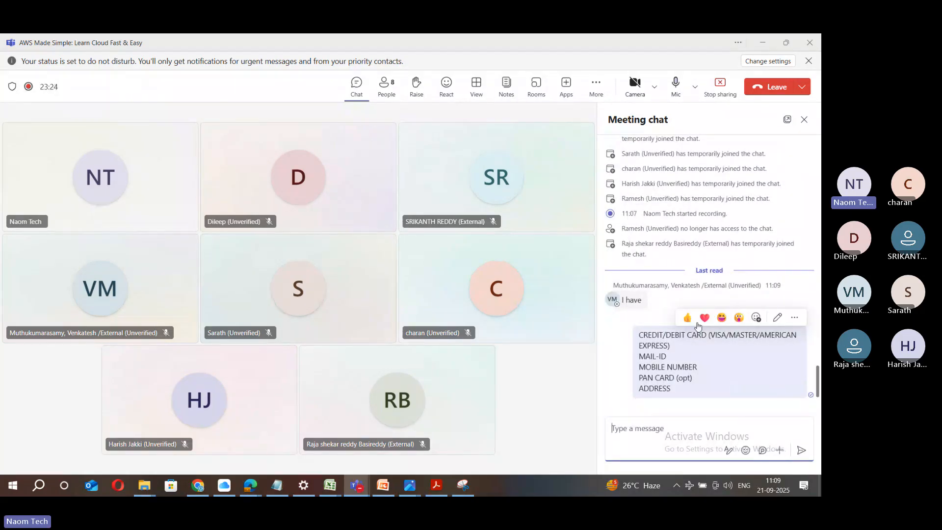
Open the STEP-1 registration link in Edge and copy the sign-up page address
key(alt+Tab)
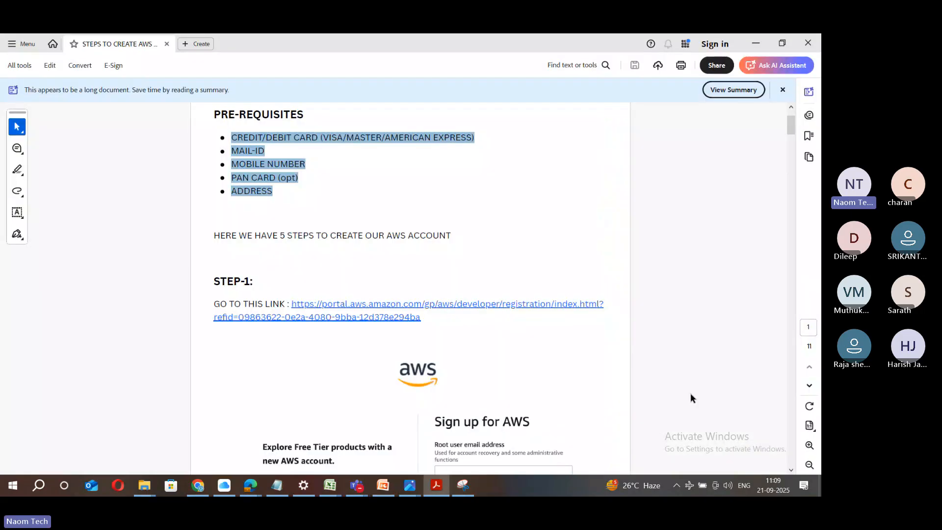
scroll(373, 254, down, 1)
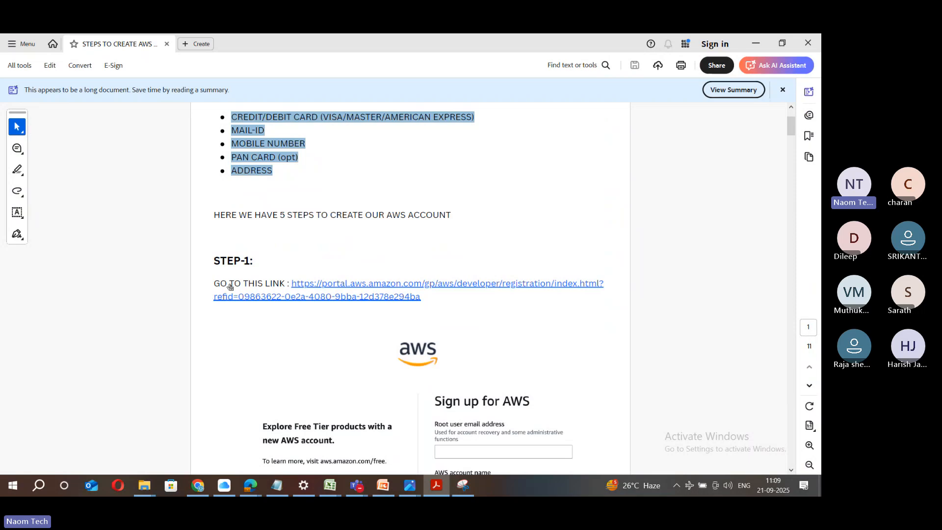
drag(211, 279, 246, 326)
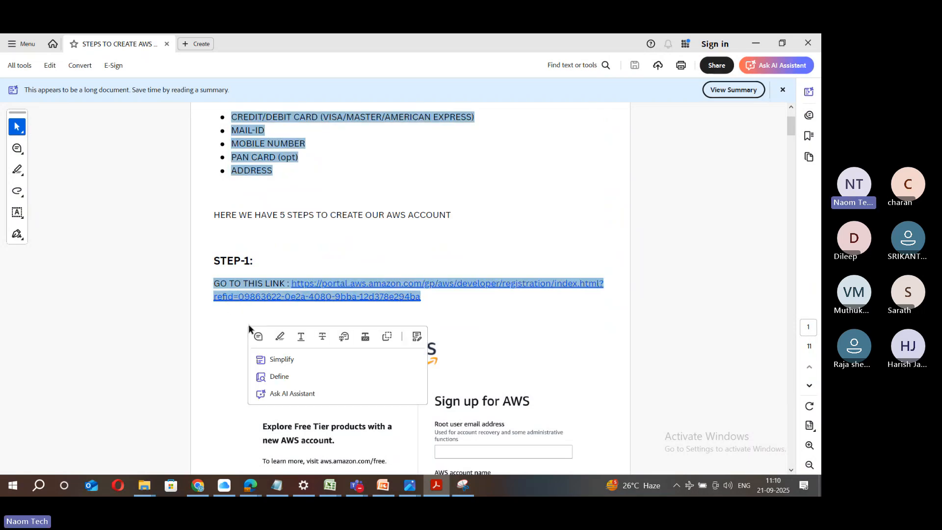
click(252, 323)
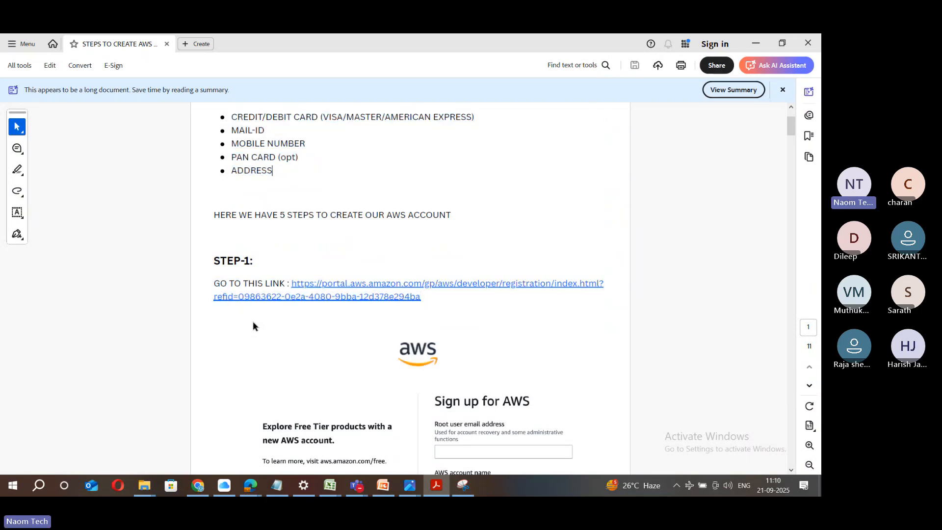
click(434, 297)
click(515, 68)
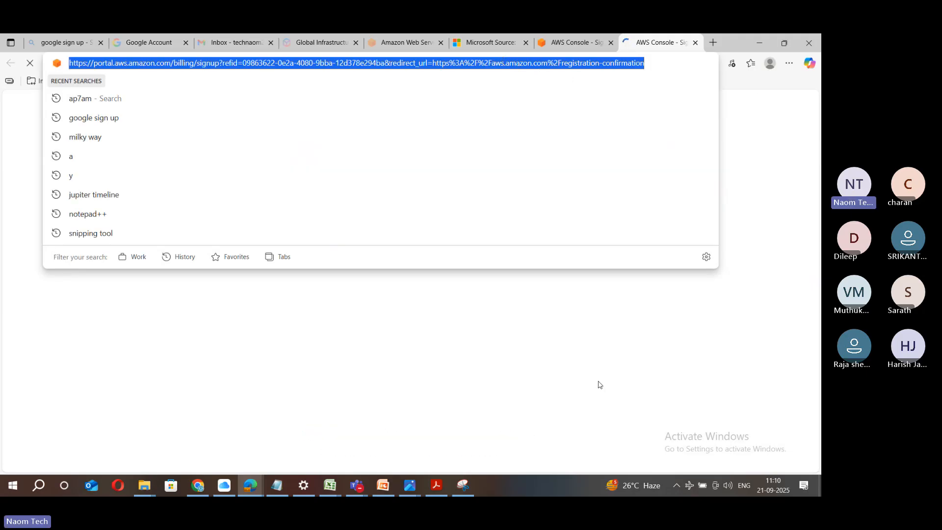
Paste the AWS sign-up link into the Teams meeting chat
click(357, 487)
click(366, 443)
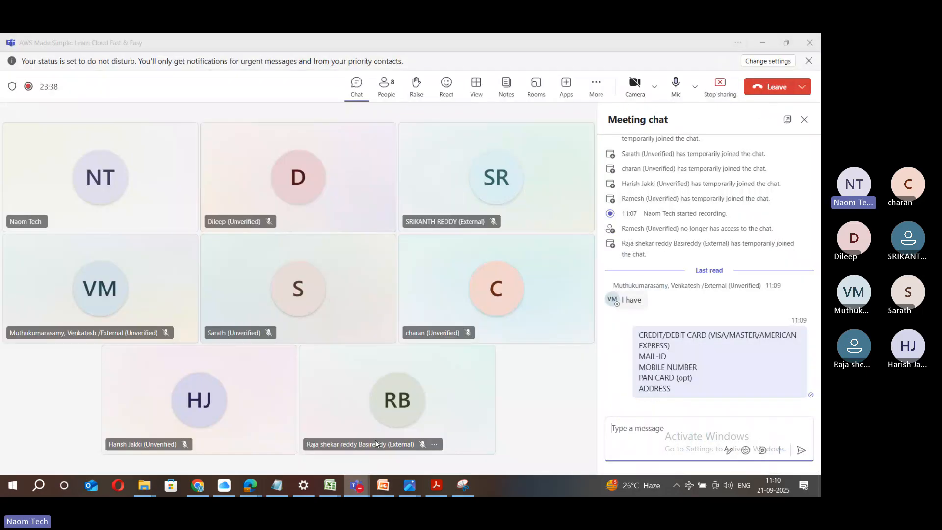
click(673, 429)
key(ctrl+v)
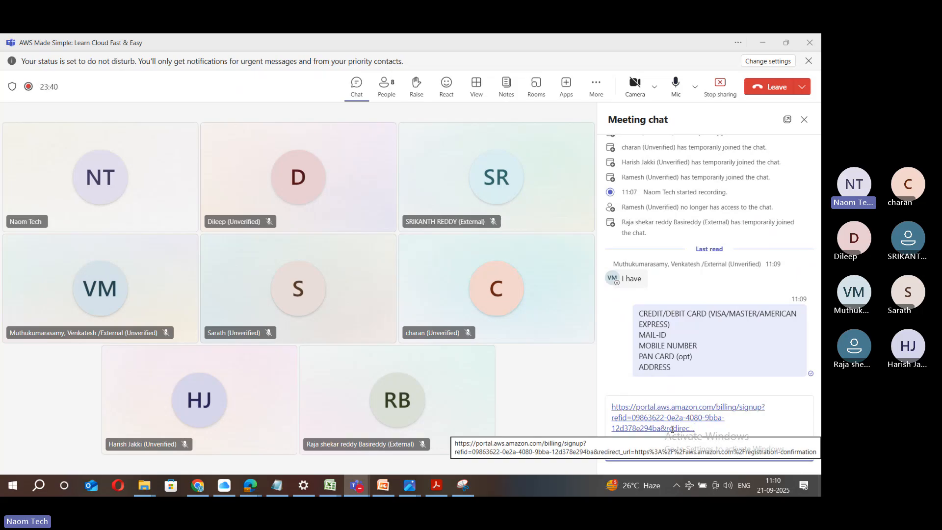
key(ctrl+z)
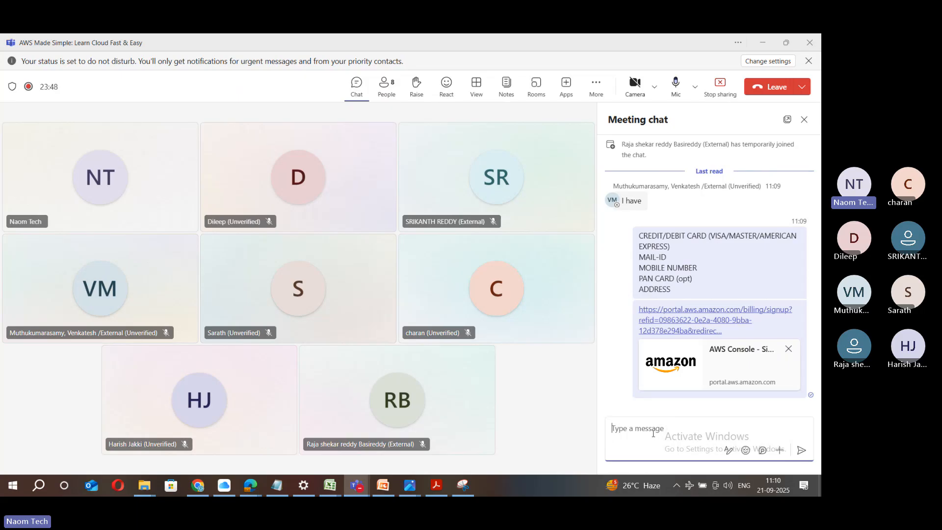
Return to the Sign up for AWS form and ready the root email and account name fields
click(773, 42)
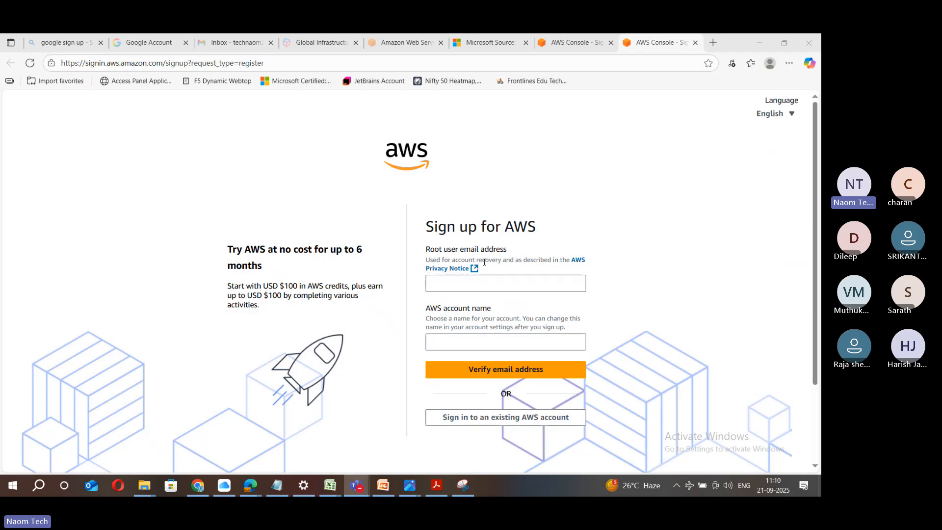
click(487, 184)
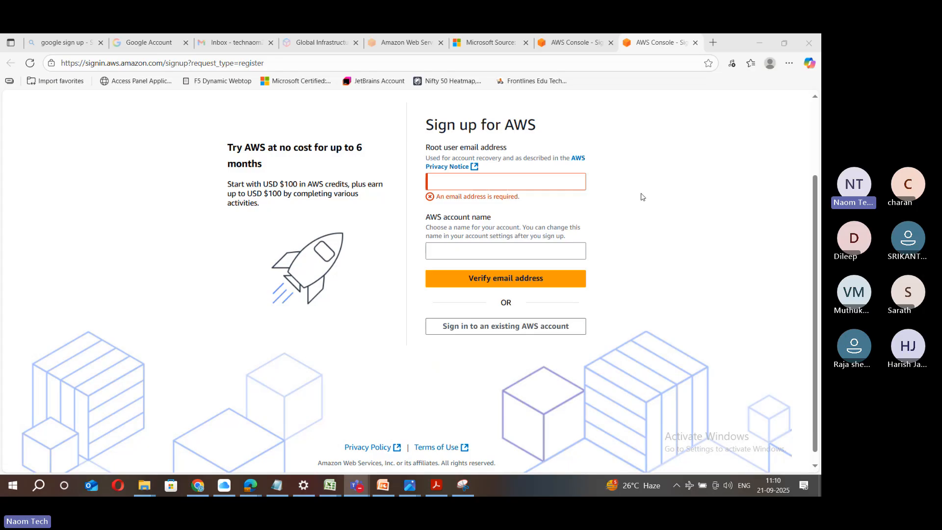
scroll(637, 206, up, 2)
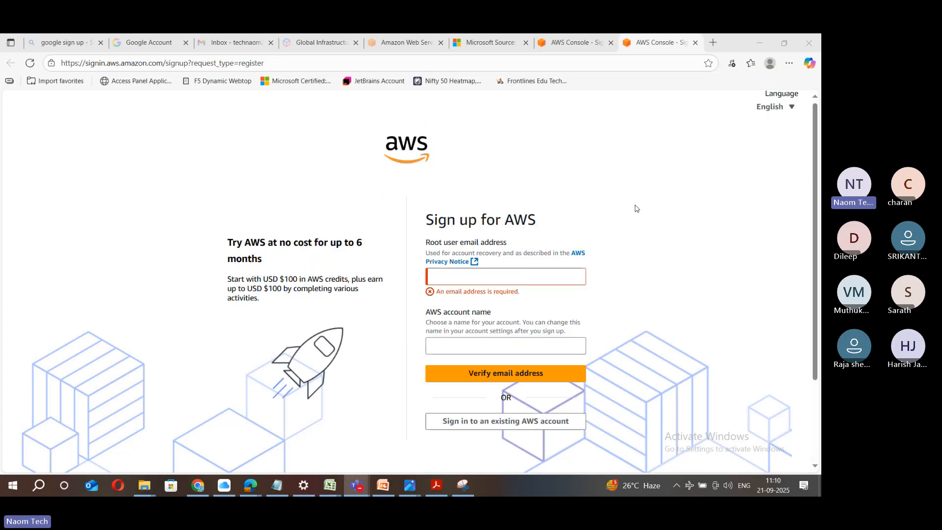
scroll(637, 208, down, 1)
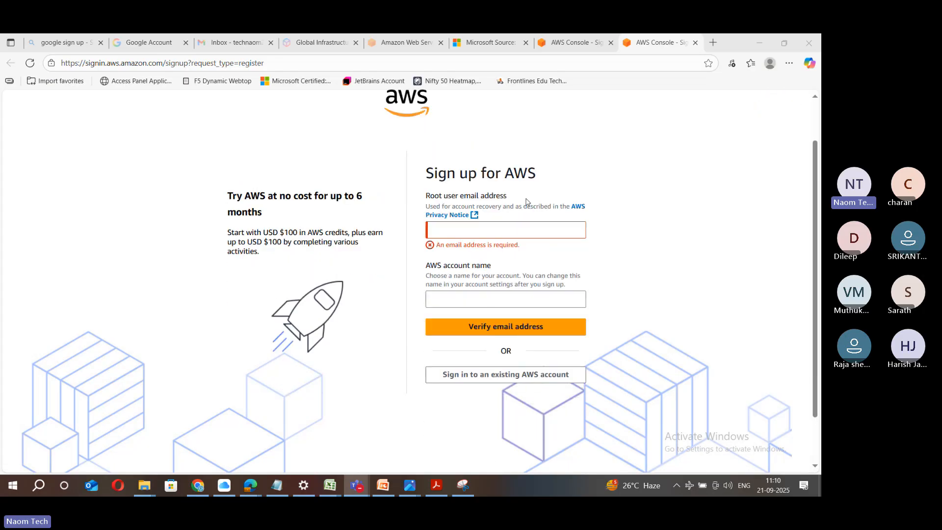
click(501, 231)
click(491, 301)
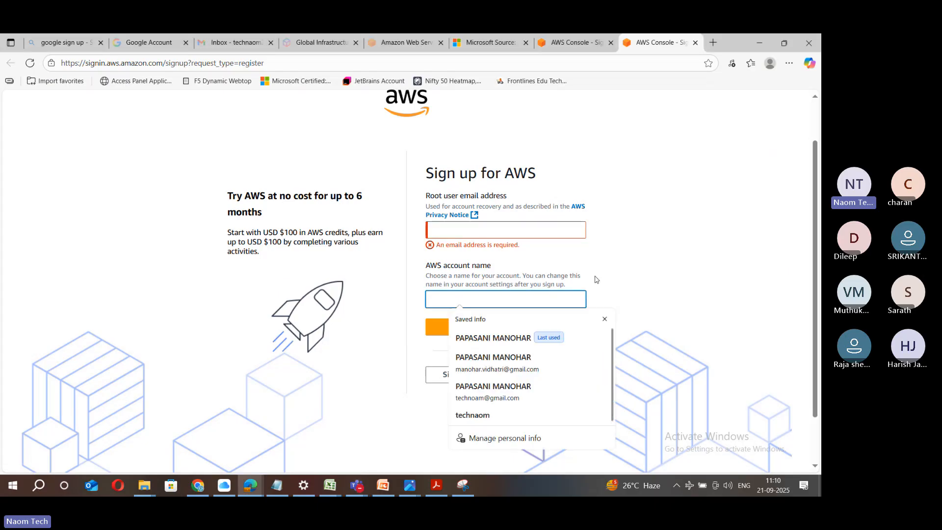
click(681, 268)
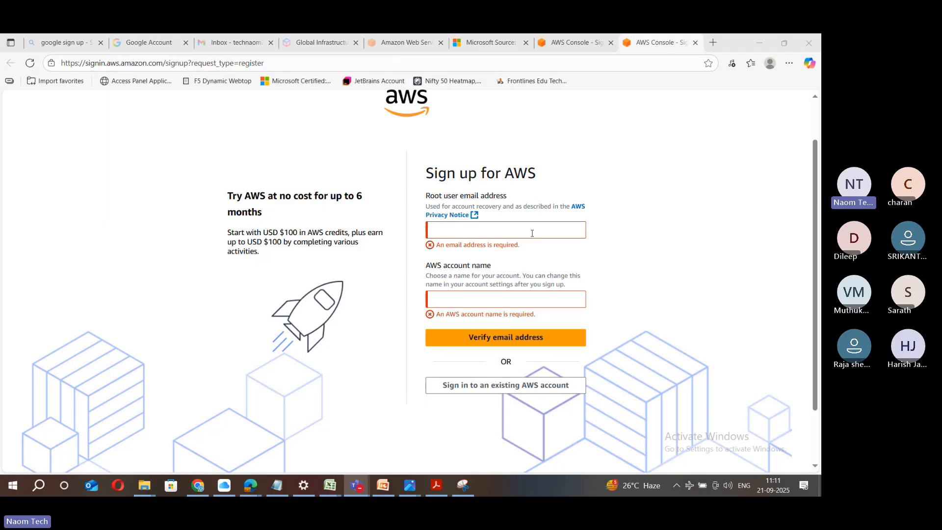
Enter the root user Gmail address and account name, then submit for email verification
click(539, 226)
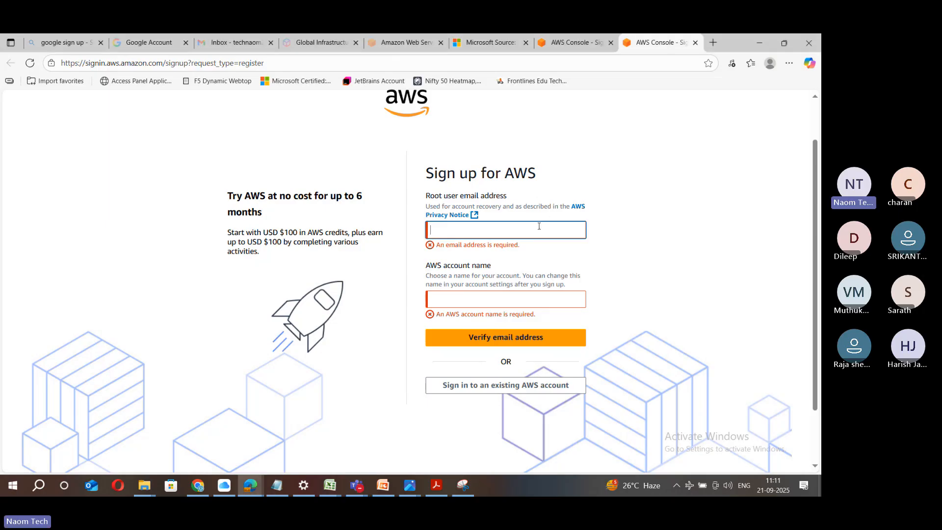
click(651, 298)
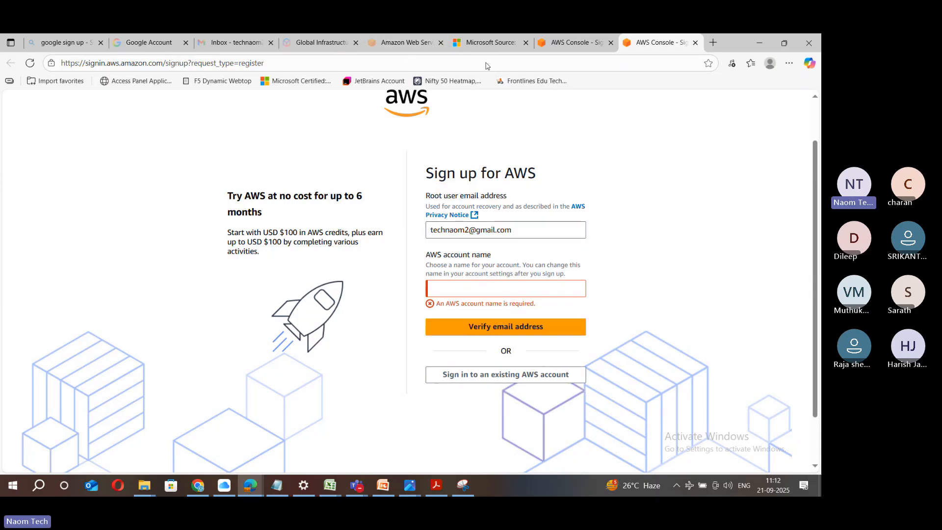
click(580, 54)
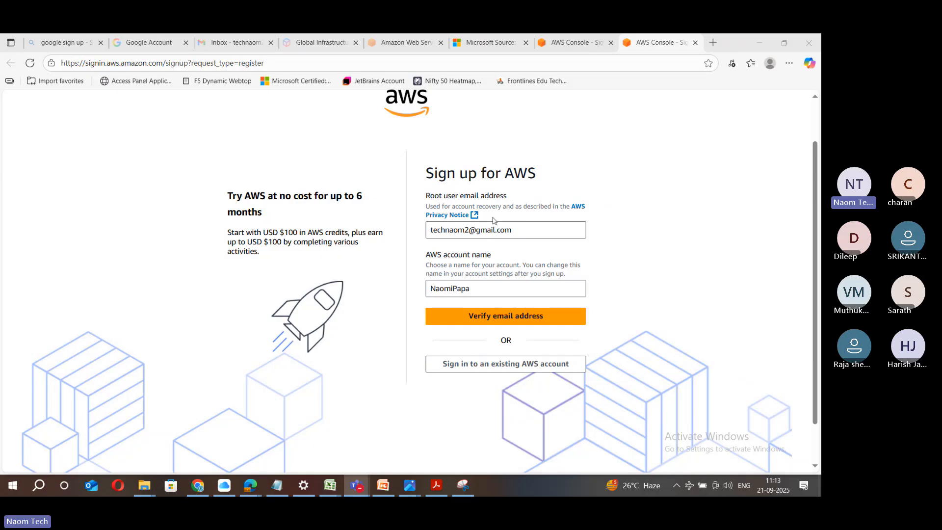
click(507, 318)
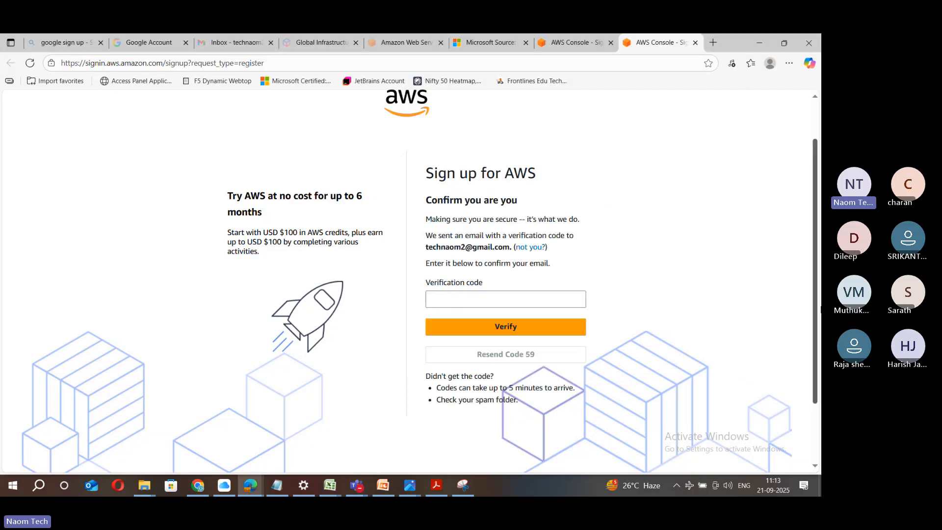
Open gmail.com in a new Edge tab to reach the Gmail inbox
click(715, 45)
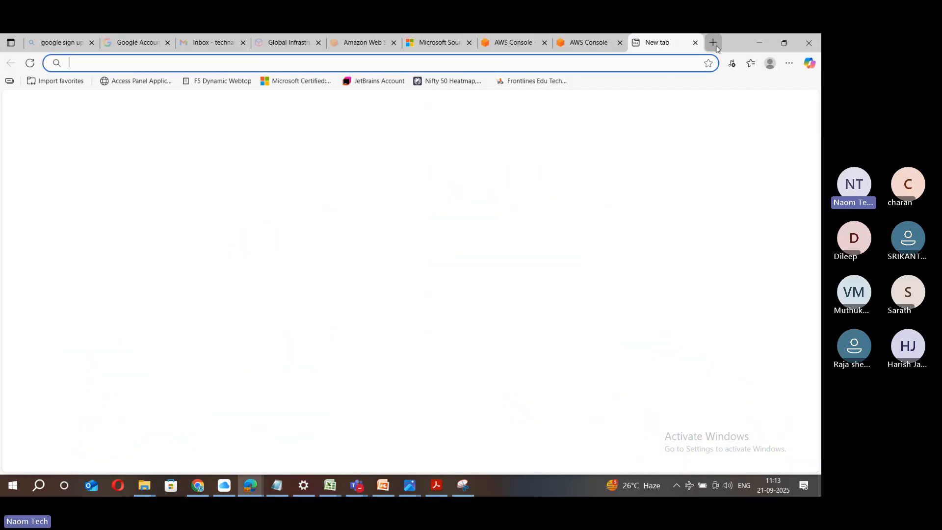
text(gm)
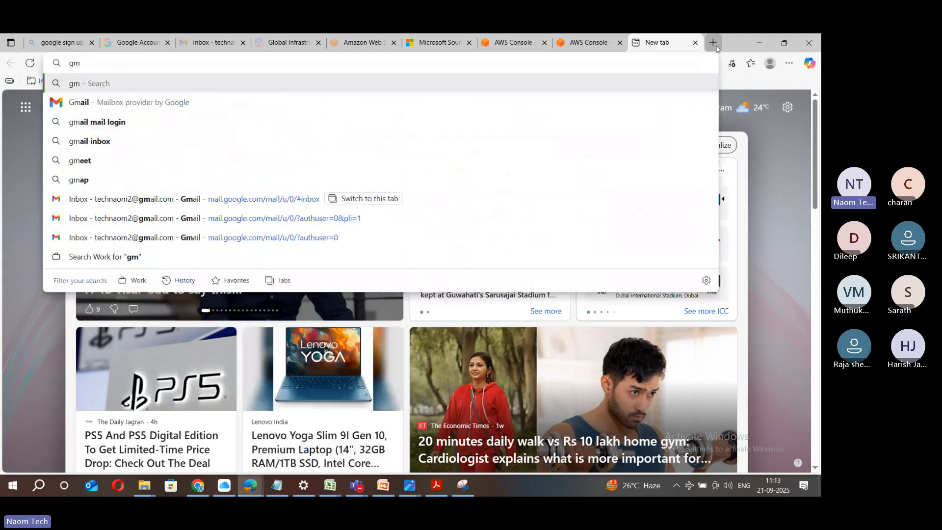
text(ail.com)
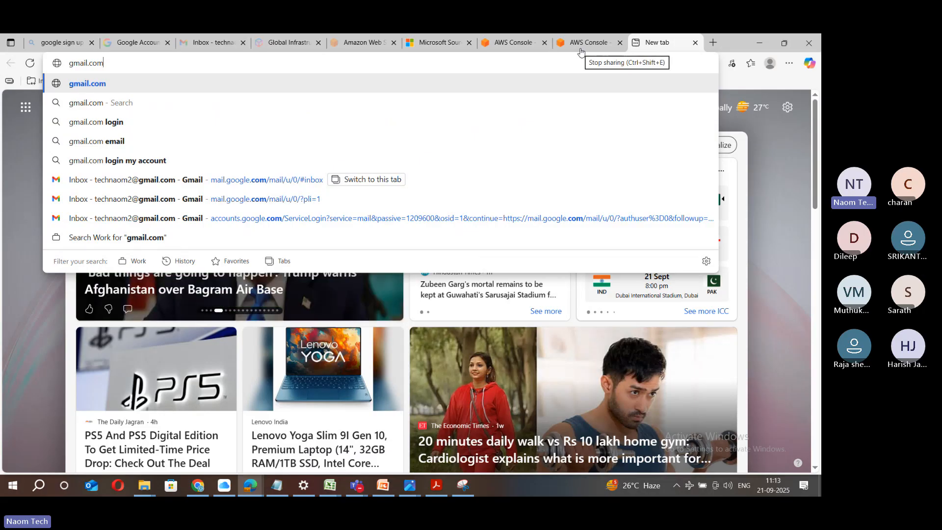
click(580, 52)
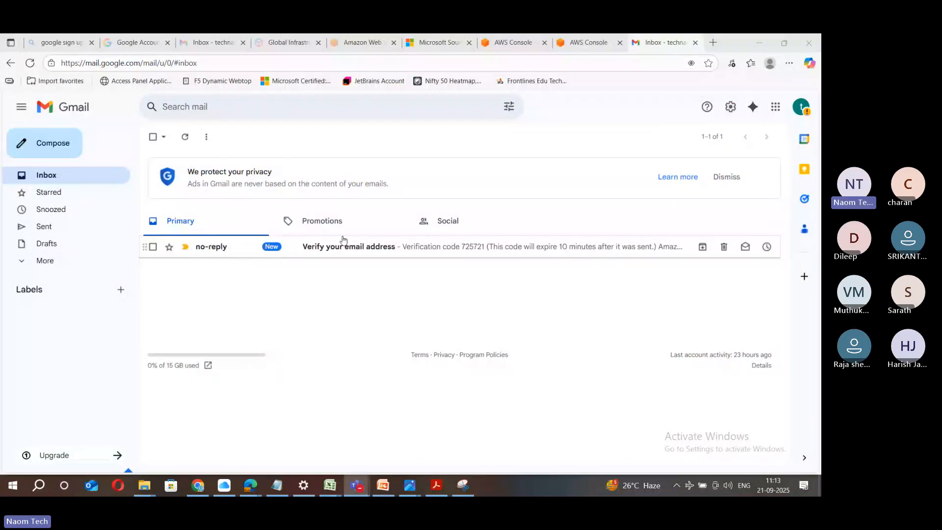
Open the AWS 'Verify your email address' message and select its six-digit verification code
click(343, 252)
scroll(342, 250, down, 3)
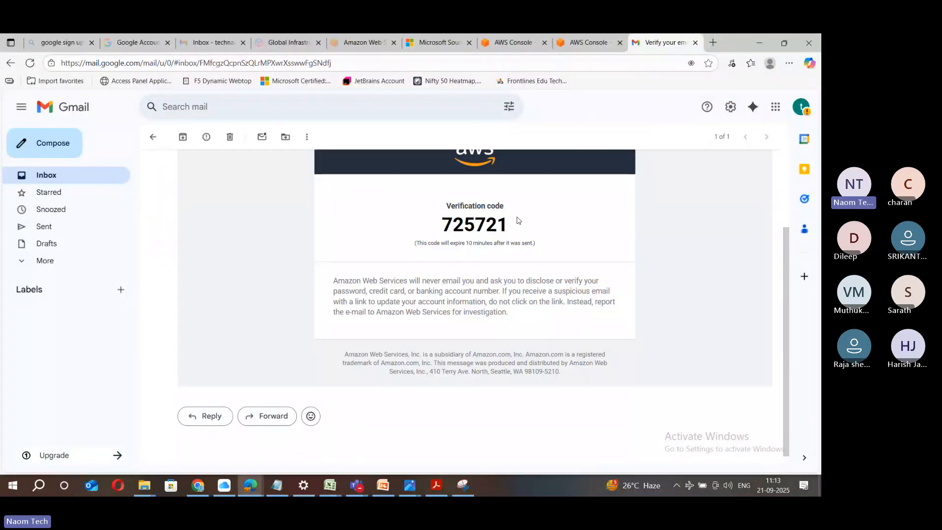
drag(475, 225, 428, 230)
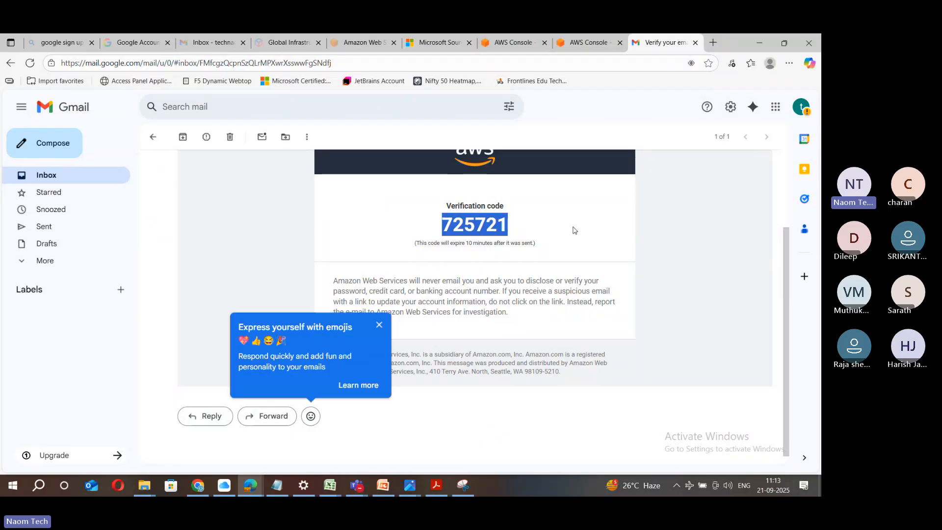
click(76, 183)
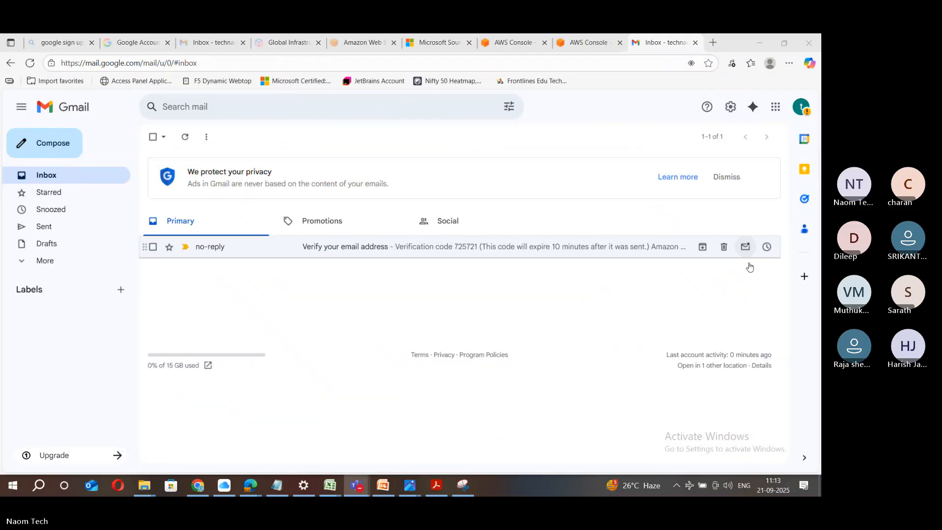
click(378, 253)
drag(520, 337, 441, 332)
key(ctrl+c)
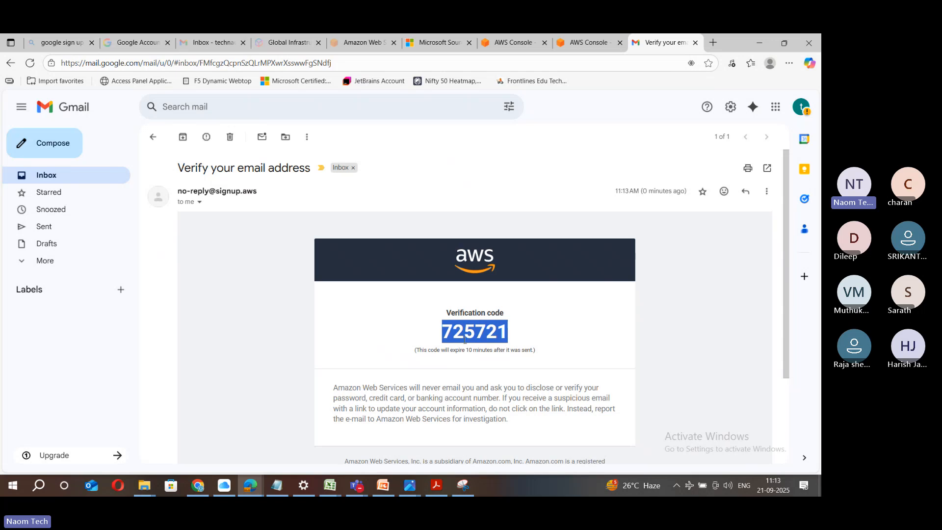
Paste the emailed code into the AWS Verification code field, then bring the Teams meeting forward
click(589, 42)
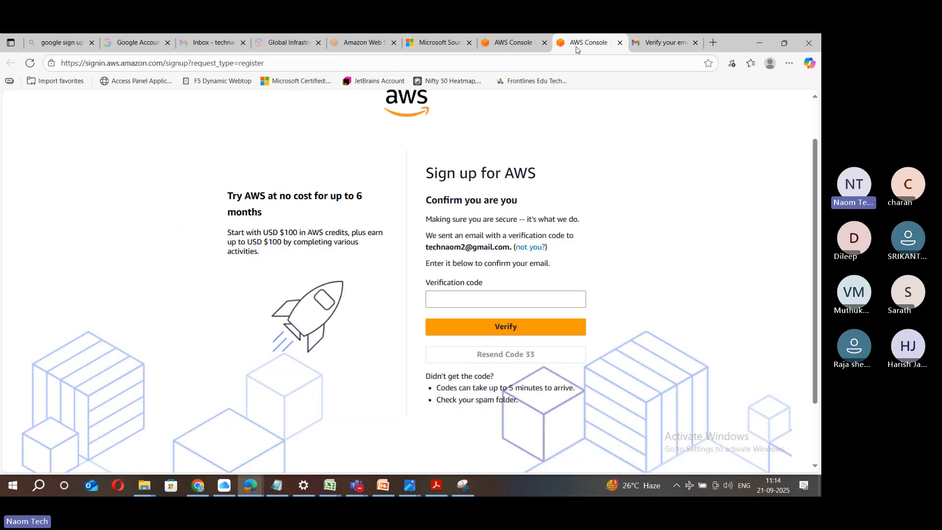
click(496, 301)
key(ctrl+v)
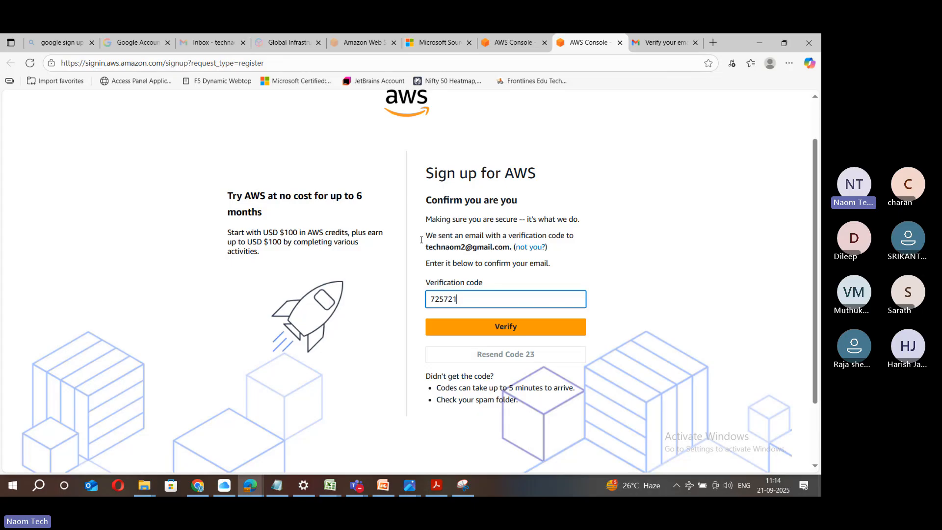
click(356, 485)
click(341, 438)
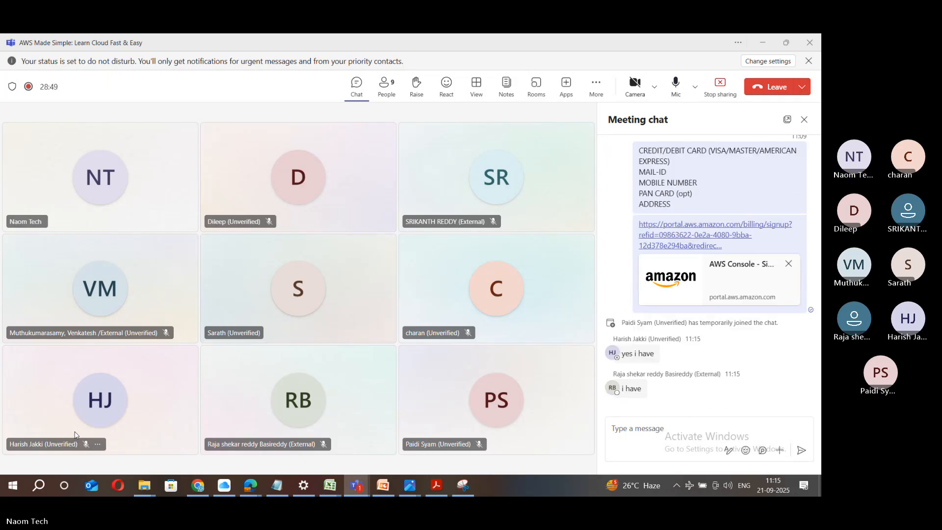
Click into the meeting chat, then minimize Teams to show the filled AWS verification page
click(658, 430)
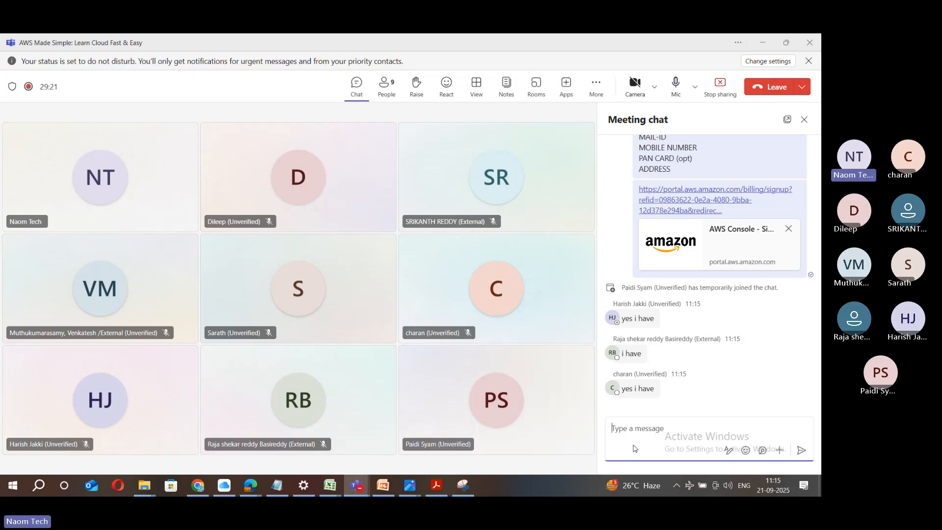
click(763, 44)
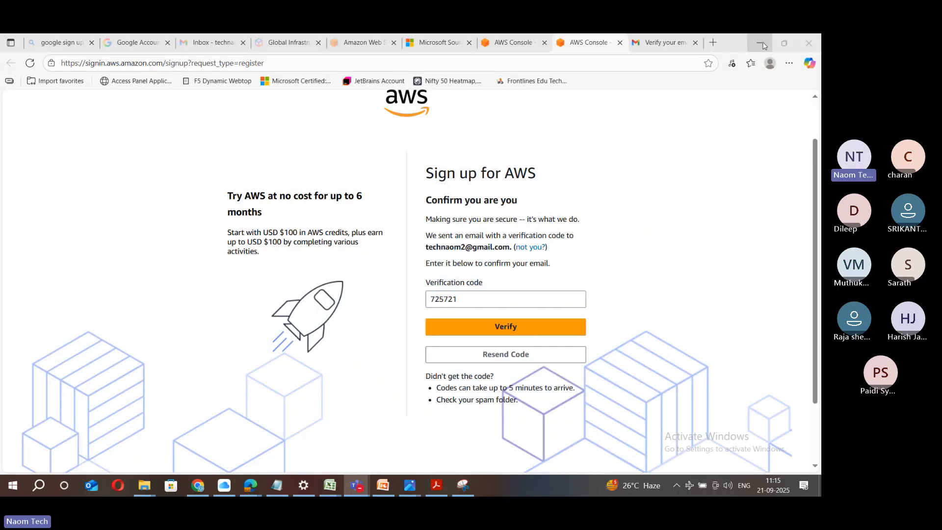
Glance at the AWS account-creation steps PDF, minimize it, and return to the Teams meeting
click(437, 491)
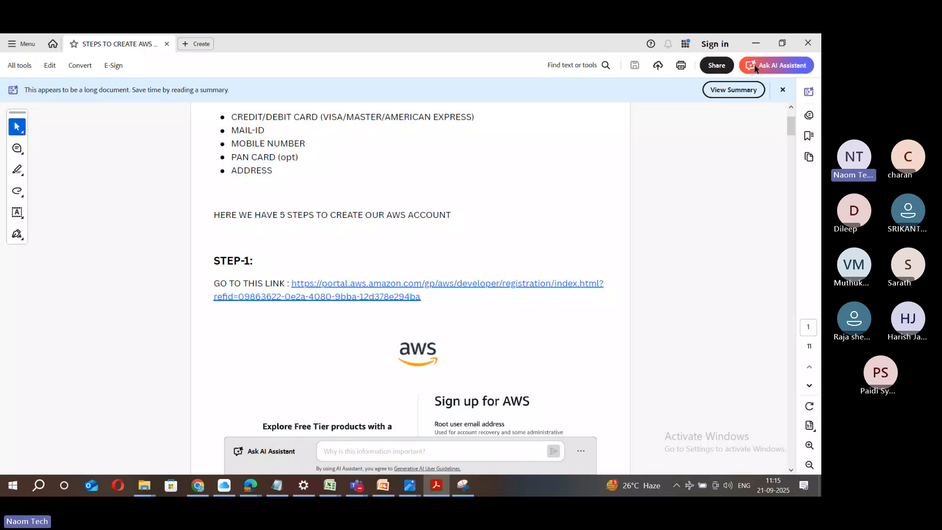
click(757, 44)
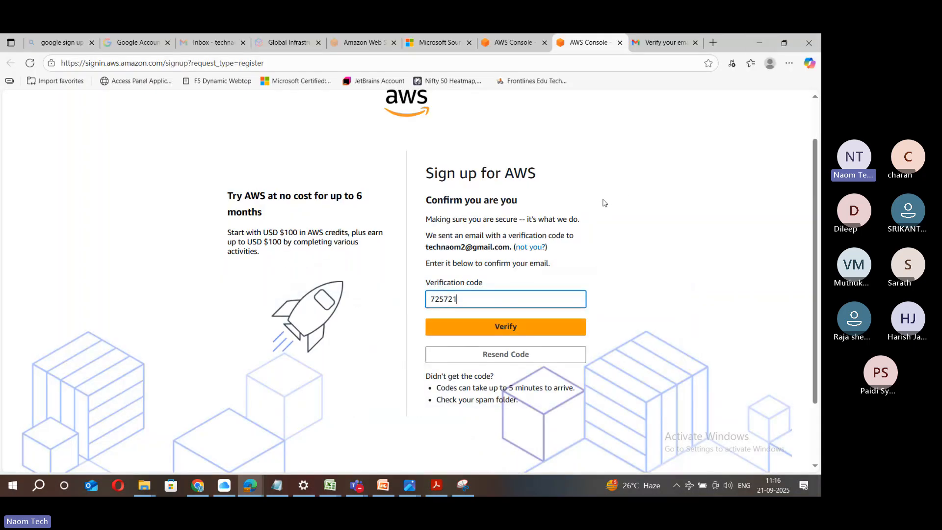
click(756, 222)
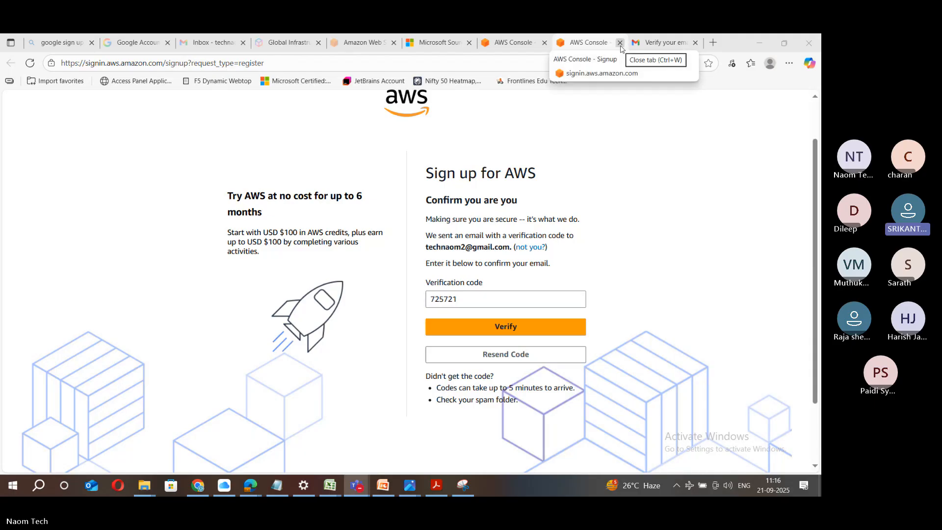
click(337, 447)
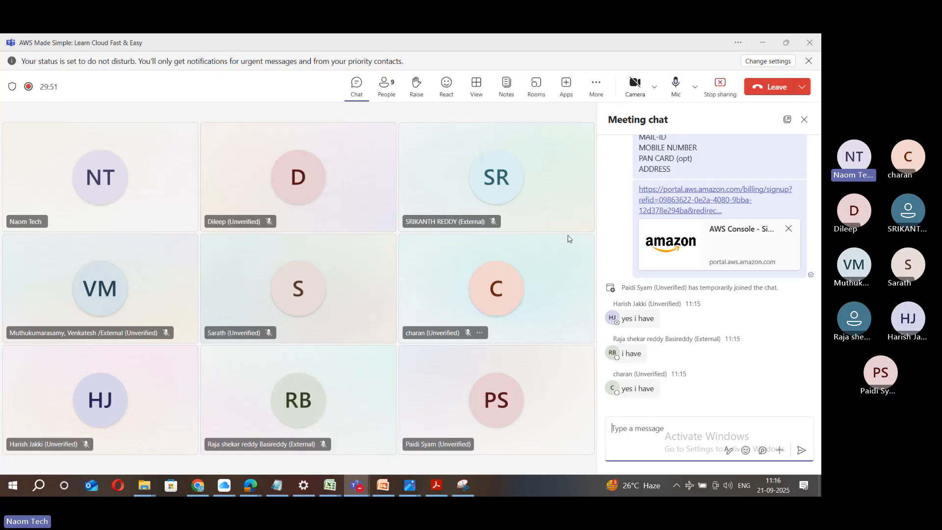
Minimize the Teams meeting to reveal the 'Confirm you are you' AWS page
click(767, 43)
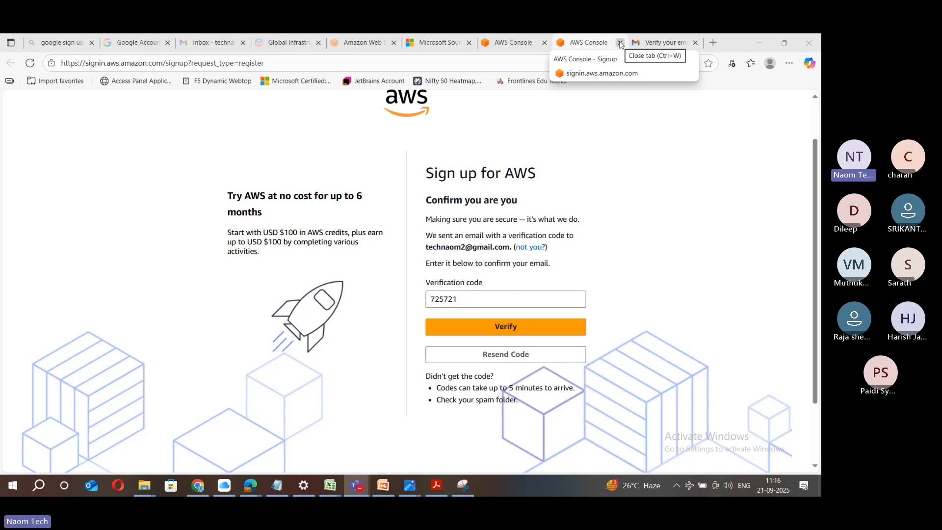
Close the AWS Console sign-up tab and minimize Edge, exposing the MFA sign-in page
click(620, 44)
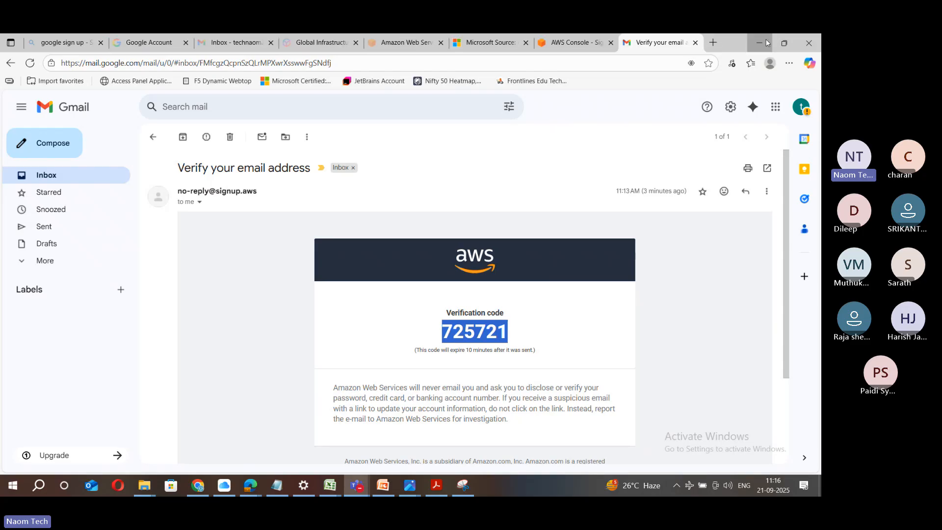
click(760, 42)
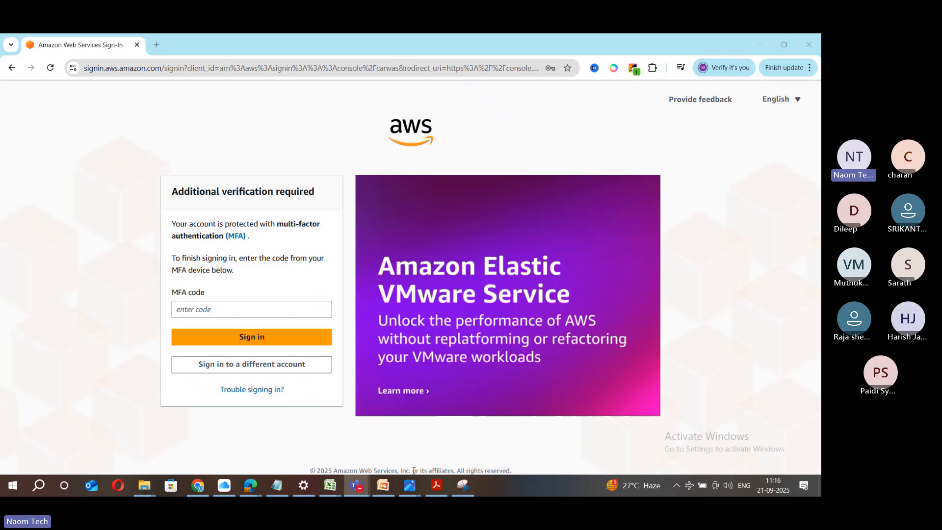
Switch to the DevOPS_aws deck and select slide 35, 'AWS Certifications Overview (2025)'
click(383, 485)
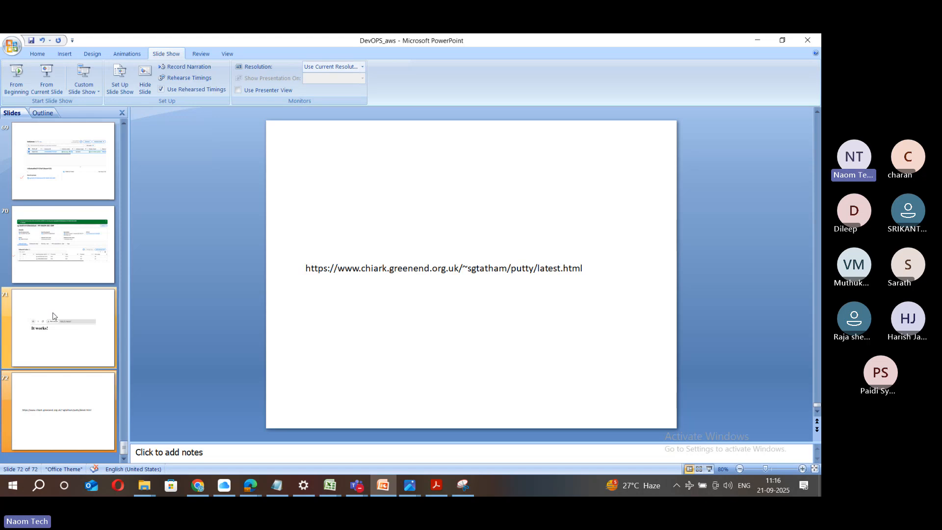
scroll(54, 316, up, 10)
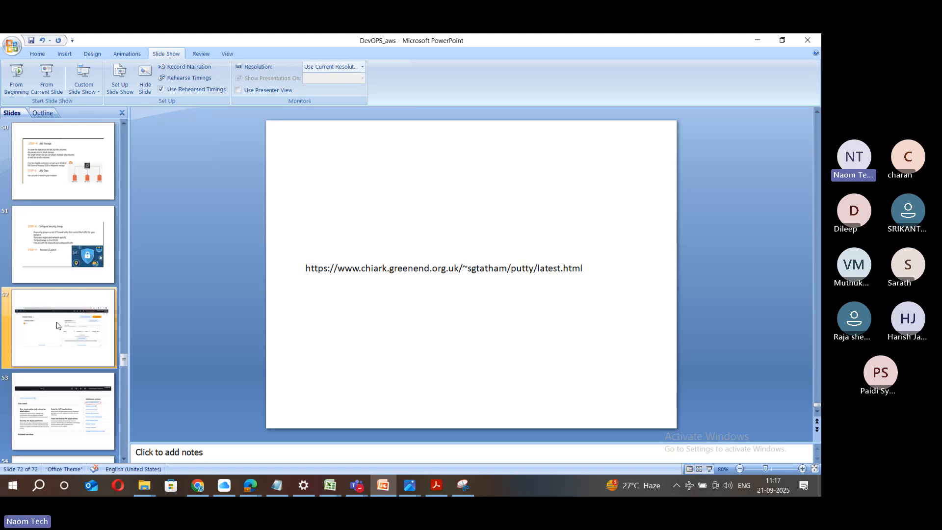
scroll(57, 325, up, 10)
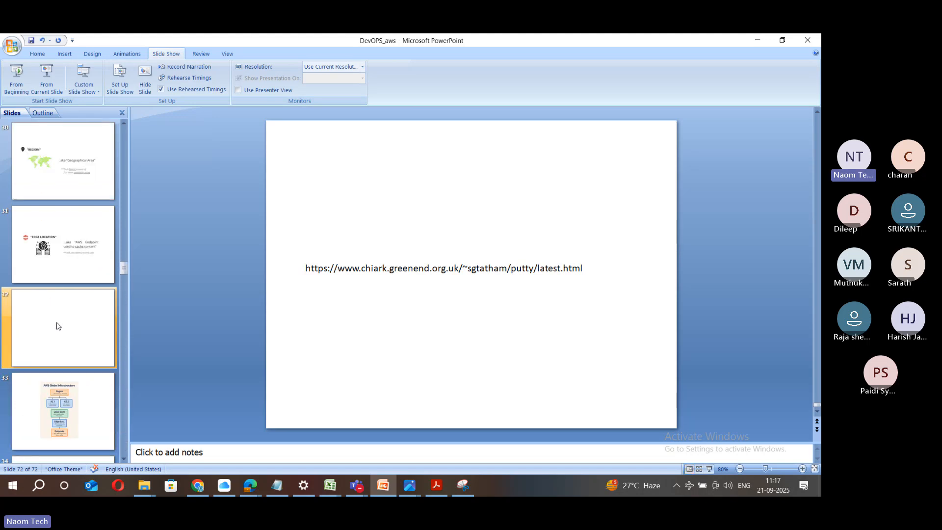
scroll(63, 327, down, 2)
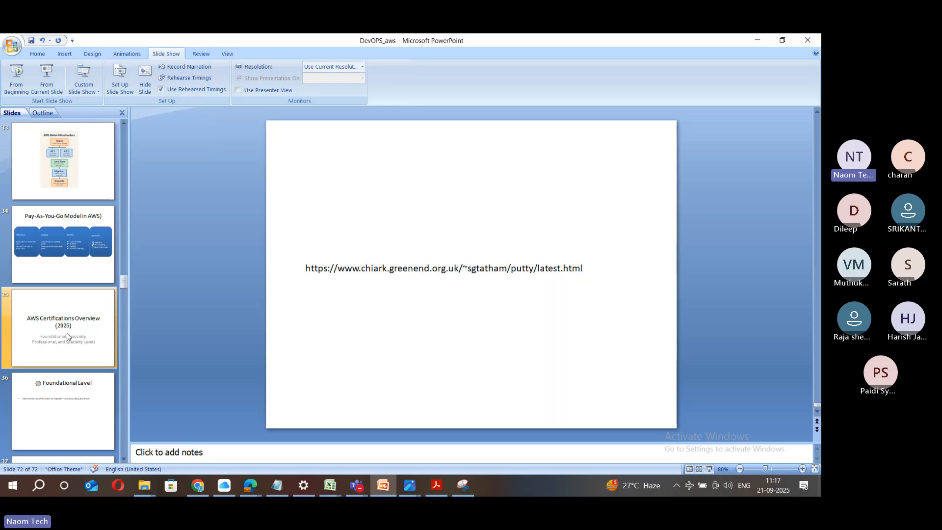
scroll(69, 333, down, 1)
click(65, 255)
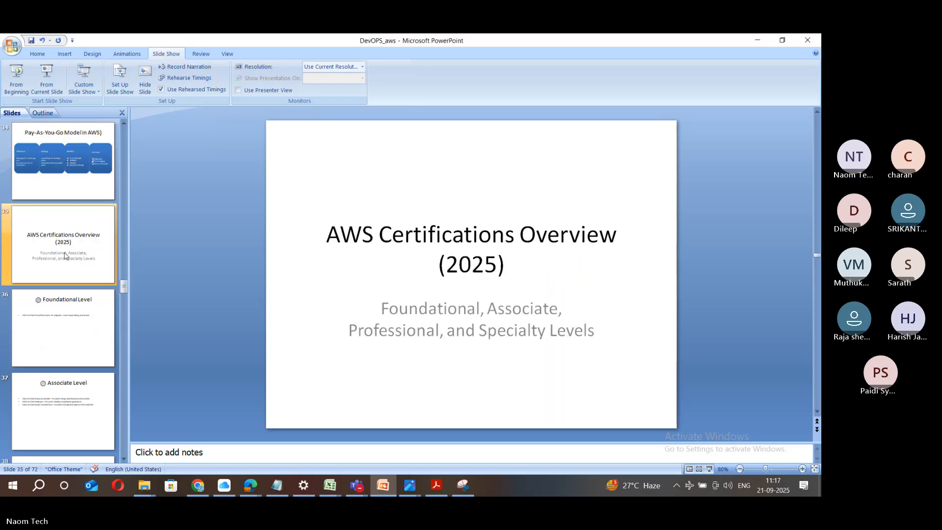
scroll(68, 246, down, 1)
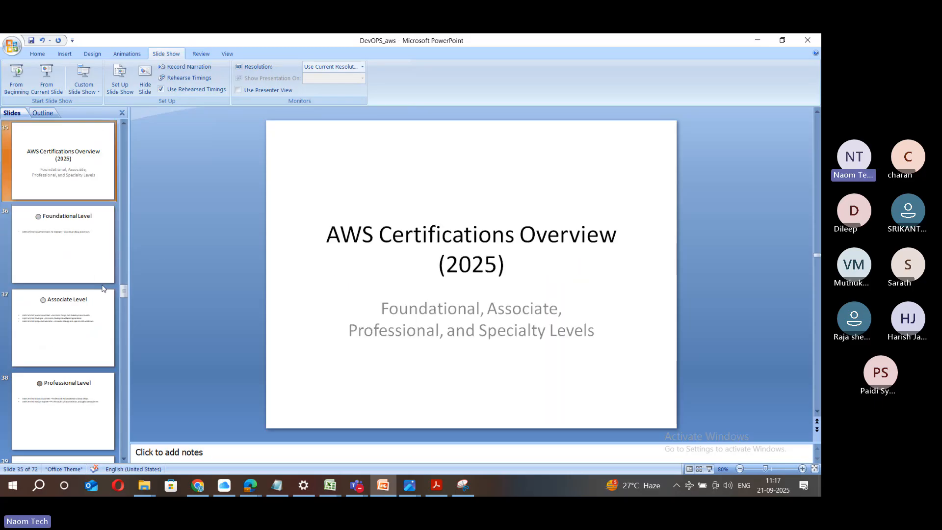
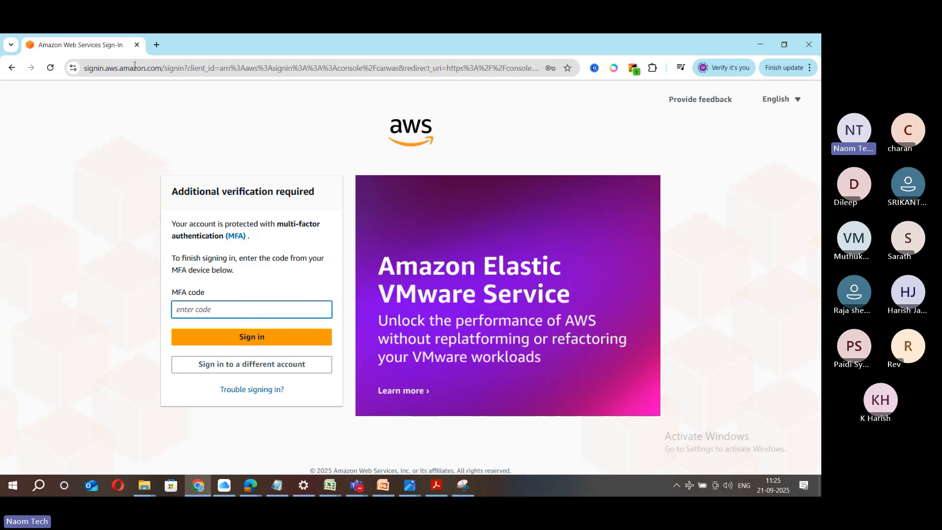
Leave the MFA prompt, load aws.amazon.com/console, and start signing in to the console
click(130, 67)
click(12, 67)
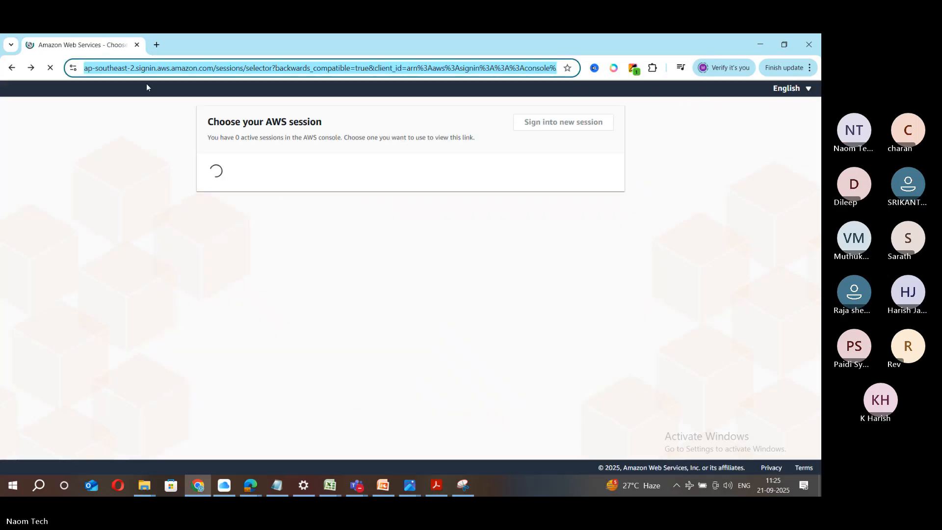
click(156, 68)
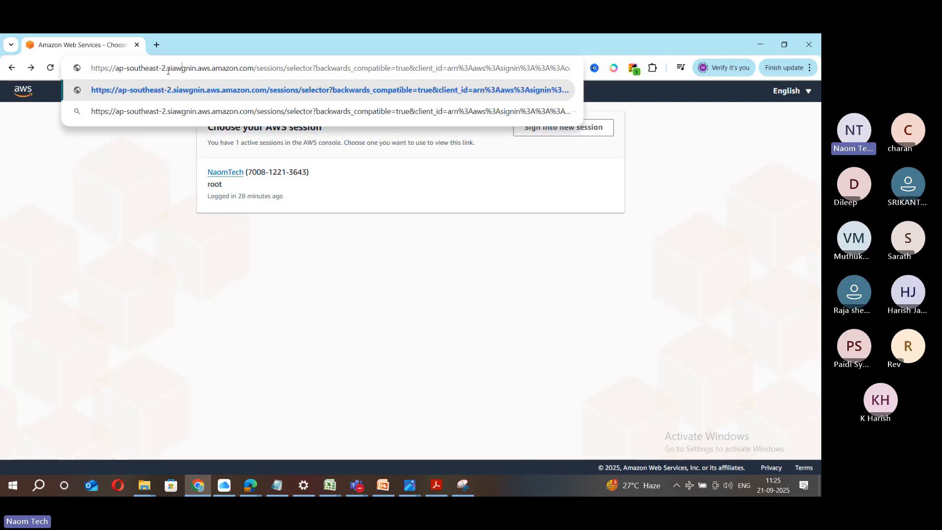
key(ctrl+a)
text(aw)
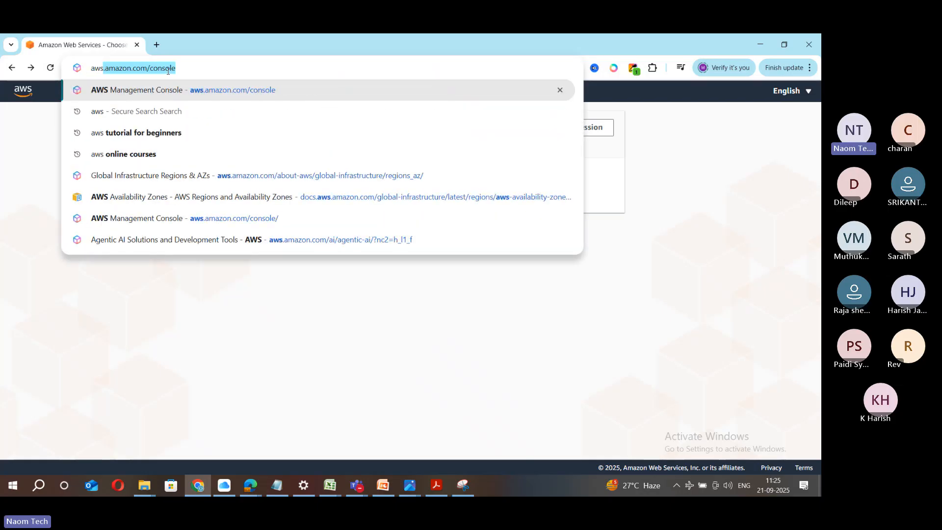
key(Return)
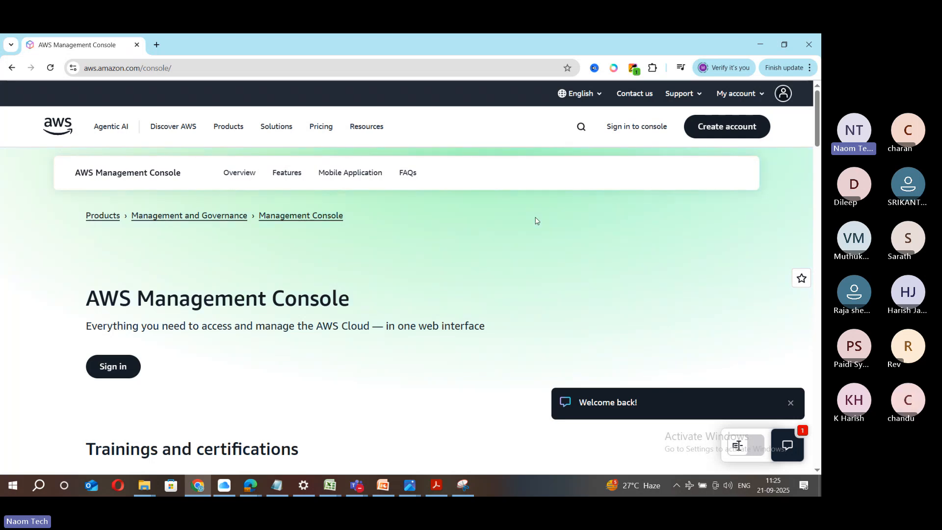
click(643, 129)
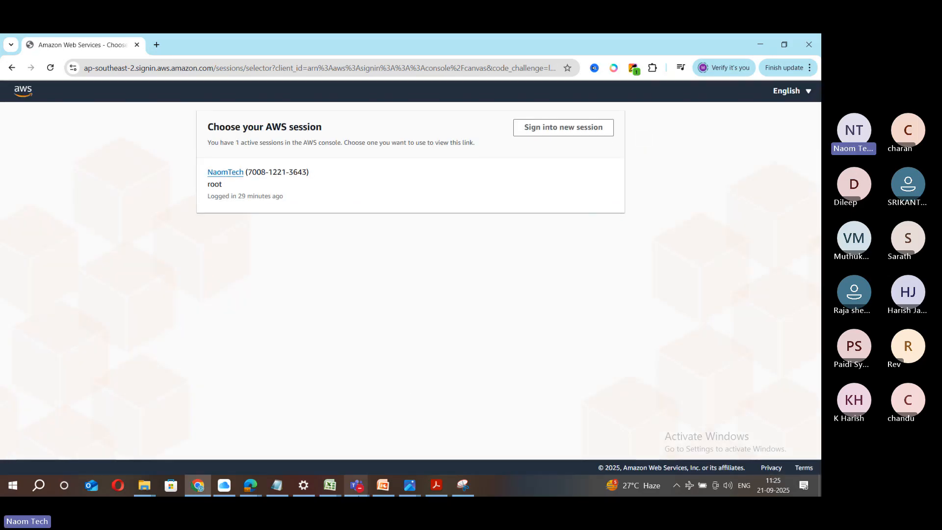
Bring up the Teams meeting, show the gallery's second participant page, then minimize the meeting
mouse_move(358, 486)
click(324, 446)
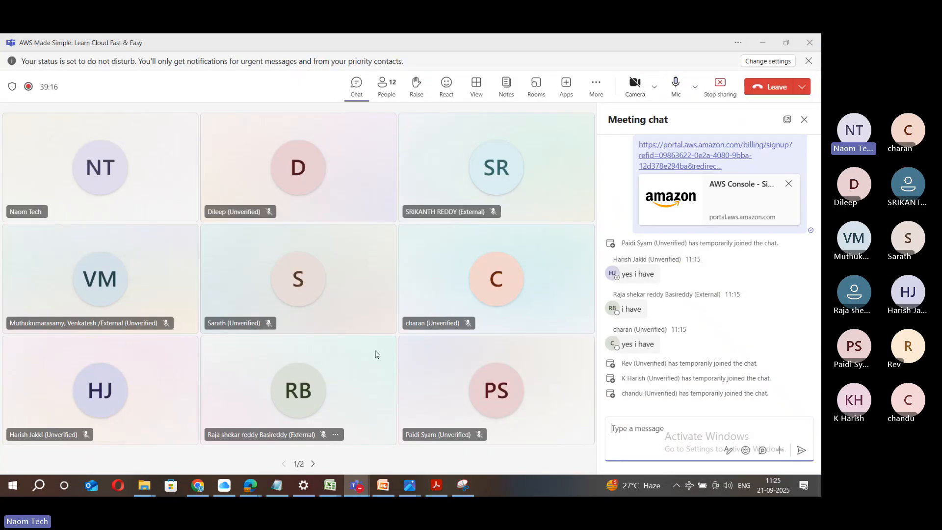
mouse_move(517, 170)
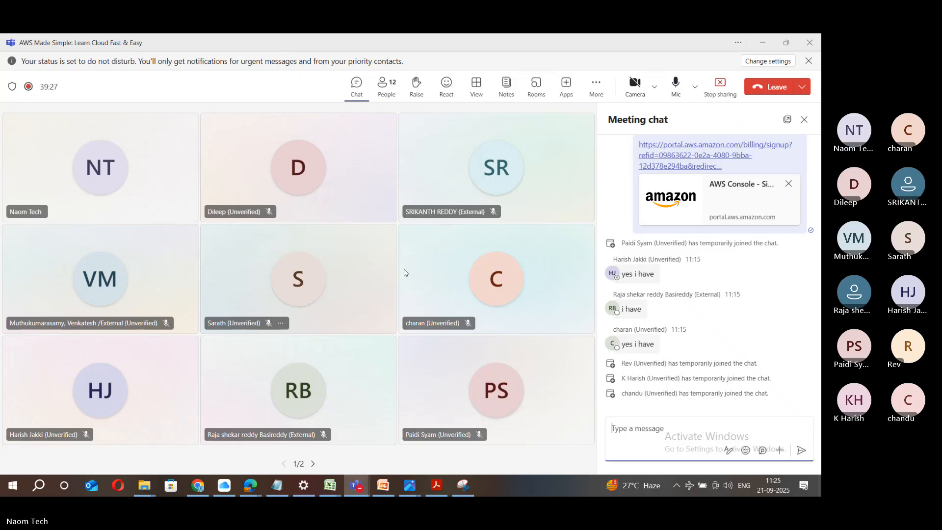
click(313, 464)
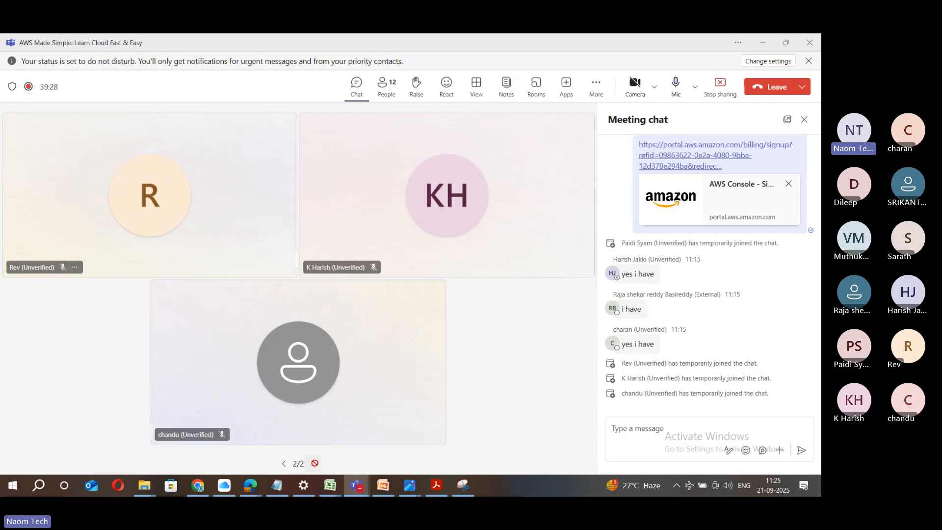
click(765, 44)
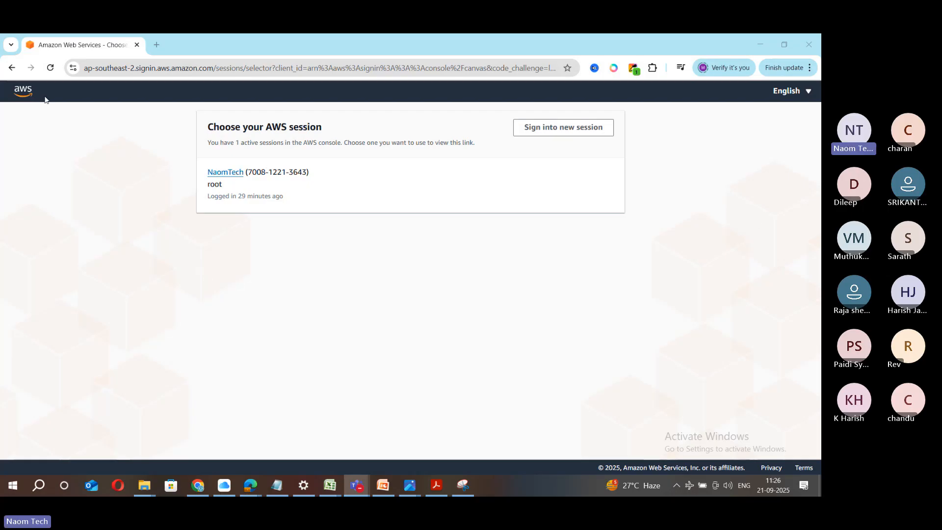
Return to the console sign-in and start a new session using the root user email
click(4, 67)
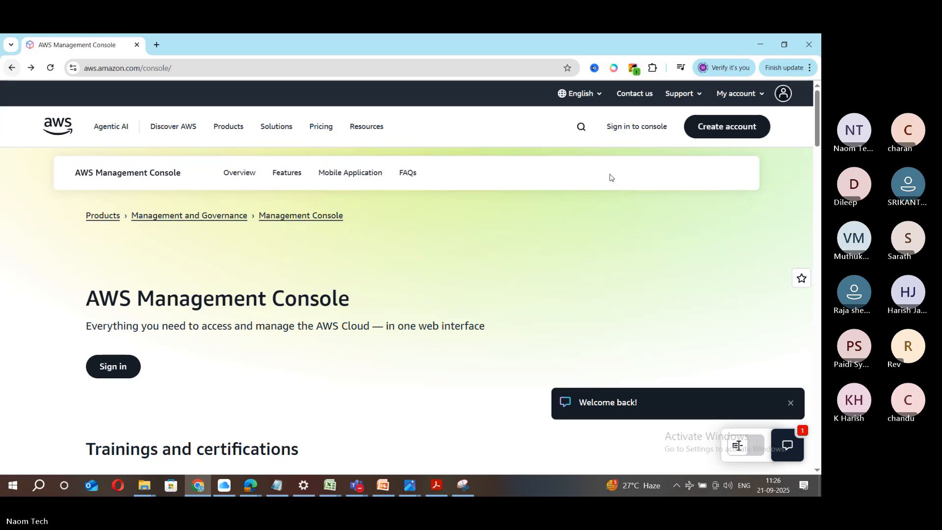
click(624, 129)
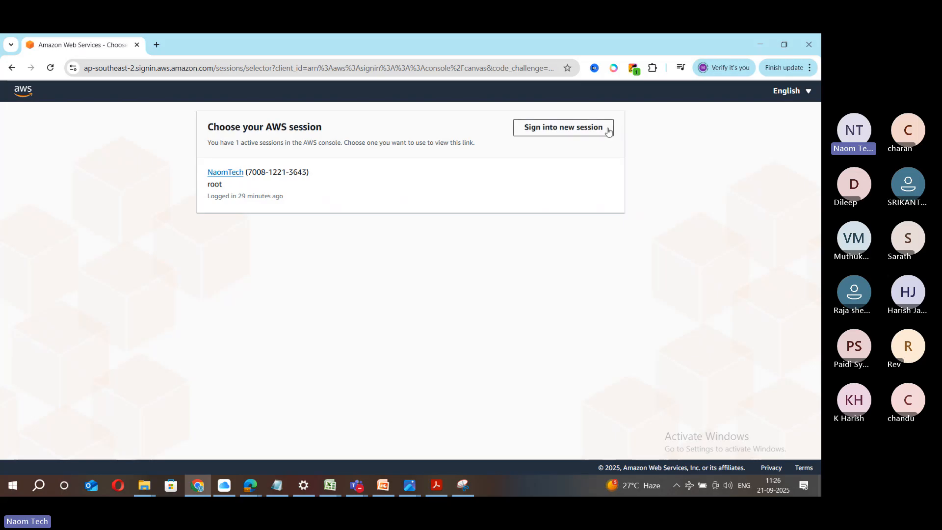
click(608, 130)
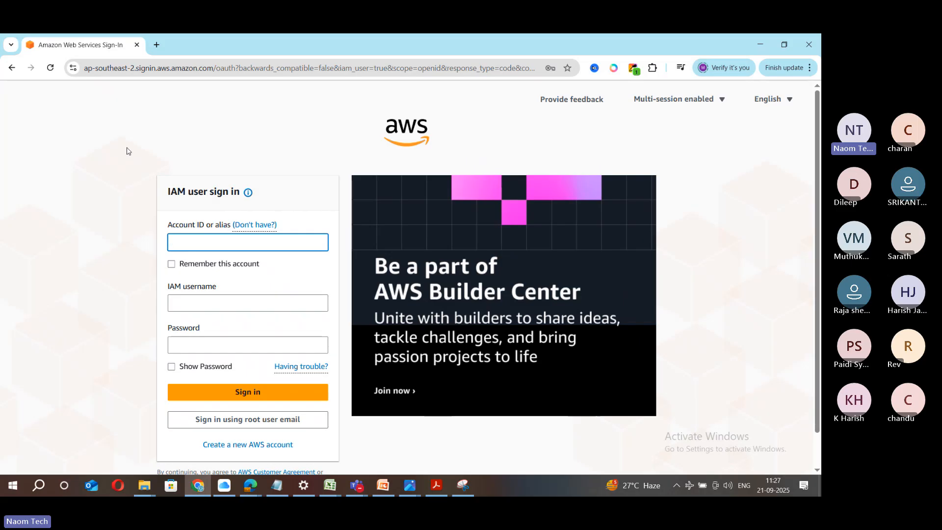
click(274, 421)
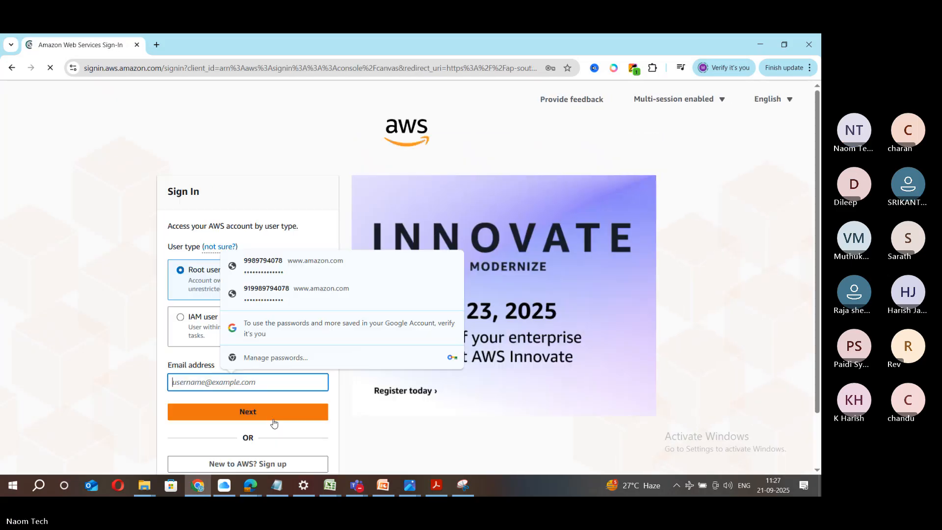
Dismiss the saved-account suggestions around the email field and bring the Teams meeting forward
click(90, 270)
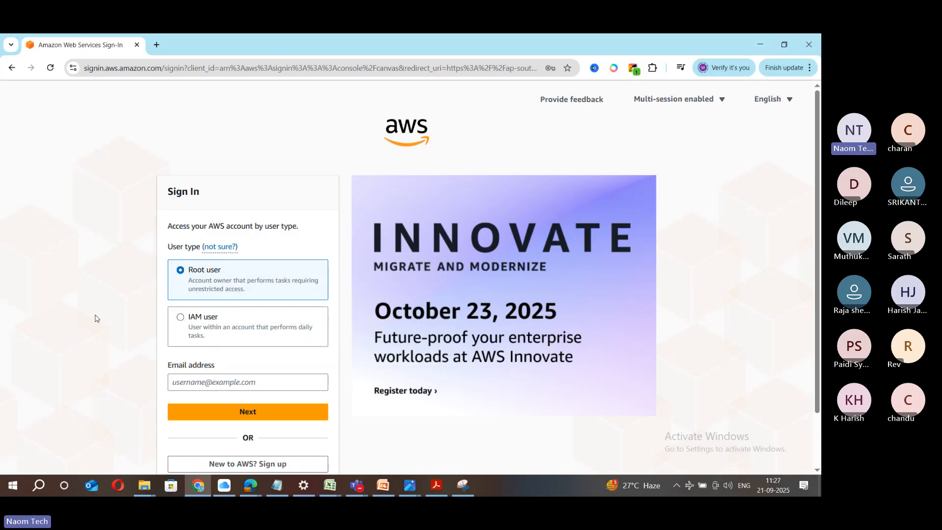
click(189, 379)
click(72, 366)
click(180, 380)
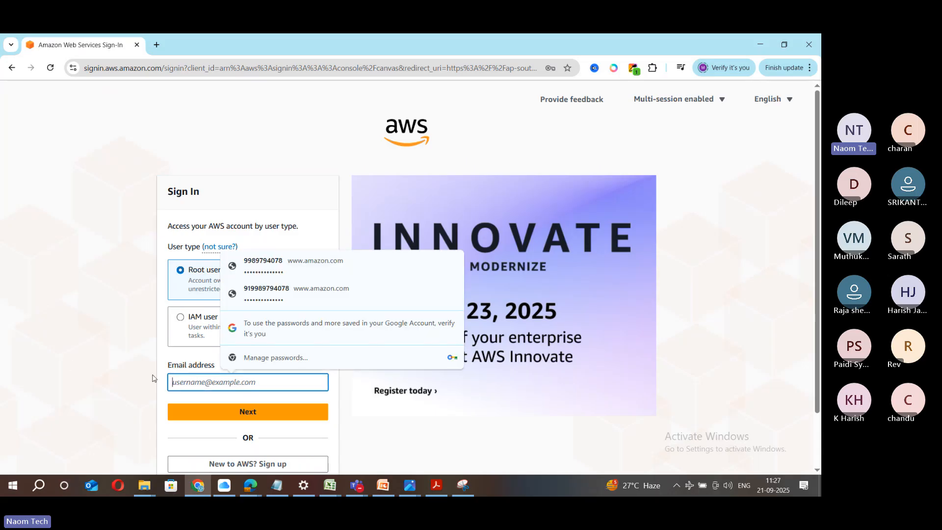
click(78, 294)
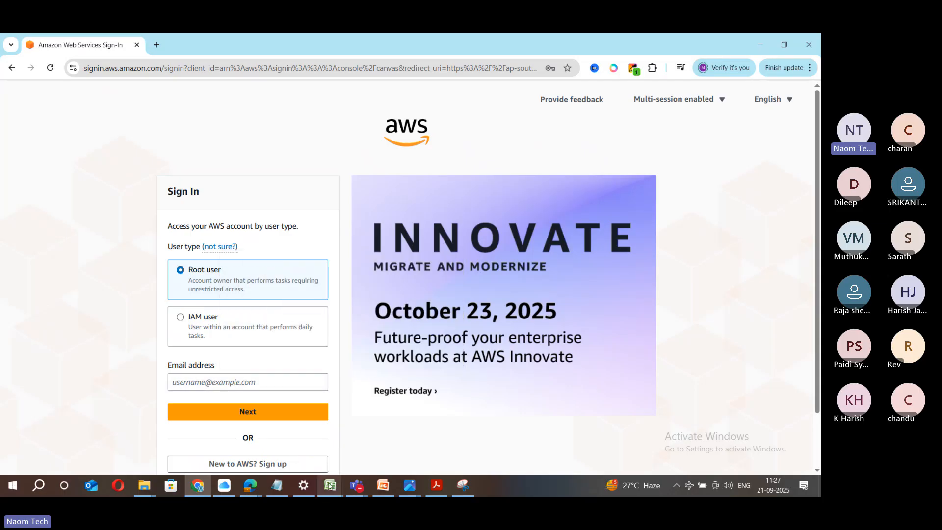
click(356, 486)
click(351, 457)
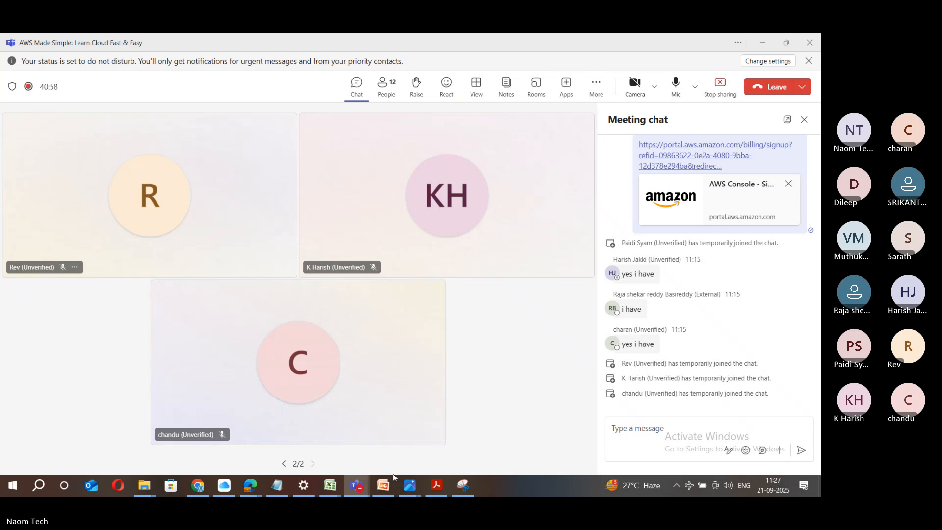
click(436, 488)
click(436, 489)
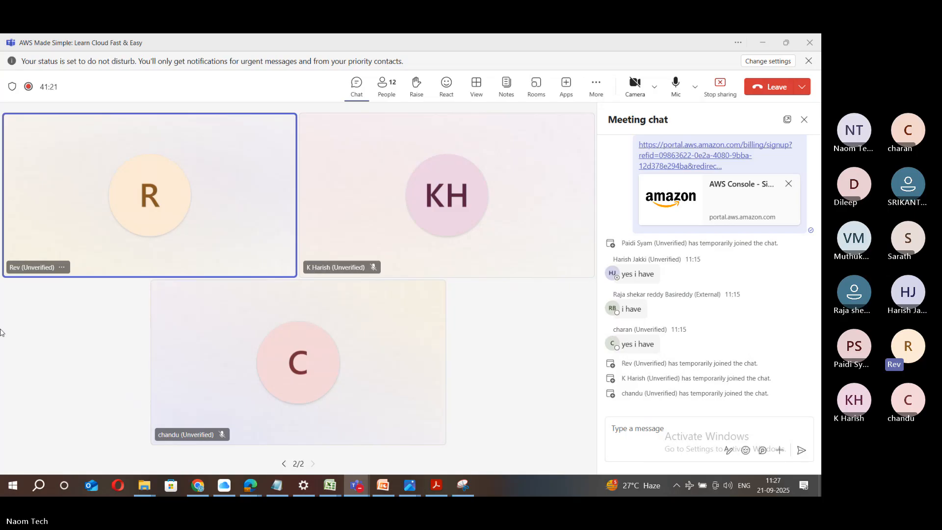
Scroll the AWS sign-up steps PDF to the contact-details step, then minimize Acrobat
click(435, 486)
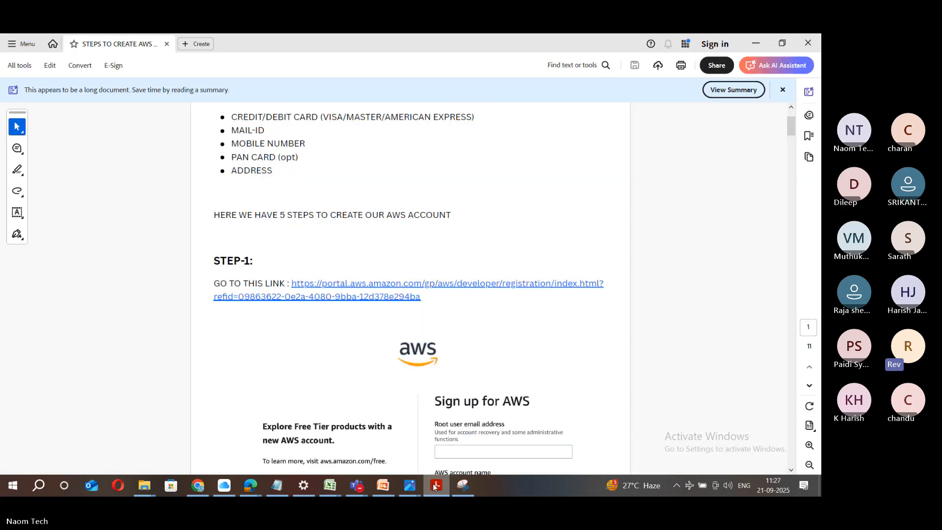
scroll(464, 295, down, 3)
scroll(464, 295, down, 12)
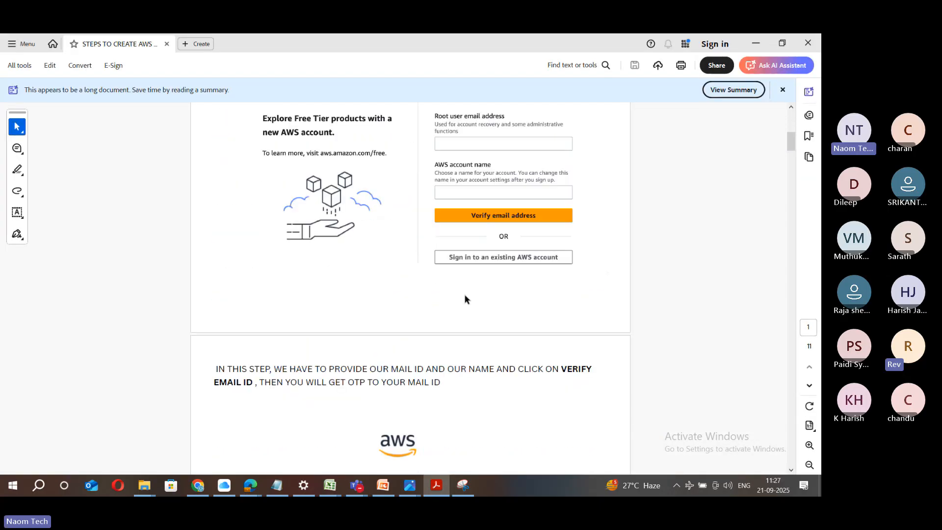
scroll(464, 295, down, 2)
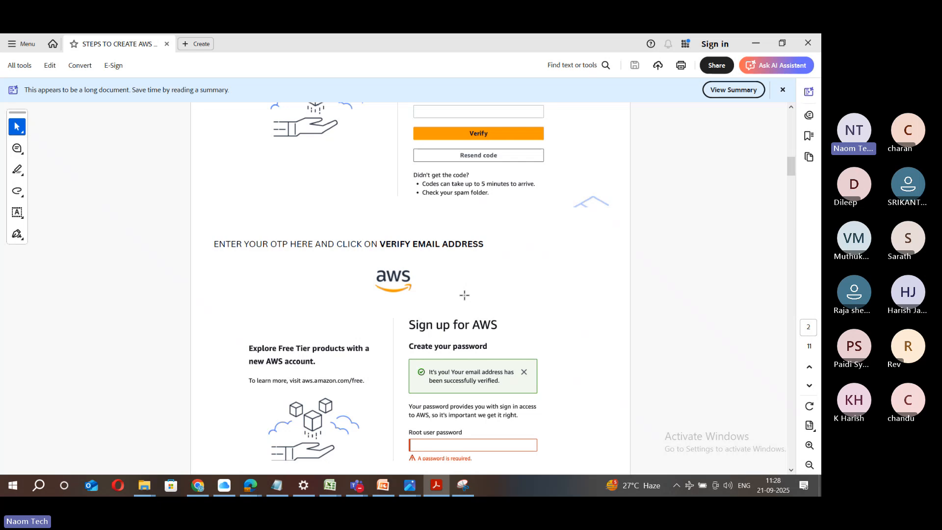
scroll(464, 295, down, 10)
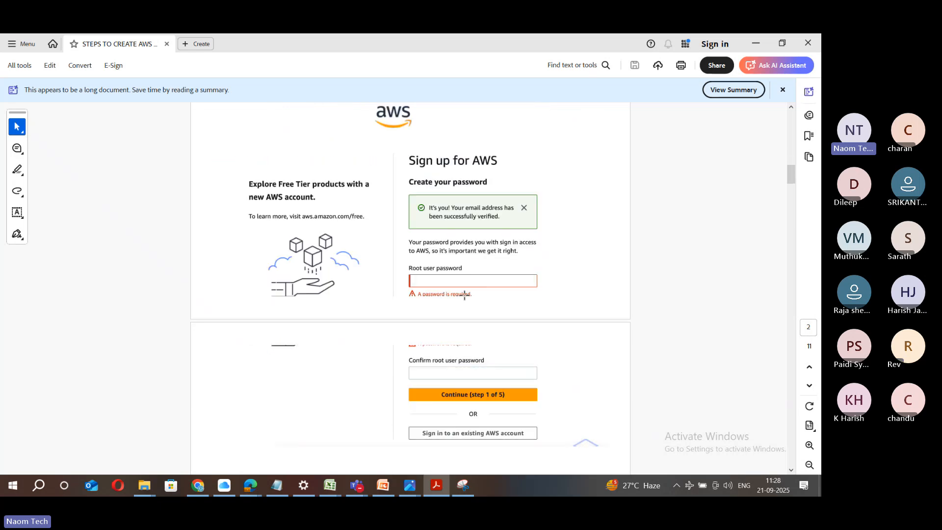
scroll(464, 295, down, 20)
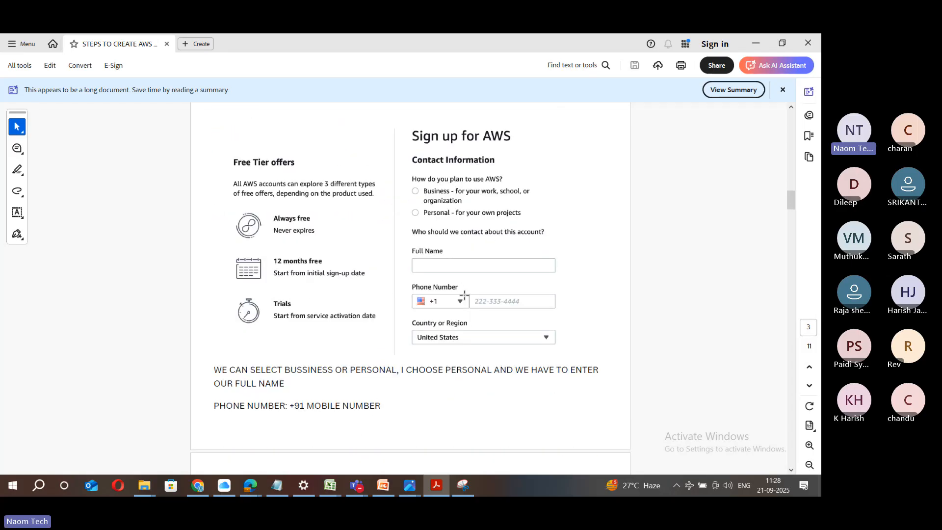
scroll(465, 295, down, 3)
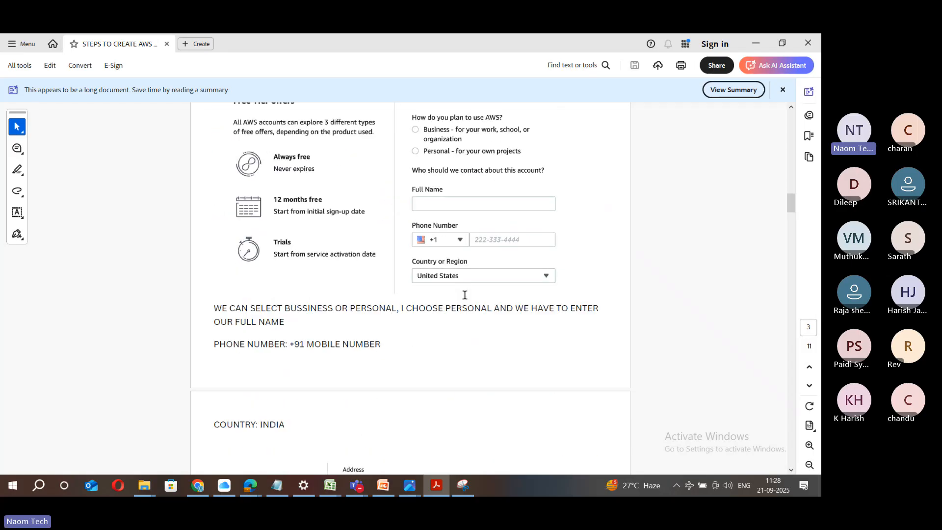
click(754, 46)
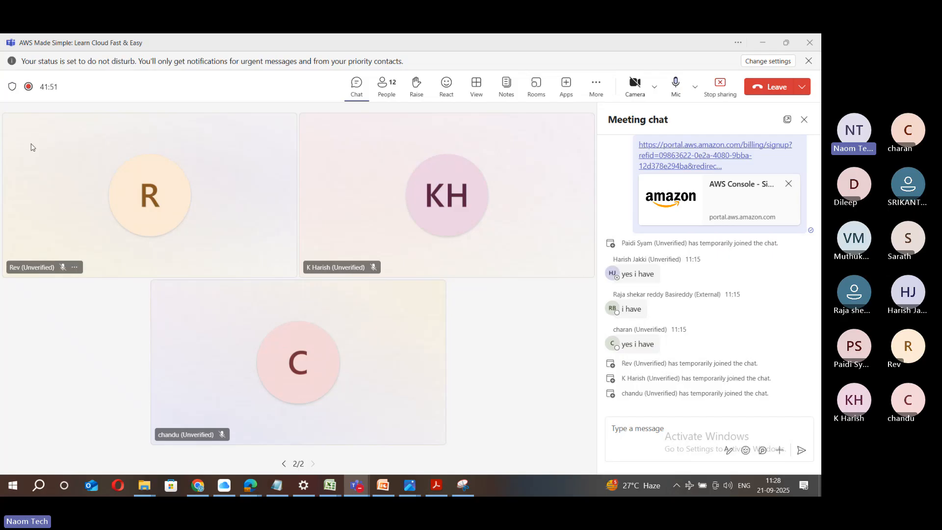
Fill in the root user email from the saved address and continue to the next step
click(763, 43)
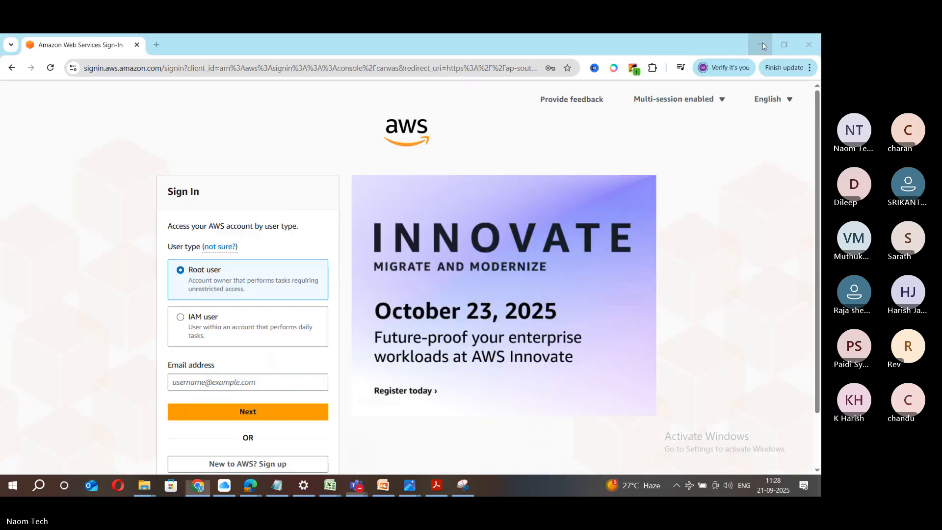
click(227, 382)
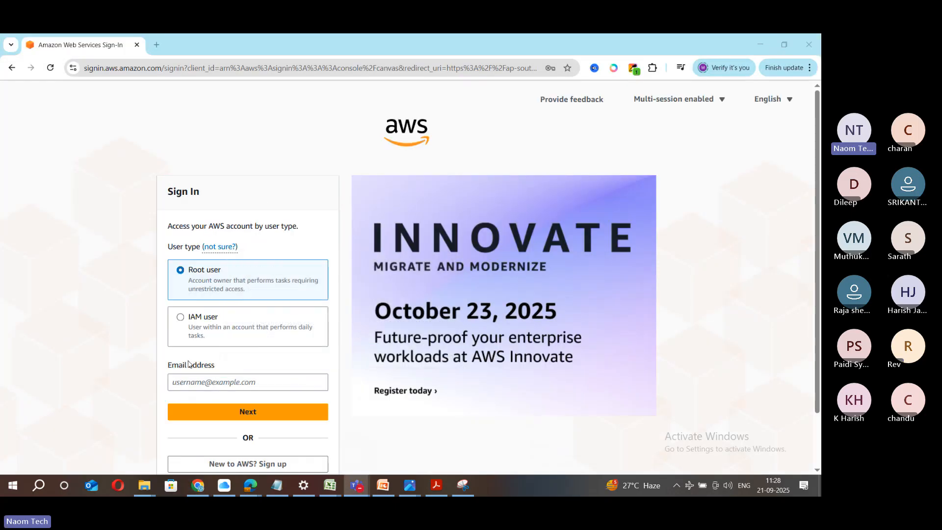
click(195, 383)
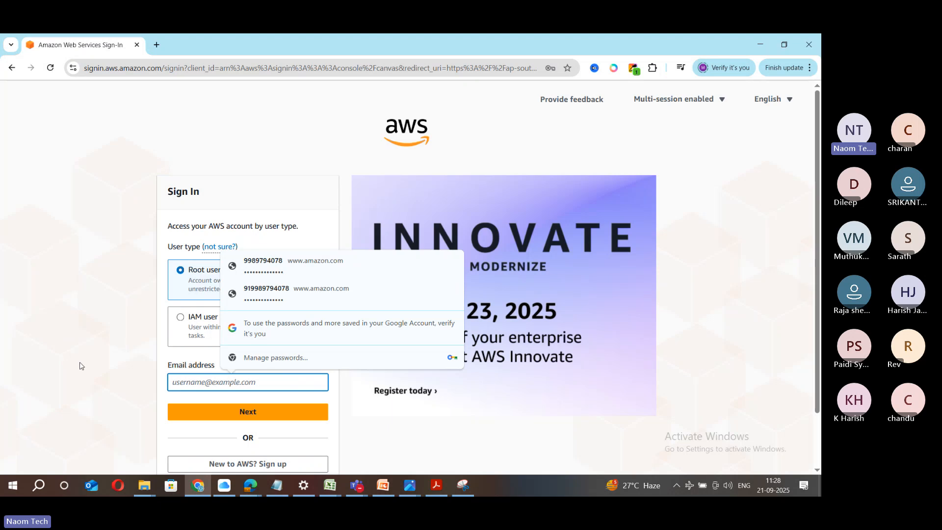
text(ch)
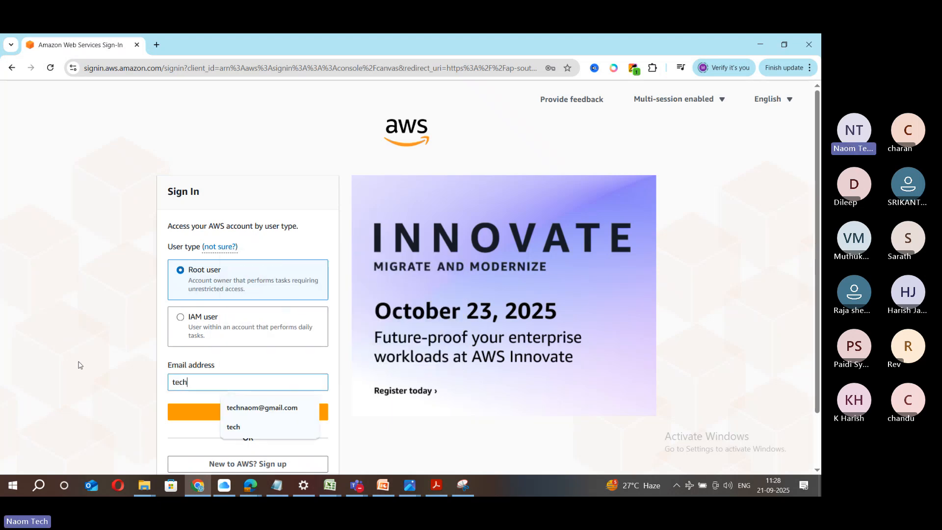
click(259, 414)
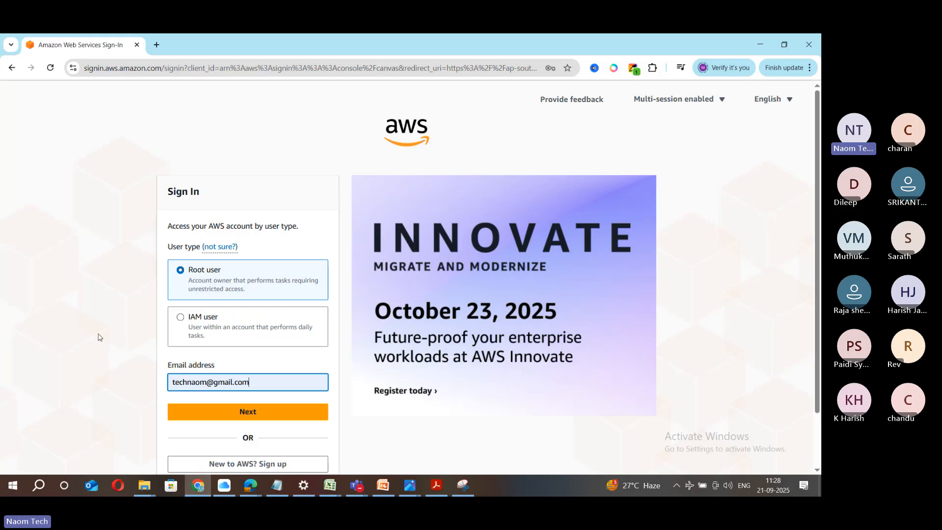
scroll(99, 338, down, 1)
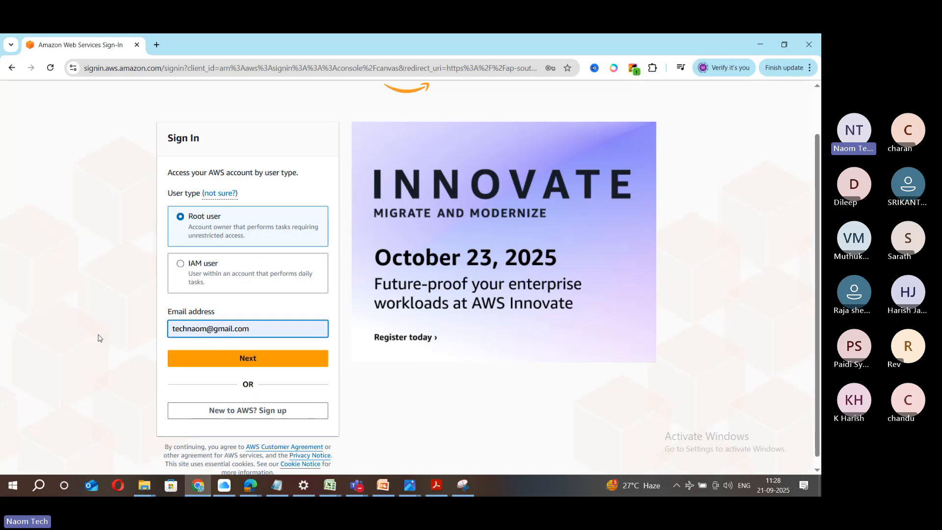
click(245, 358)
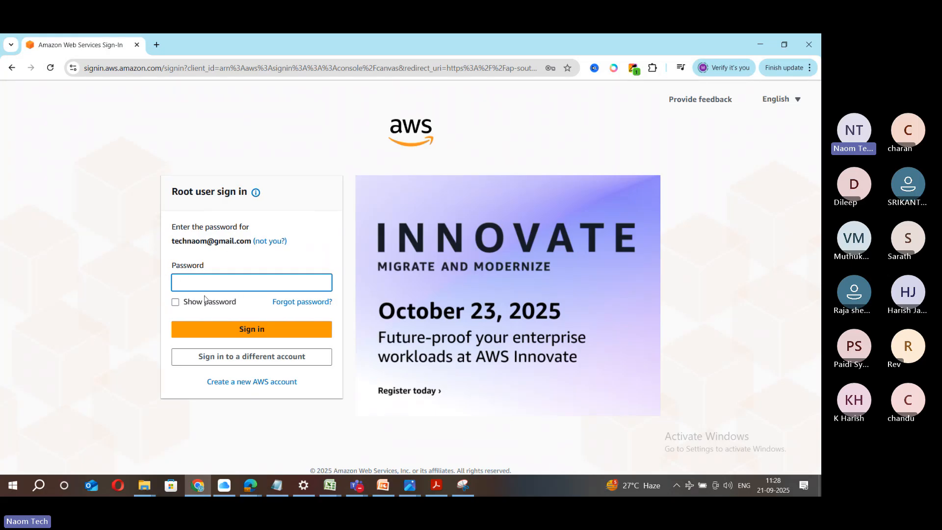
Type the account password into the Password field, correcting a mistyped character
click(208, 280)
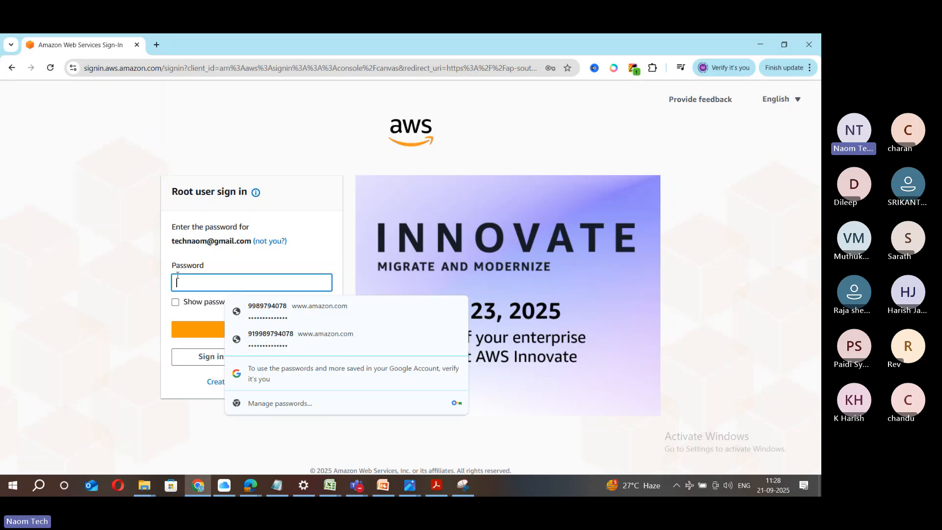
text(••••)
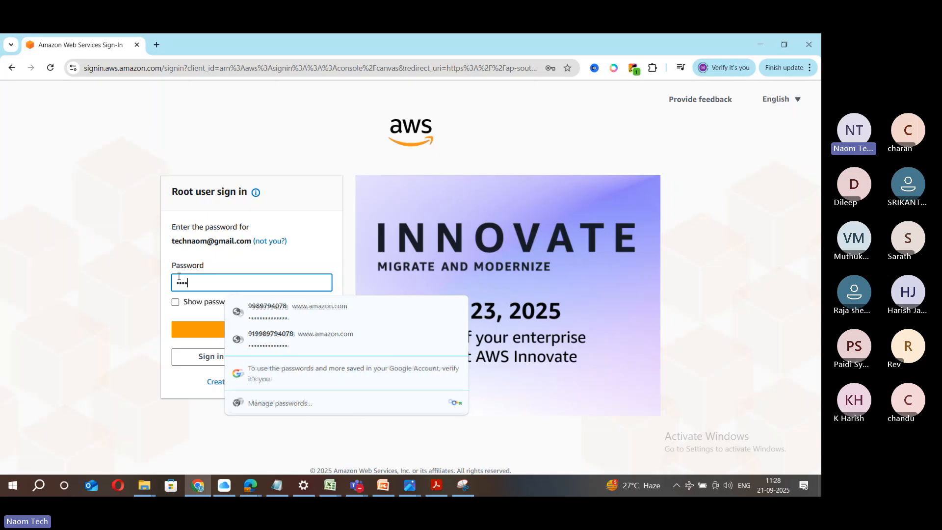
key(BackSpace)
key(BackSpace)
key(BackSpace)
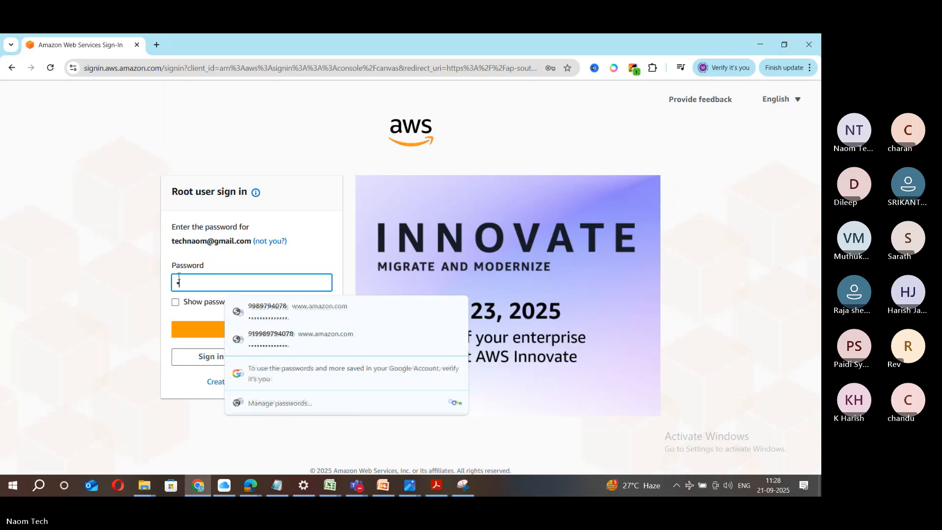
text(•••••••••)
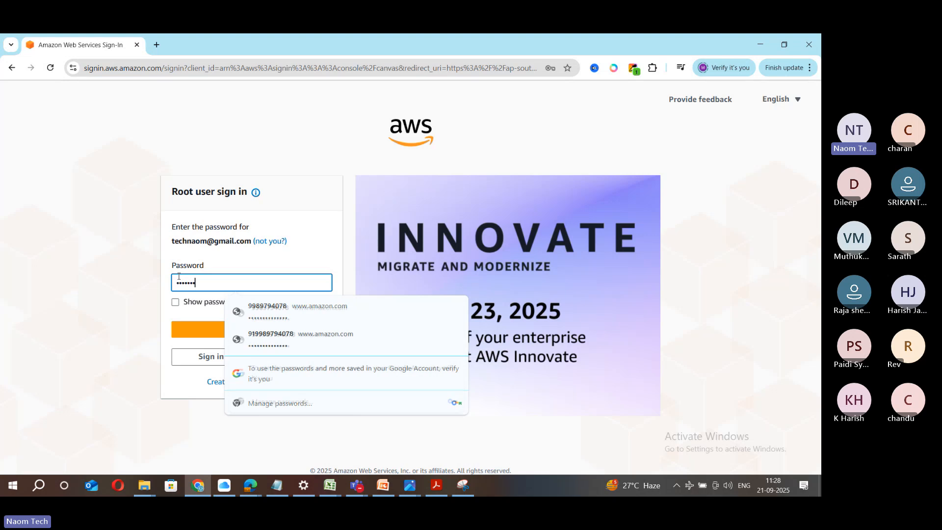
text(•)
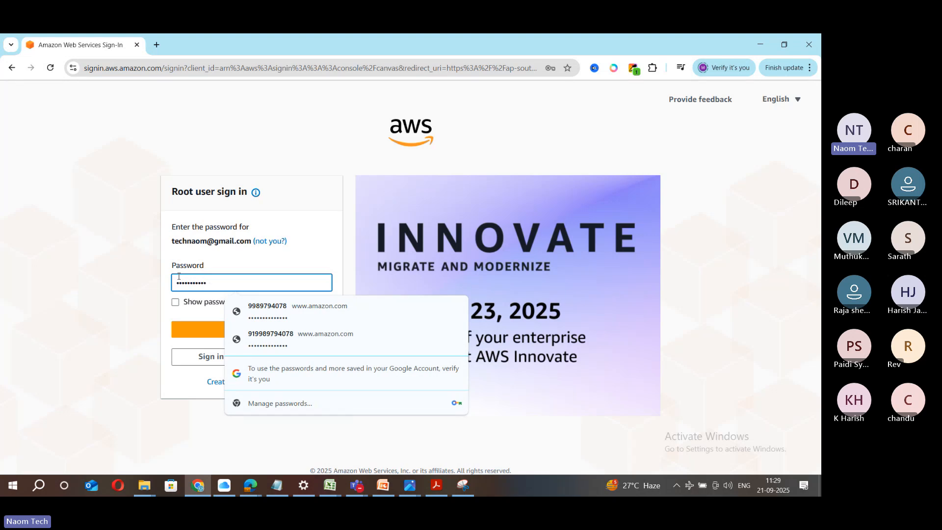
text(•)
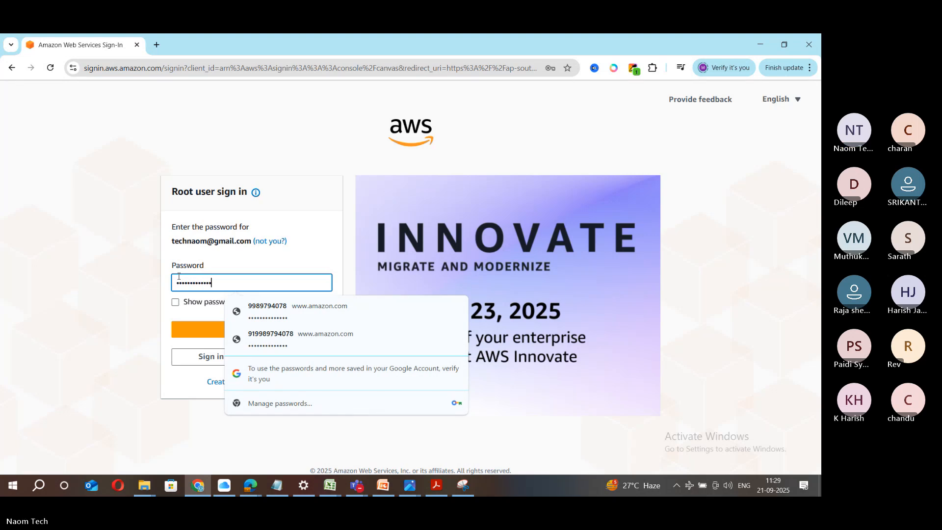
Sign in with the password, then open the MFA explanation link in a new tab
click(23, 262)
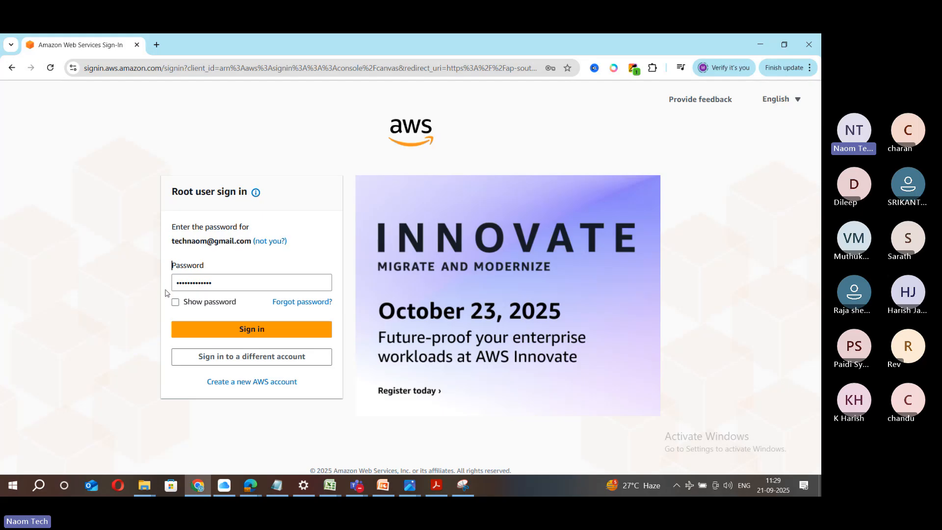
click(218, 332)
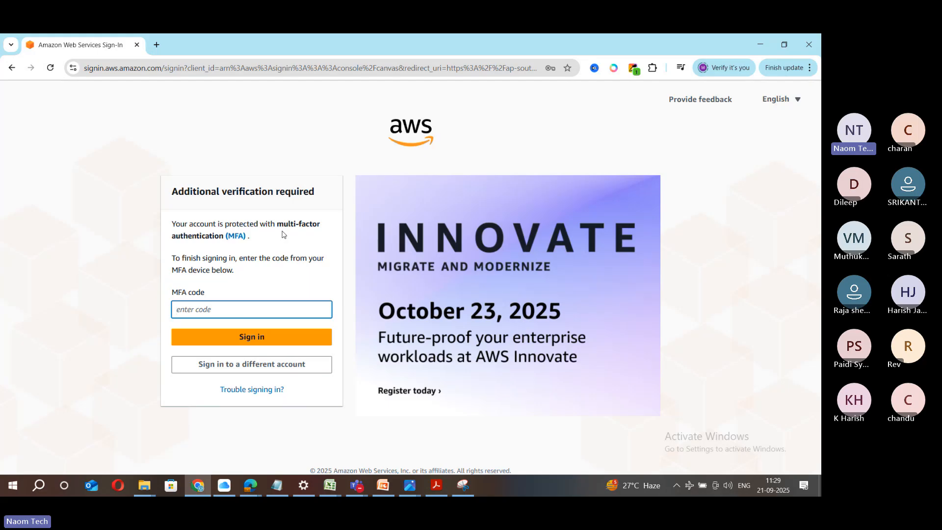
click(231, 238)
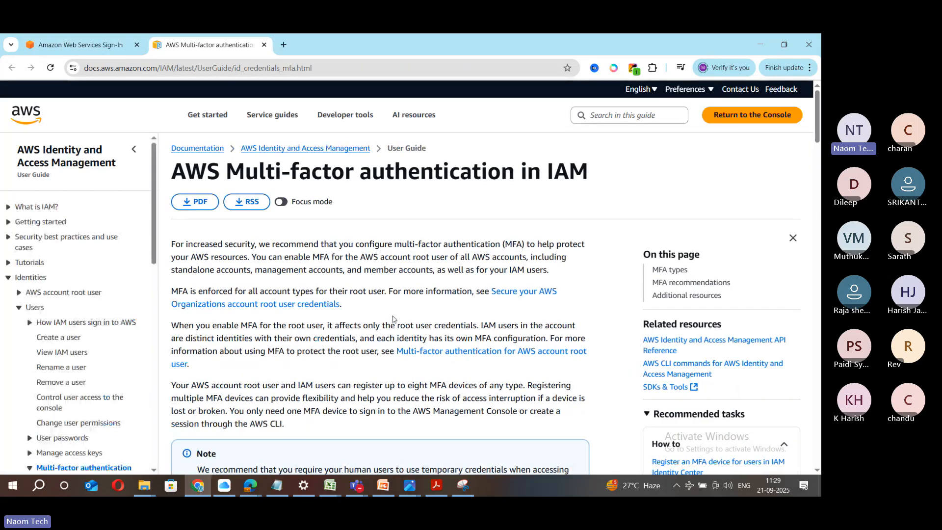
scroll(396, 318, down, 12)
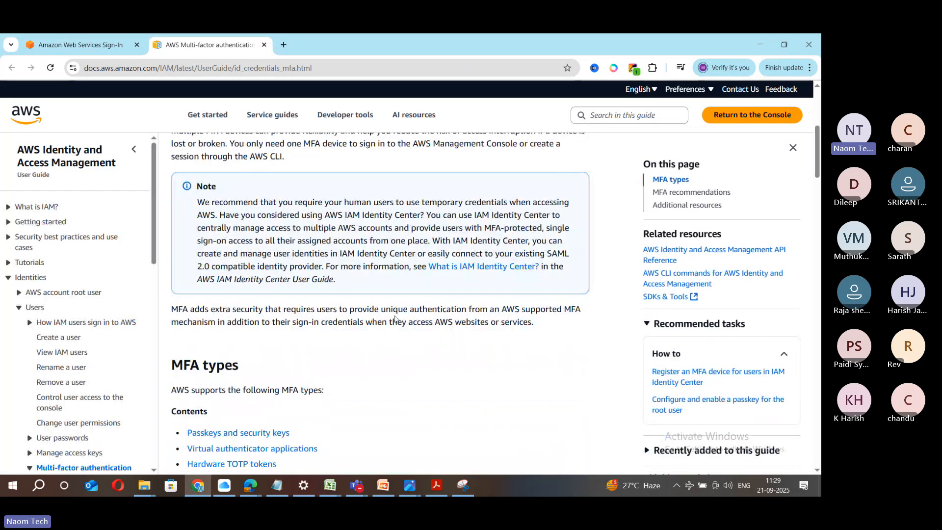
scroll(396, 318, down, 5)
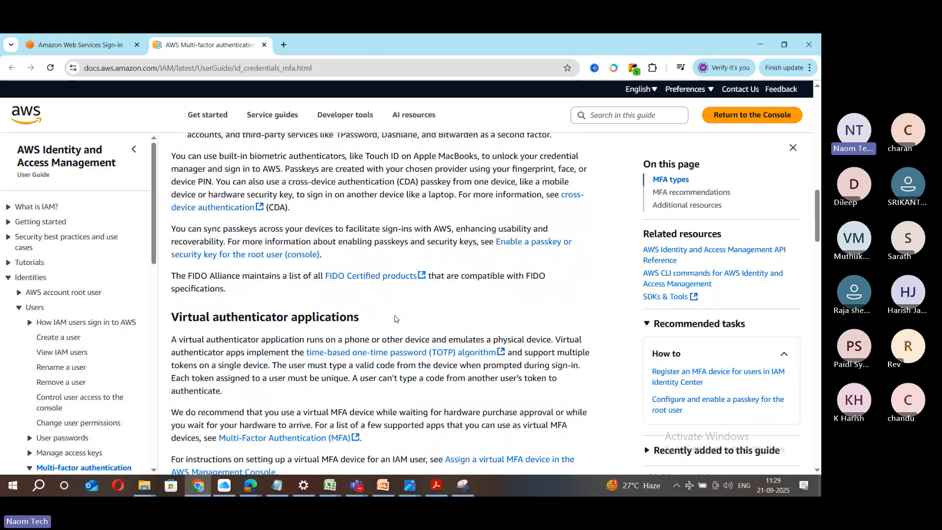
scroll(396, 316, down, 6)
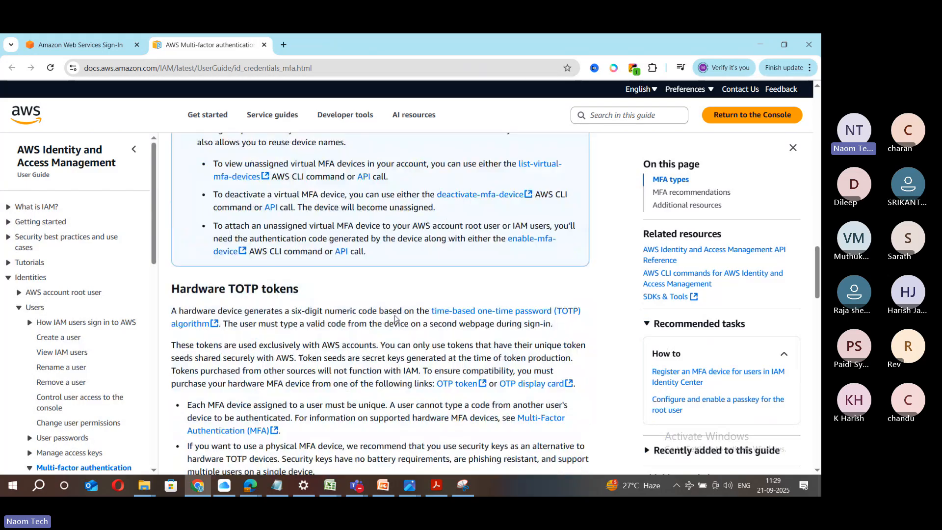
scroll(396, 316, up, 4)
scroll(396, 317, up, 19)
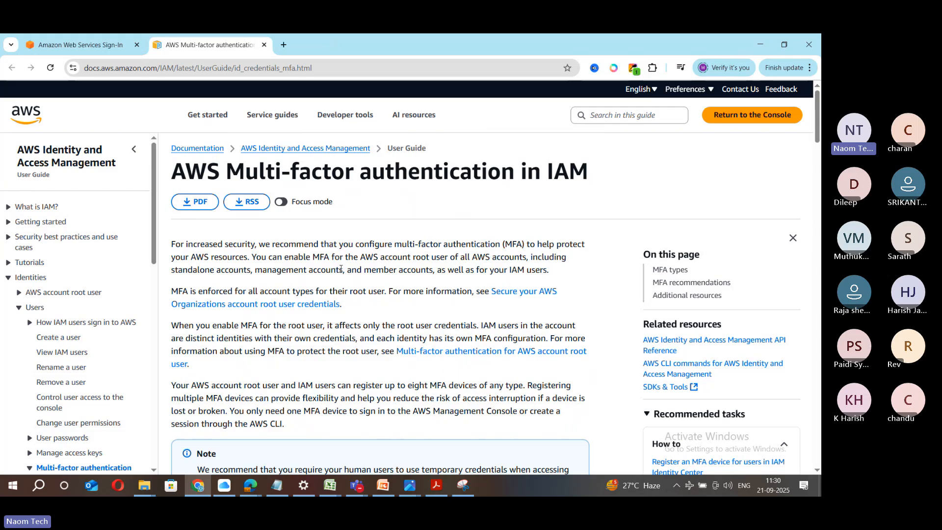
scroll(376, 310, down, 2)
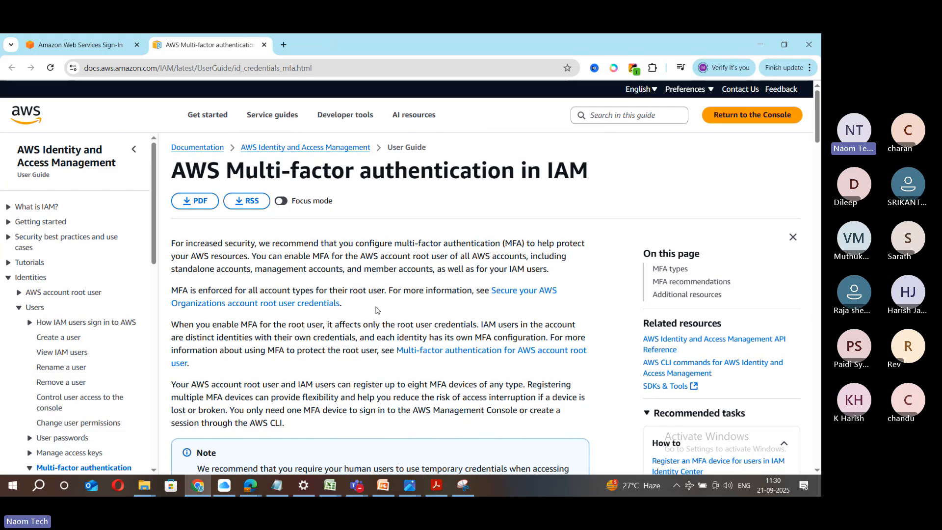
scroll(376, 310, down, 1)
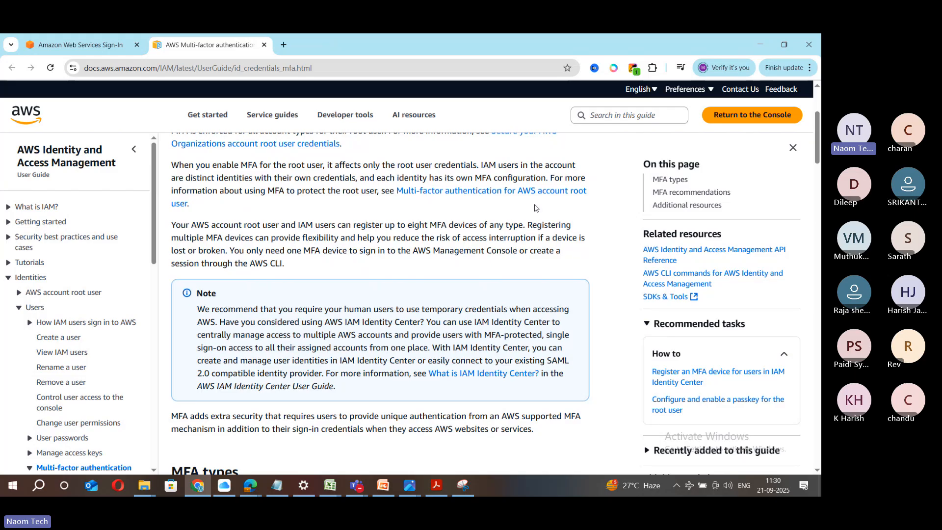
Scroll through the IAM MFA guide's device-type sections and back up to the top
scroll(535, 208, down, 7)
scroll(535, 209, down, 3)
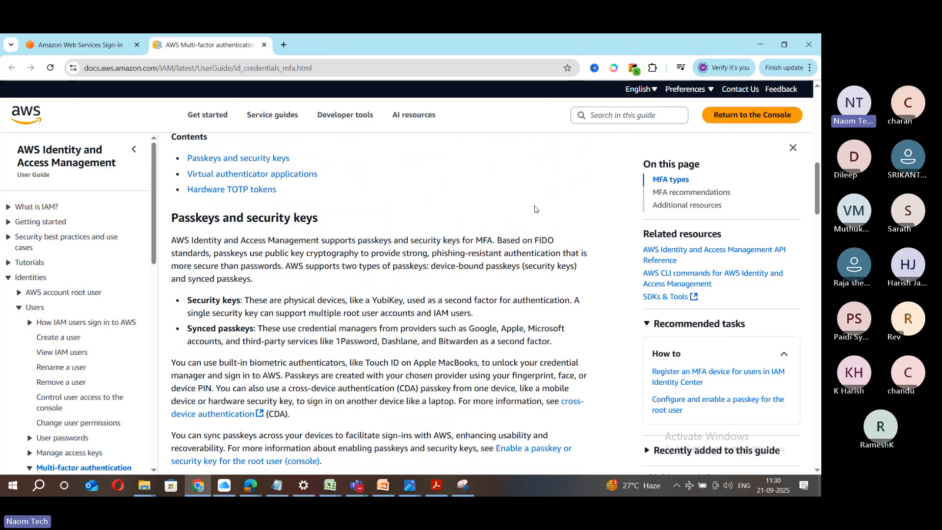
scroll(535, 207, down, 3)
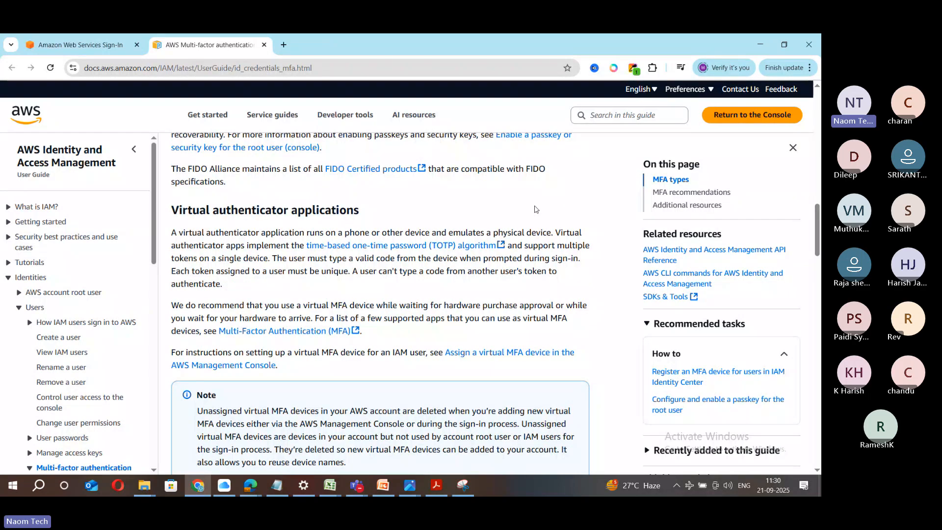
scroll(535, 208, down, 7)
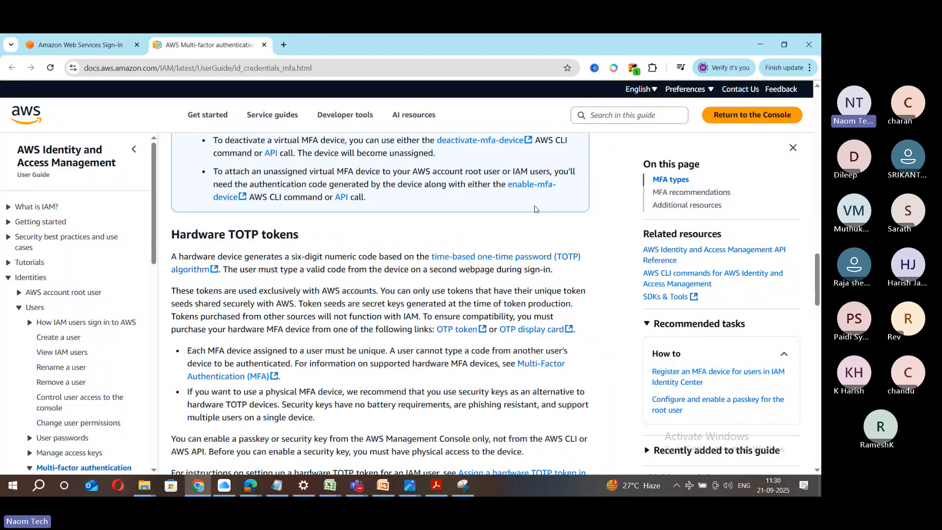
scroll(535, 207, down, 4)
scroll(535, 210, down, 10)
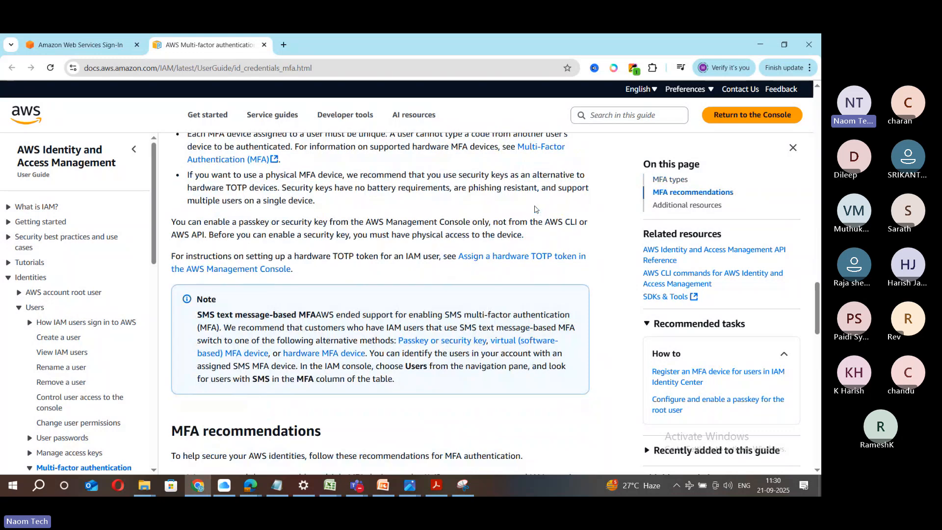
scroll(535, 207, down, 4)
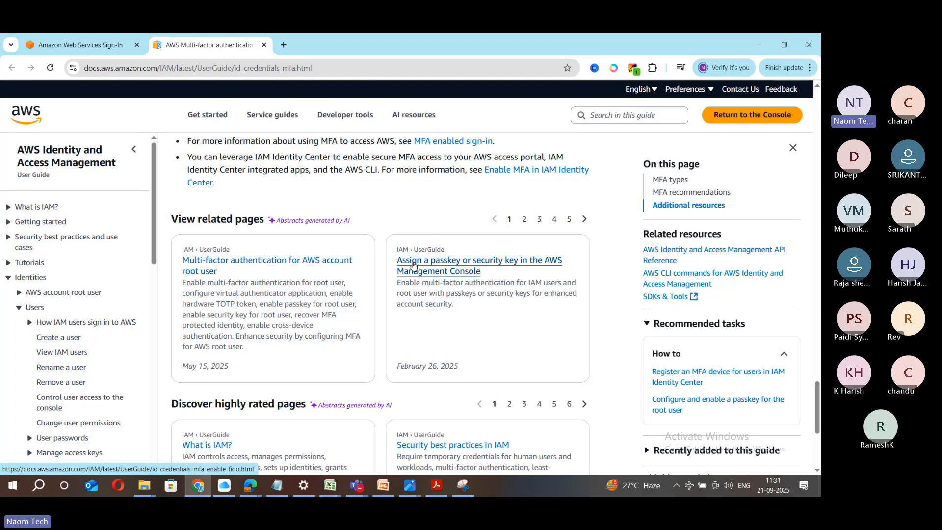
scroll(344, 267, down, 5)
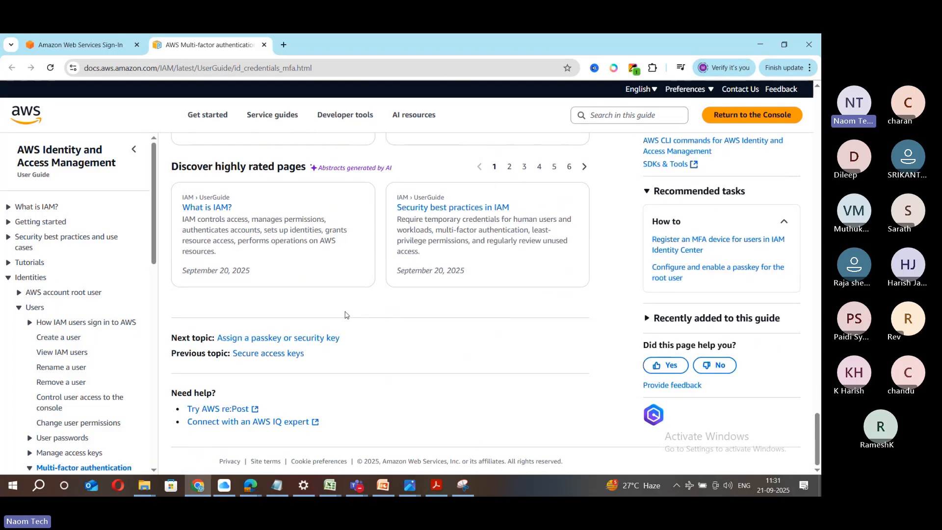
scroll(345, 312, up, 7)
scroll(346, 311, up, 3)
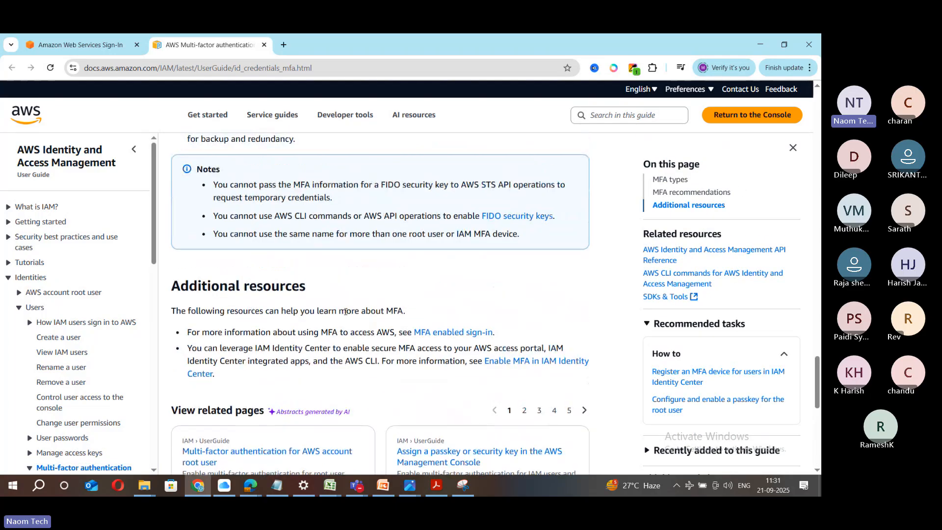
scroll(345, 314, up, 10)
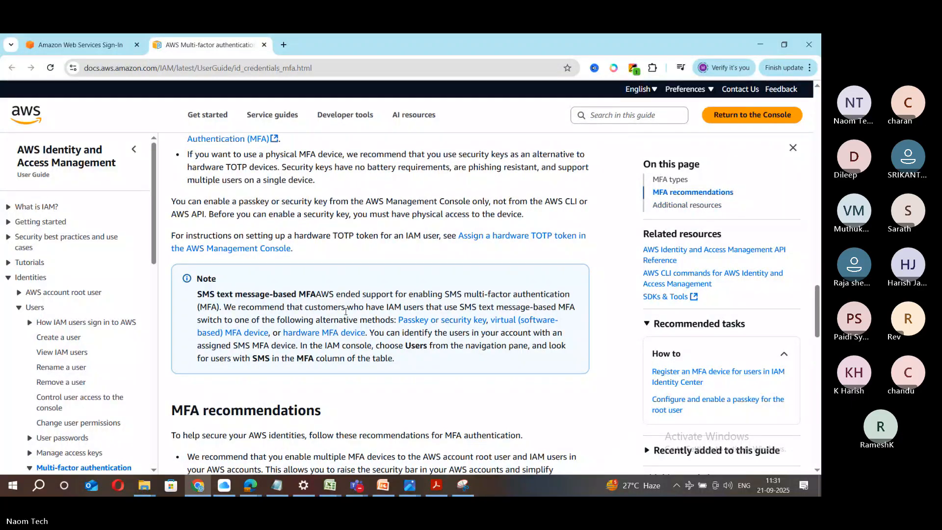
scroll(486, 329, up, 3)
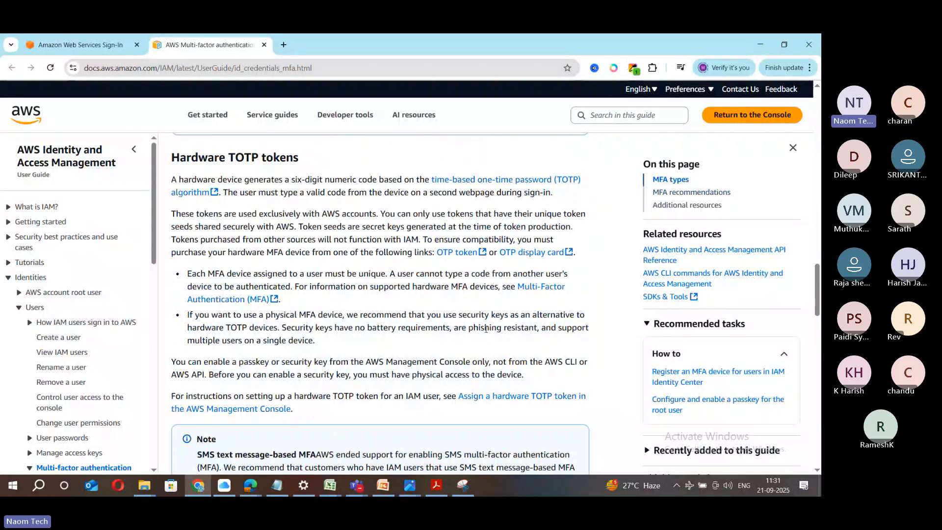
scroll(485, 329, up, 3)
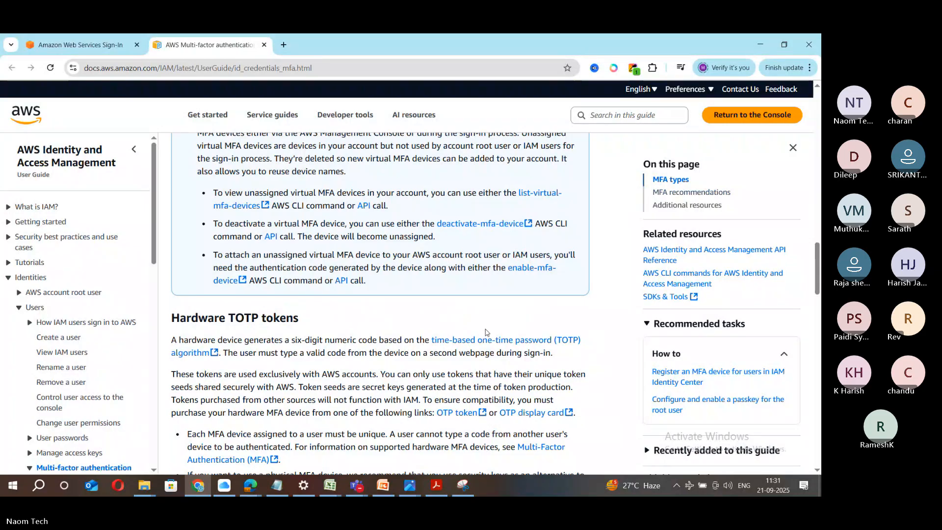
scroll(487, 333, up, 1)
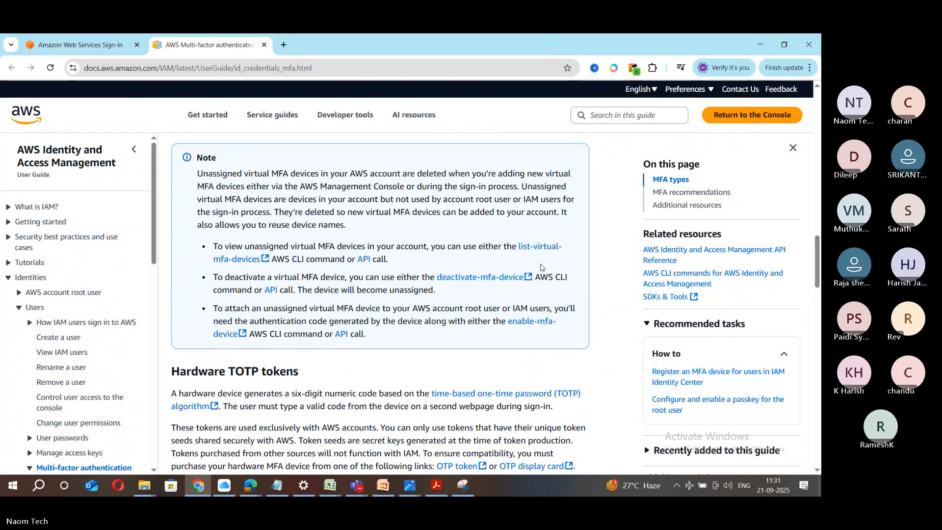
scroll(545, 248, up, 3)
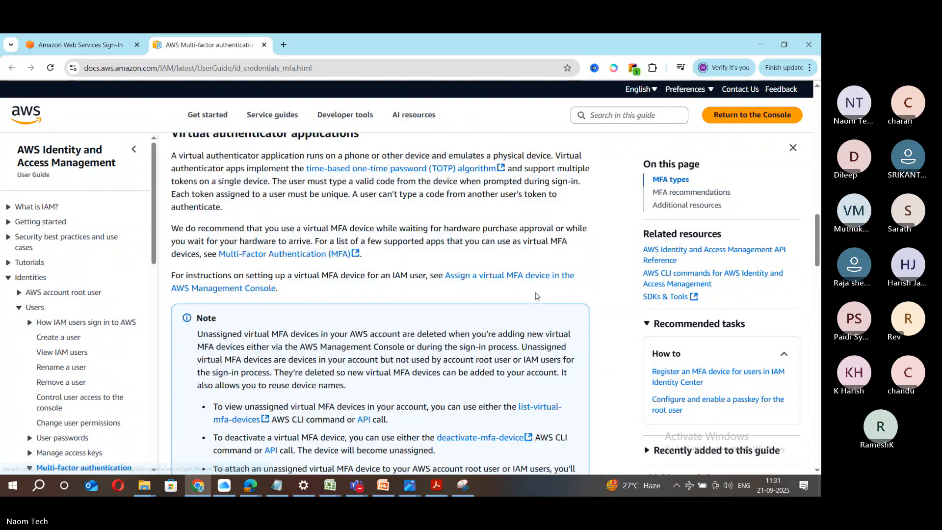
Open AWS's MFA feature overview in a new tab and scroll through it
click(352, 255)
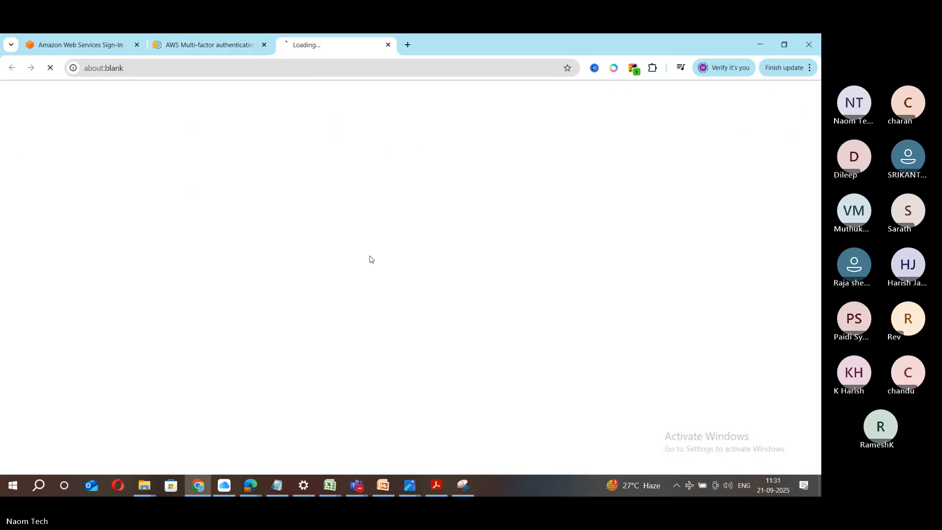
scroll(591, 291, down, 8)
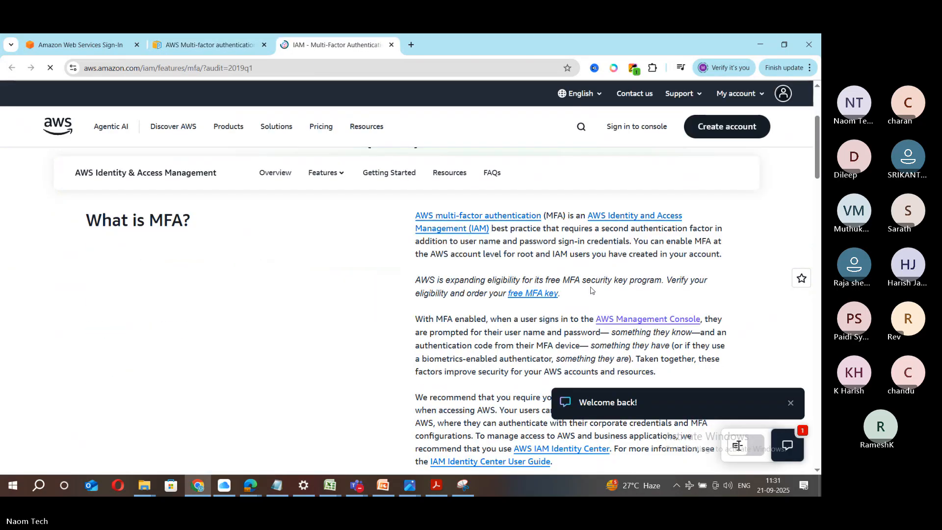
scroll(592, 291, down, 6)
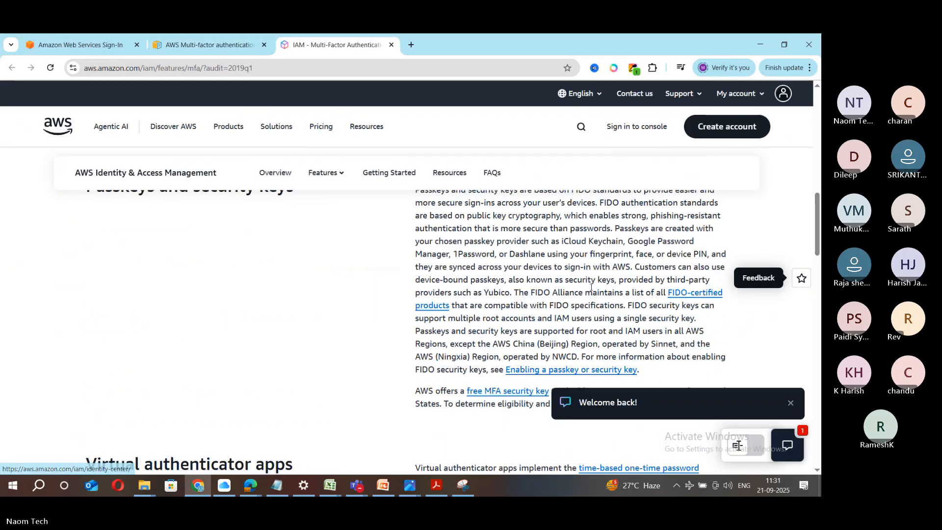
scroll(592, 287, down, 2)
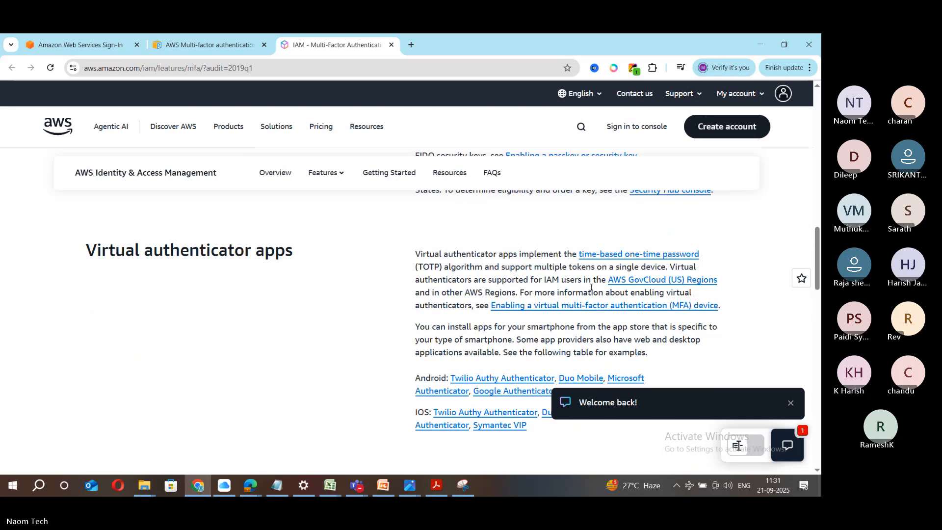
Open the 'Assign a virtual MFA device' guide and jump to its console steps for IAM users
click(655, 305)
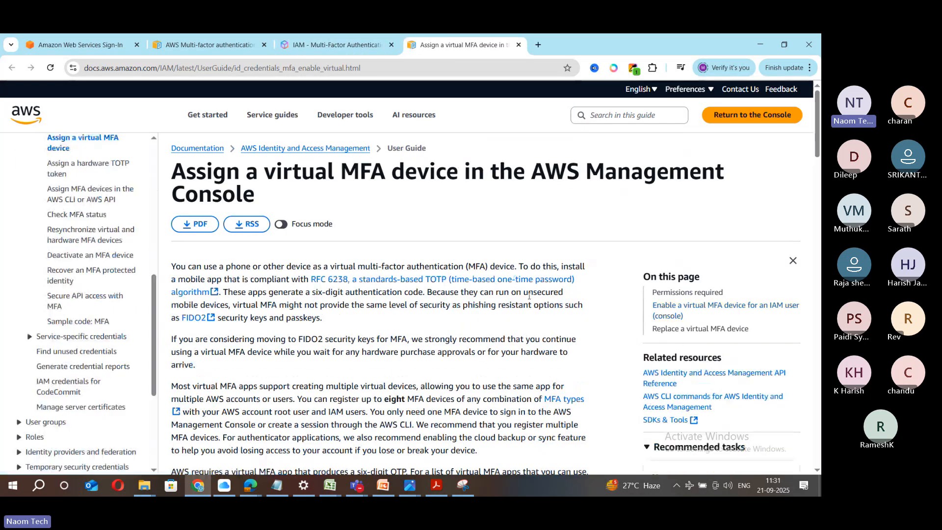
scroll(529, 299, down, 3)
scroll(486, 307, down, 1)
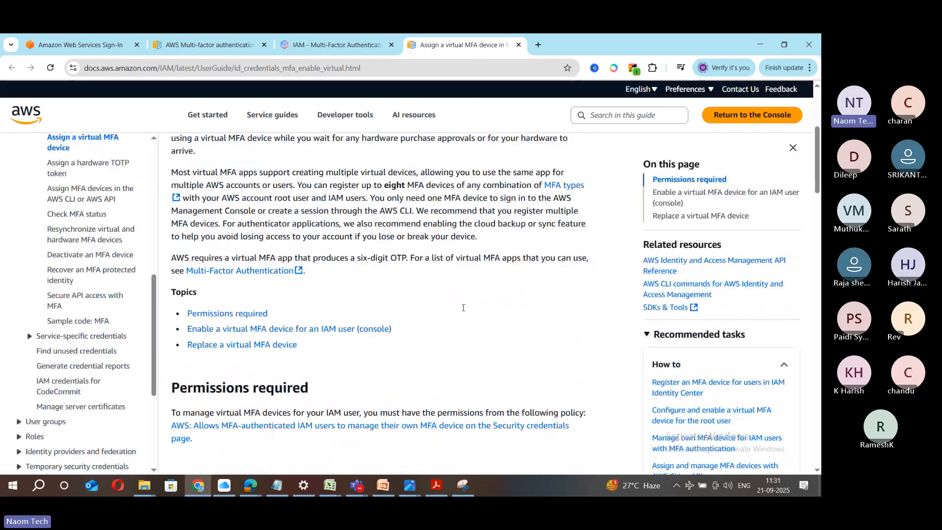
scroll(410, 308, down, 5)
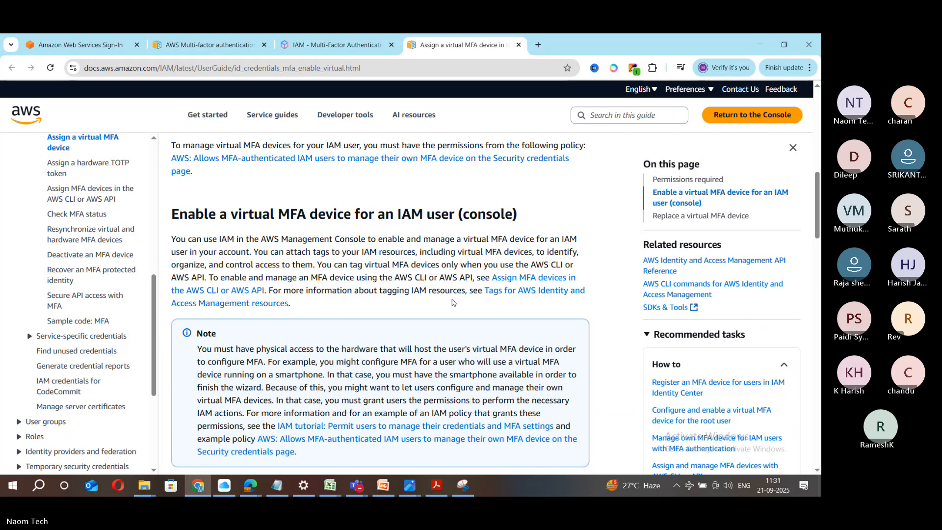
click(697, 204)
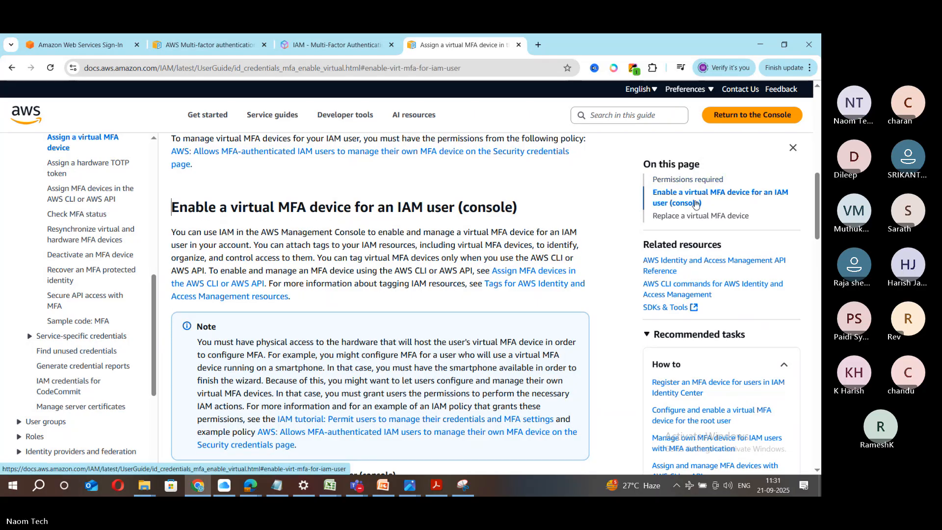
scroll(440, 293, down, 6)
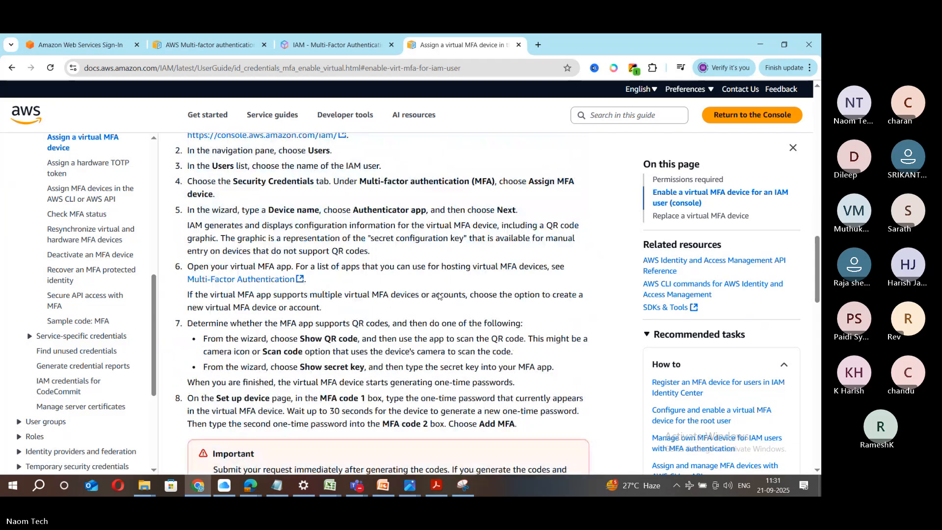
scroll(440, 293, up, 1)
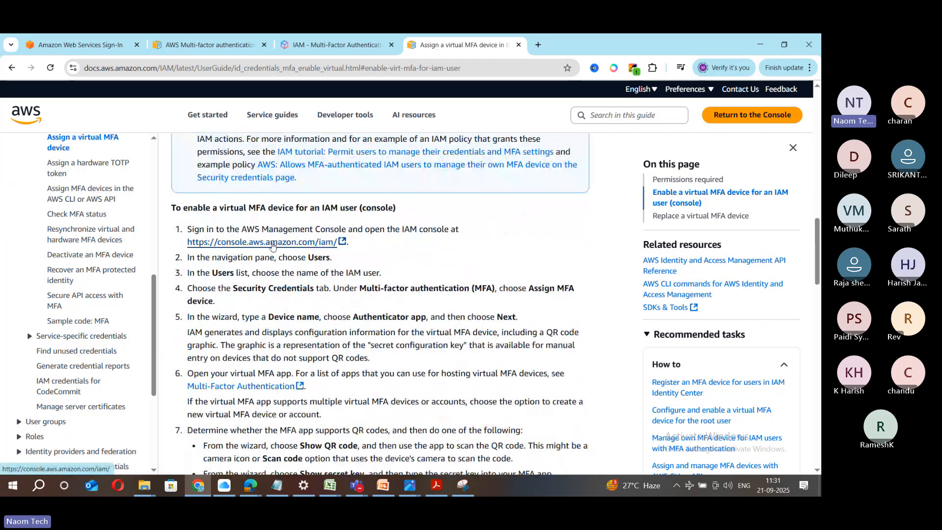
Select the virtual MFA guide's web address for copying and review the steps
click(431, 70)
key(ctrl+c)
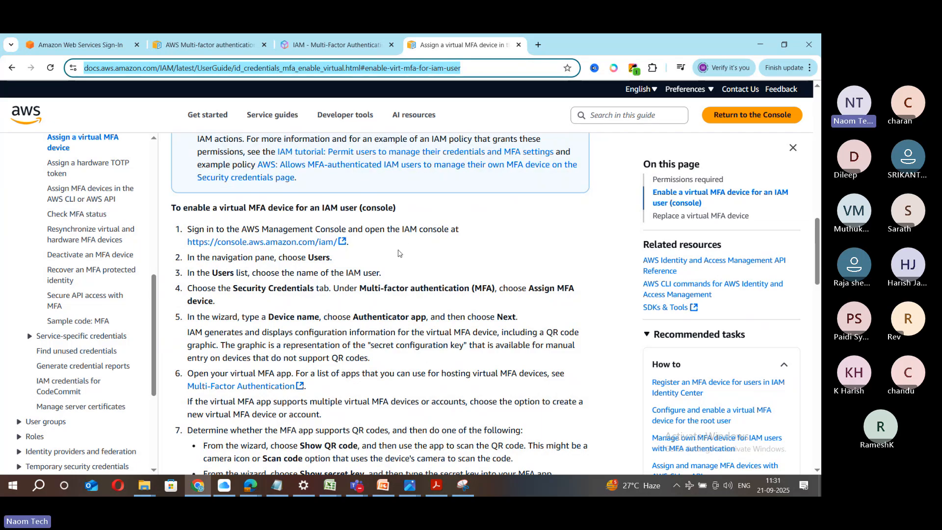
scroll(398, 253, down, 2)
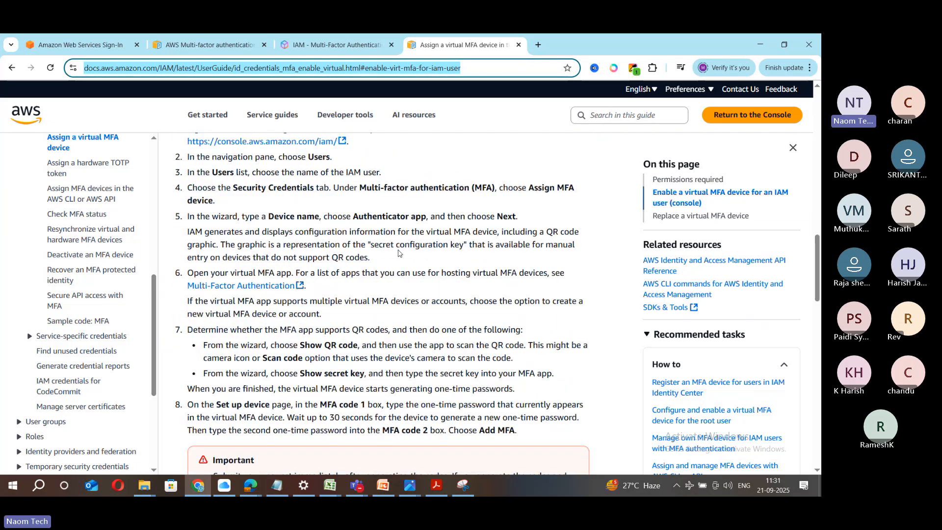
scroll(398, 253, down, 3)
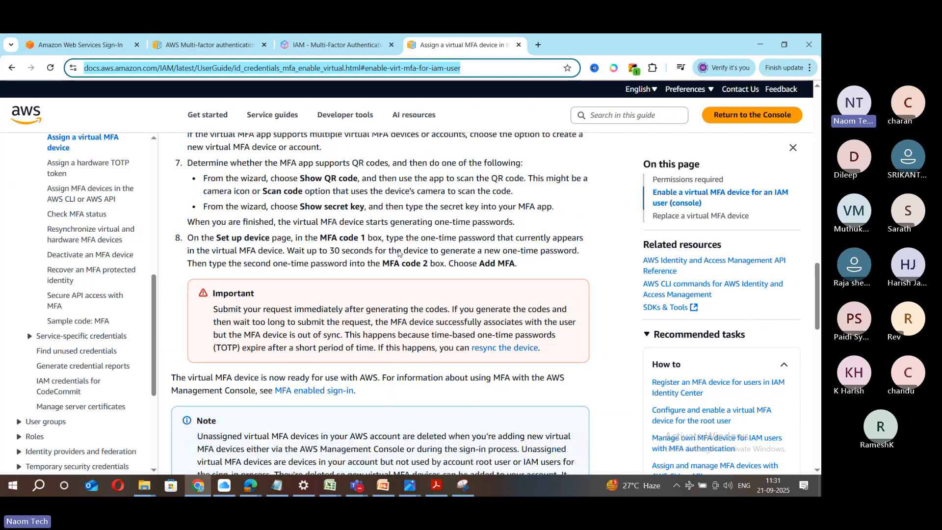
scroll(399, 254, up, 3)
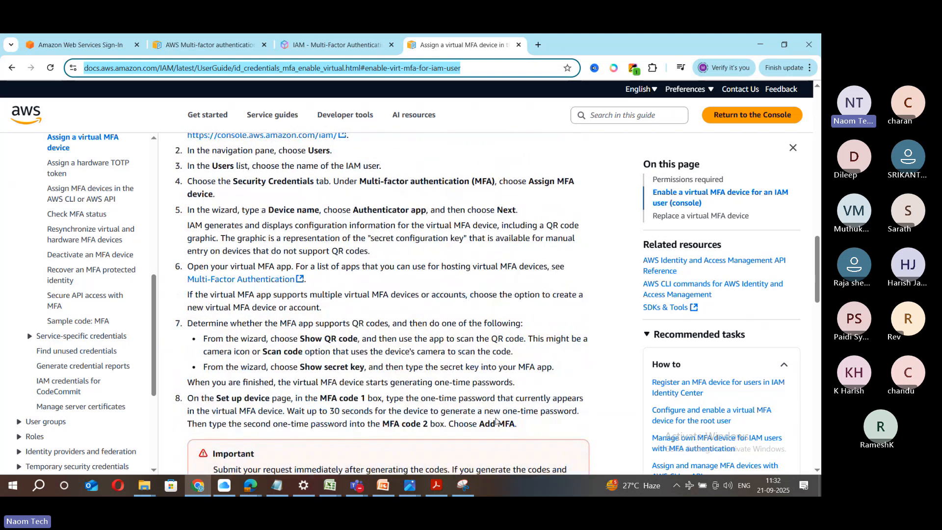
Post the virtual MFA device guide link in the Teams meeting chat, then return to the browser
mouse_move(356, 486)
click(665, 433)
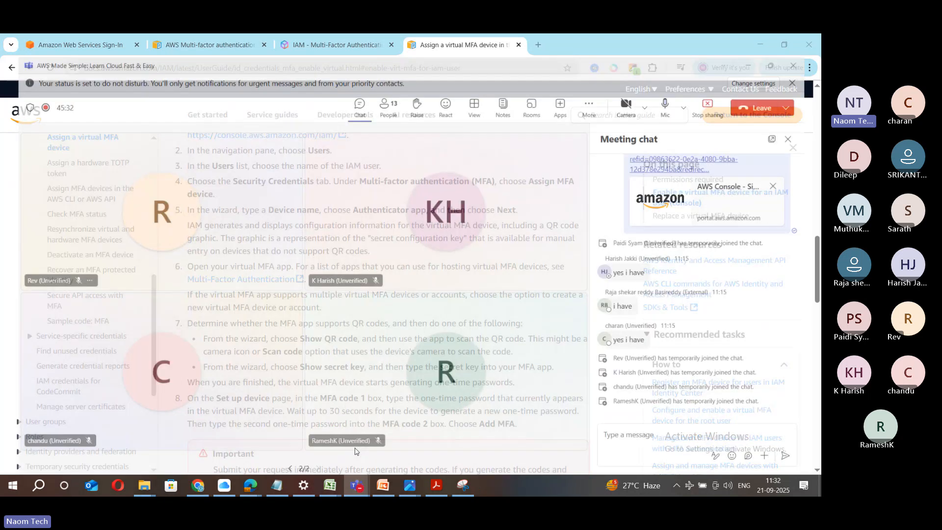
click(665, 434)
key(ctrl+v)
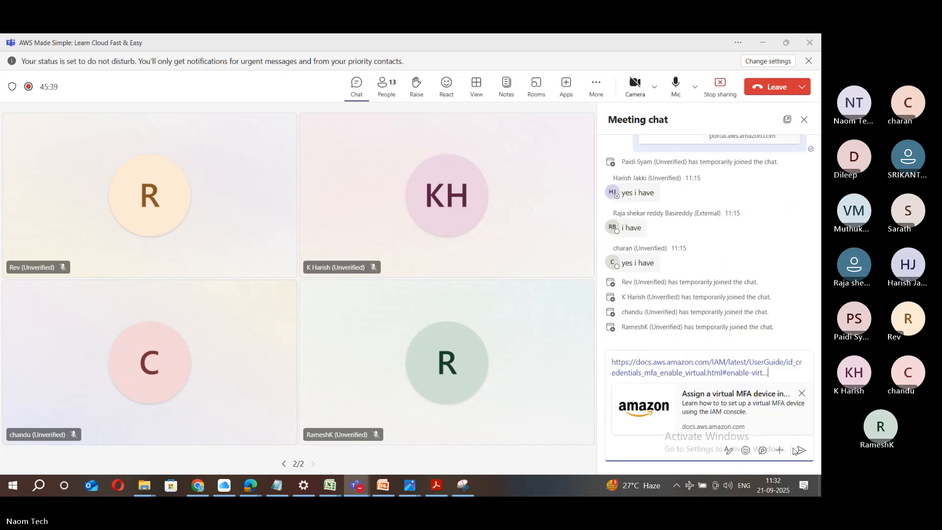
click(799, 451)
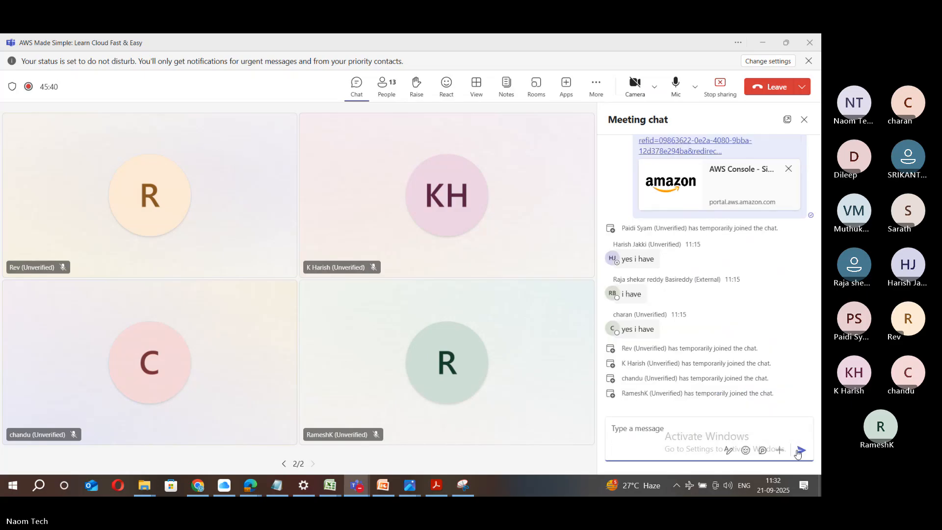
key(alt+Tab)
key(alt+Tab)
key(alt+Tab)
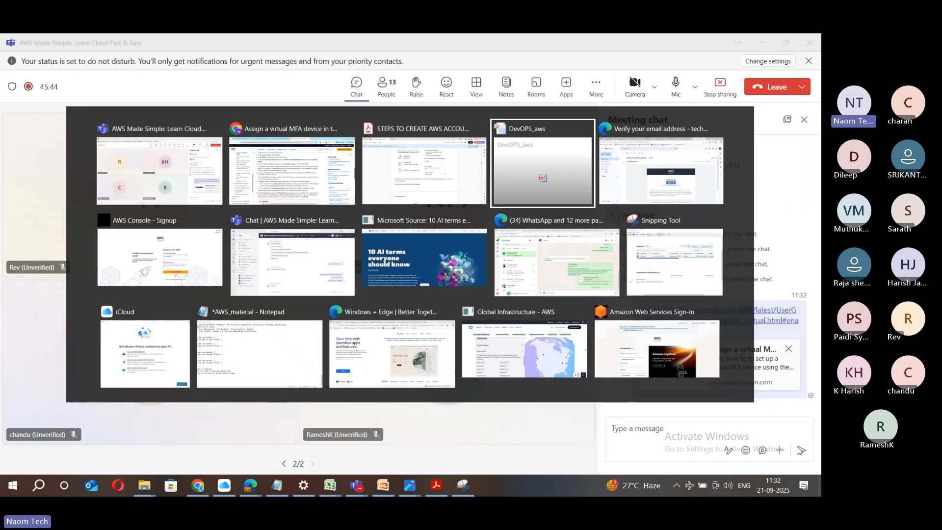
key(alt+Tab)
key(alt+Tab)
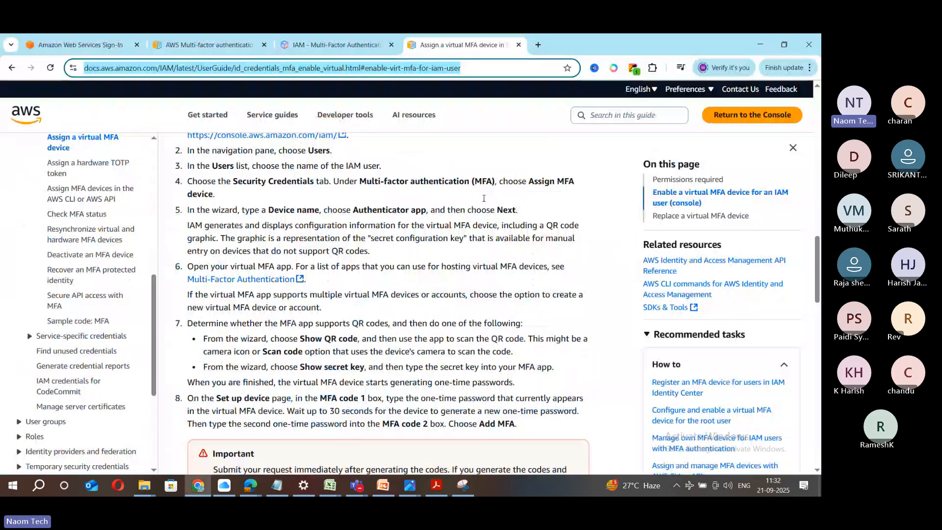
On the AWS sign-in tab, enter the six-digit MFA code and finish signing in
click(322, 46)
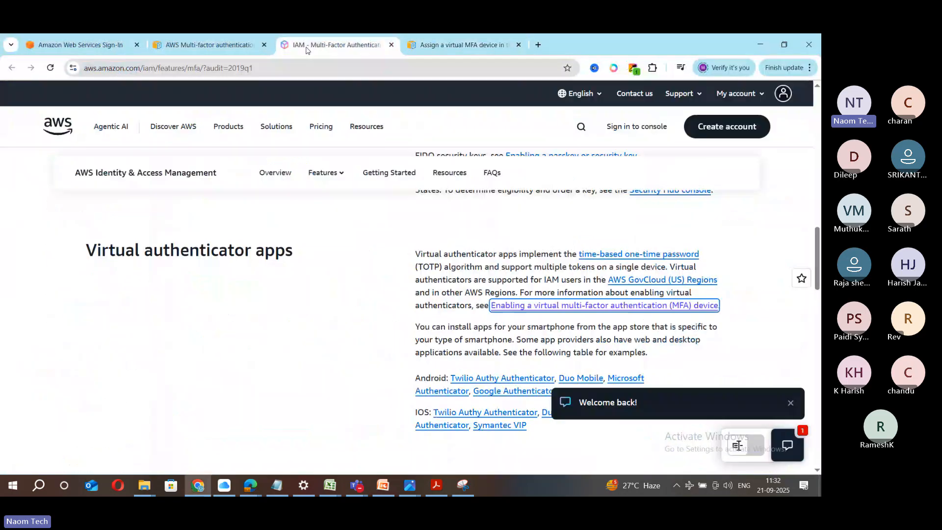
click(225, 49)
click(86, 46)
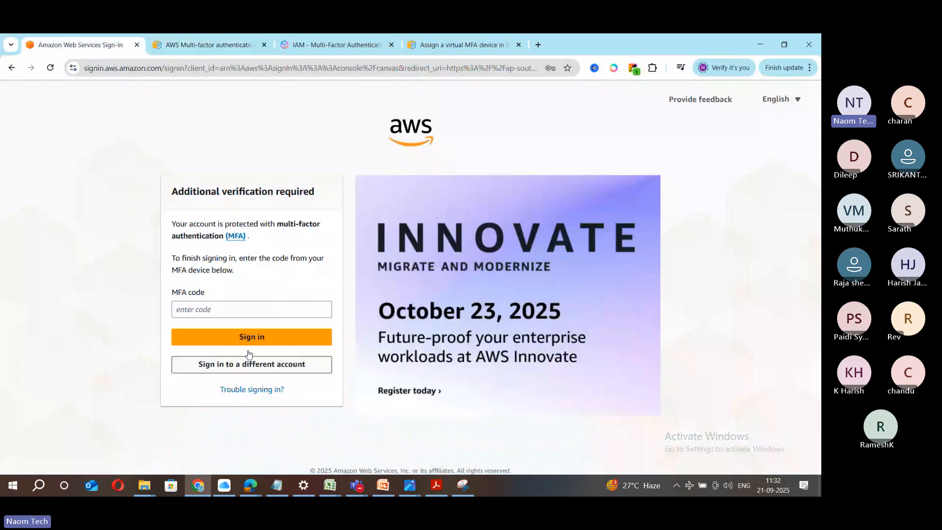
click(241, 312)
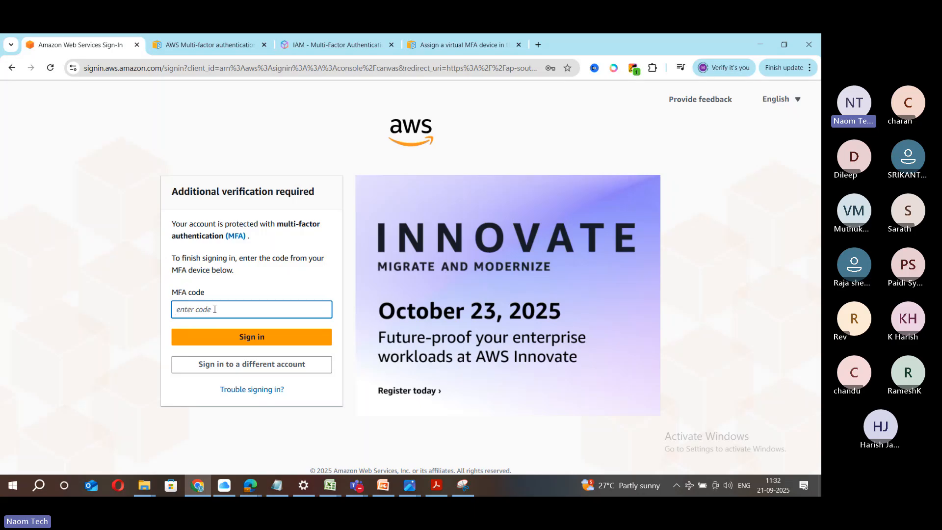
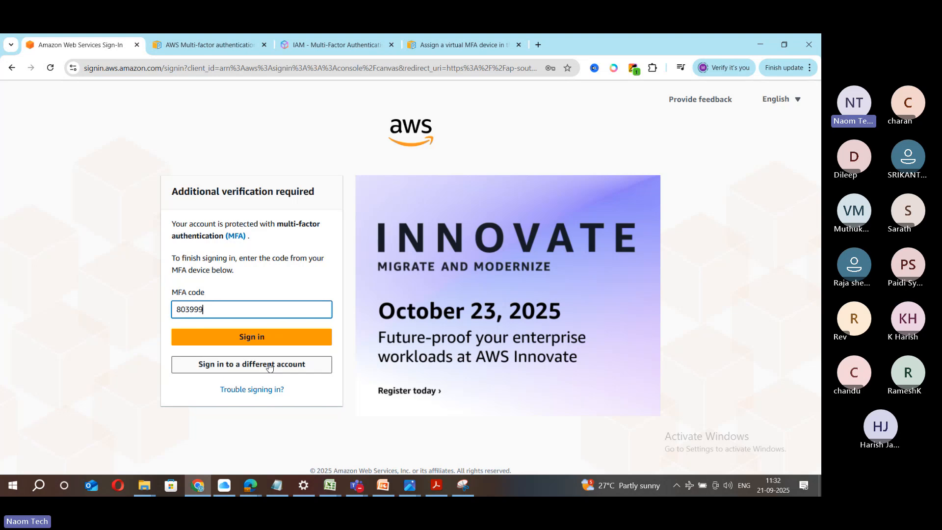
click(267, 343)
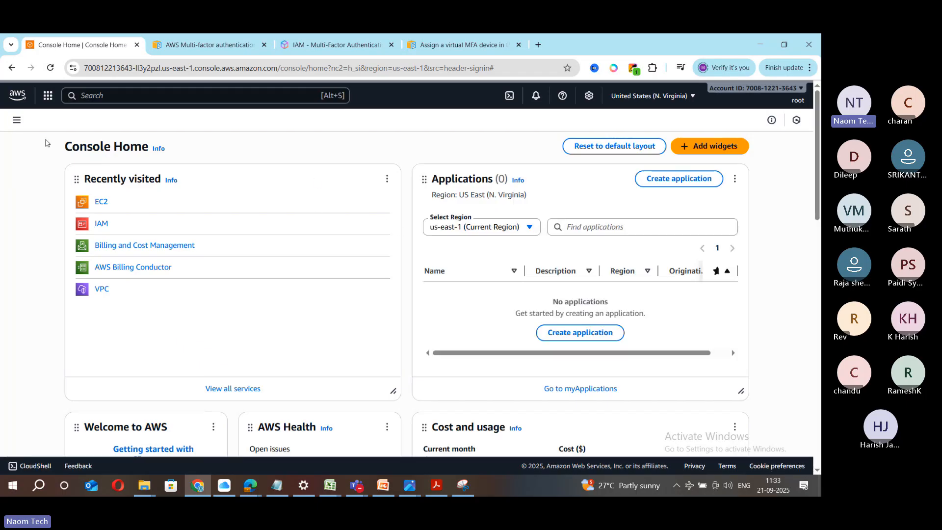
Open the EC2 service from the console's All services list under Compute
click(16, 120)
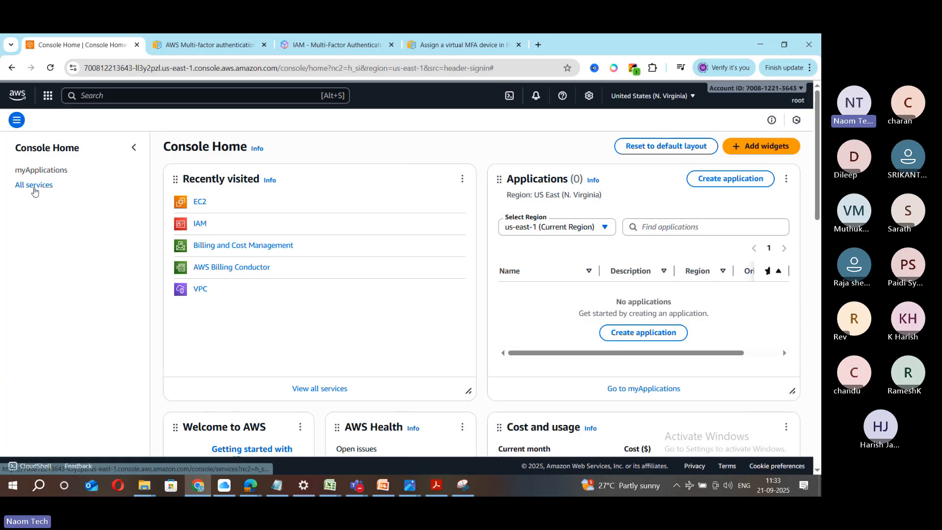
click(32, 185)
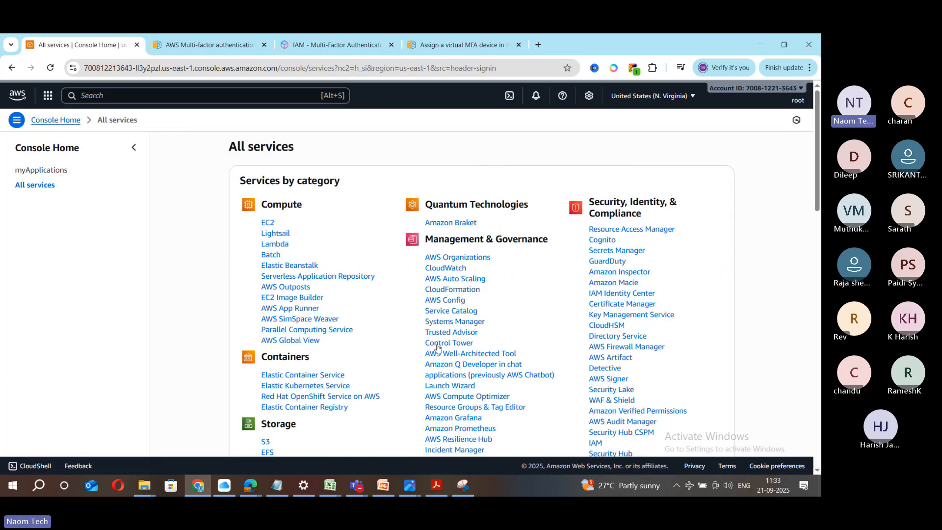
scroll(439, 349, down, 1)
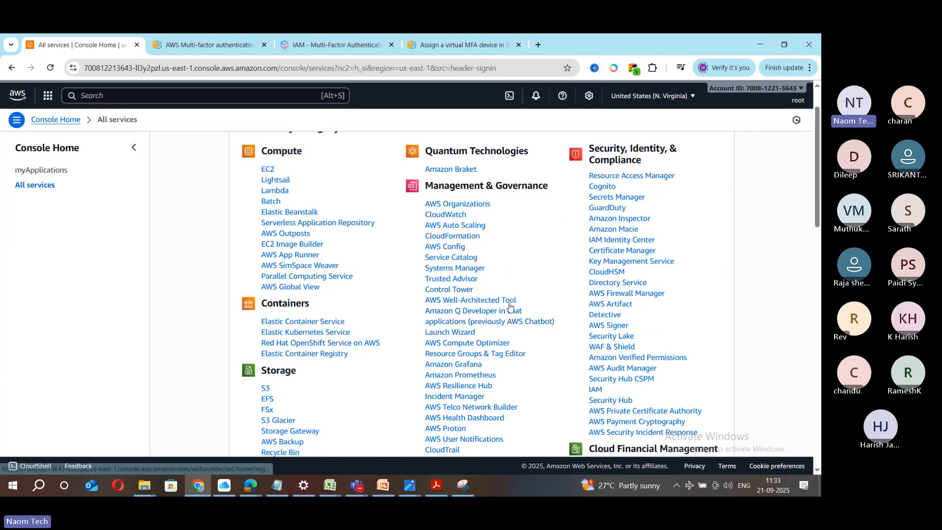
scroll(510, 304, up, 1)
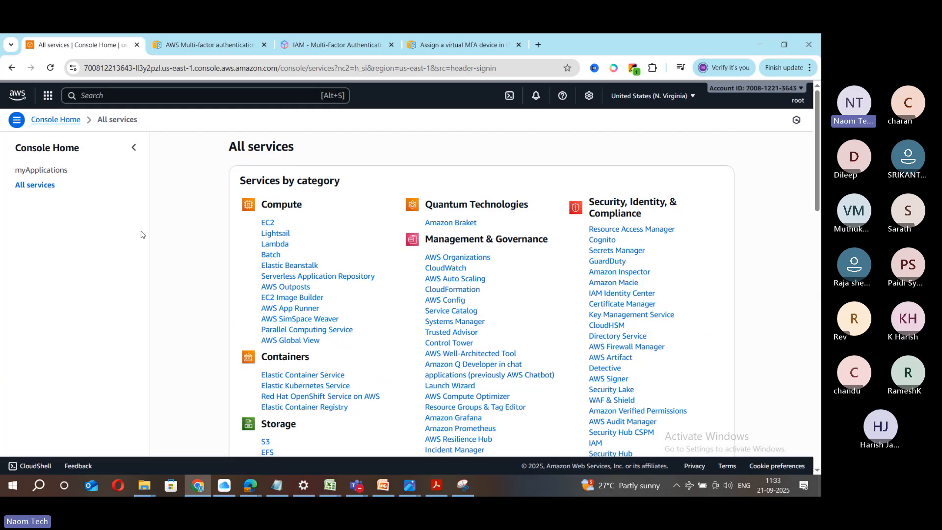
click(267, 222)
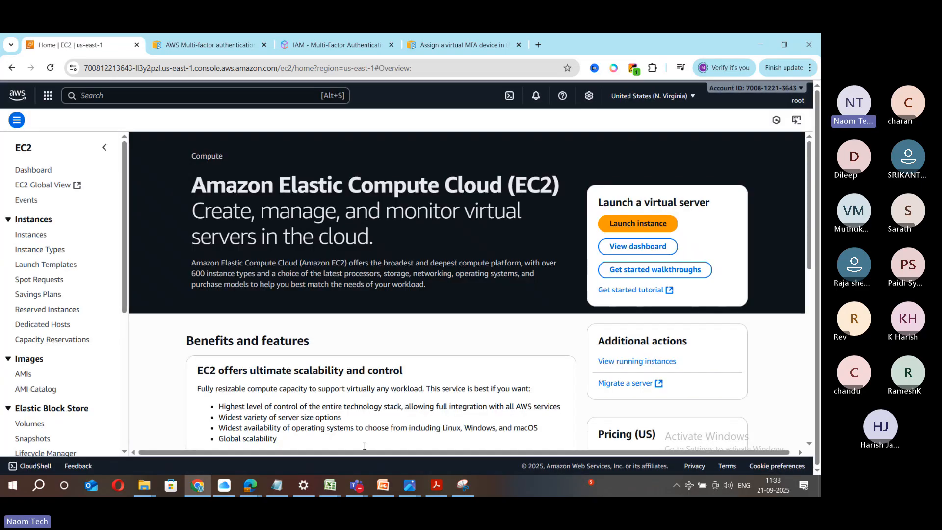
Bring the Teams meeting window back in front of the EC2 console
mouse_move(356, 485)
click(350, 439)
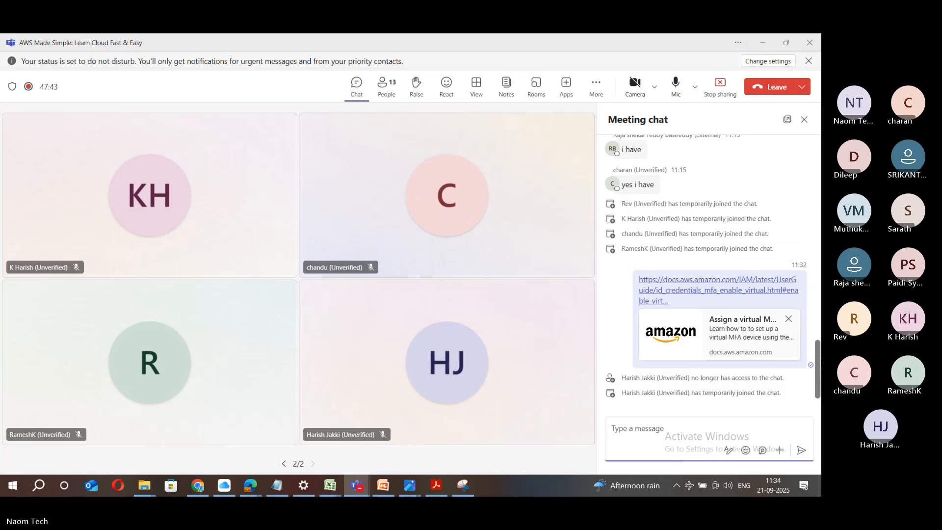
Minimize the Teams meeting and bring up Gmail's AWS 'Verify your email address' message
drag(820, 371, 822, 189)
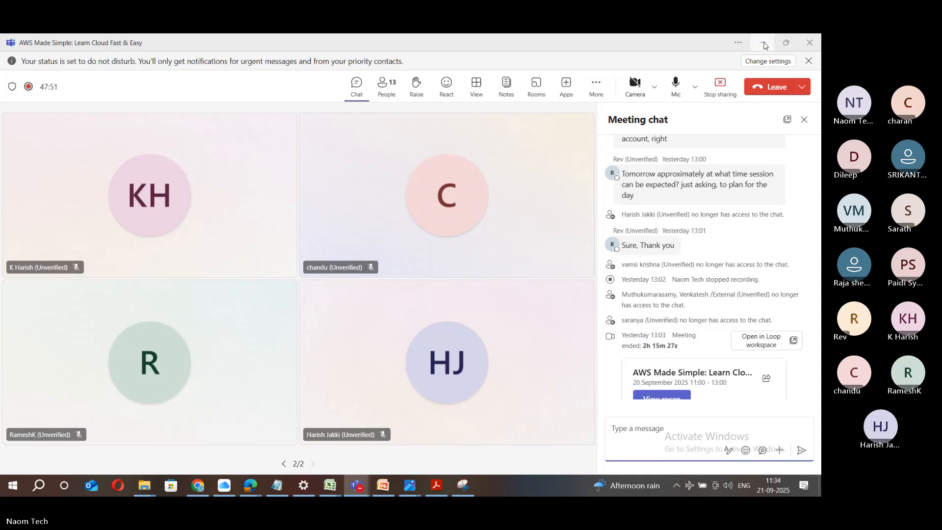
click(764, 45)
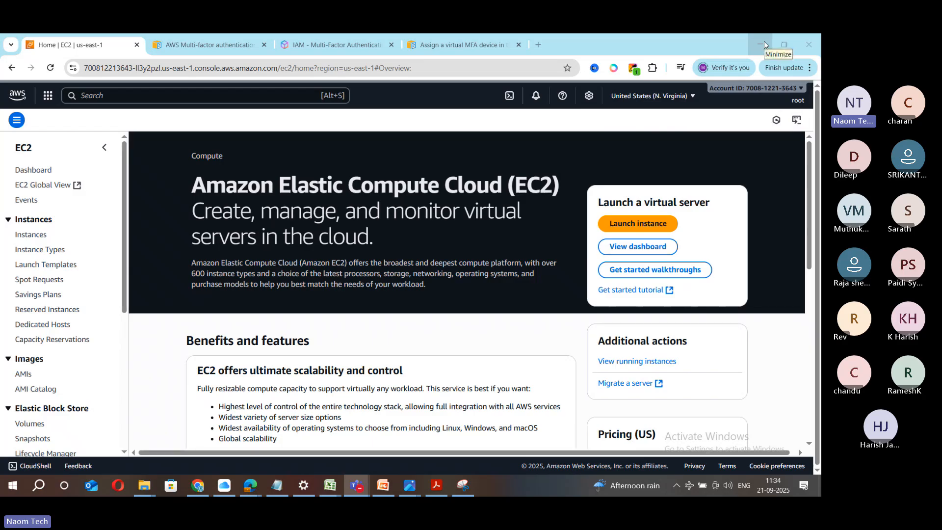
click(764, 45)
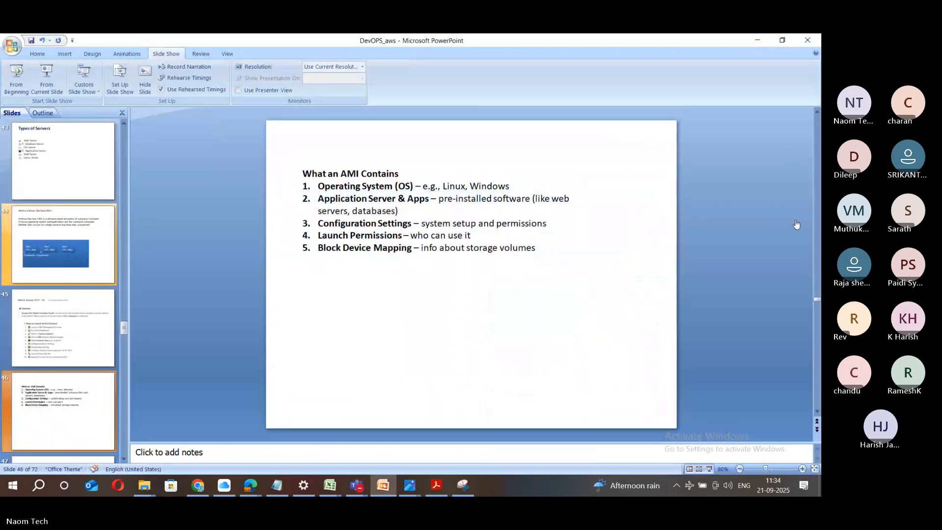
key(alt+Tab)
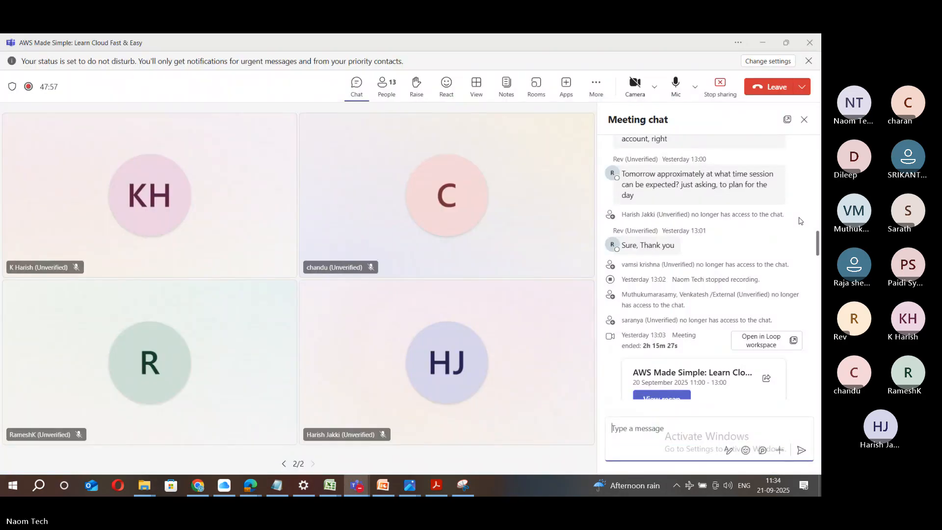
scroll(800, 221, down, 15)
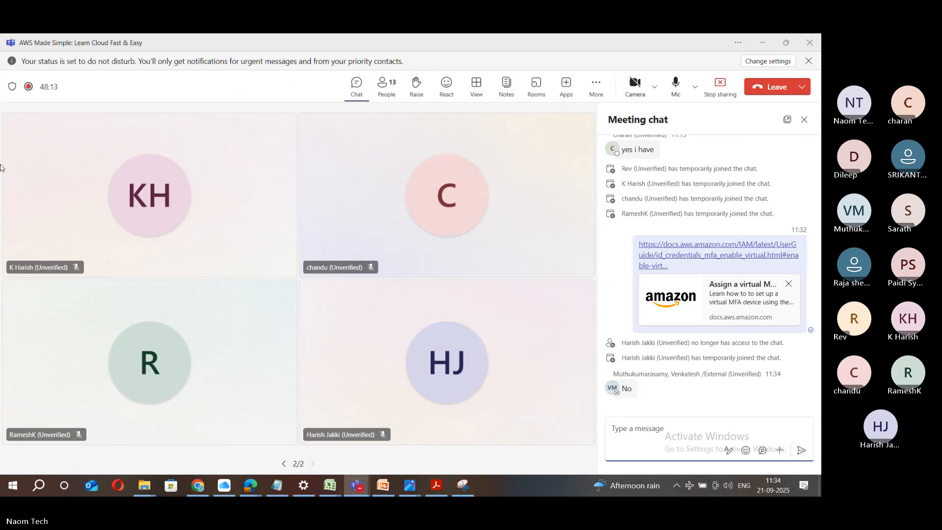
click(763, 46)
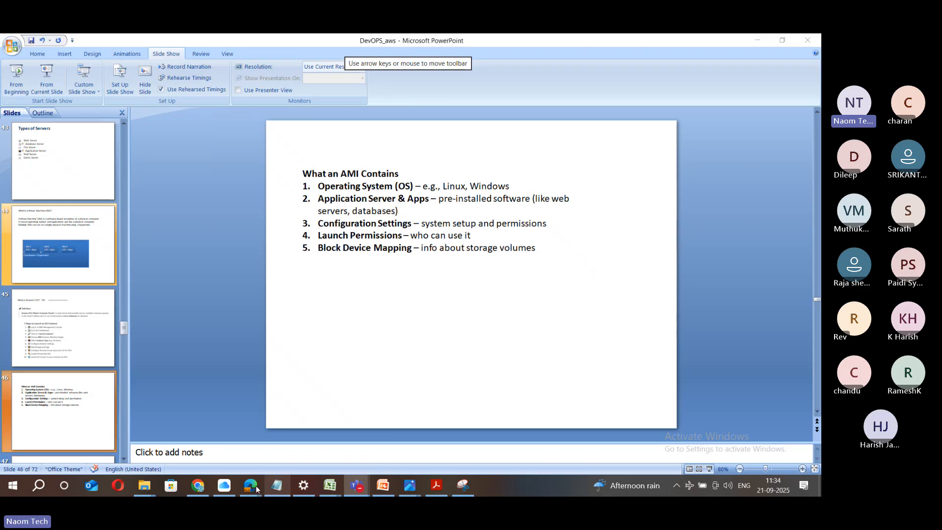
mouse_move(256, 489)
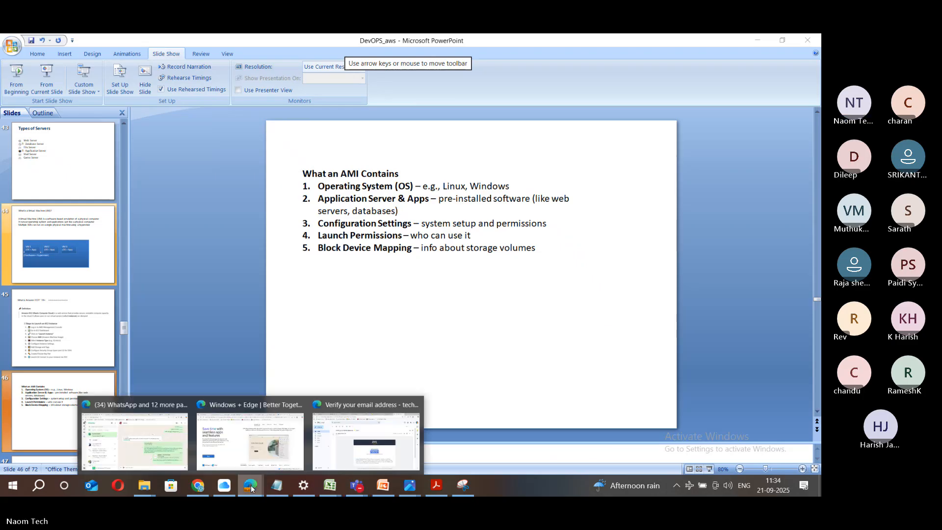
click(365, 432)
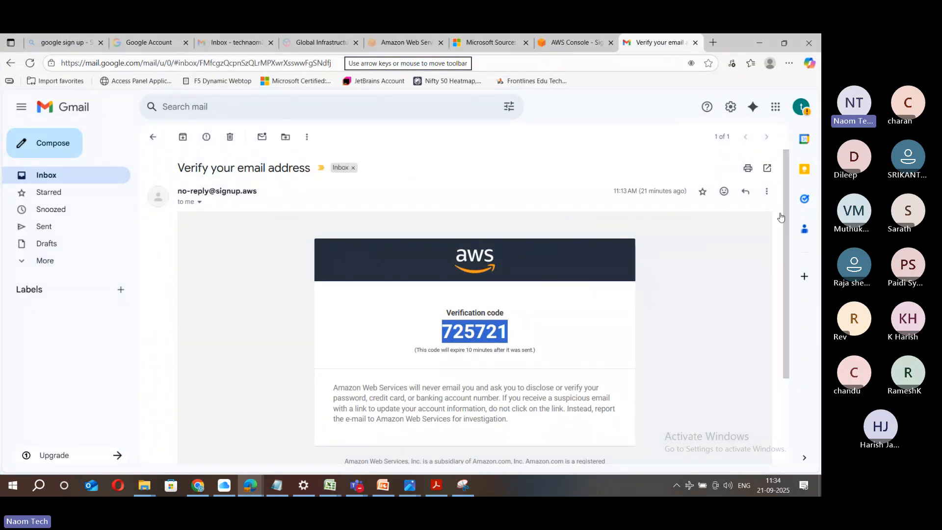
Leave the Gmail verification email and bring the EC2 home page browser window forward
key(alt+Tab)
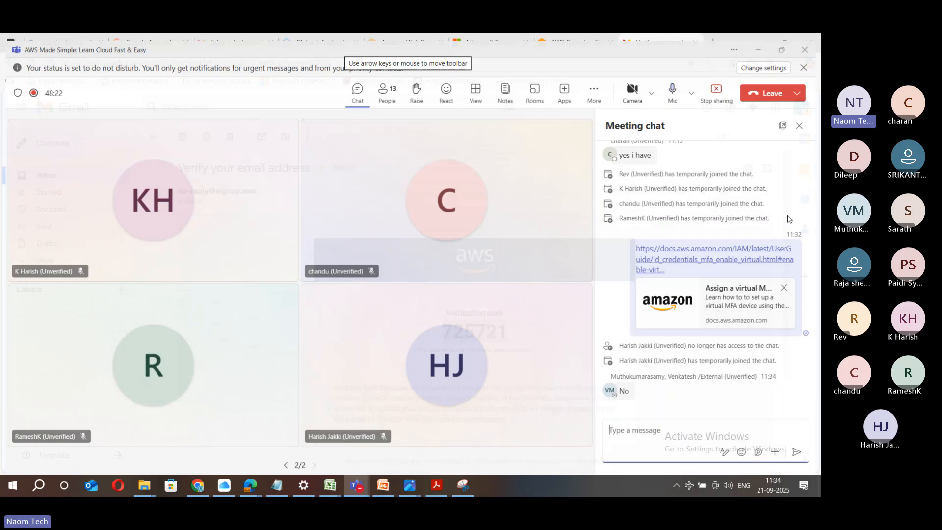
key(alt+Tab)
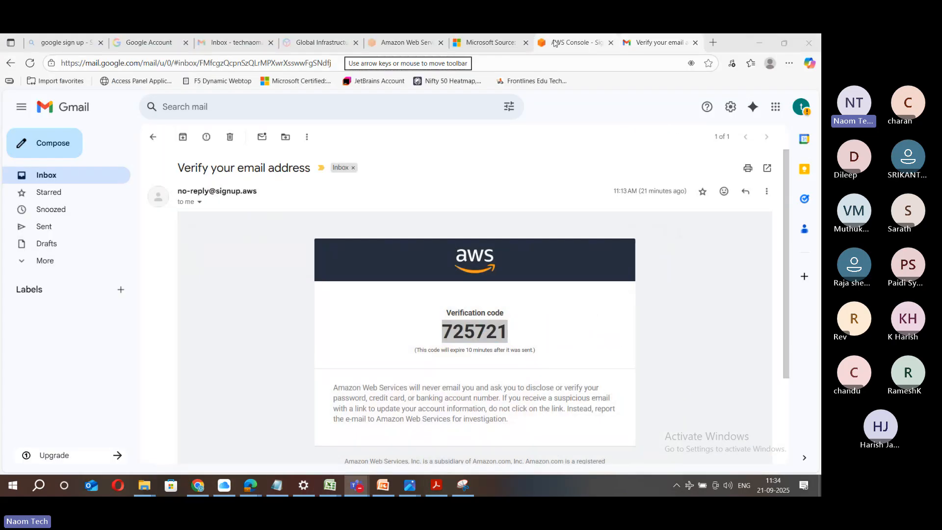
click(555, 43)
click(658, 43)
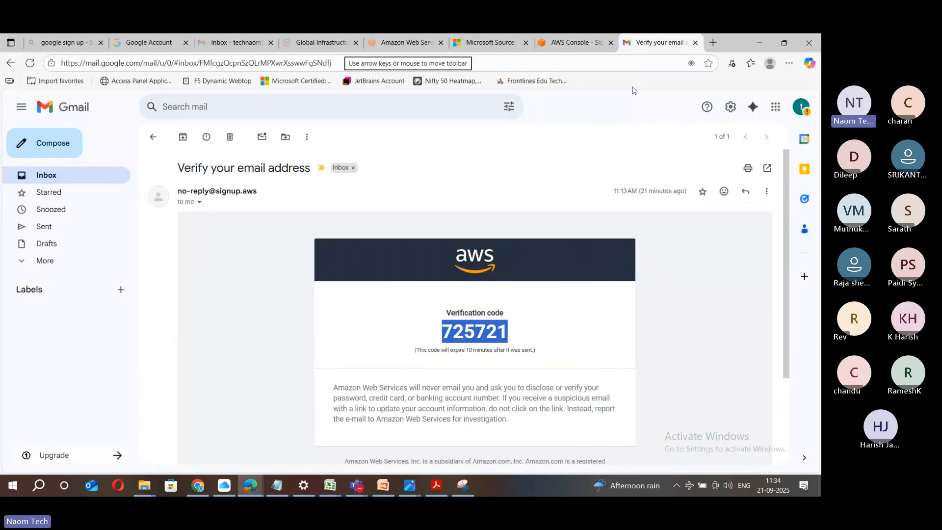
click(357, 486)
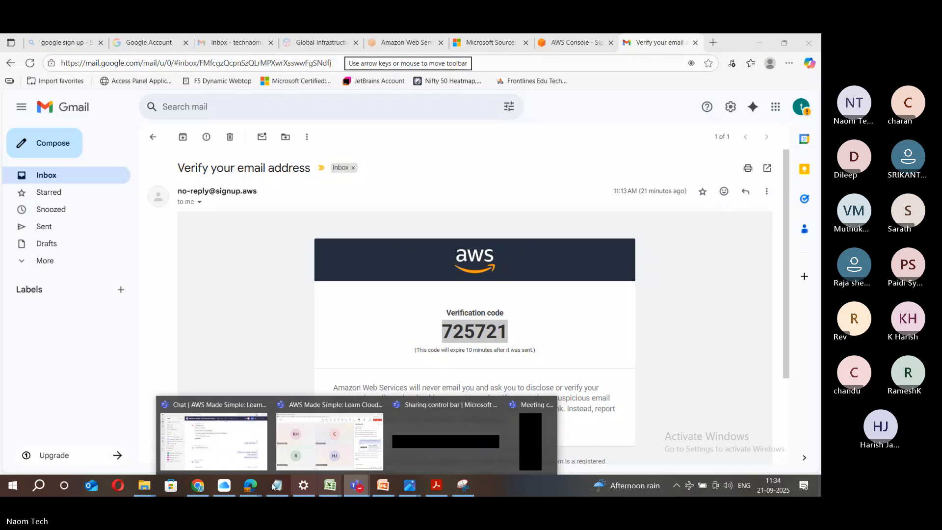
click(196, 486)
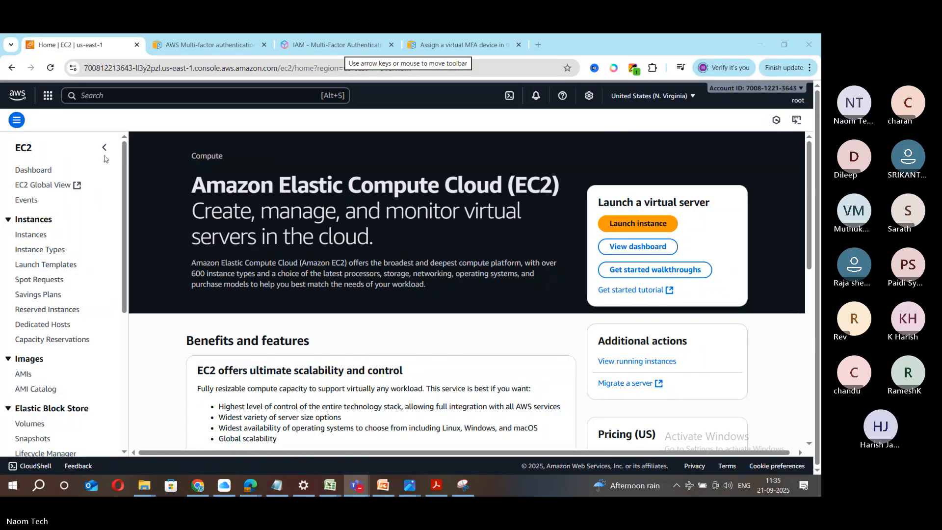
Switch from the EC2 home page back to the Teams meeting chat
click(31, 150)
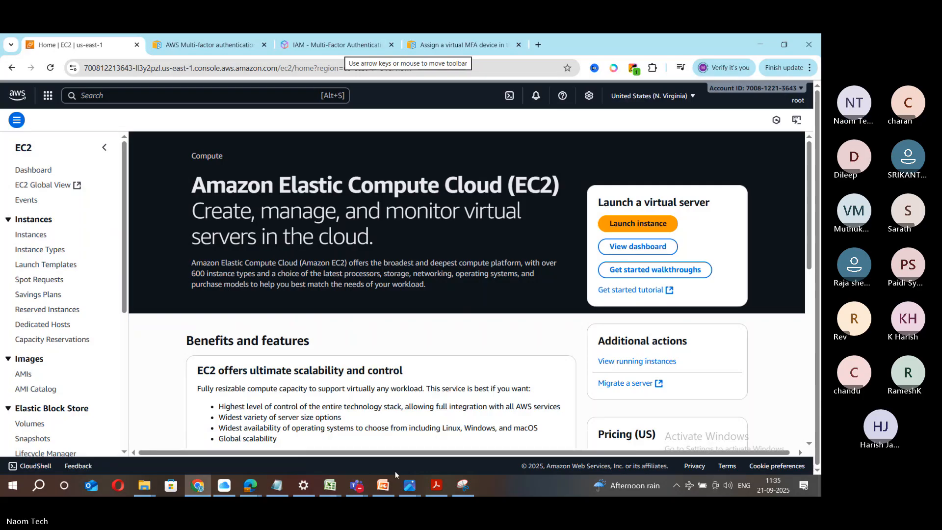
mouse_move(356, 485)
click(338, 443)
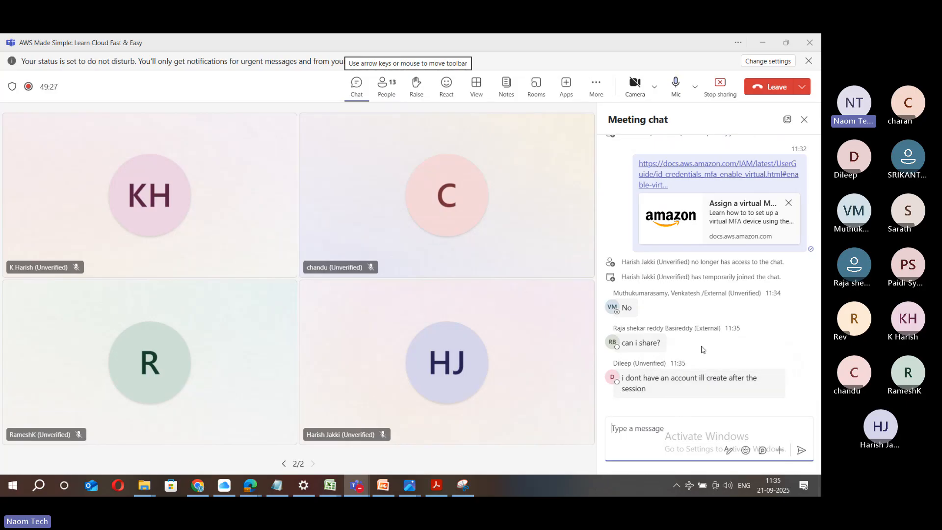
Open More in the meeting toolbar to view the participant's shared EC2 Dashboard
click(595, 86)
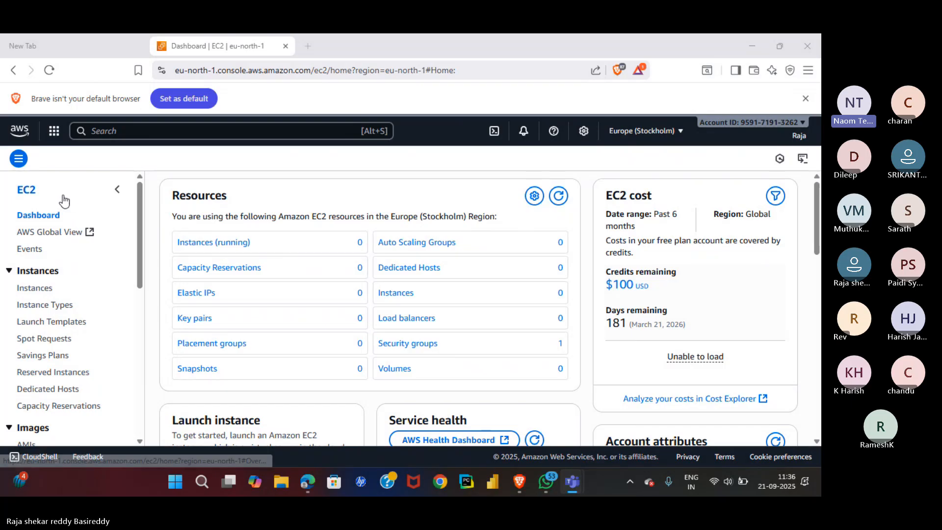
Go to the EC2 home page and start launching an instance in Europe (Stockholm)
click(27, 190)
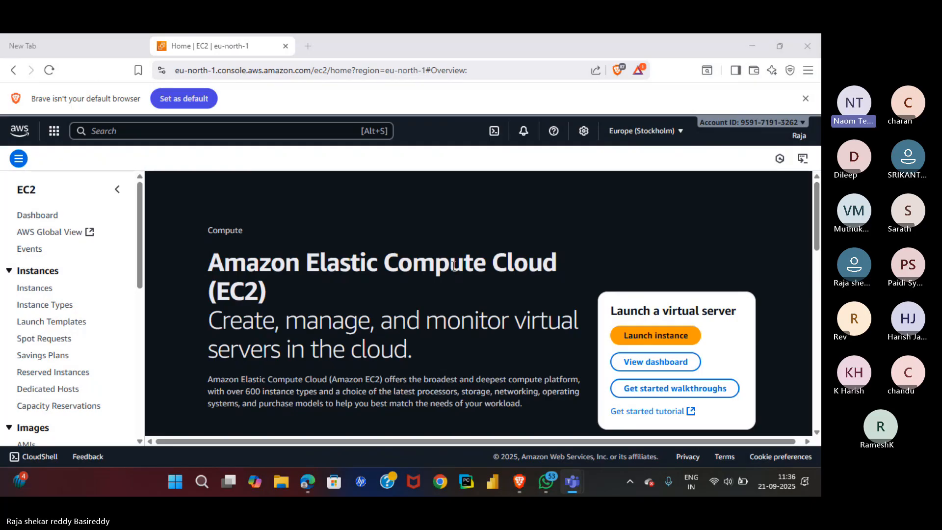
click(678, 338)
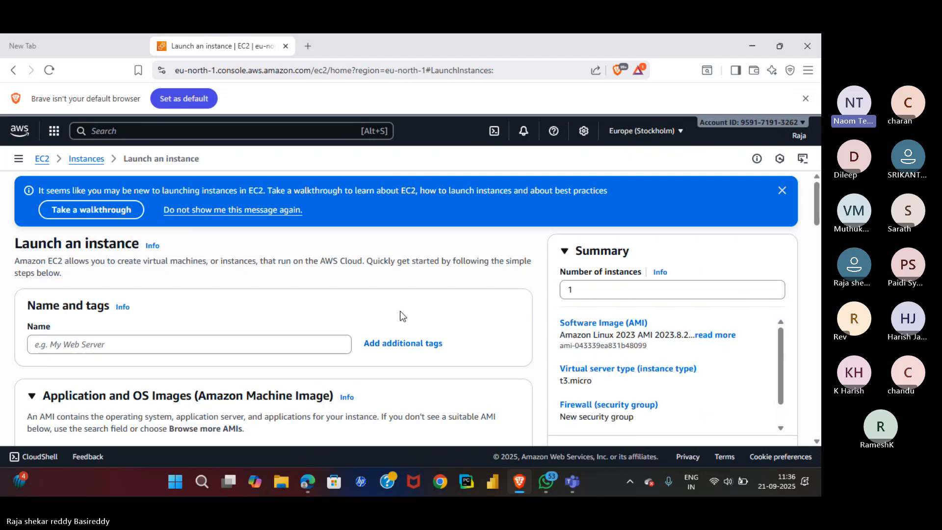
Enter Test1 as the new instance's name under Name and tags
scroll(400, 315, down, 1)
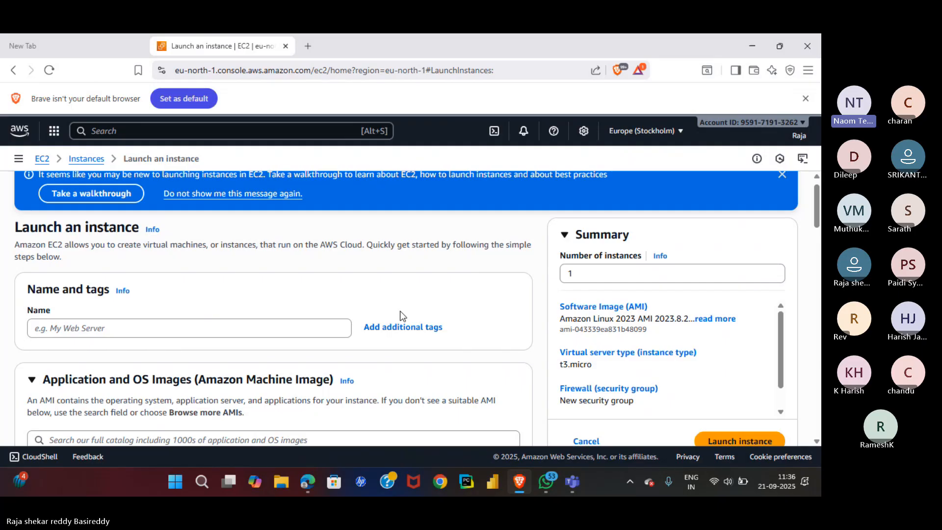
click(288, 331)
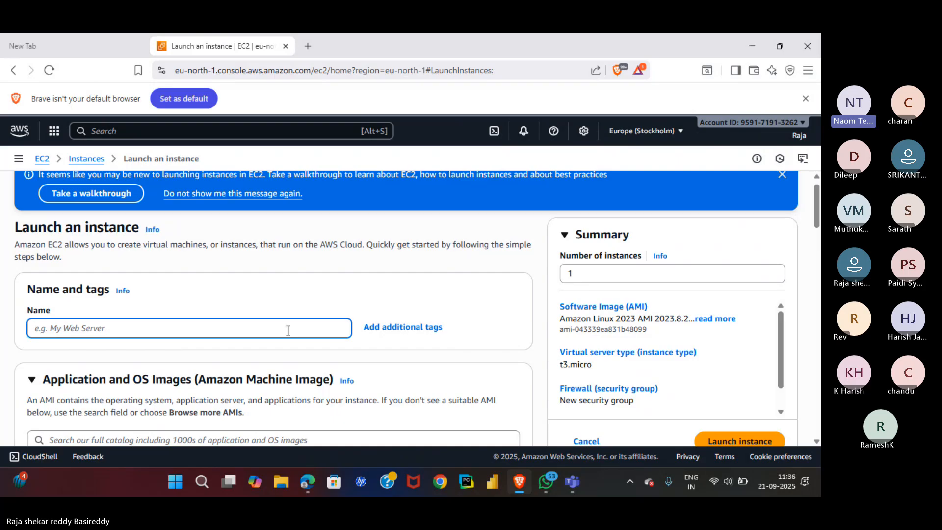
text(Test1)
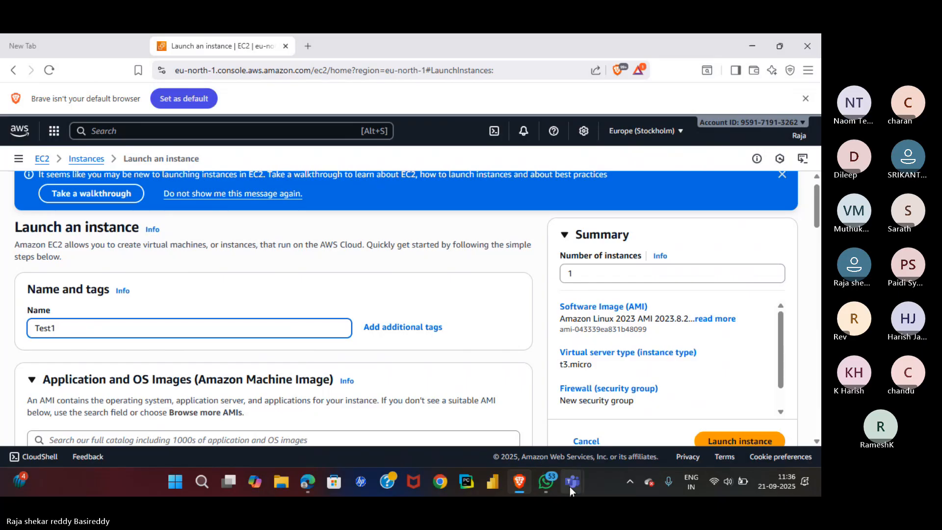
Unmute the microphone in the Teams meeting, then return to the EC2 launch page
mouse_move(572, 484)
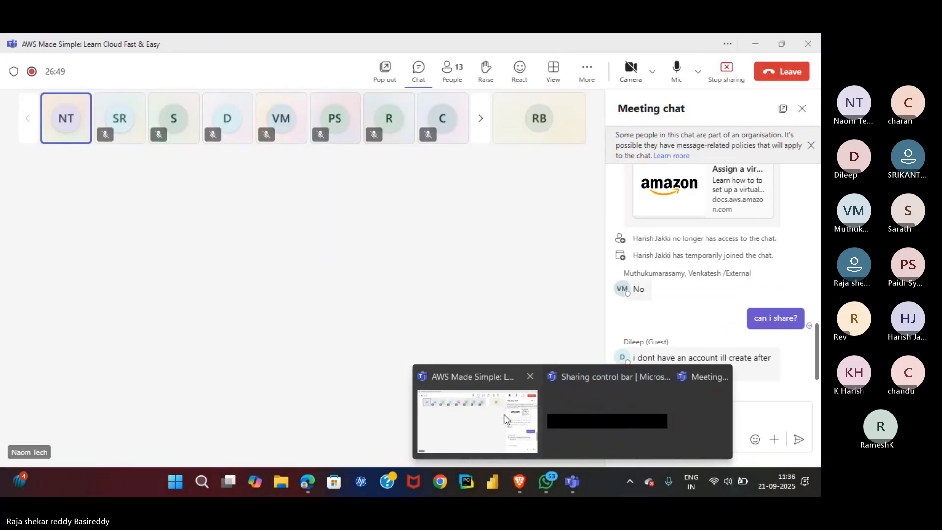
click(505, 420)
click(677, 69)
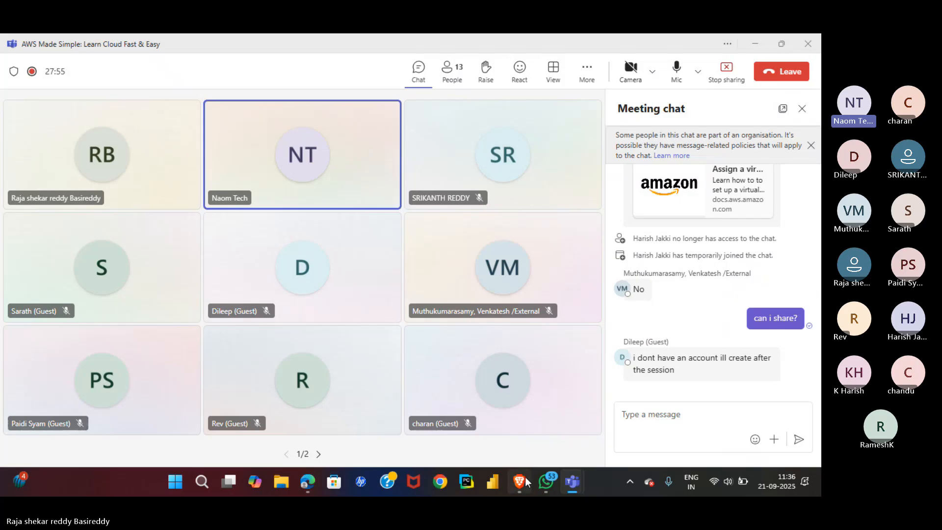
mouse_move(525, 477)
click(512, 423)
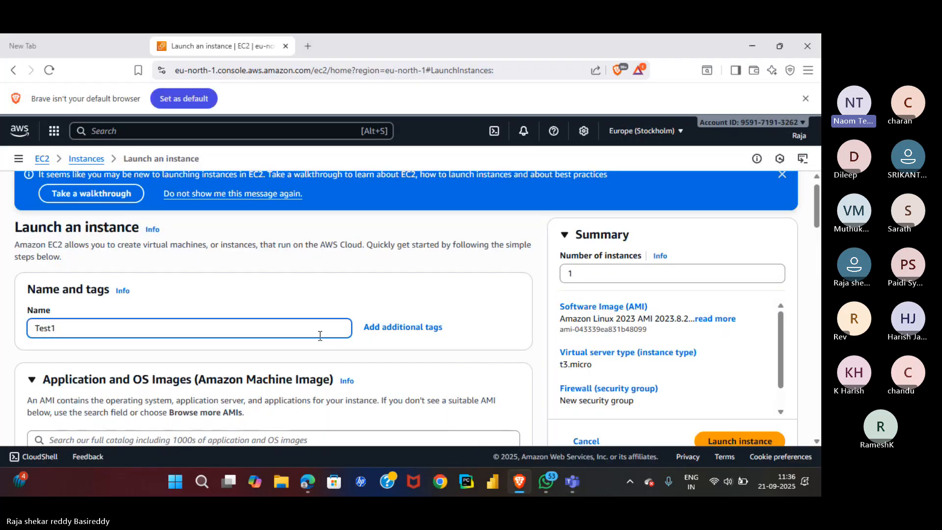
scroll(320, 336, down, 1)
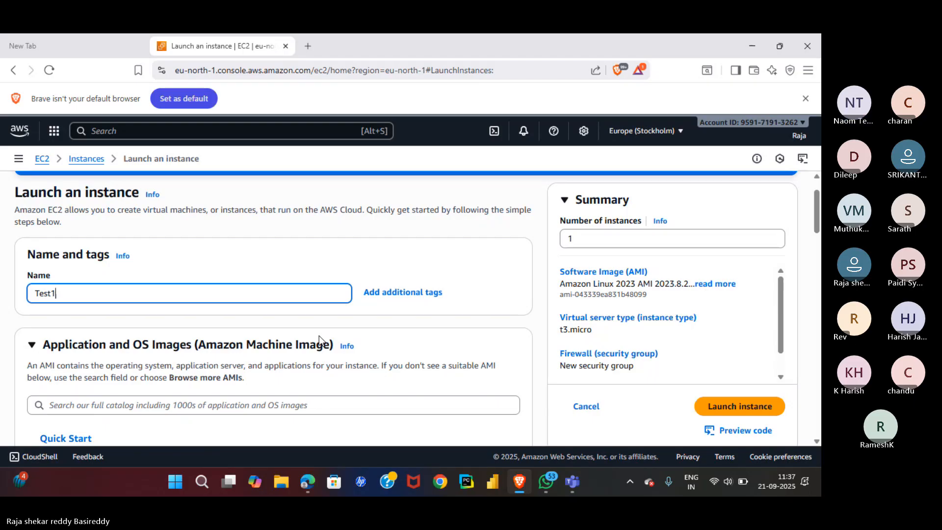
scroll(319, 336, down, 1)
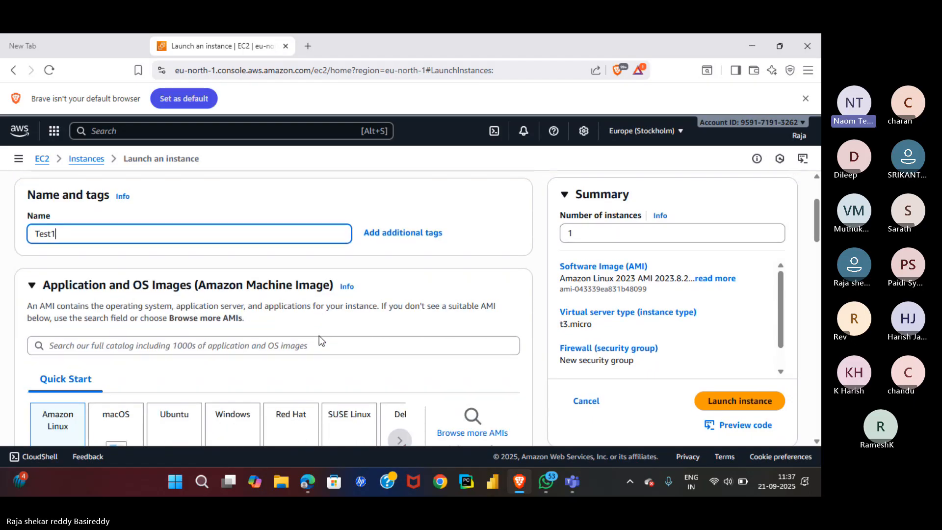
scroll(319, 336, down, 3)
scroll(319, 336, down, 2)
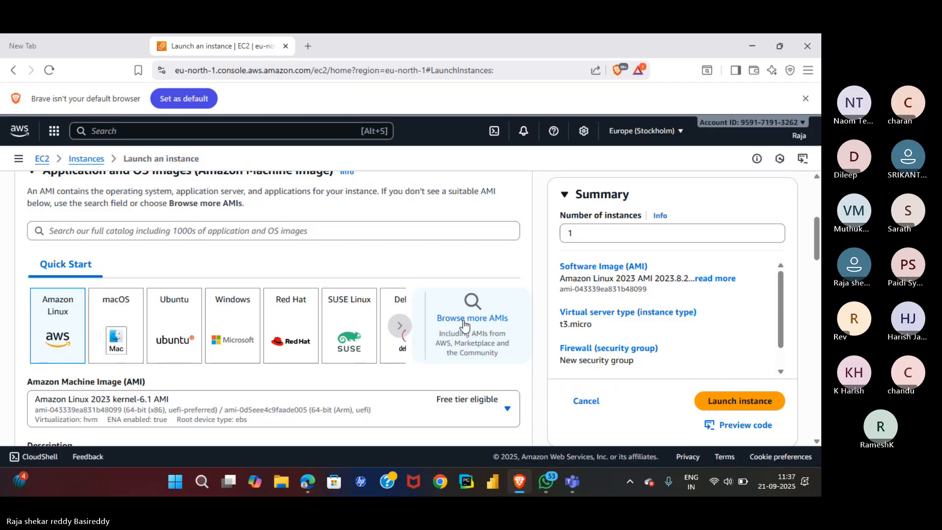
click(401, 327)
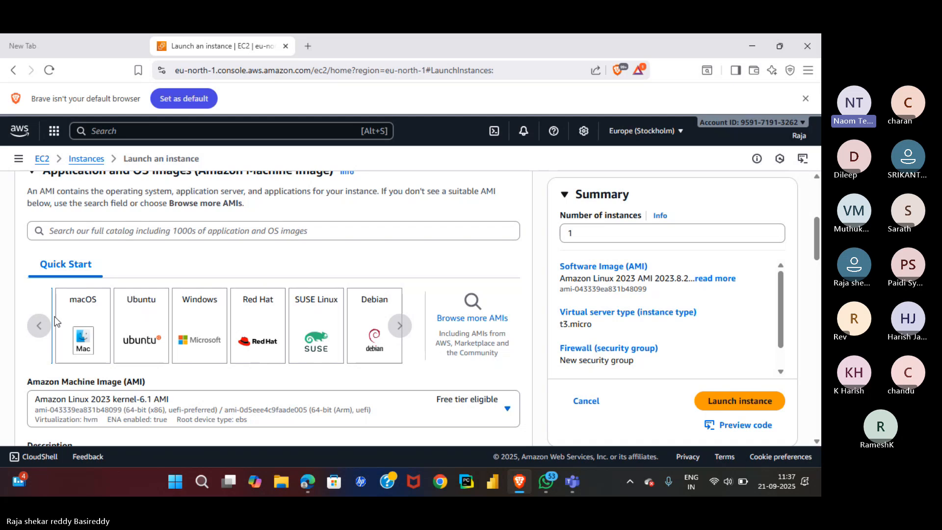
click(41, 326)
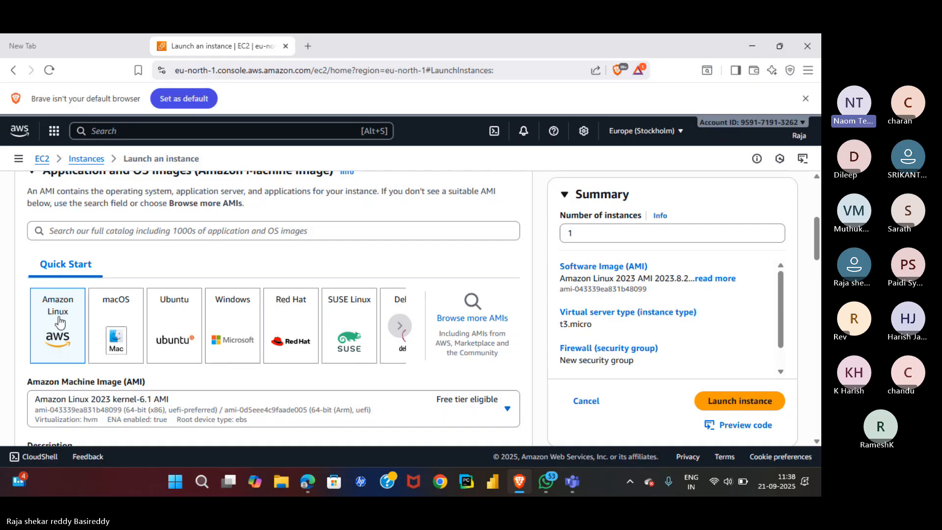
scroll(65, 331, down, 1)
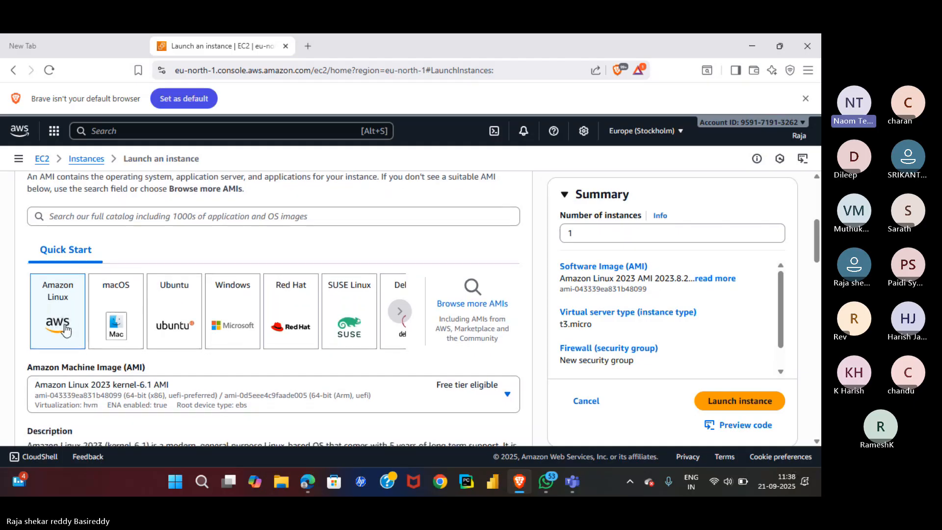
scroll(199, 358, down, 2)
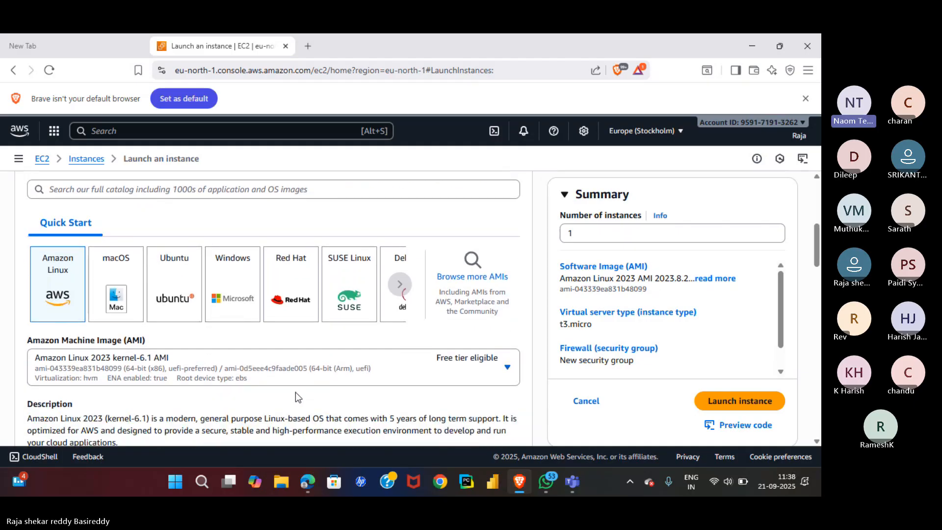
scroll(295, 393, down, 1)
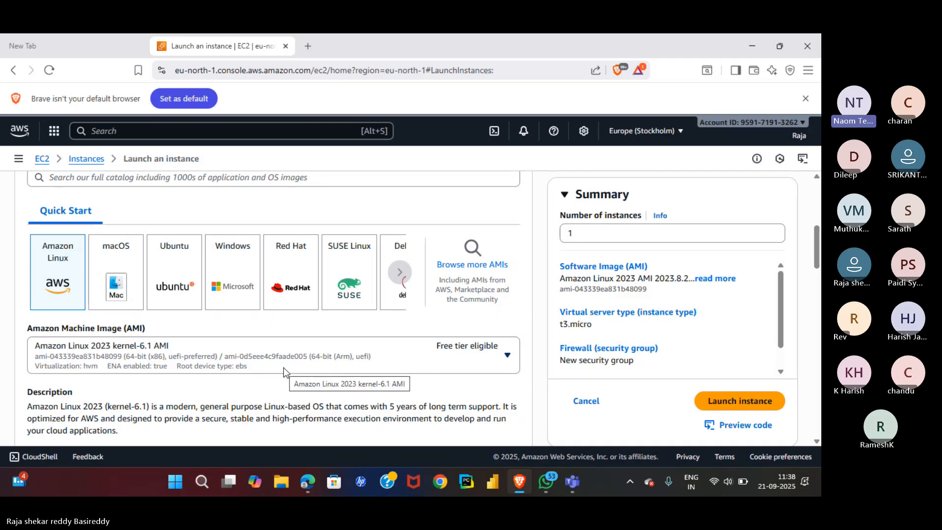
scroll(284, 372, down, 1)
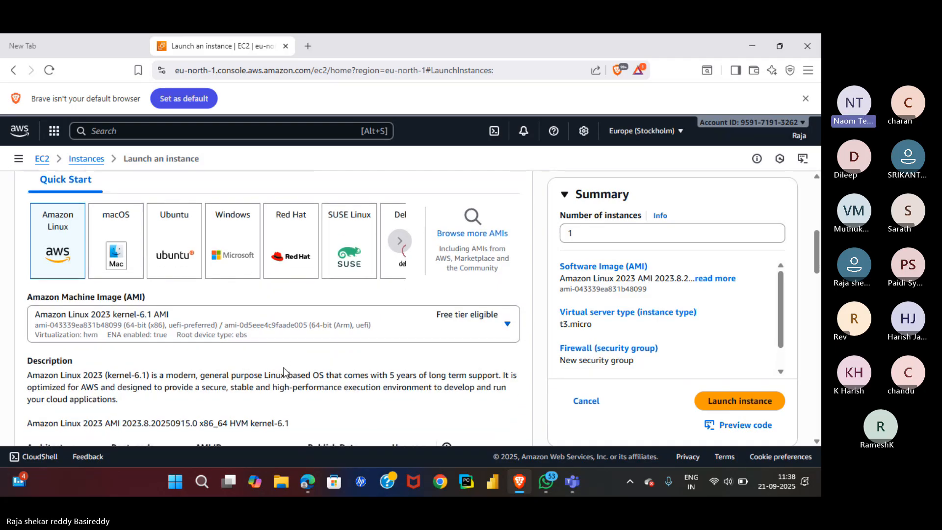
Browse the list of available Amazon Machine Images
click(509, 325)
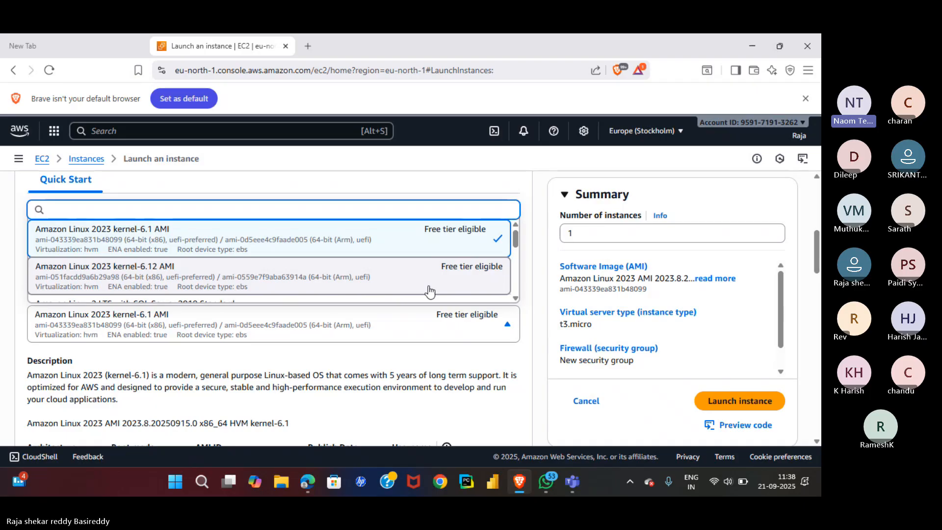
scroll(430, 291, down, 3)
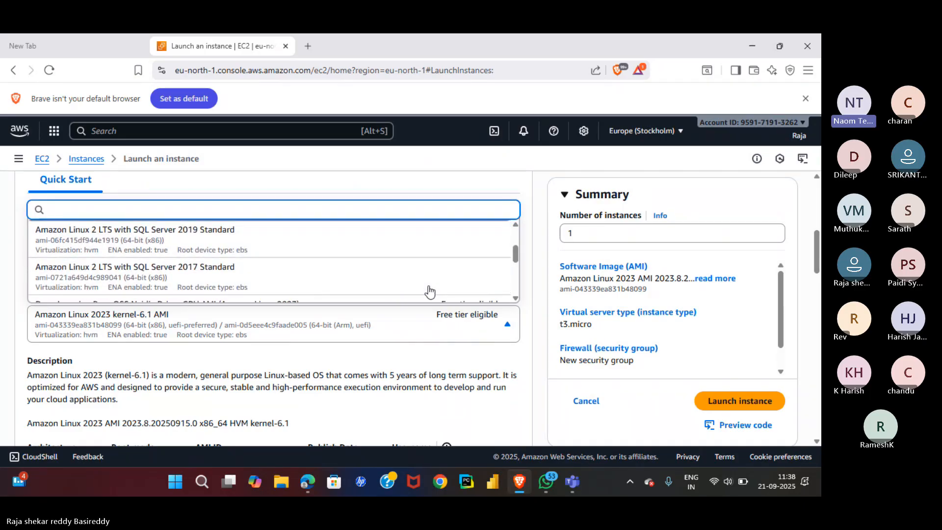
scroll(429, 292, down, 1)
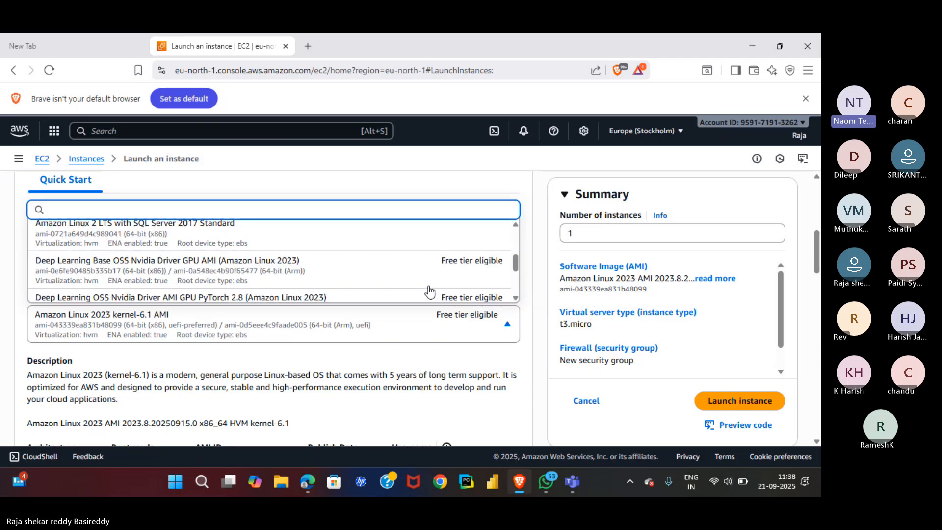
scroll(429, 292, up, 1)
scroll(429, 291, up, 1)
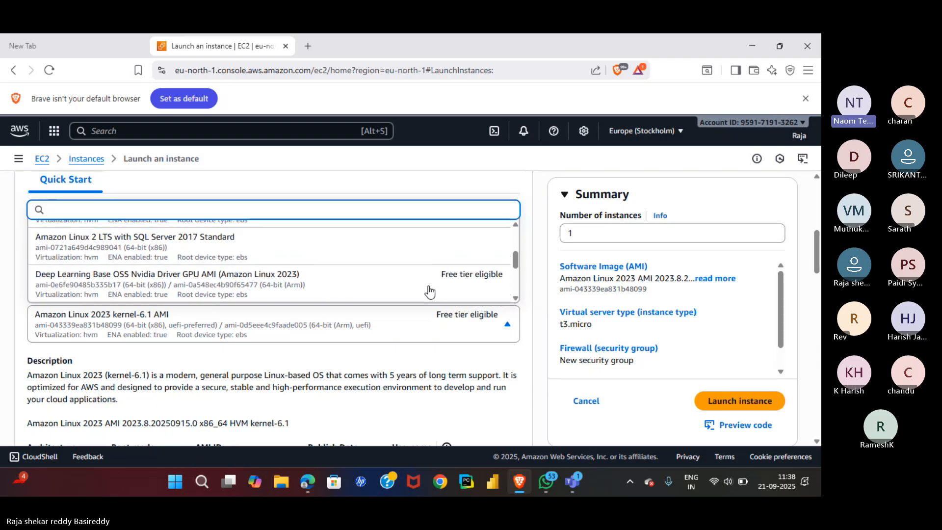
scroll(429, 292, up, 4)
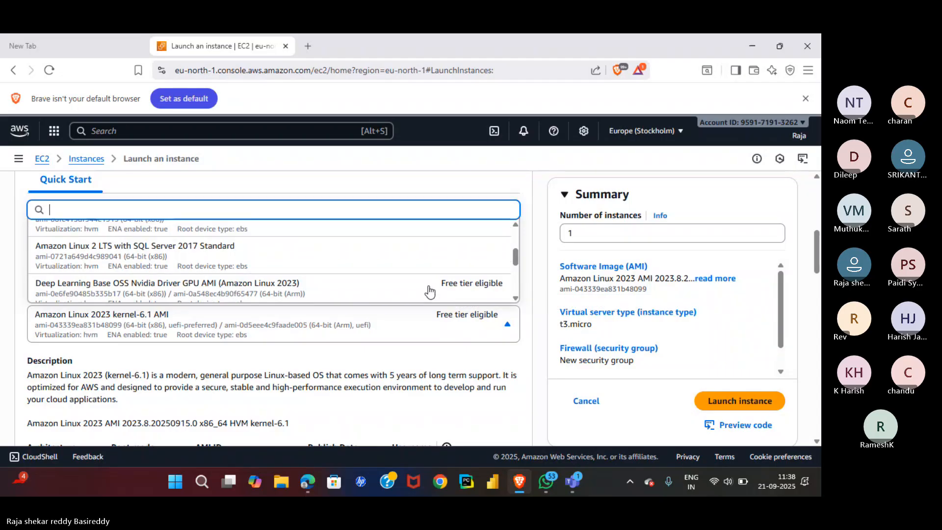
scroll(429, 291, down, 9)
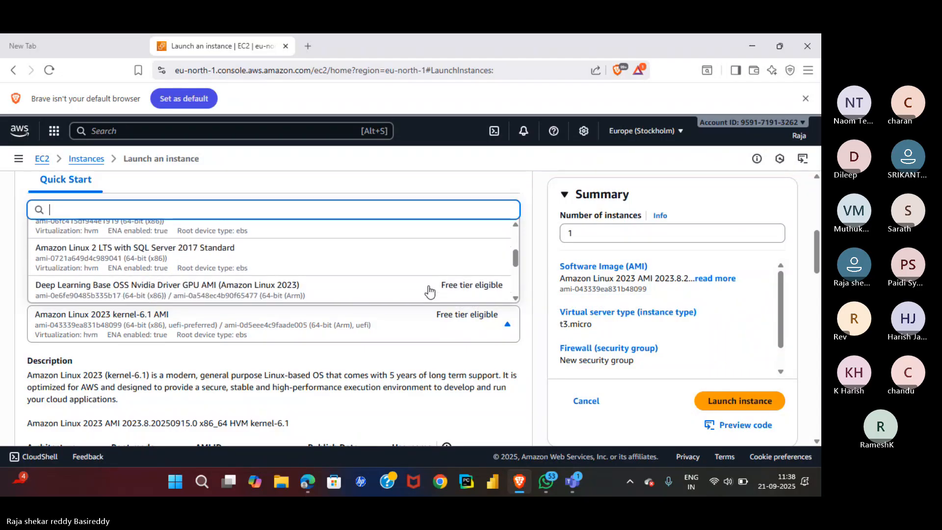
scroll(429, 292, down, 6)
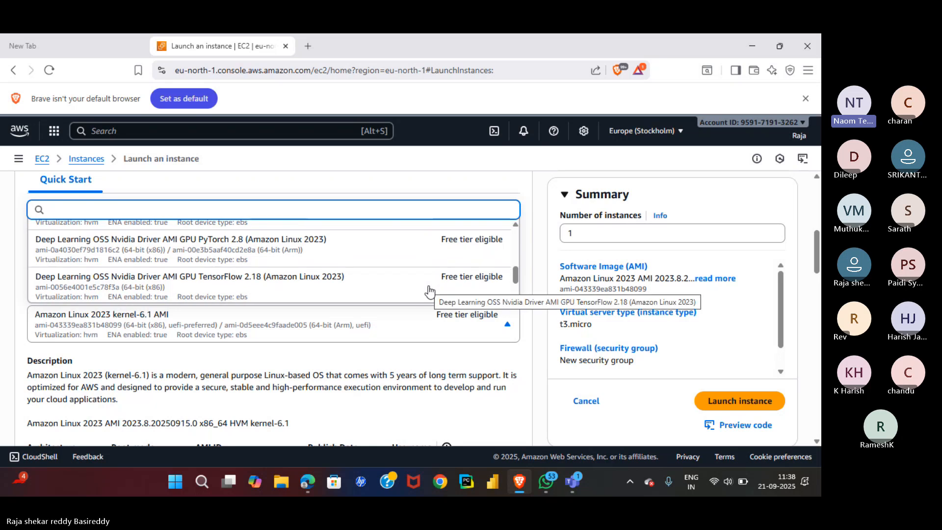
scroll(429, 291, down, 5)
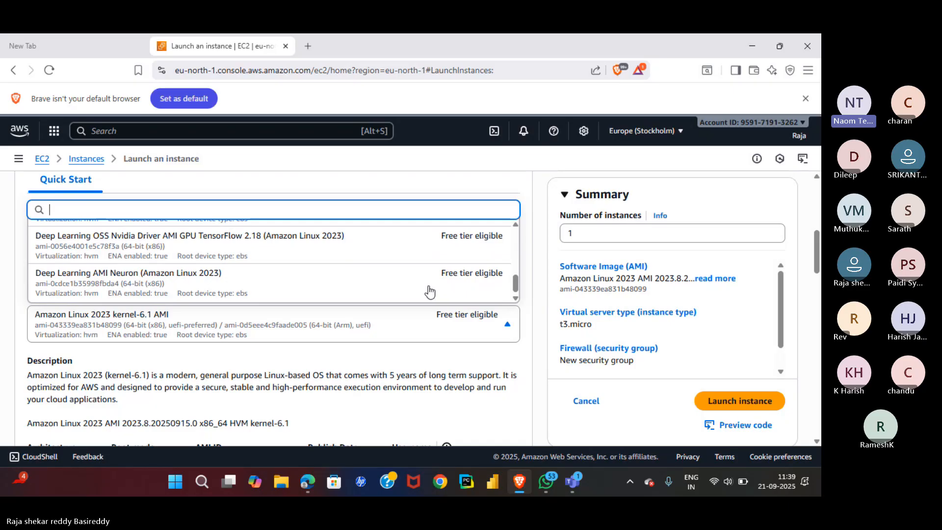
scroll(430, 291, up, 3)
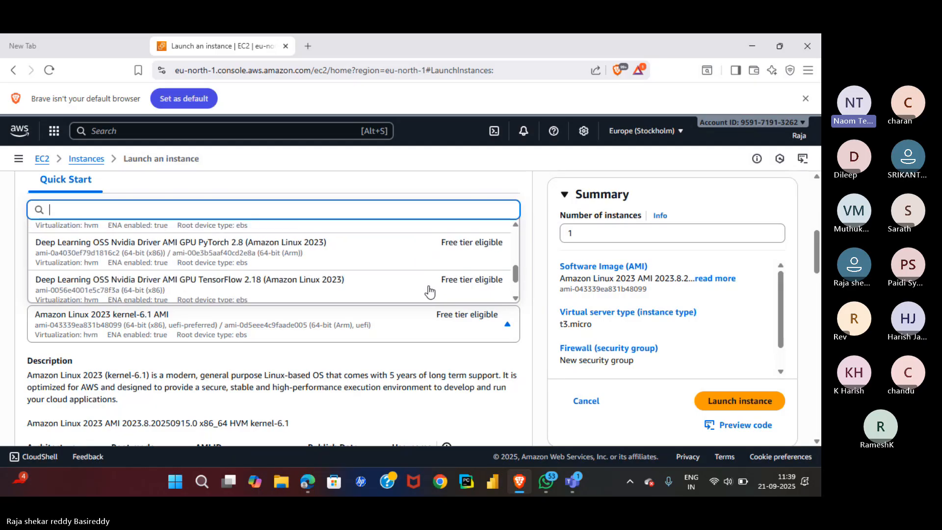
scroll(430, 292, up, 10)
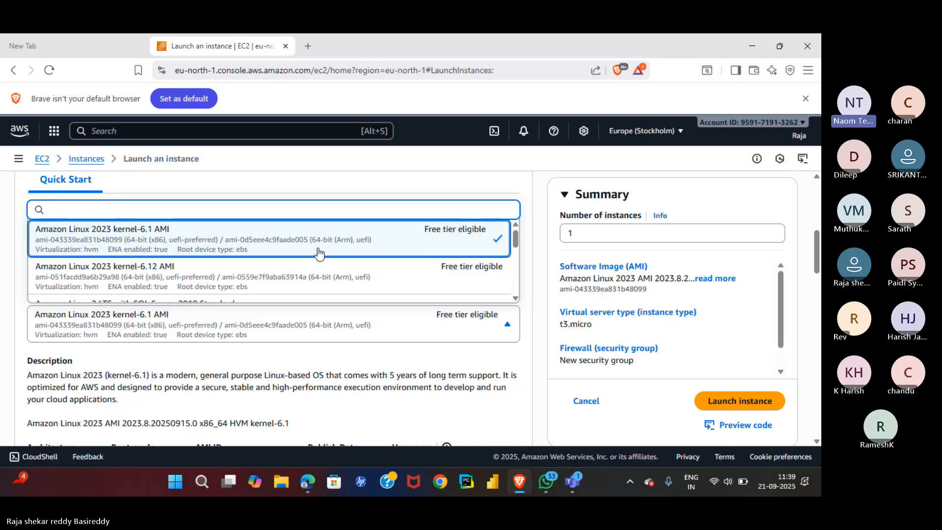
Switch the Quick Start image family to Red Hat and browse its machine images
click(309, 281)
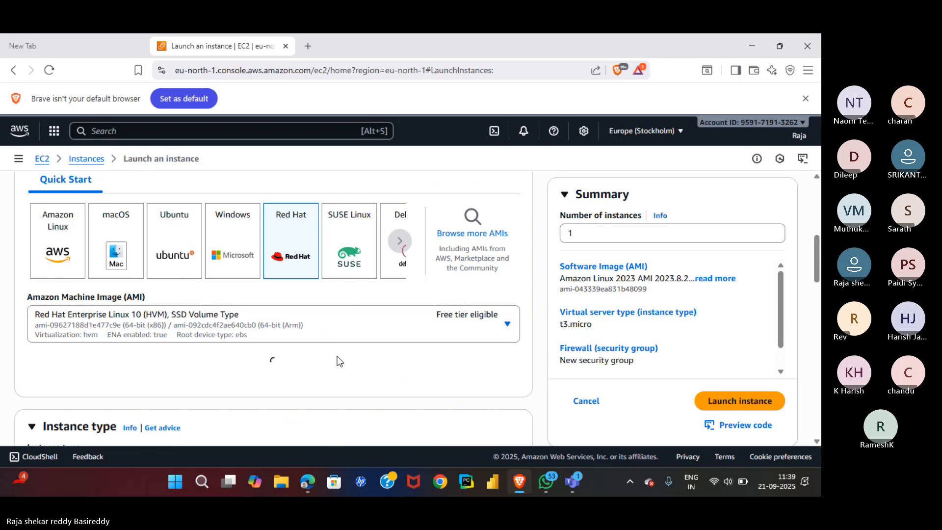
scroll(338, 362, down, 1)
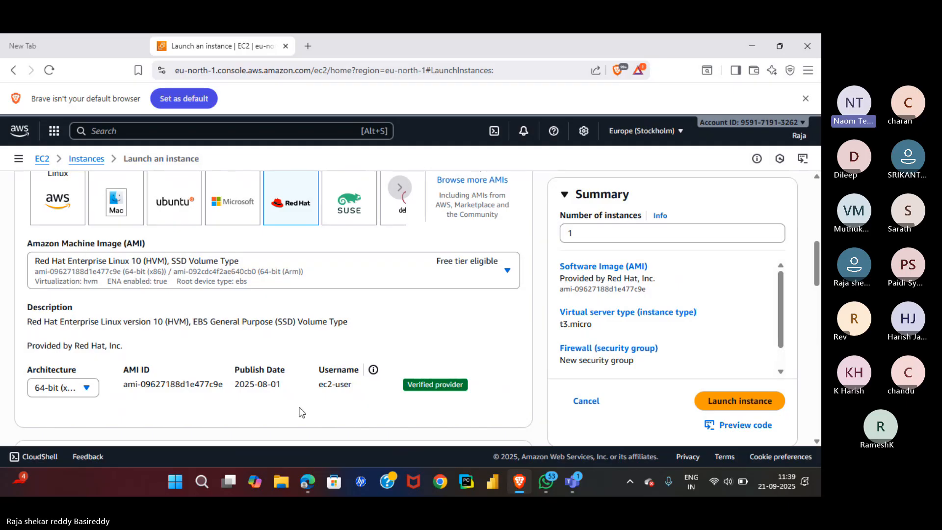
scroll(301, 411, down, 1)
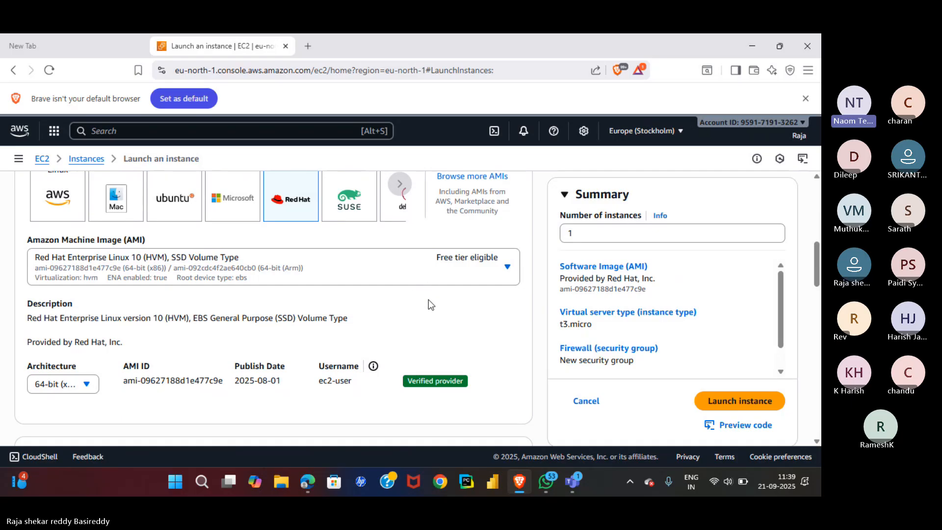
click(508, 274)
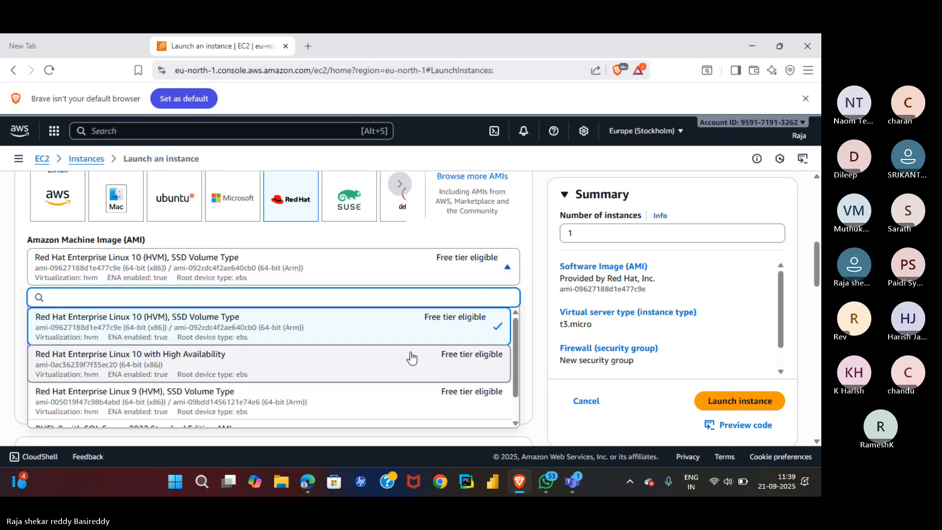
scroll(412, 358, up, 1)
scroll(411, 358, up, 1)
scroll(410, 353, down, 3)
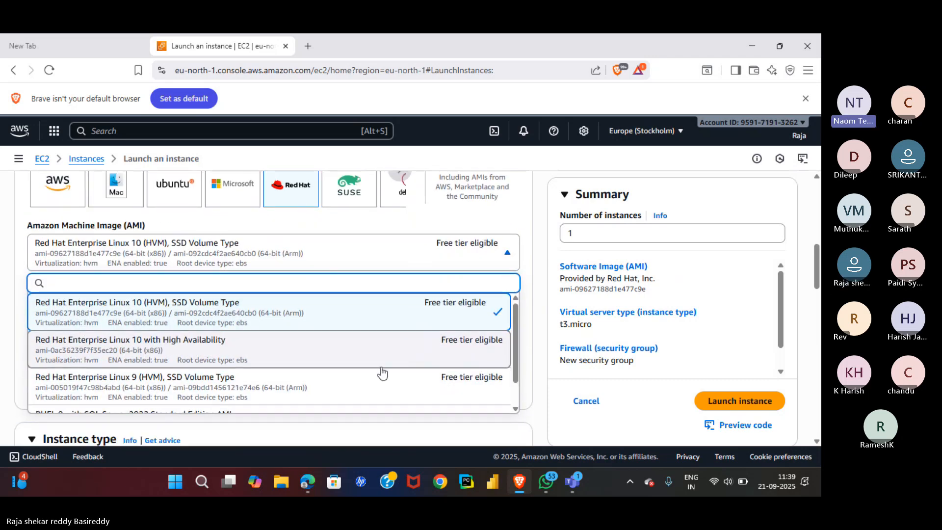
scroll(373, 374, down, 1)
scroll(372, 373, up, 1)
Keep Red Hat Enterprise Linux 10 (HVM), SSD Volume Type as the instance's AMI
click(504, 253)
click(504, 253)
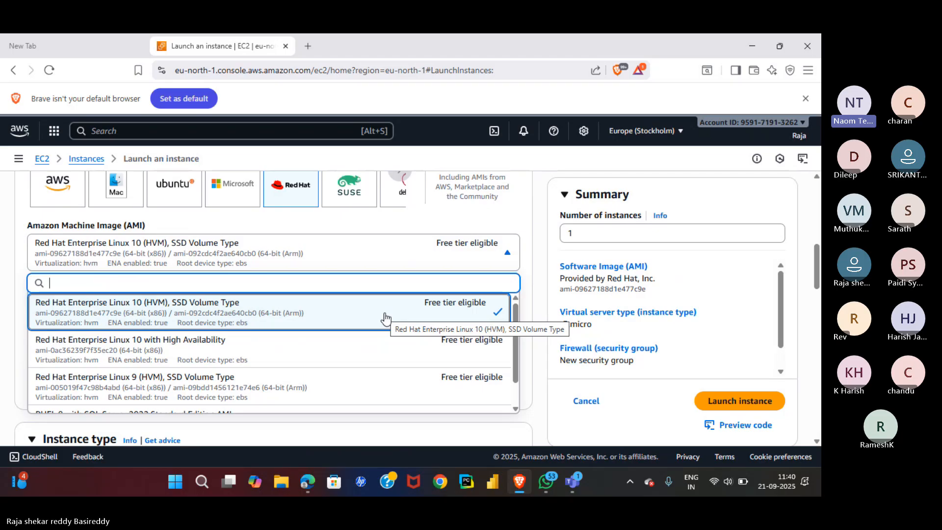
scroll(362, 360, down, 1)
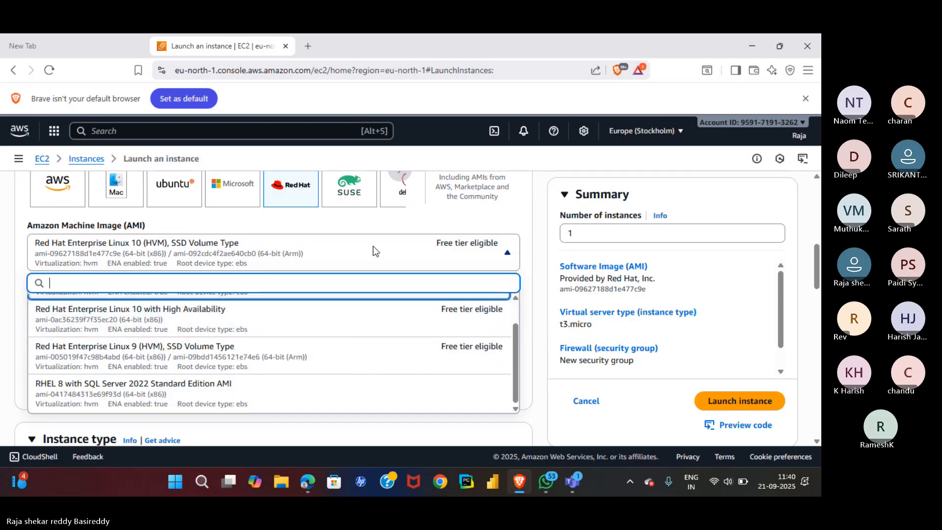
scroll(373, 246, up, 3)
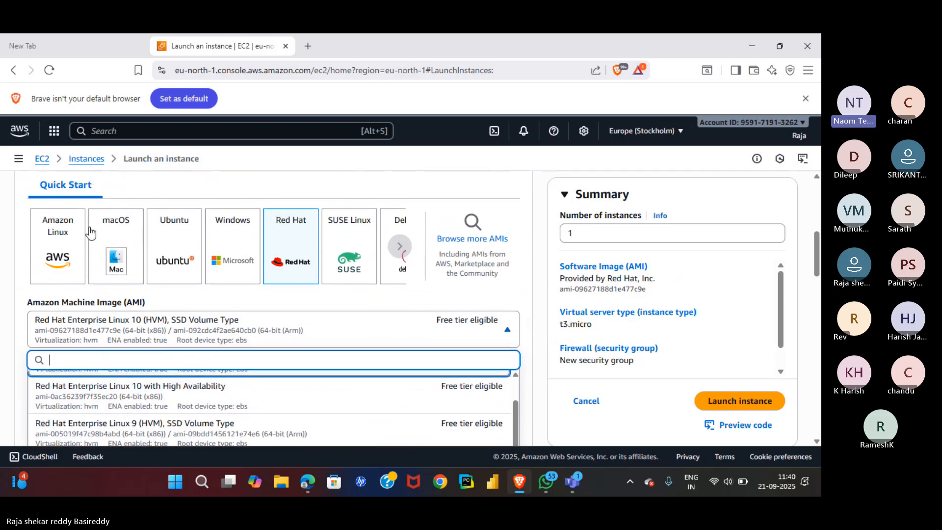
click(73, 232)
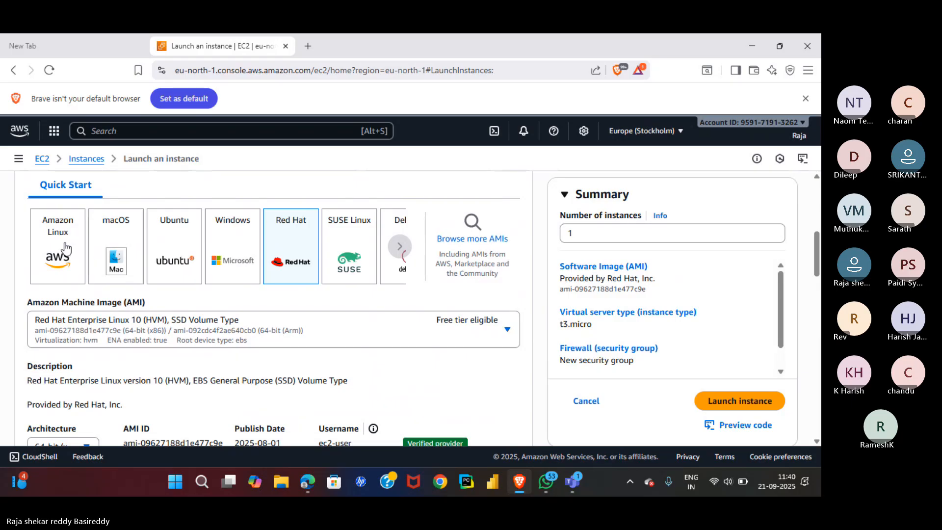
click(66, 249)
click(519, 379)
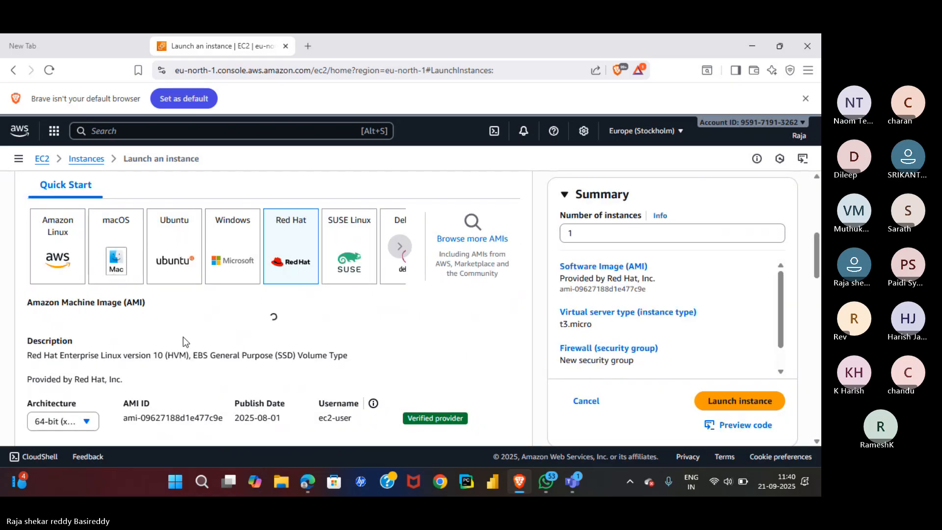
scroll(184, 337, down, 1)
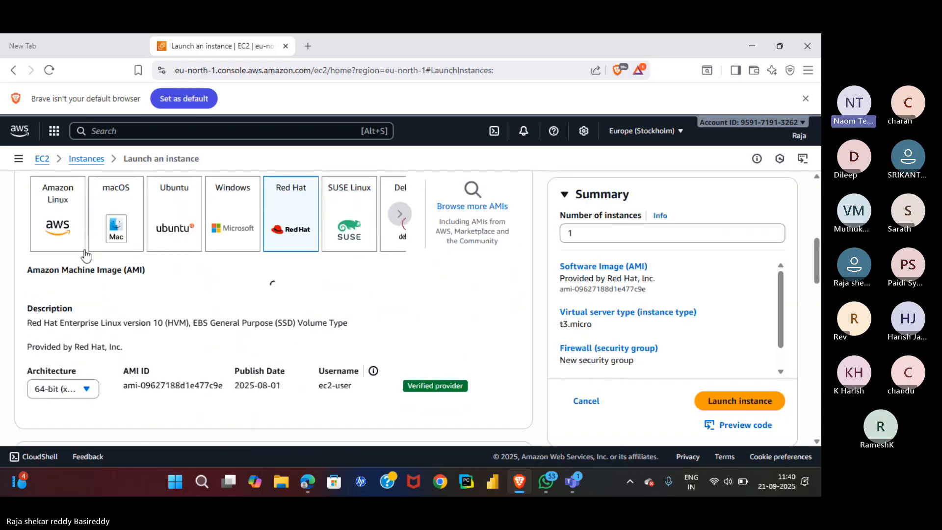
Switch the image family back to Amazon Linux and accept the settings changes
click(57, 226)
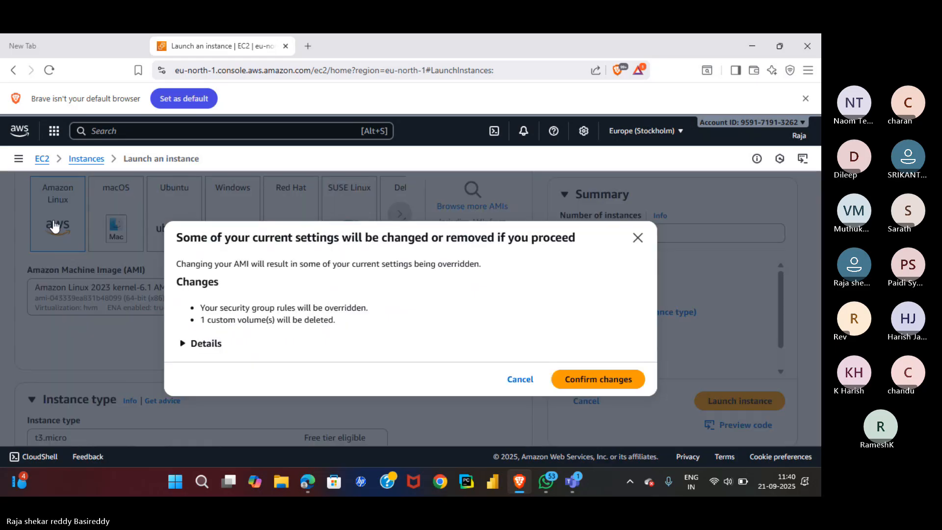
click(638, 239)
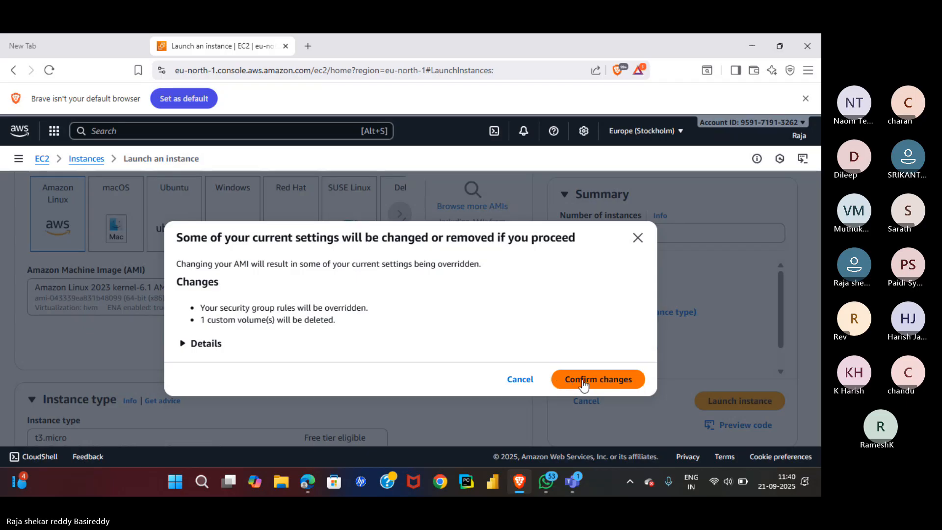
click(583, 384)
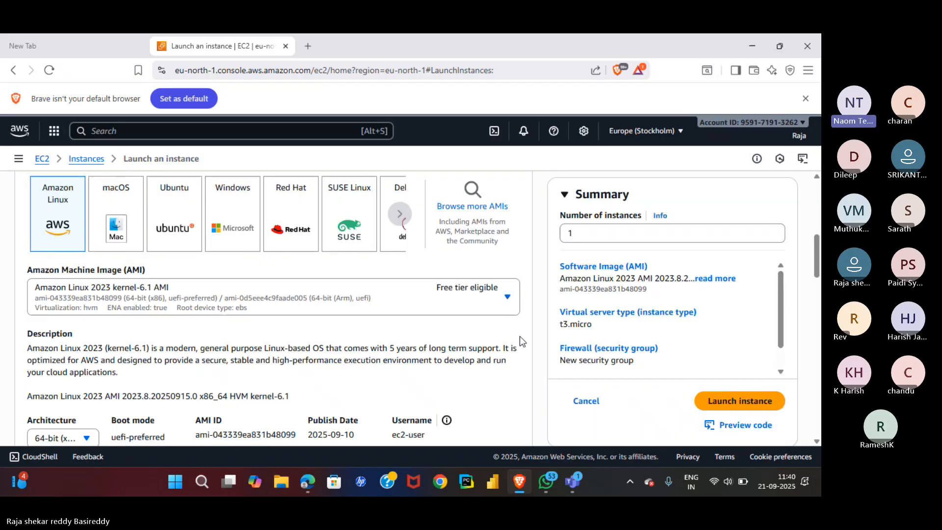
Choose the Amazon Linux 2023 kernel-6.12 AMI and review the form with t3.micro
click(510, 297)
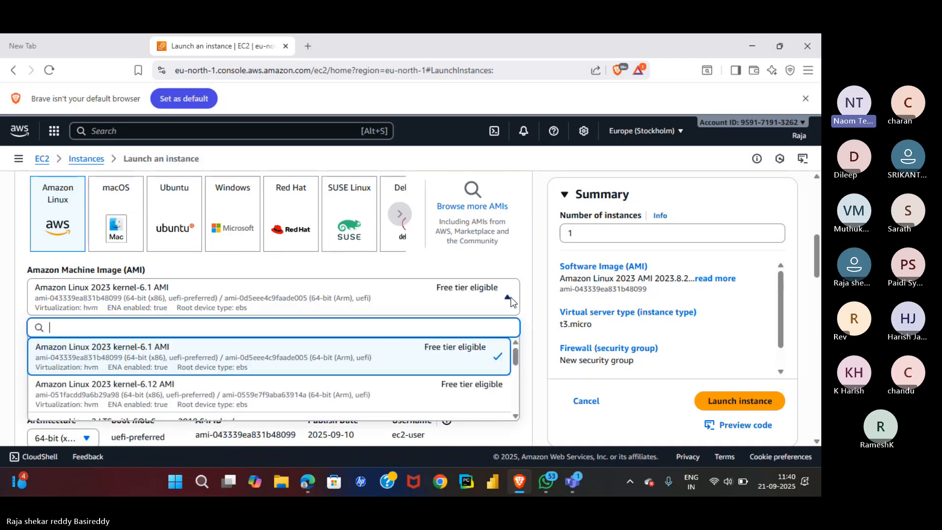
click(407, 394)
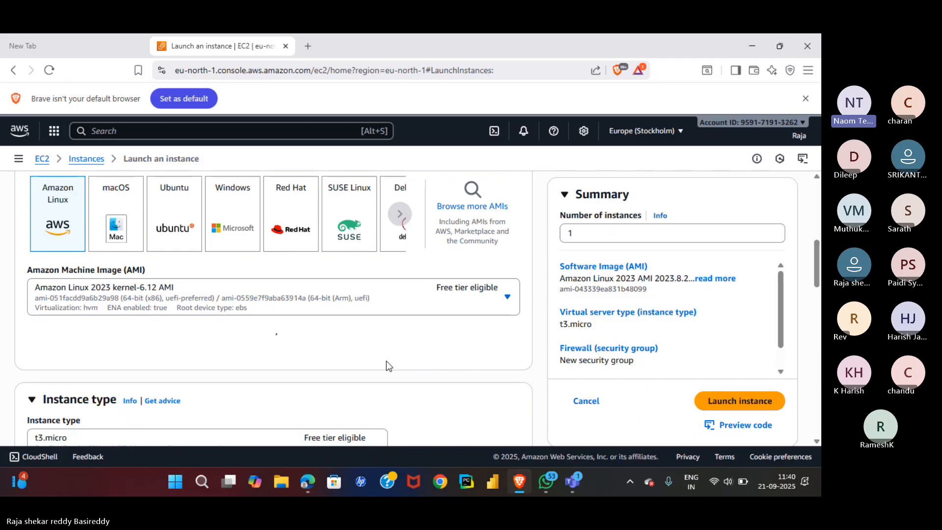
scroll(387, 361, down, 3)
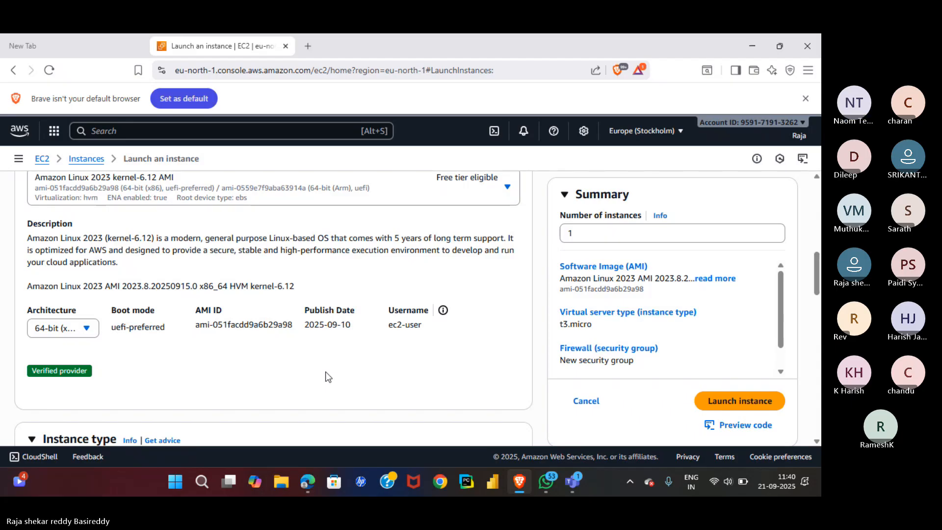
scroll(326, 373, down, 1)
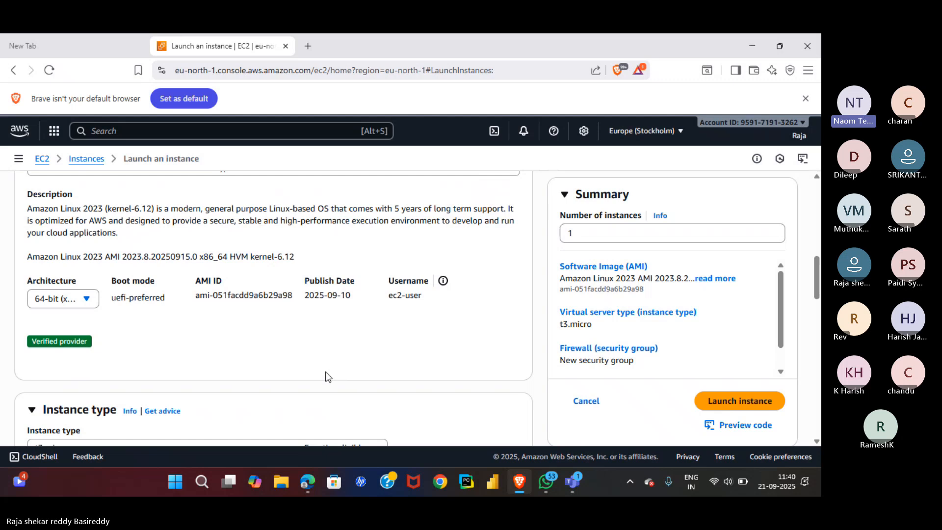
scroll(326, 373, down, 1)
scroll(326, 373, up, 1)
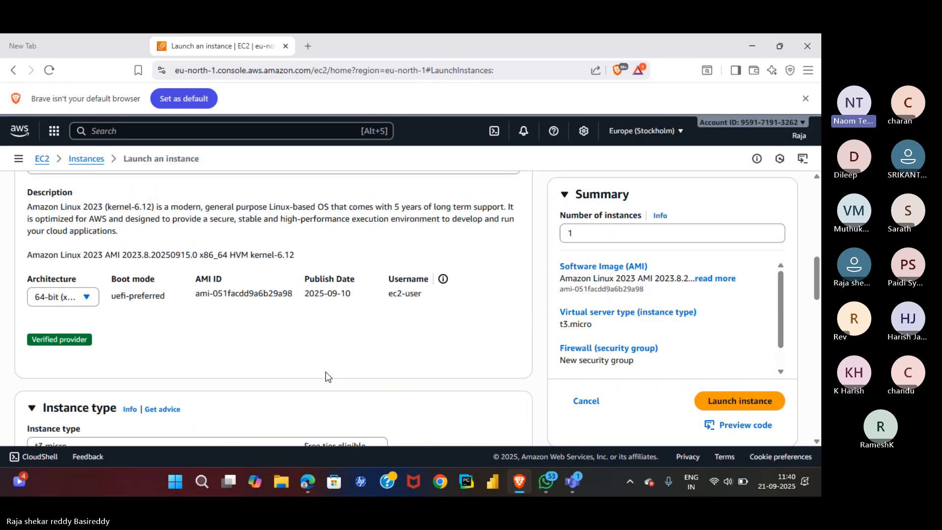
scroll(325, 372, down, 3)
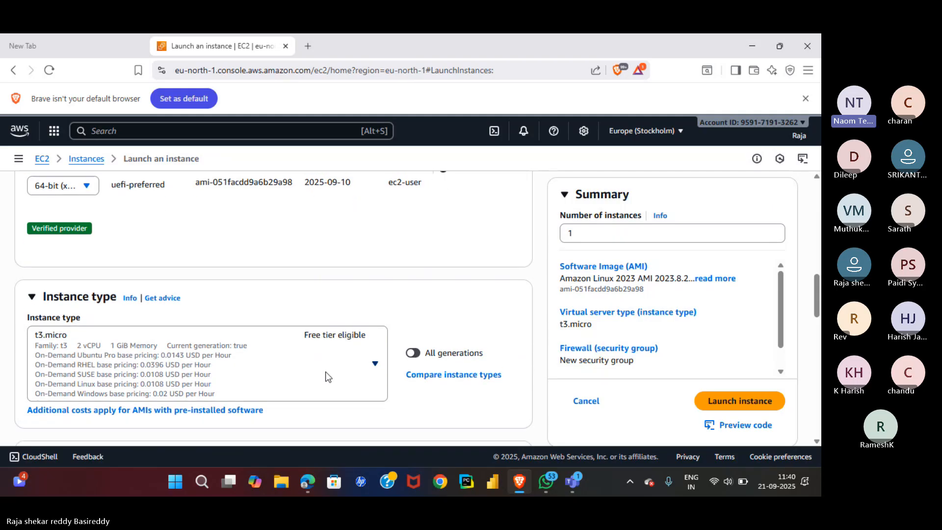
scroll(325, 372, down, 1)
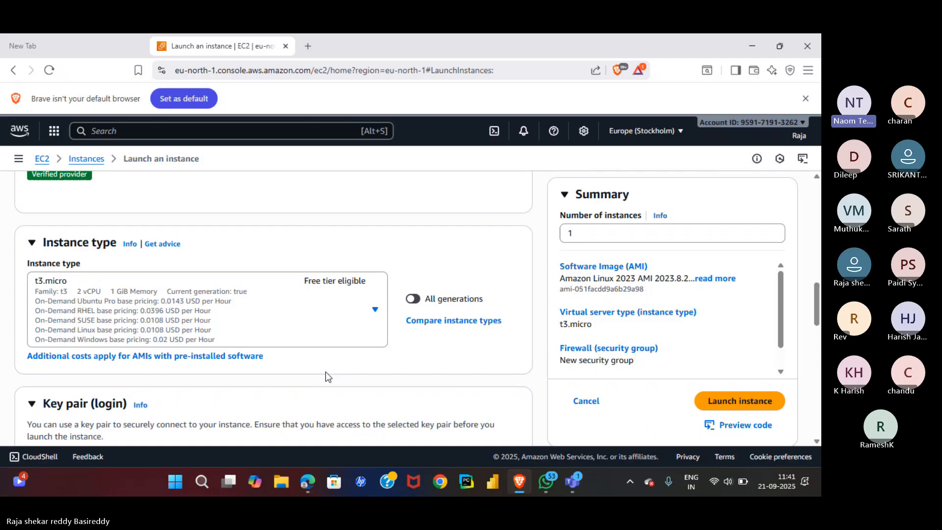
Compare t3.small and other instance types, then close the list keeping free-tier t3.micro
click(377, 309)
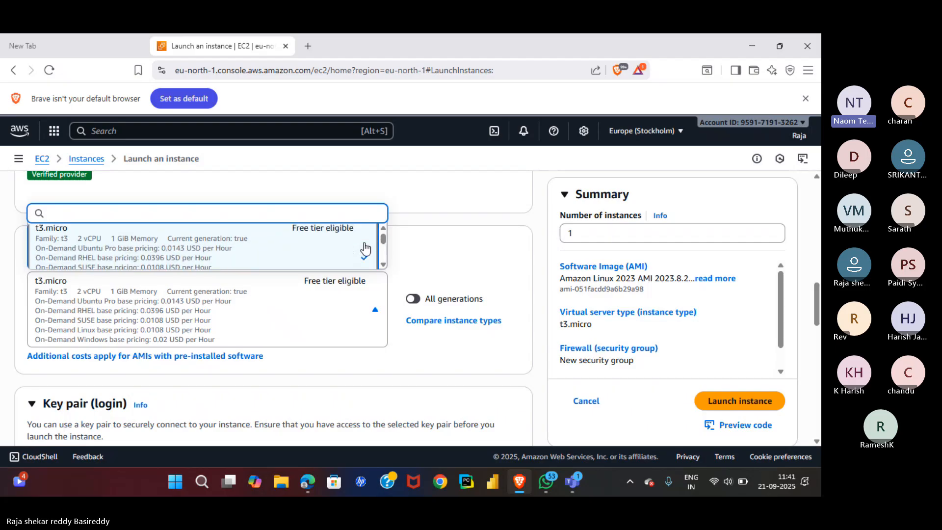
scroll(365, 249, down, 4)
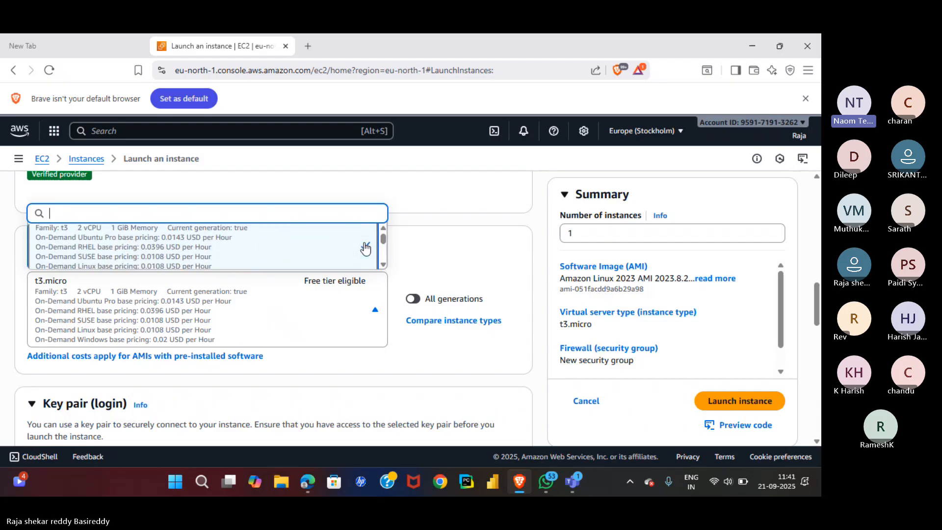
scroll(366, 249, down, 1)
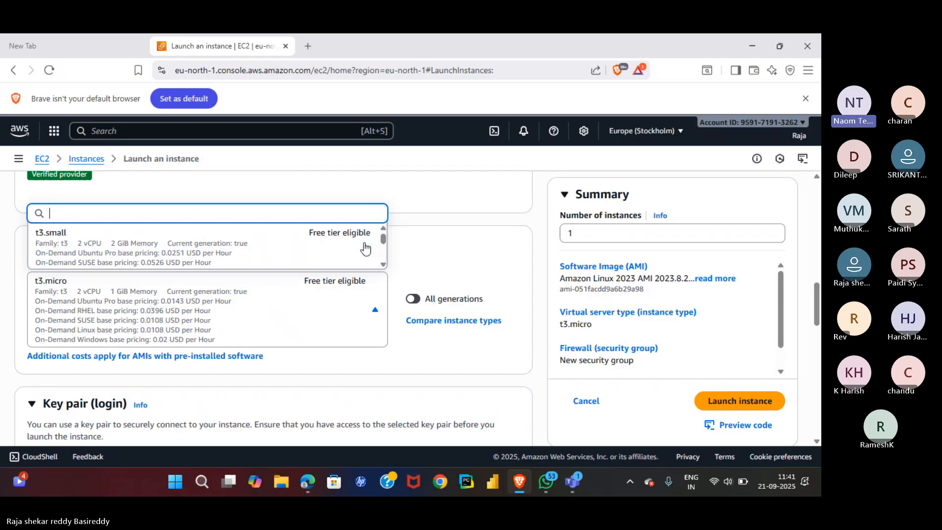
scroll(365, 248, up, 1)
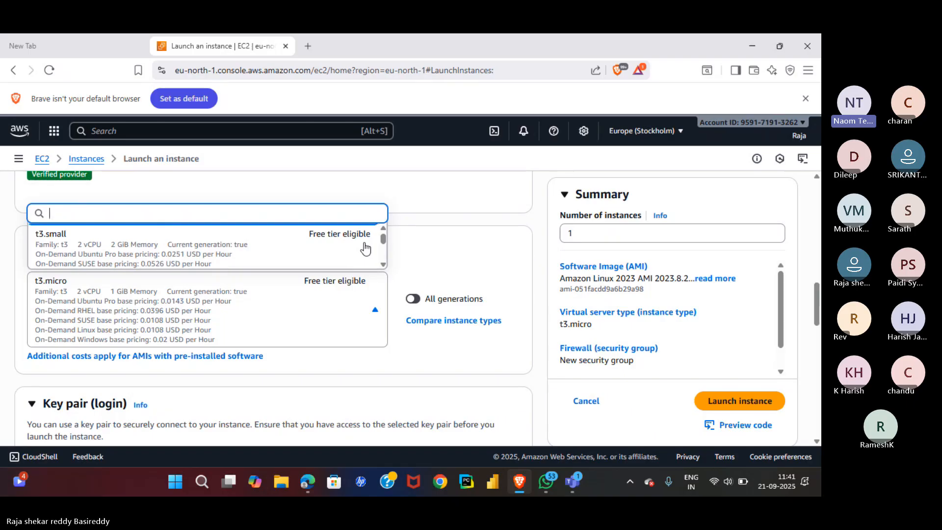
scroll(366, 249, down, 1)
scroll(365, 249, down, 5)
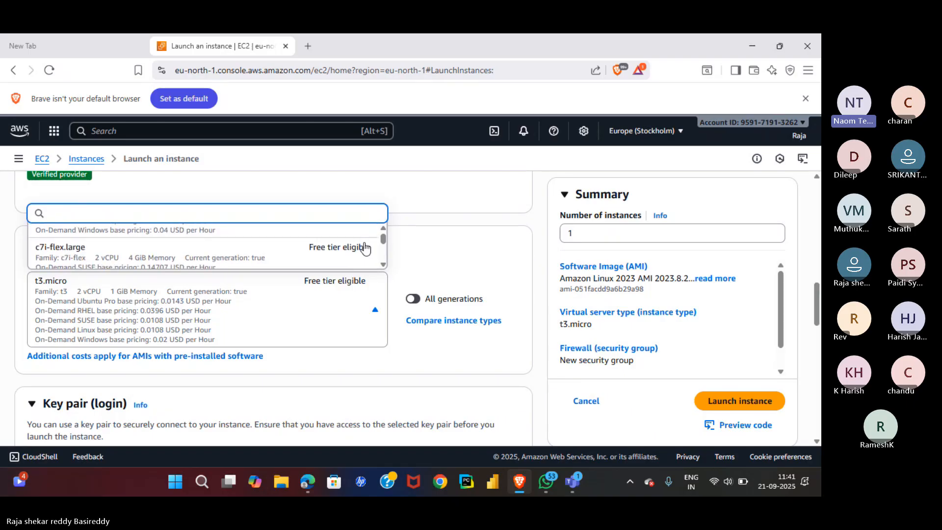
scroll(366, 249, down, 5)
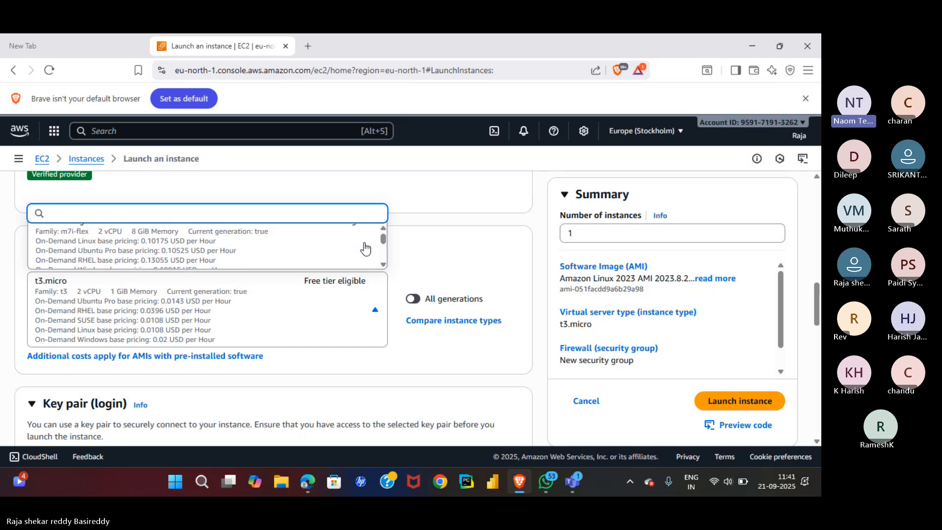
scroll(365, 249, down, 2)
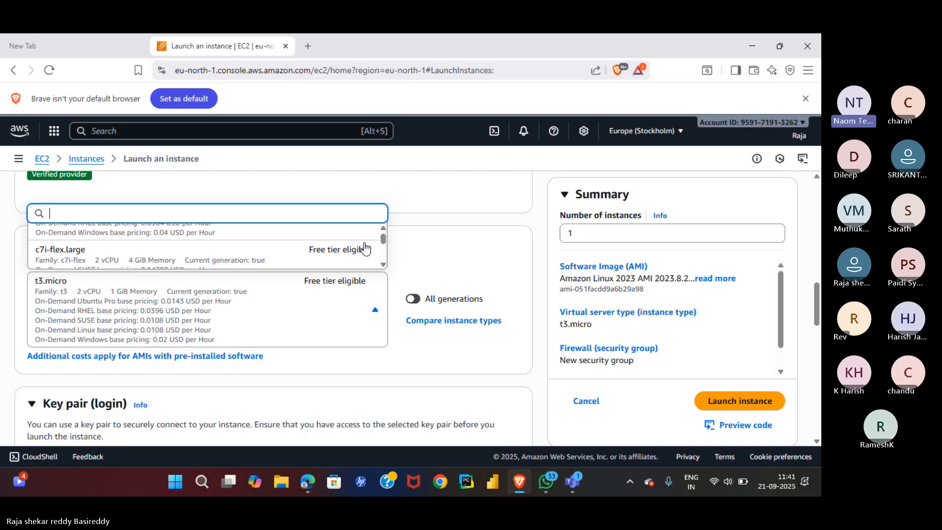
scroll(364, 249, down, 5)
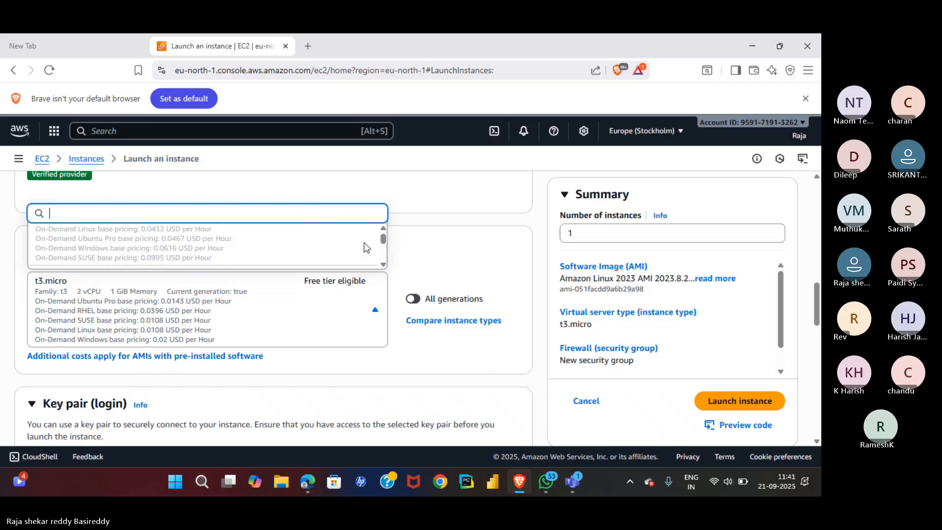
scroll(364, 245, down, 5)
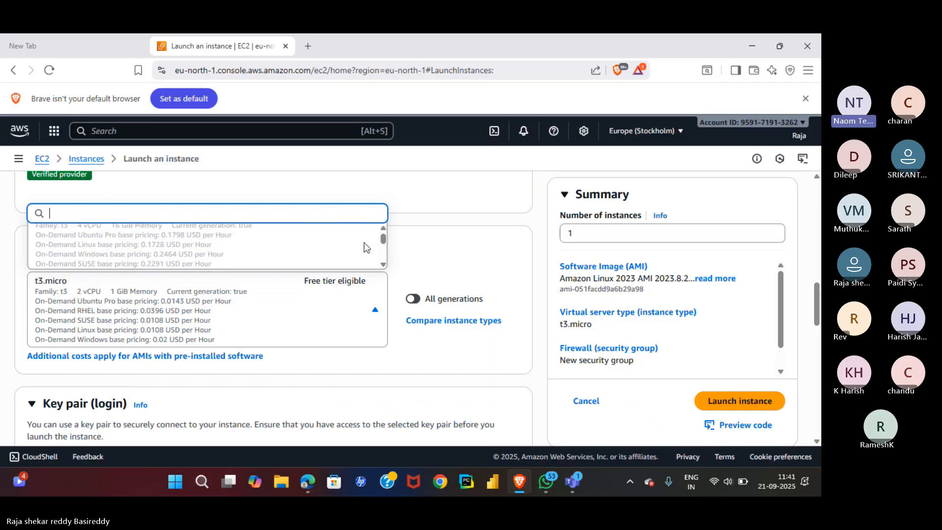
scroll(364, 245, up, 3)
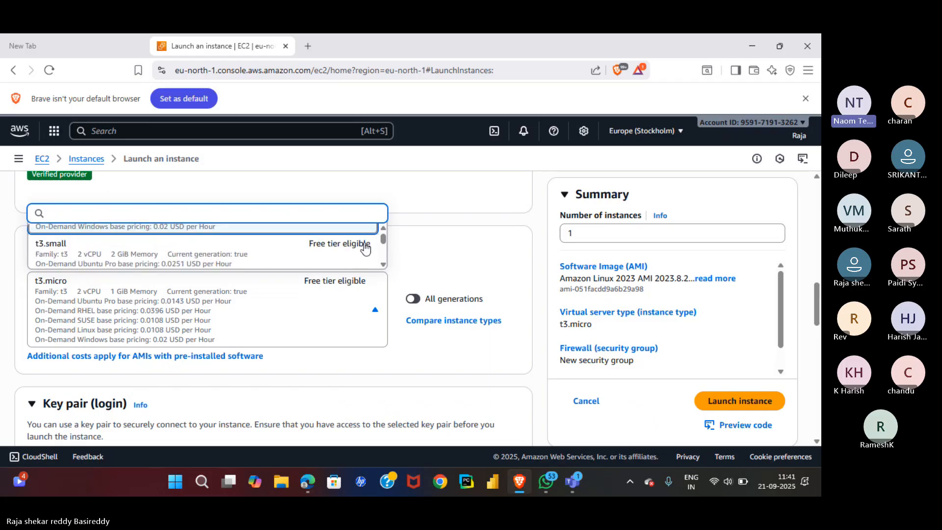
click(445, 248)
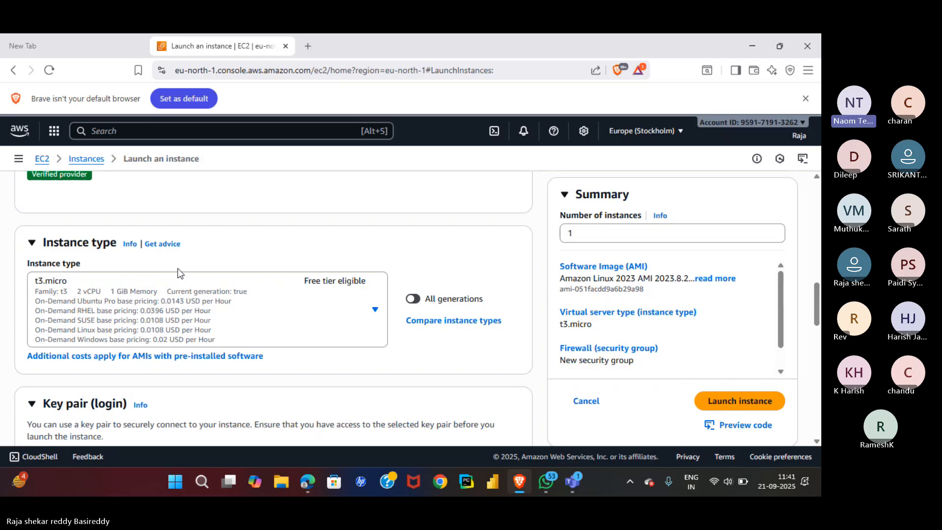
Set the key pair to 'Proceed without a key pair (Not recommended)'
scroll(177, 269, down, 4)
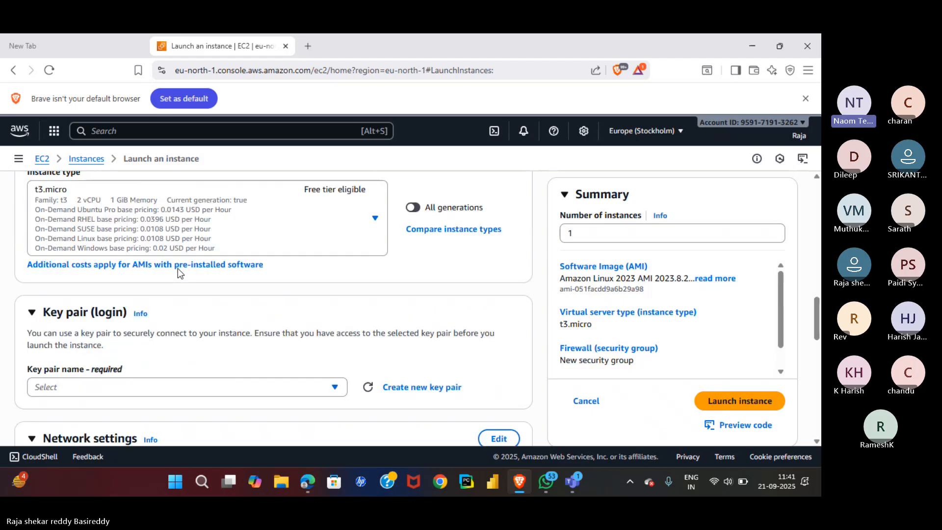
scroll(178, 269, down, 3)
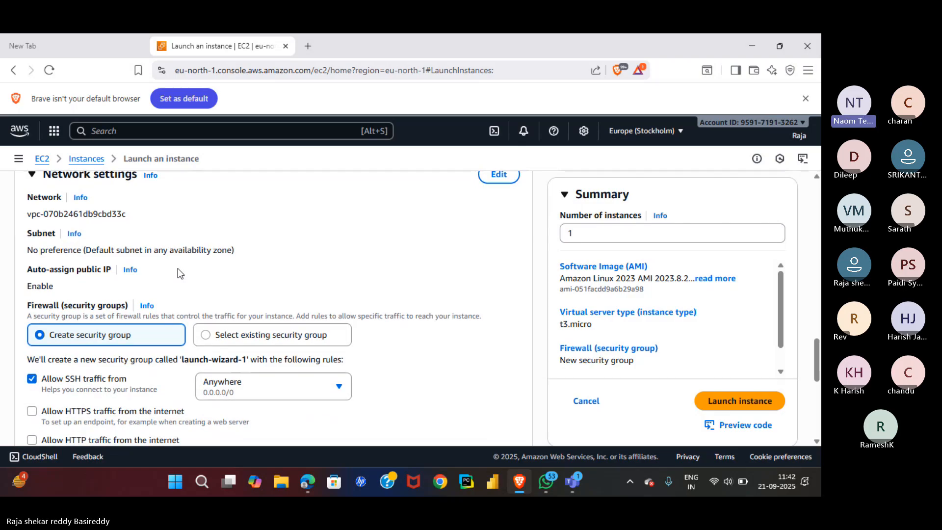
scroll(170, 277, up, 2)
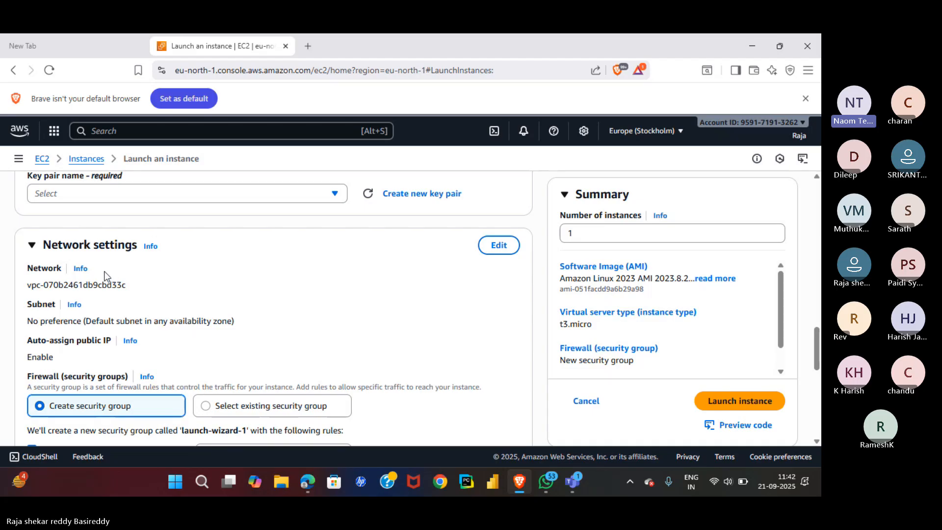
scroll(104, 275, up, 1)
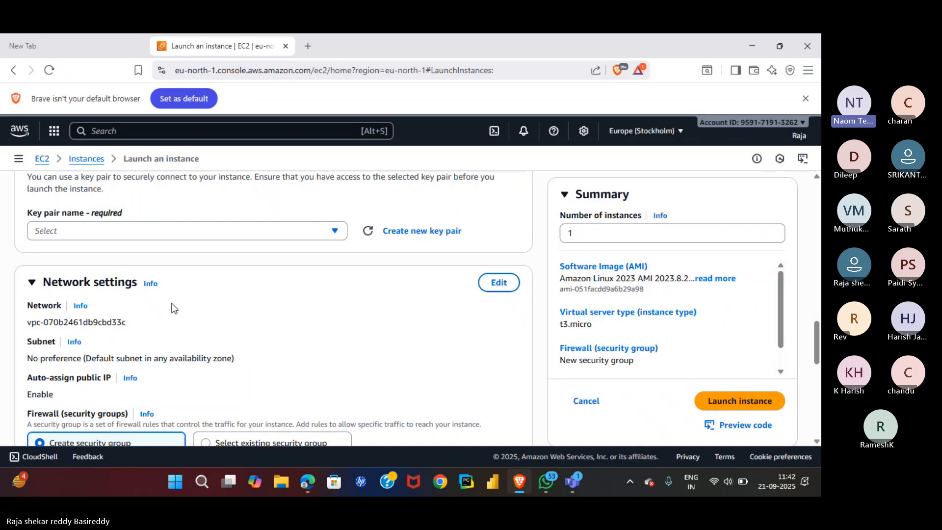
click(336, 232)
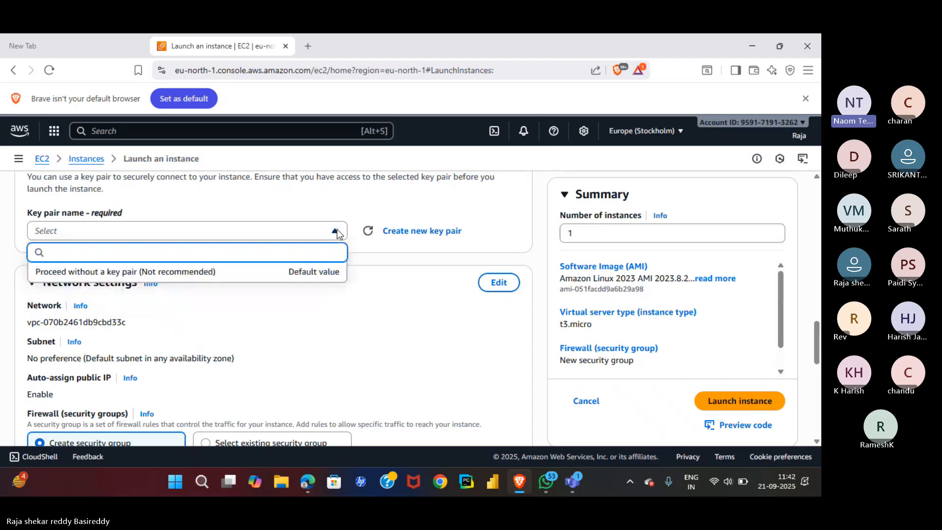
click(273, 274)
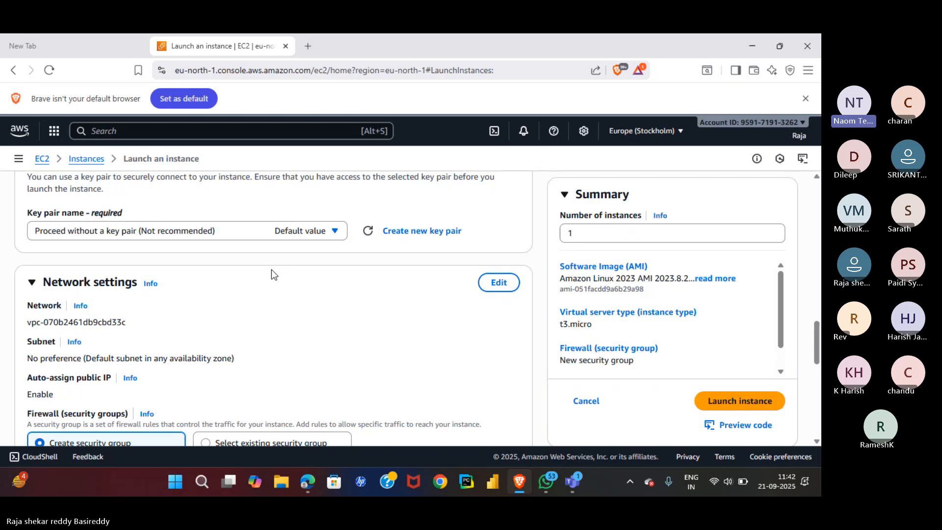
Edit network settings and select subnet subnet-0b30fc68ba93e739c in eu-north-1c
click(498, 283)
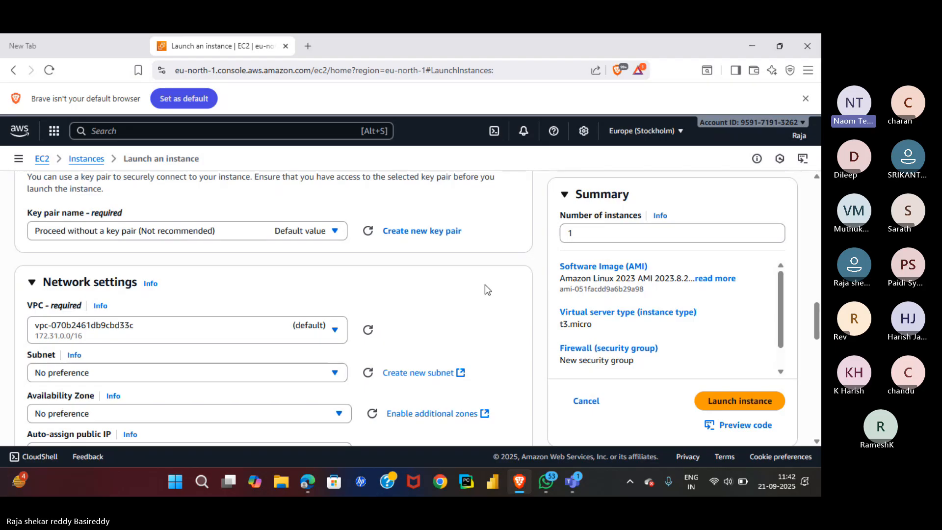
scroll(486, 290, down, 2)
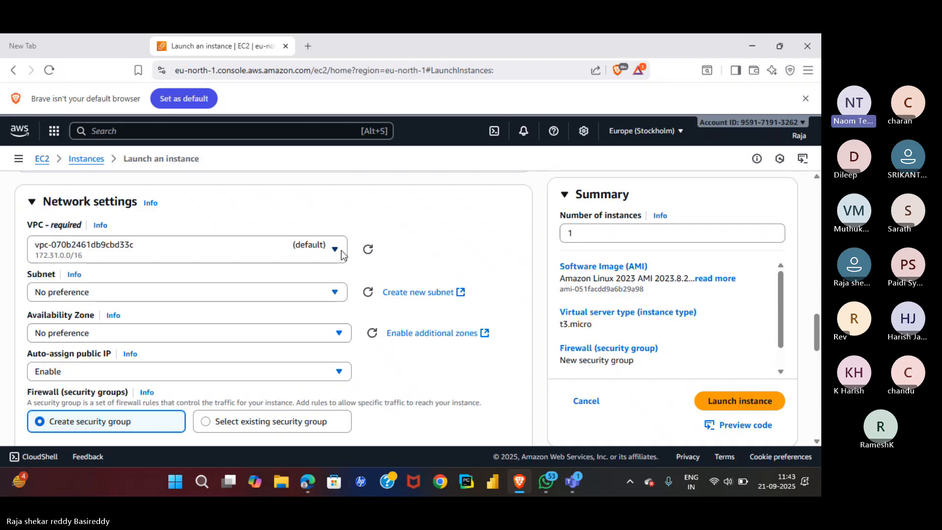
click(341, 293)
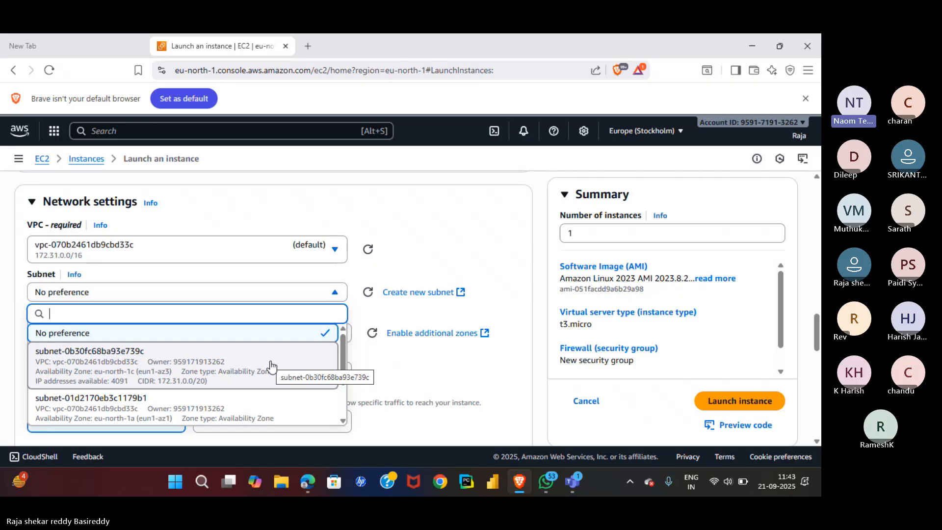
scroll(271, 366, down, 3)
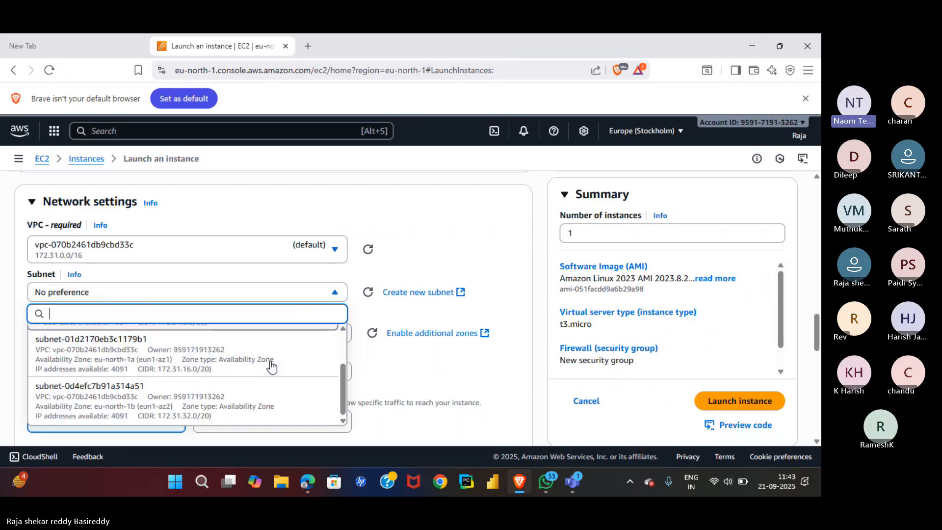
scroll(271, 366, up, 3)
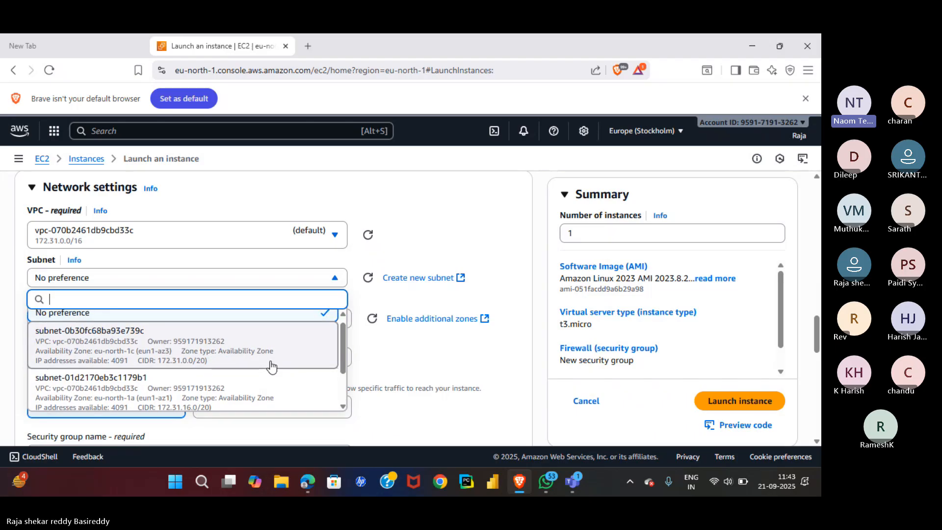
click(248, 348)
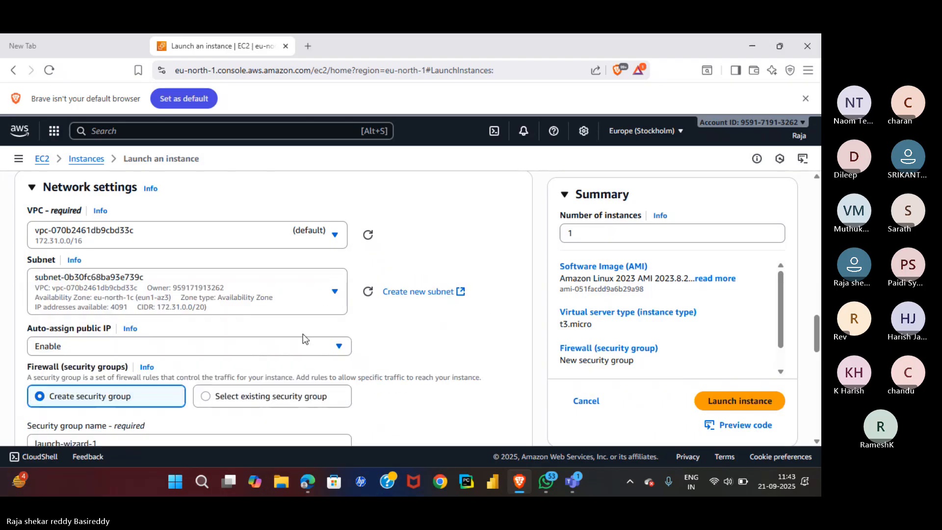
click(342, 299)
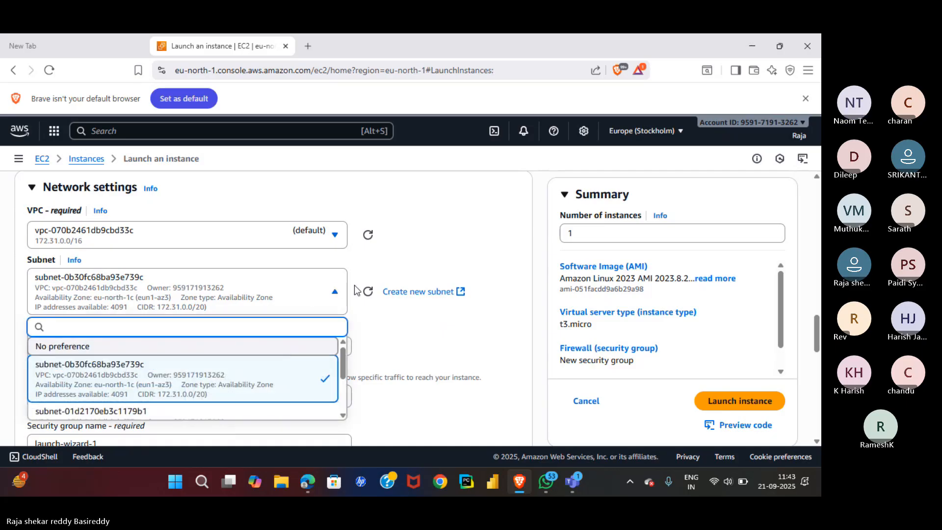
click(374, 321)
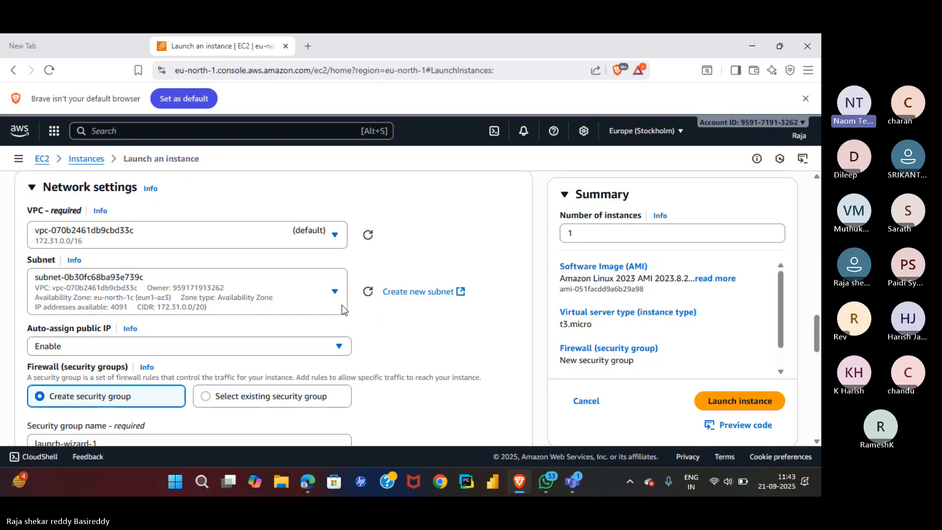
scroll(392, 331, down, 1)
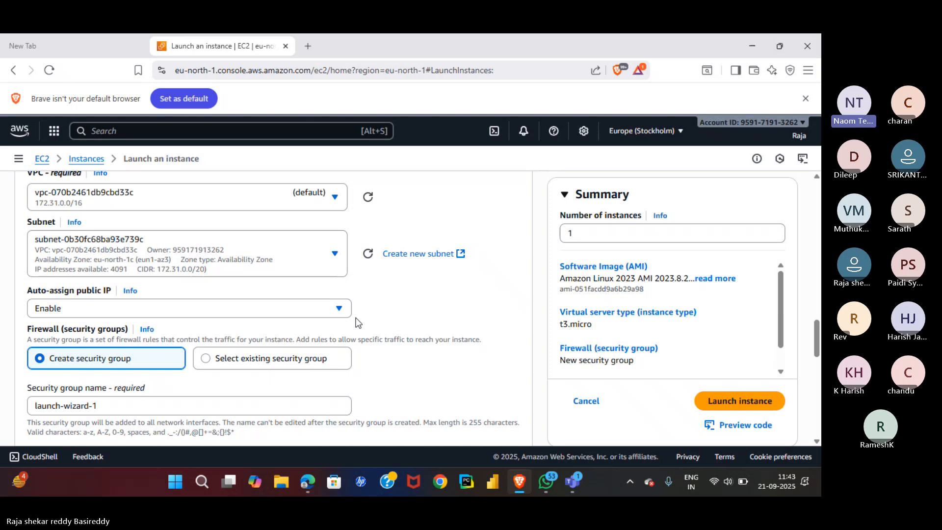
scroll(400, 314, down, 2)
scroll(400, 314, down, 1)
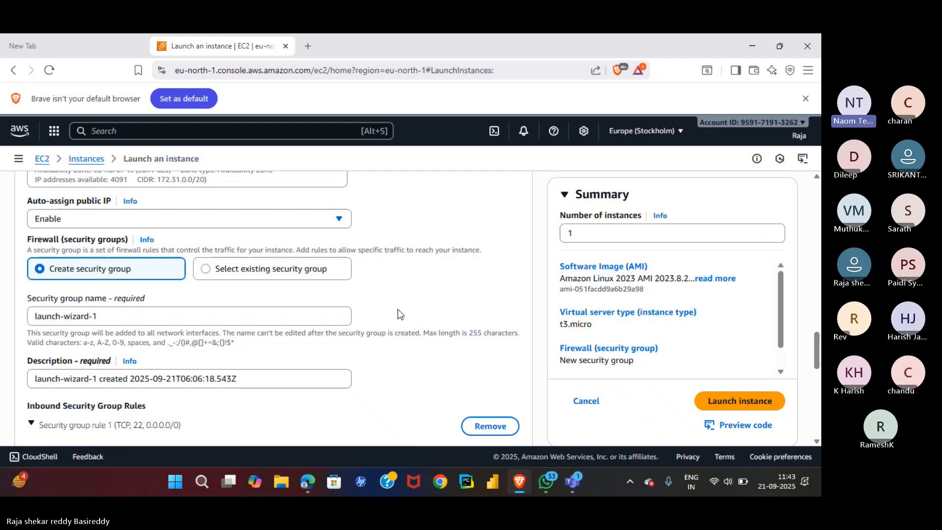
Replace launch-wizard-1 with a custom security group name ending in 'Securitygrp' without a space
click(270, 316)
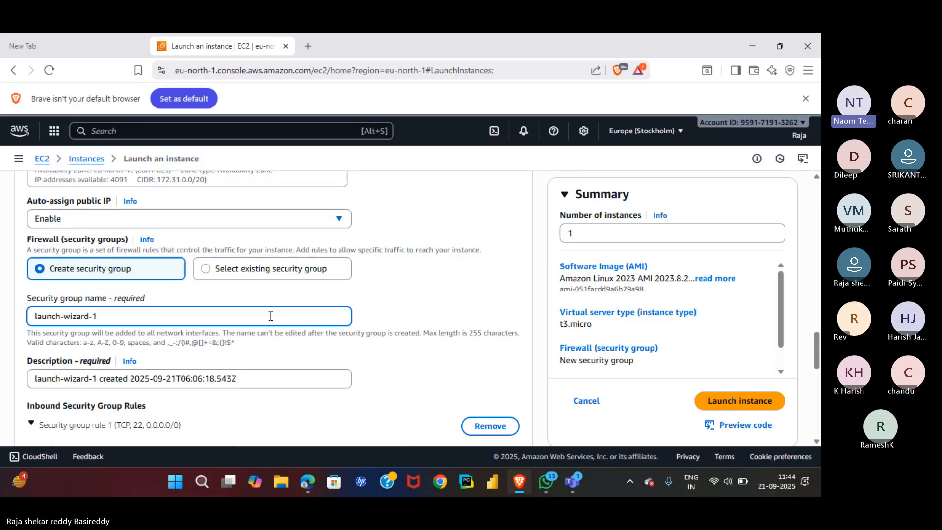
key(ctrl+a)
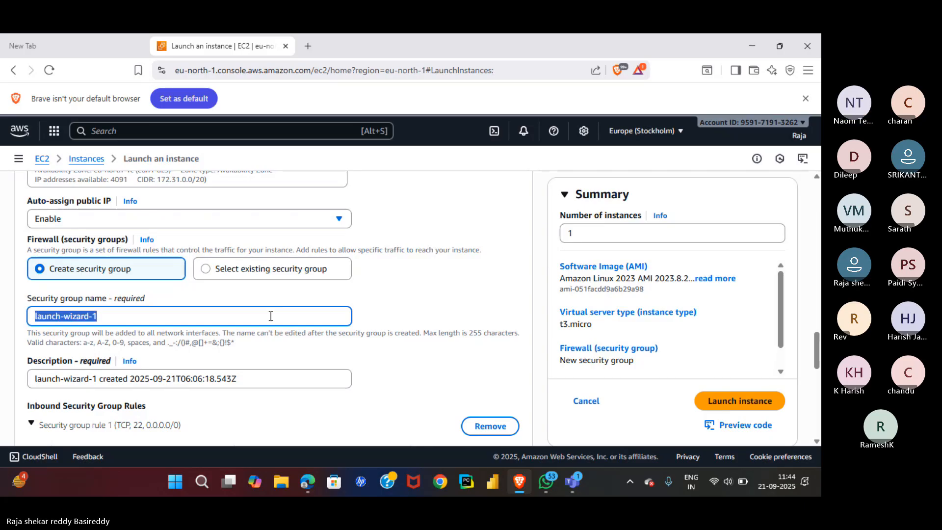
key(BackSpace)
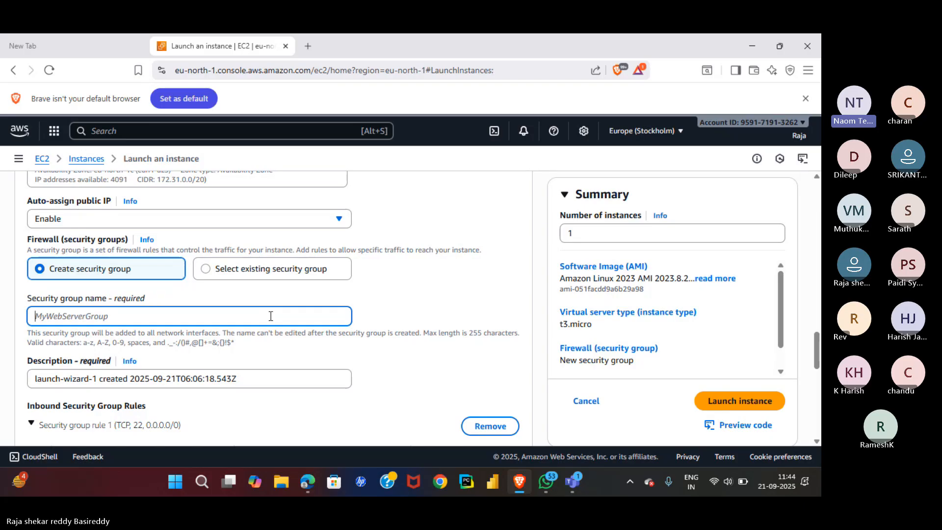
text(Raj)
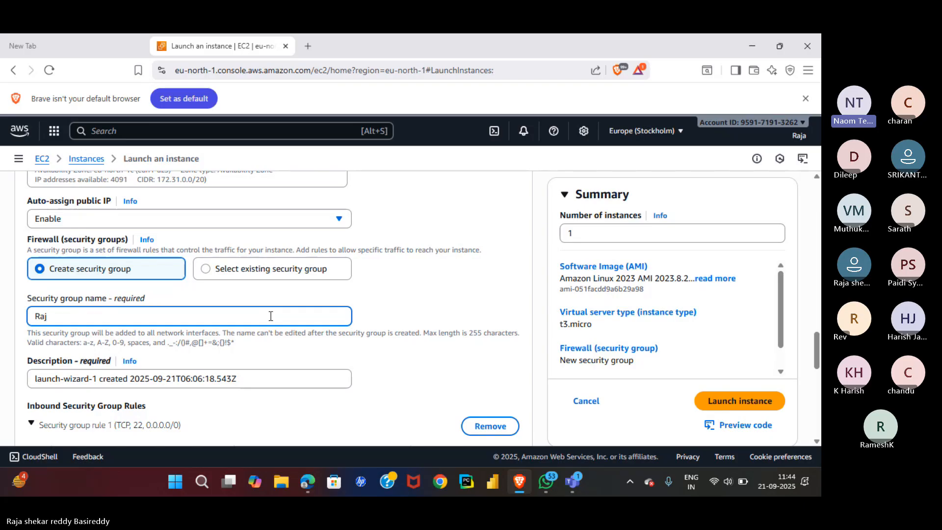
text(a)
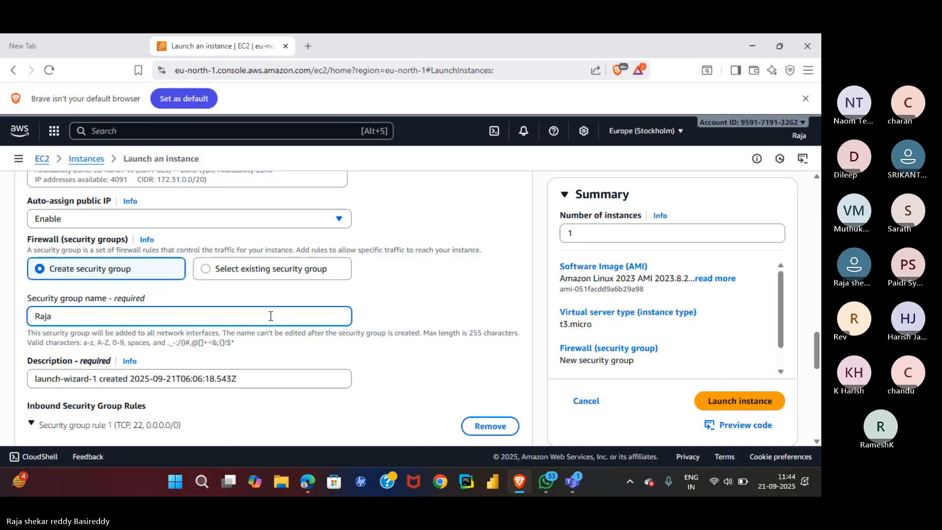
text(-)
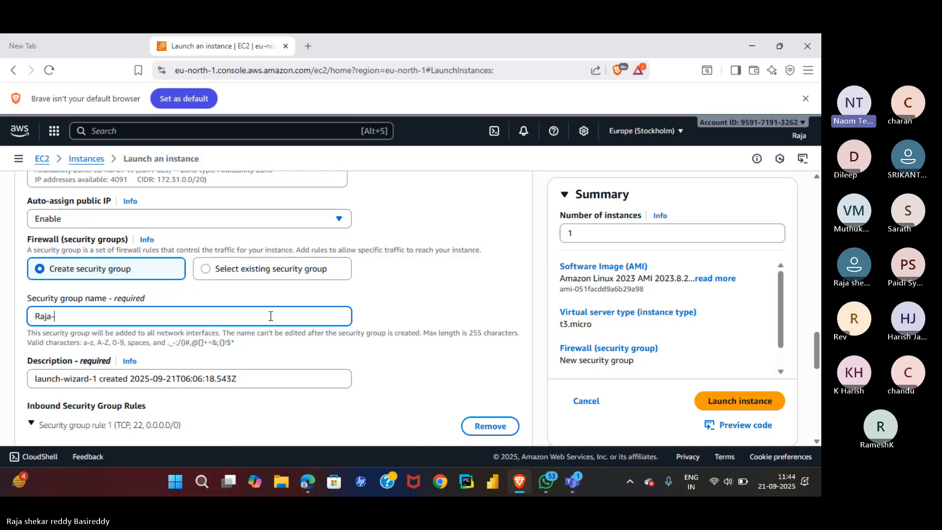
text(Security group)
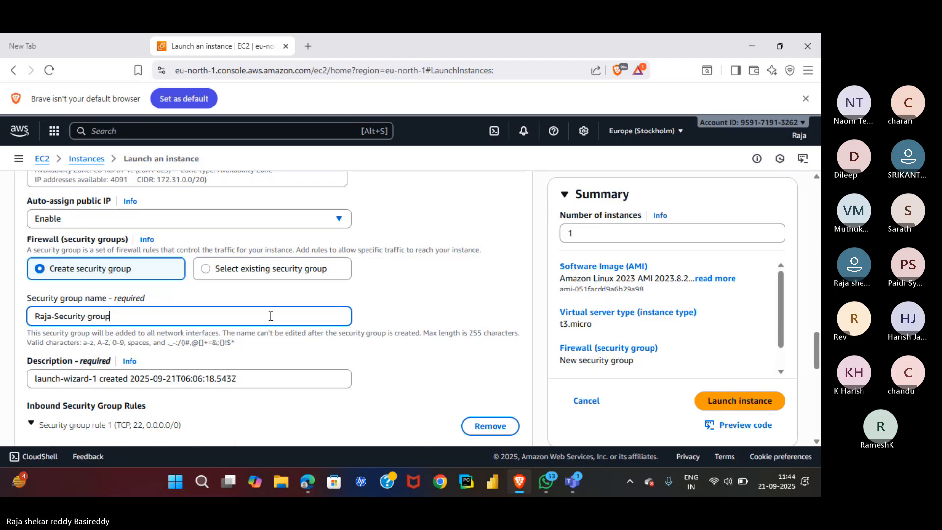
key(BackSpace)
key(BackSpace)
key(BackSpace)
text(p)
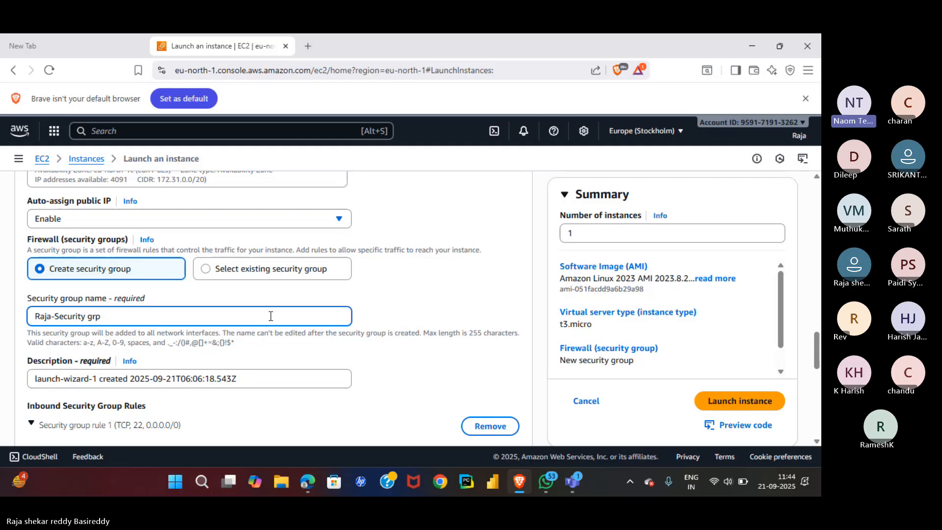
key(BackSpace)
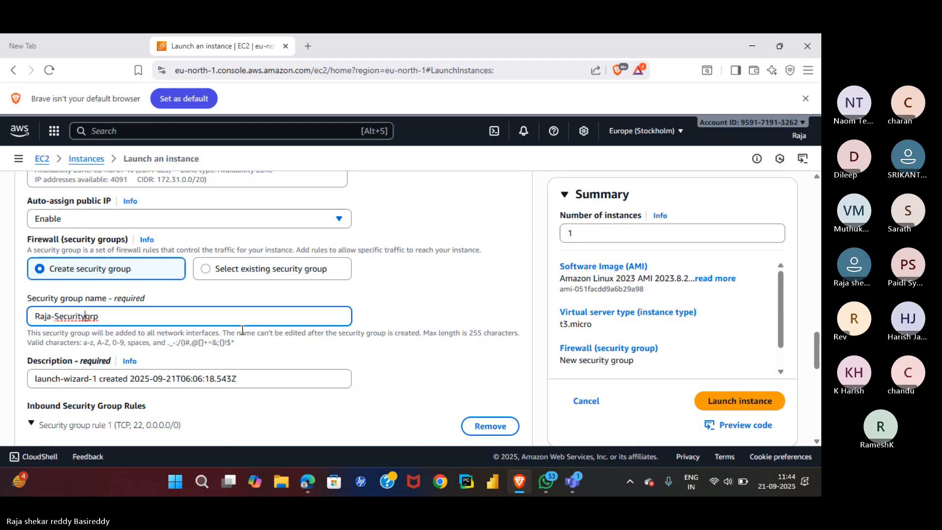
scroll(243, 331, down, 1)
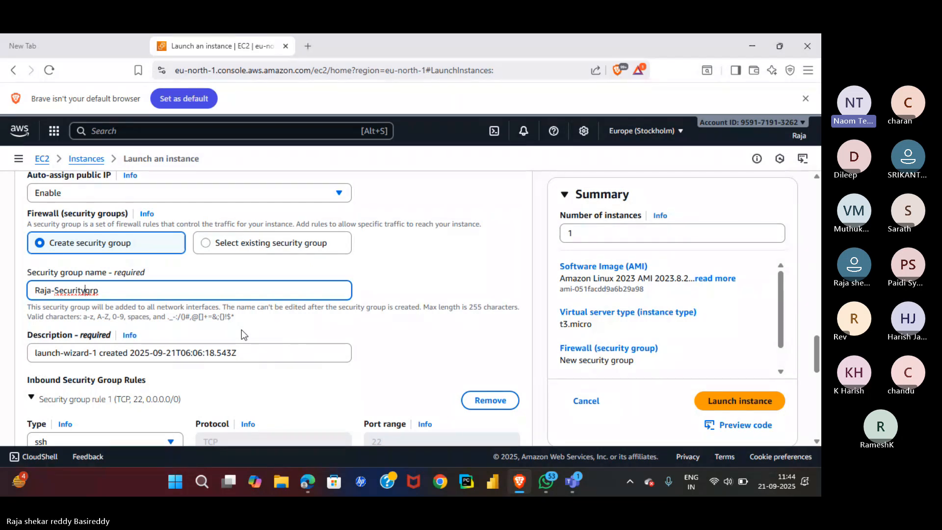
scroll(242, 332, down, 1)
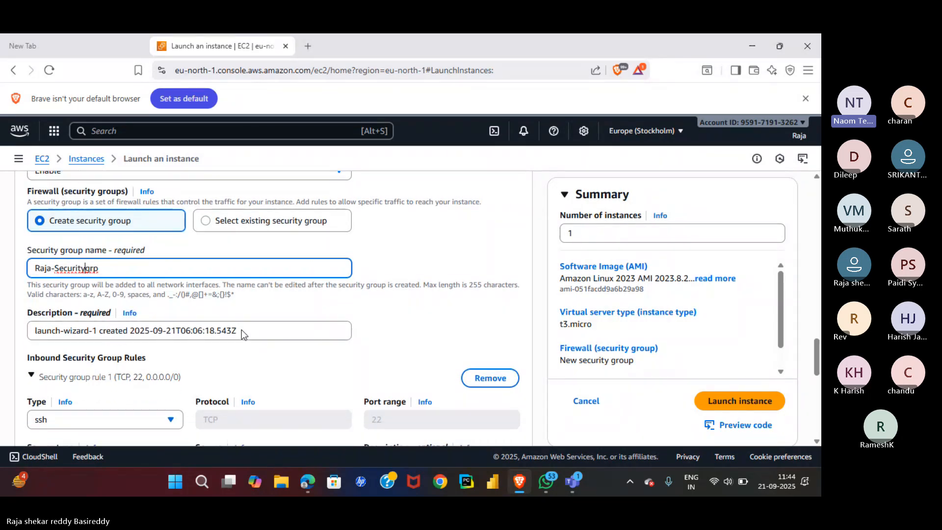
scroll(242, 330, down, 1)
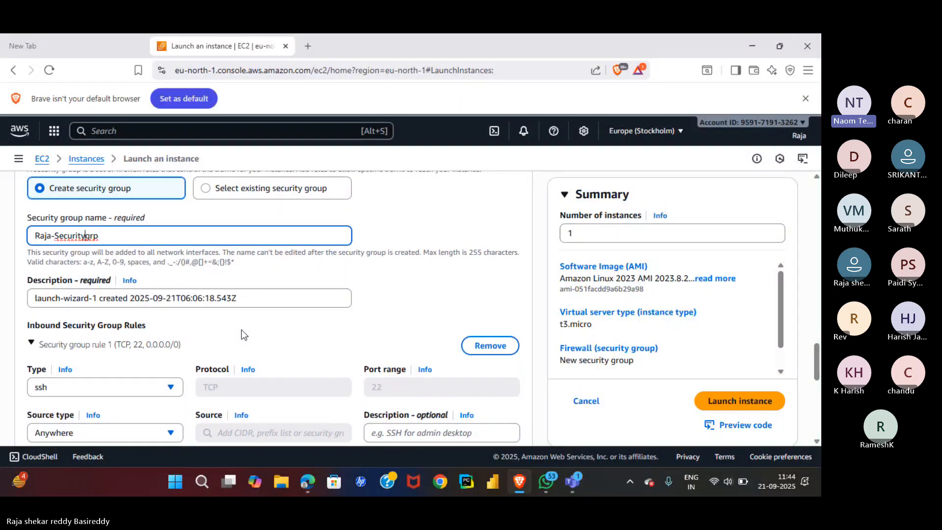
scroll(241, 330, down, 1)
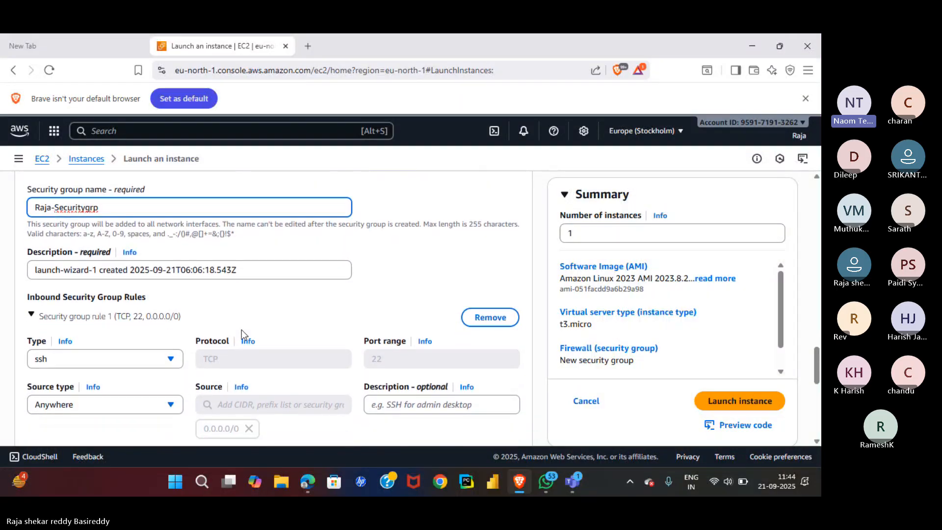
scroll(243, 336, down, 1)
scroll(243, 336, up, 1)
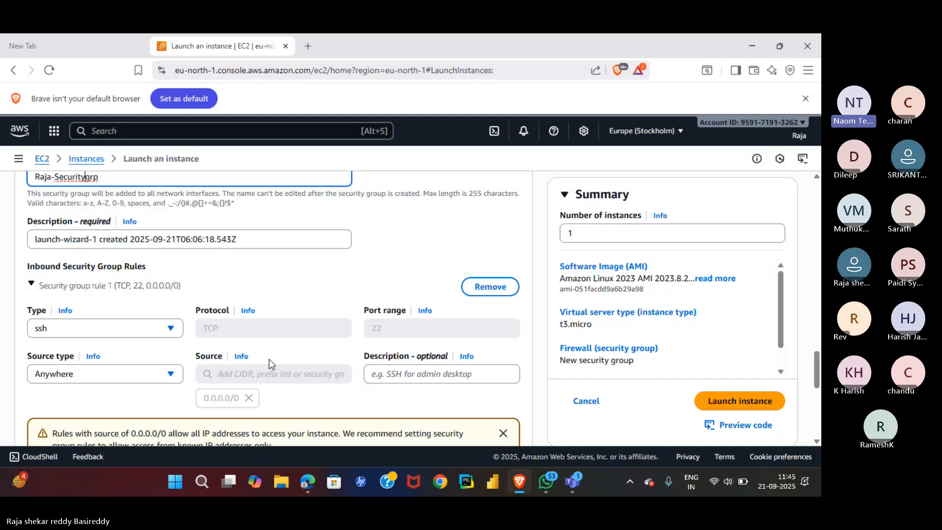
scroll(269, 361, down, 1)
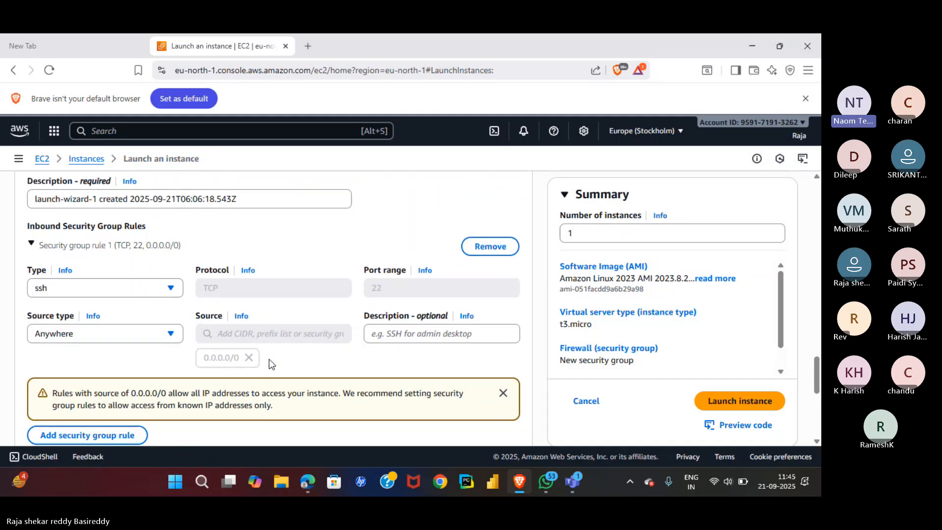
scroll(269, 360, down, 1)
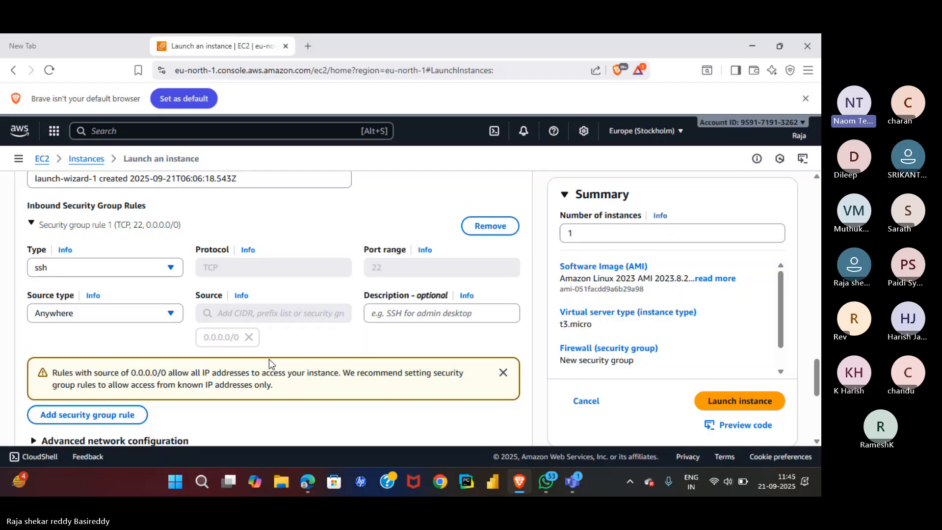
scroll(268, 361, down, 3)
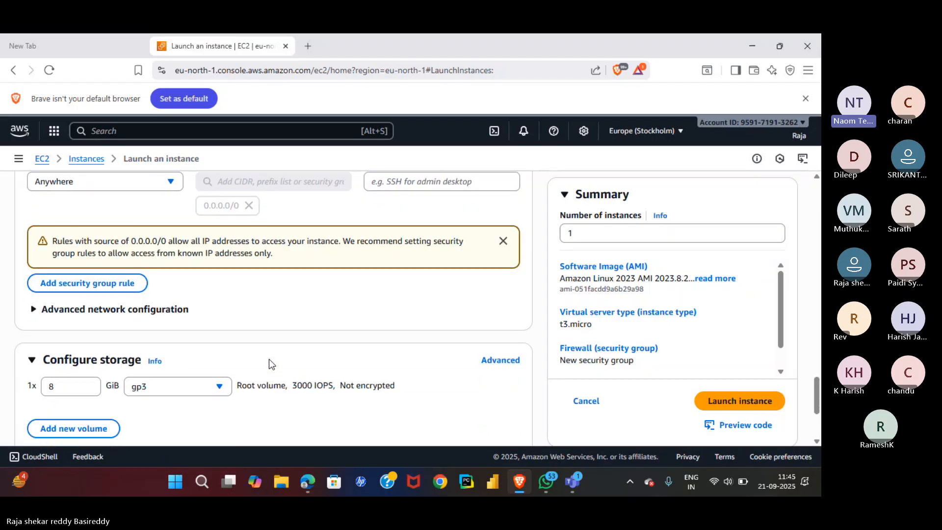
scroll(269, 359, down, 1)
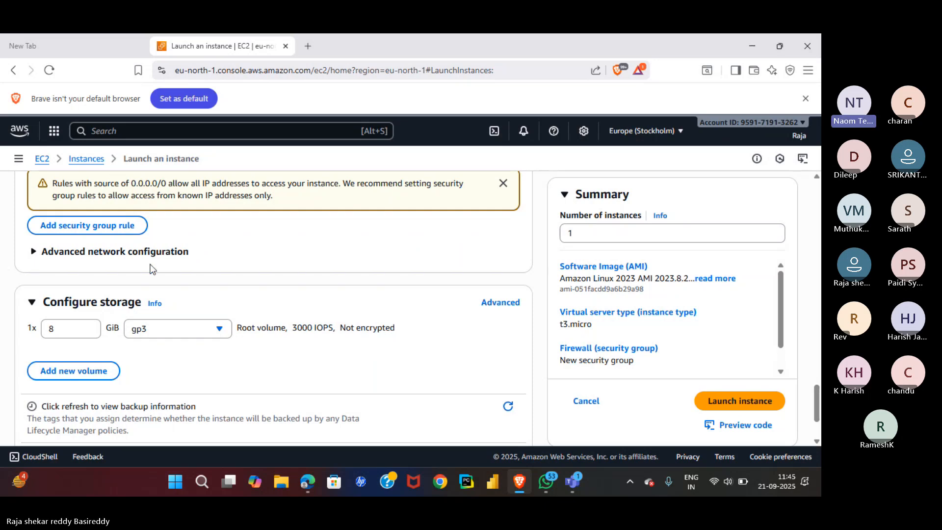
Change the root gp3 volume size from 8 to 10 GiB
scroll(156, 273, down, 1)
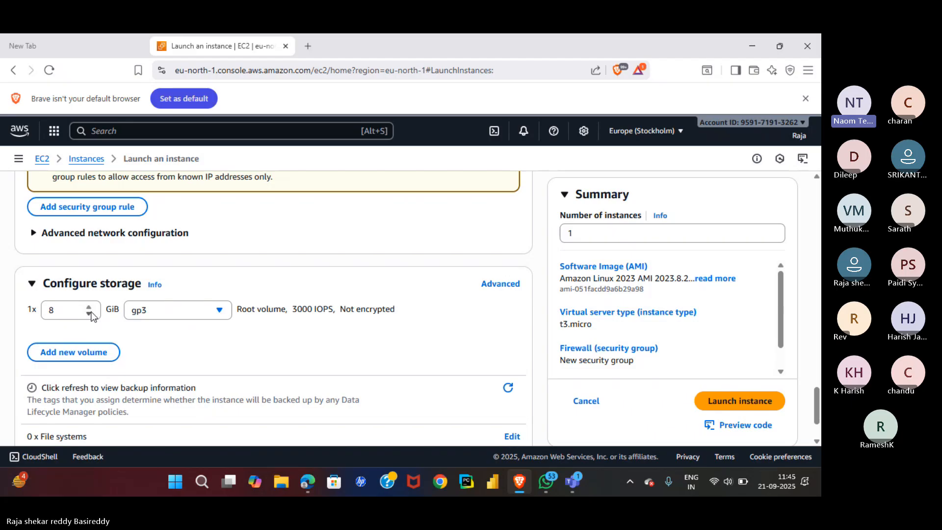
scroll(92, 314, down, 2)
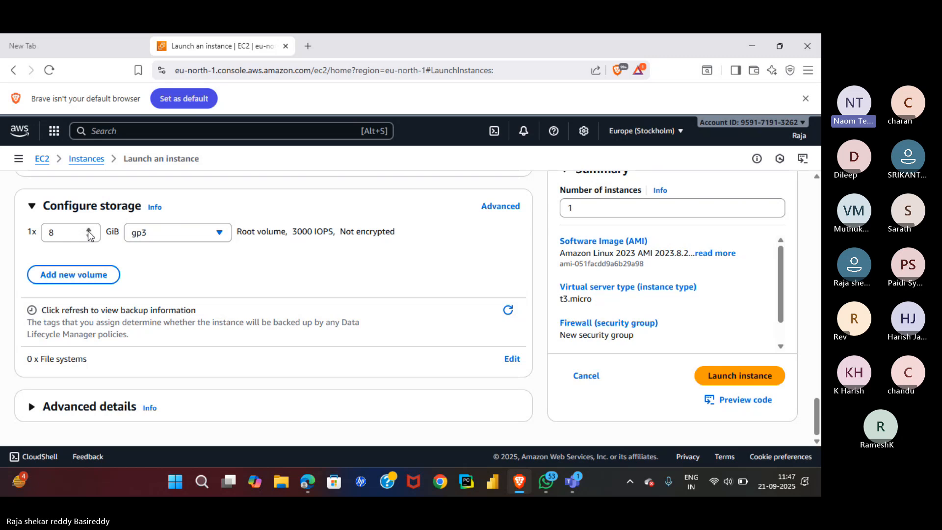
double_click(71, 234)
text(10)
Launch the configured instance from the Summary panel
click(735, 376)
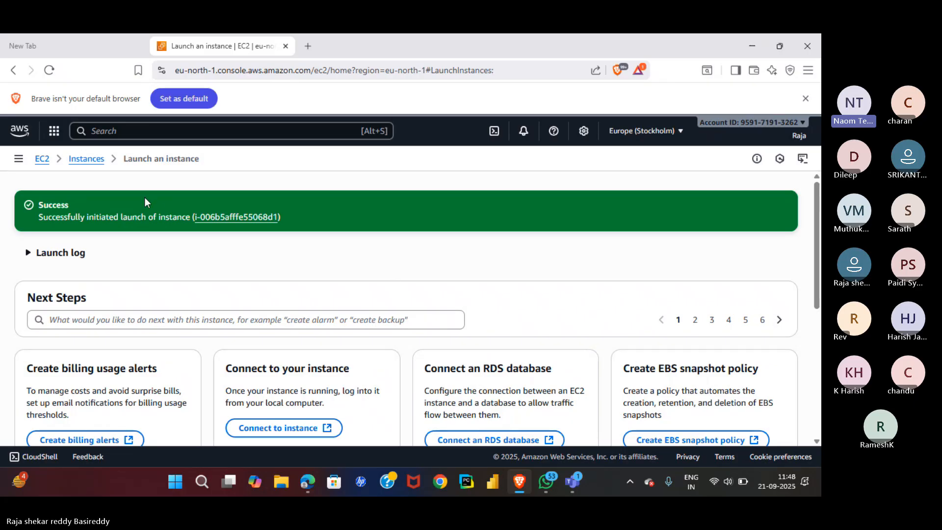
Go to the Instances list and scroll across its columns to review Test1 running as t3.micro
click(92, 163)
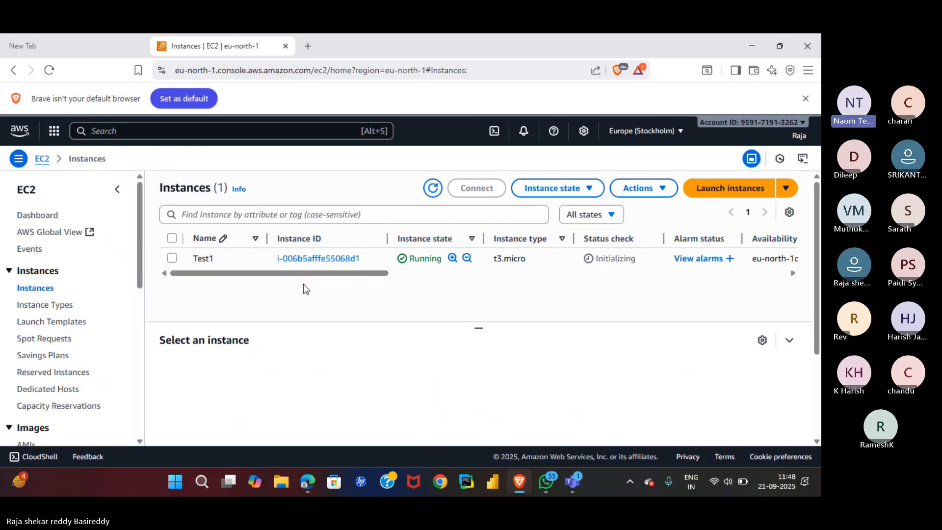
drag(302, 274, 335, 277)
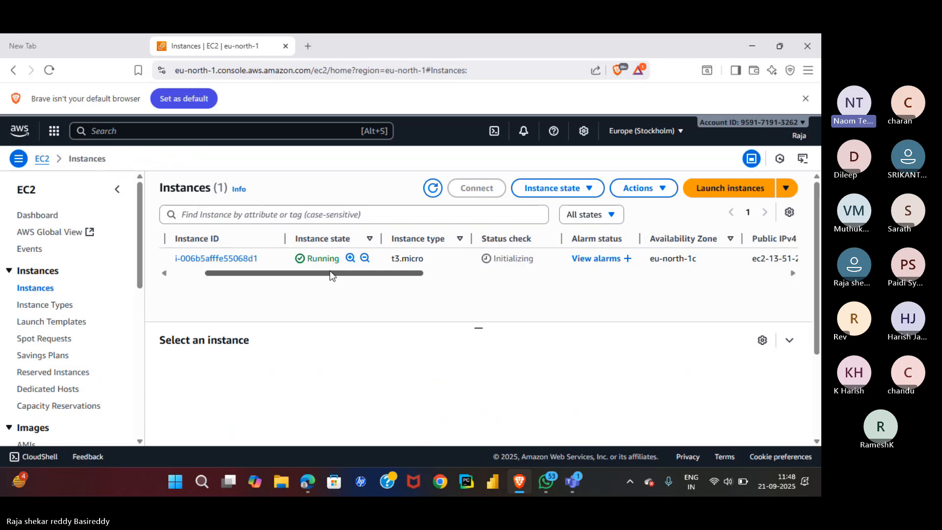
drag(330, 275, 338, 277)
drag(343, 273, 377, 276)
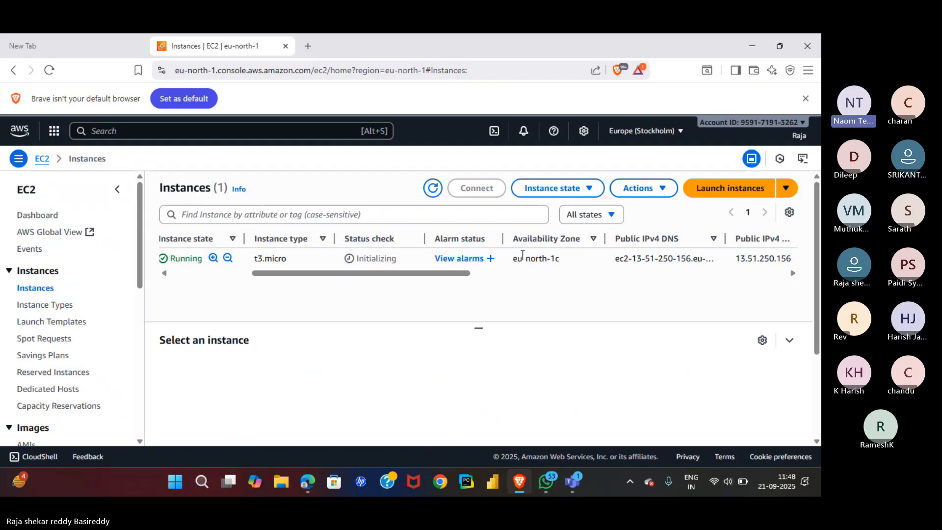
drag(453, 274, 507, 274)
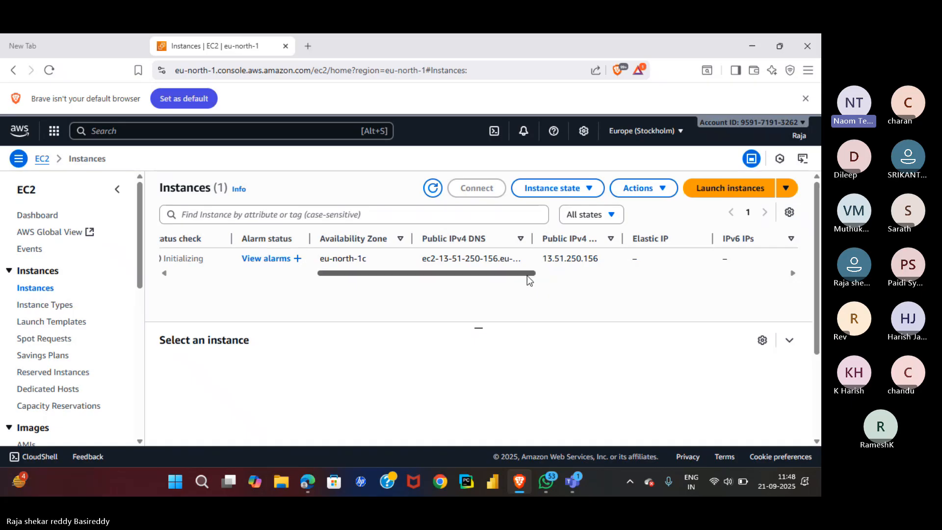
drag(527, 275, 663, 283)
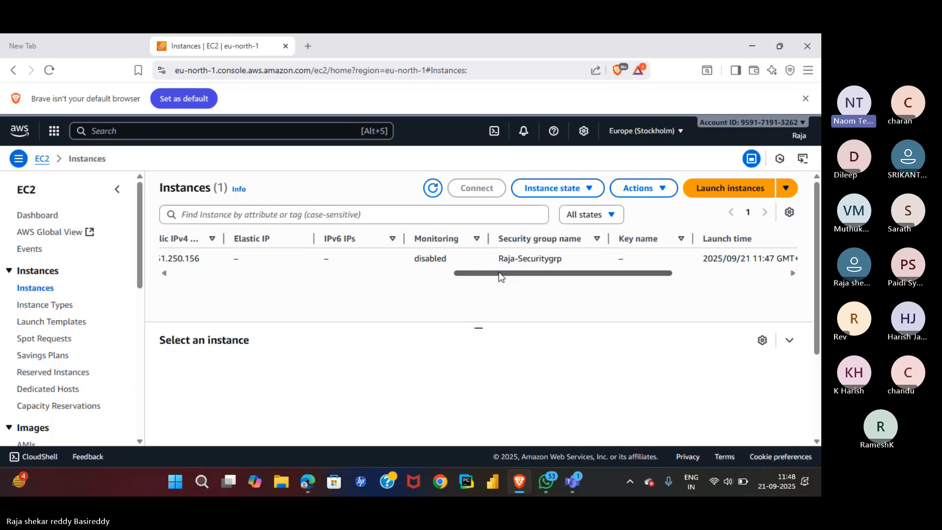
drag(499, 272, 670, 278)
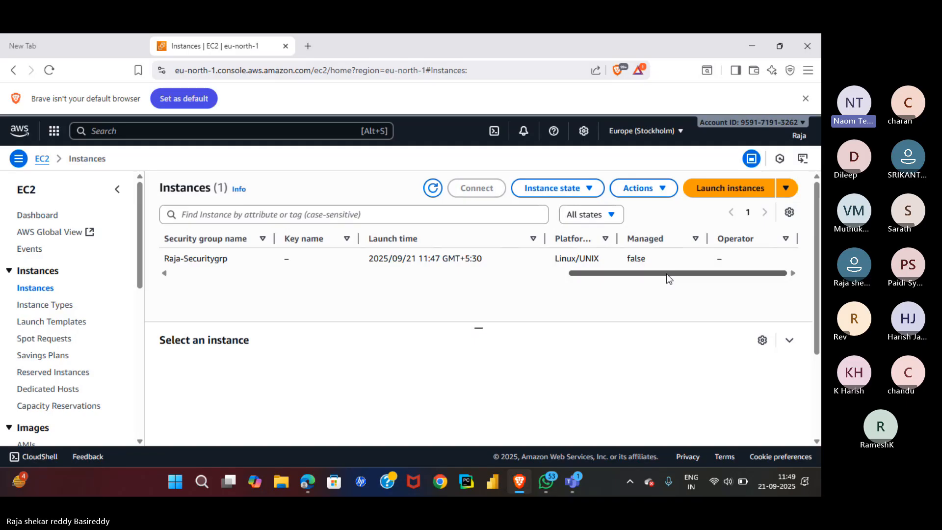
mouse_move(666, 273)
mouse_down()
mouse_move(567, 283)
mouse_move(407, 278)
mouse_move(204, 246)
mouse_up()
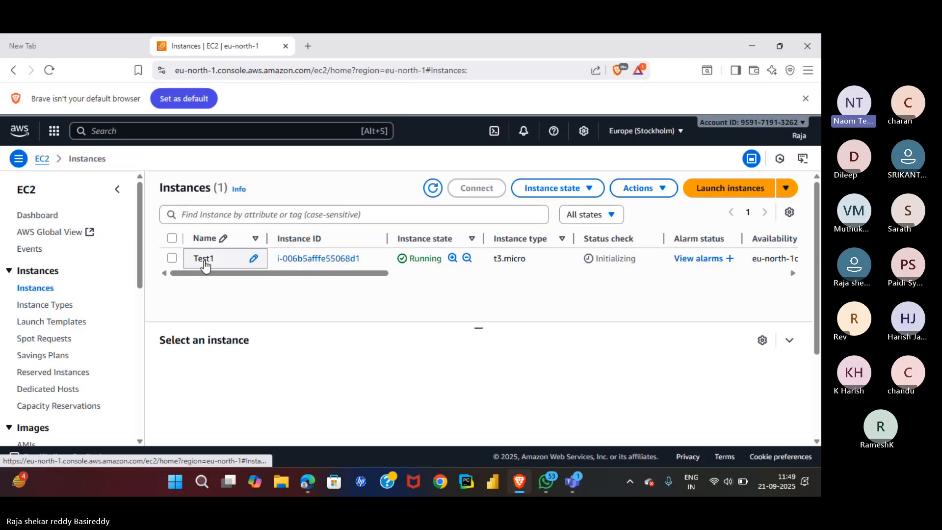
Select the Test1 instance and open its Connect to instance page
click(172, 258)
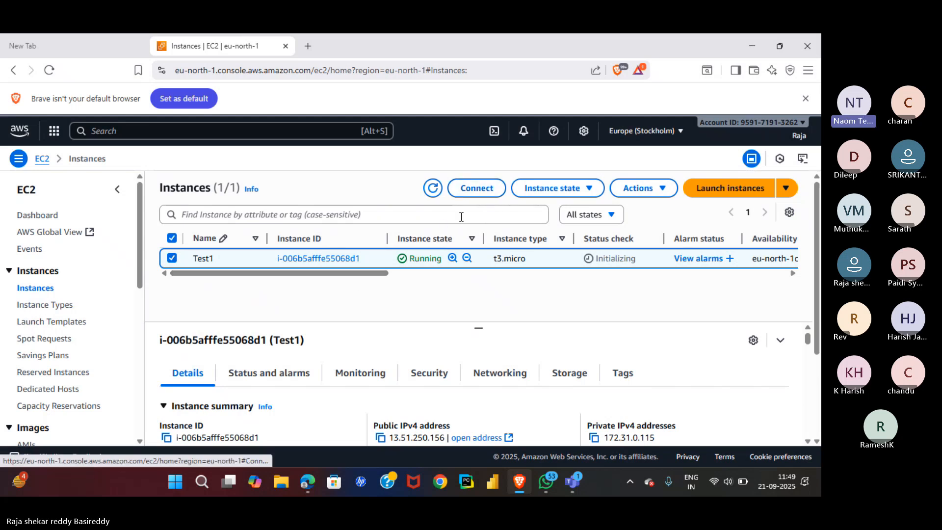
click(475, 193)
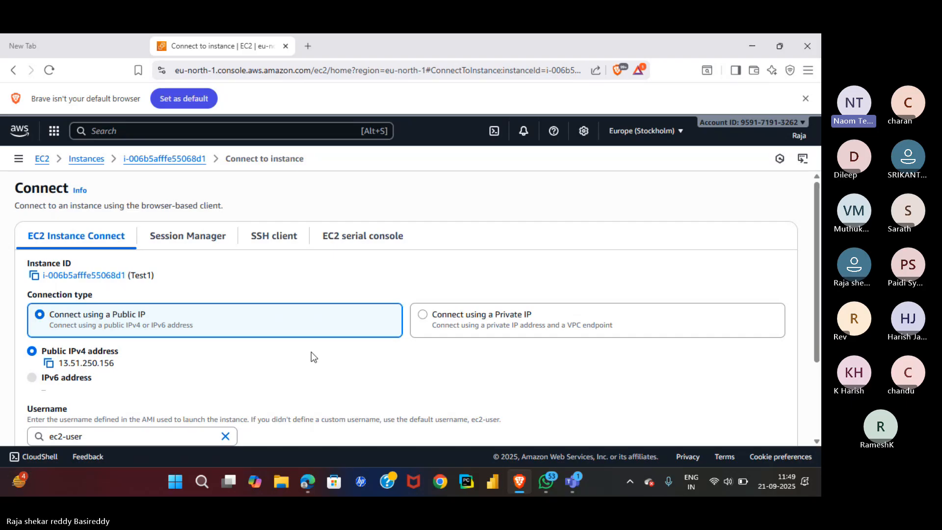
Choose ec2-user as the username and start the EC2 Instance Connect session to Test1
scroll(311, 352, down, 1)
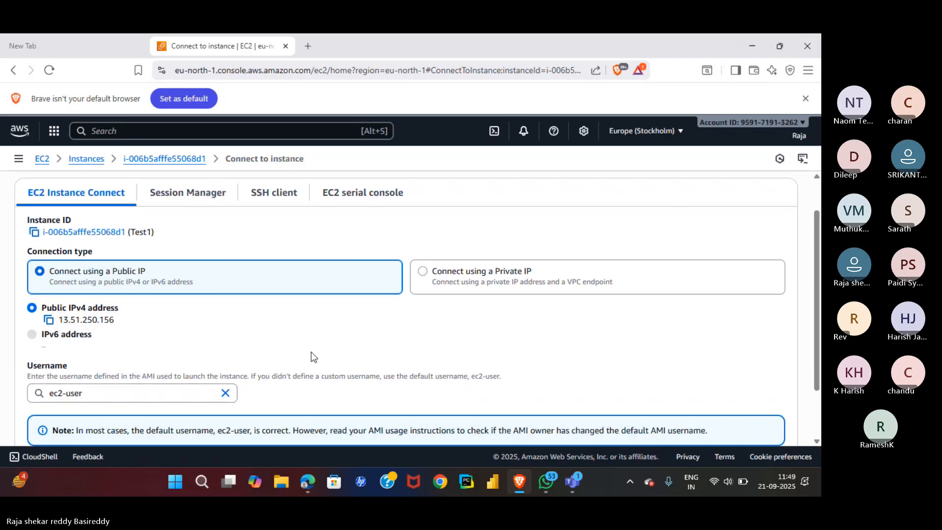
scroll(311, 351, down, 1)
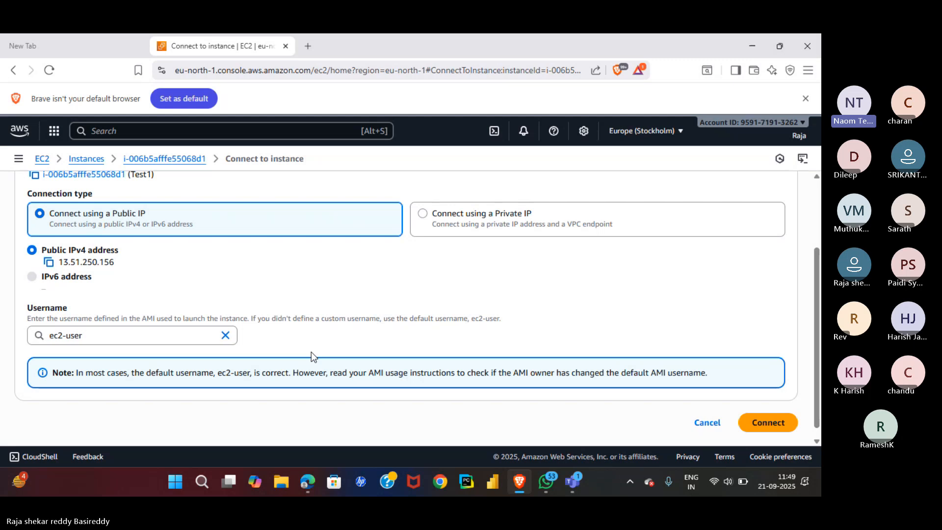
click(760, 425)
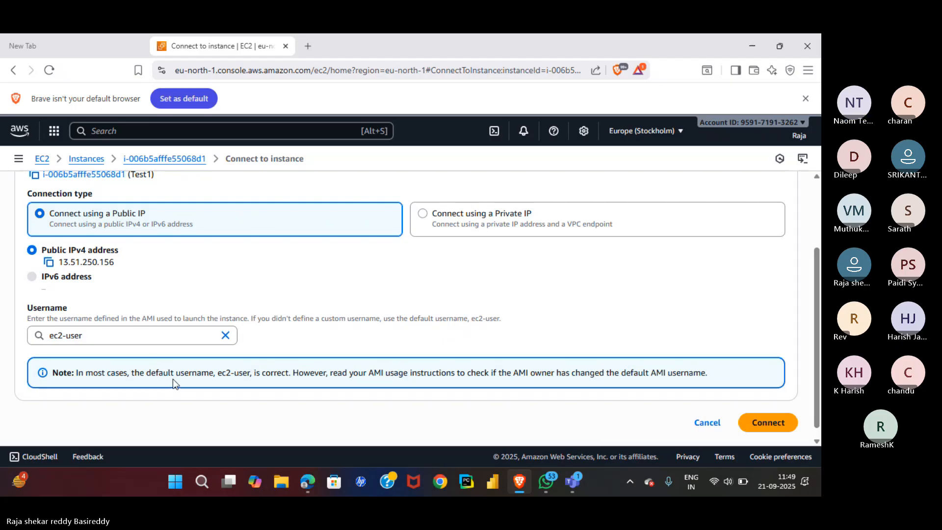
click(77, 335)
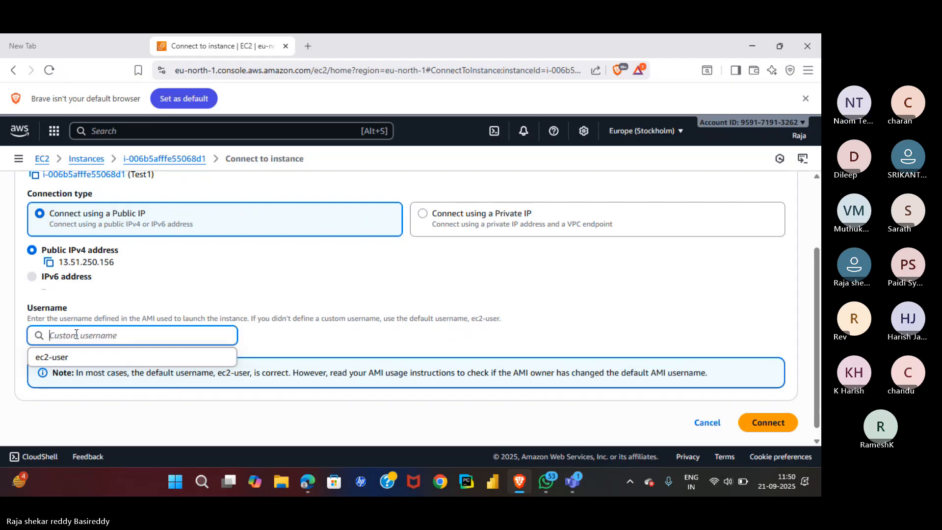
click(78, 357)
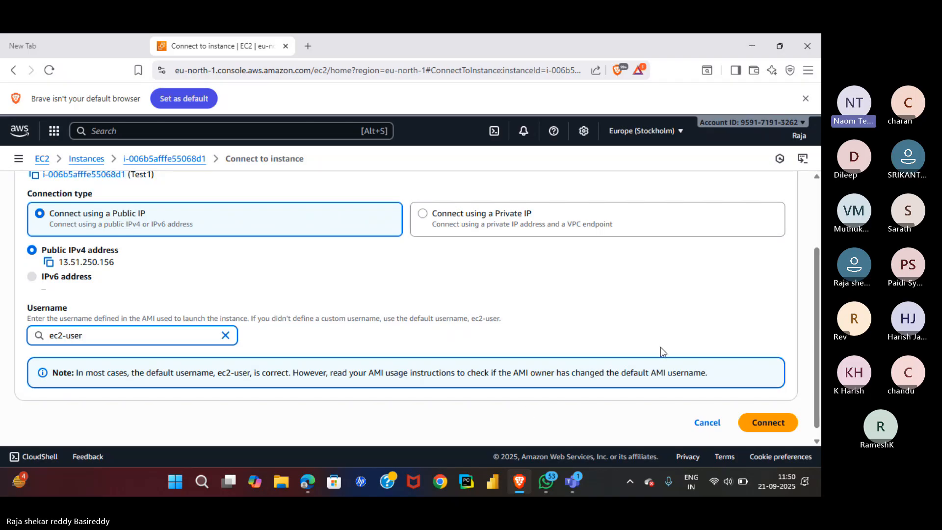
click(762, 430)
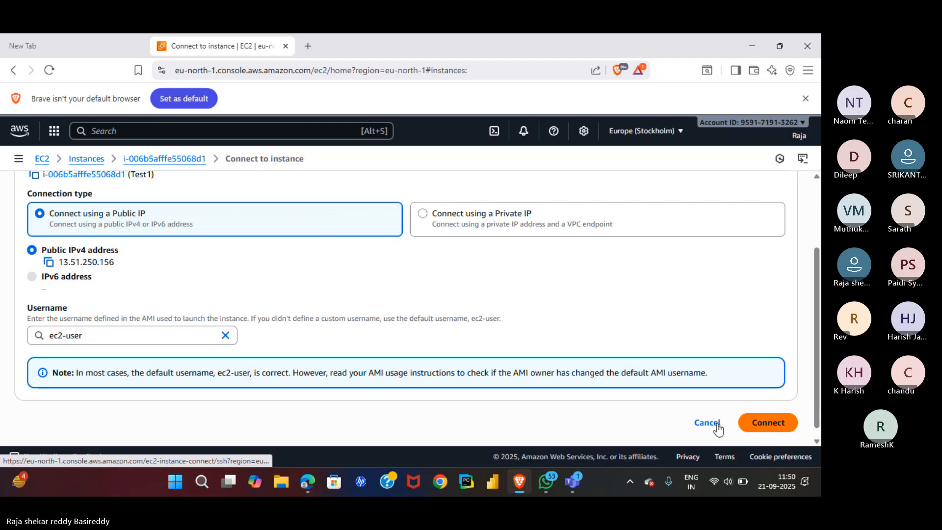
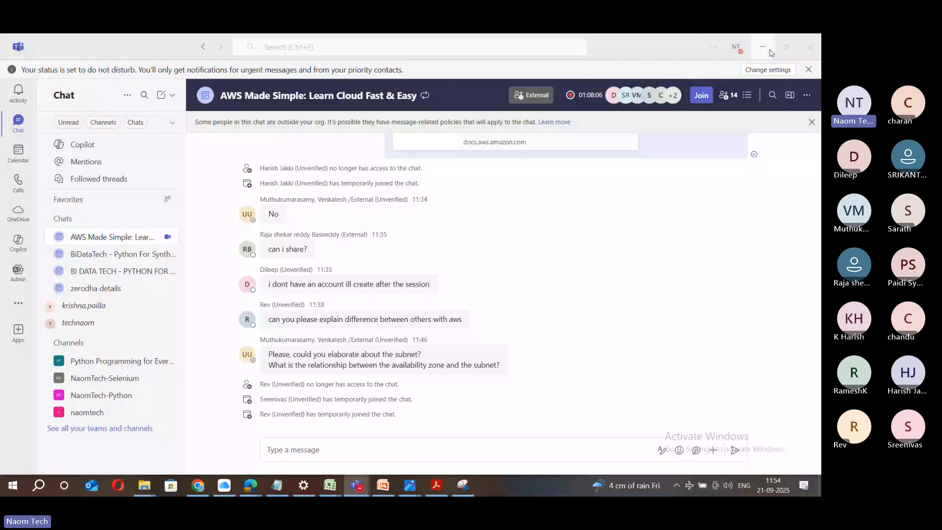
Minimize the Teams chat, Chrome EC2 console and Edge mail windows to reveal the AMI slide
click(764, 48)
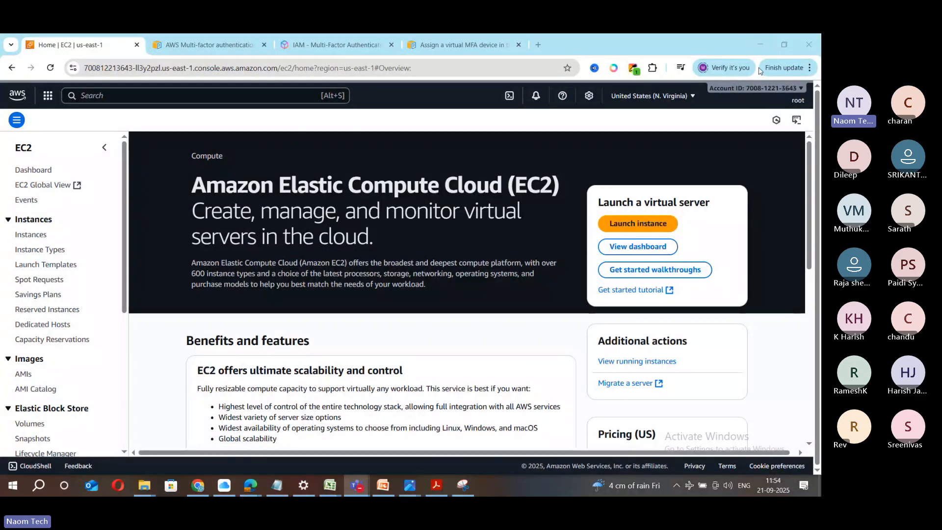
click(761, 45)
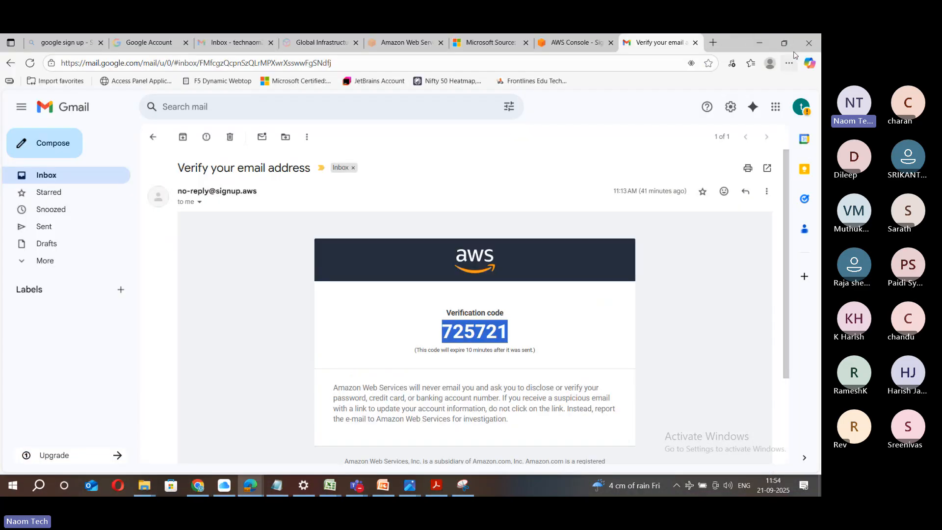
click(760, 42)
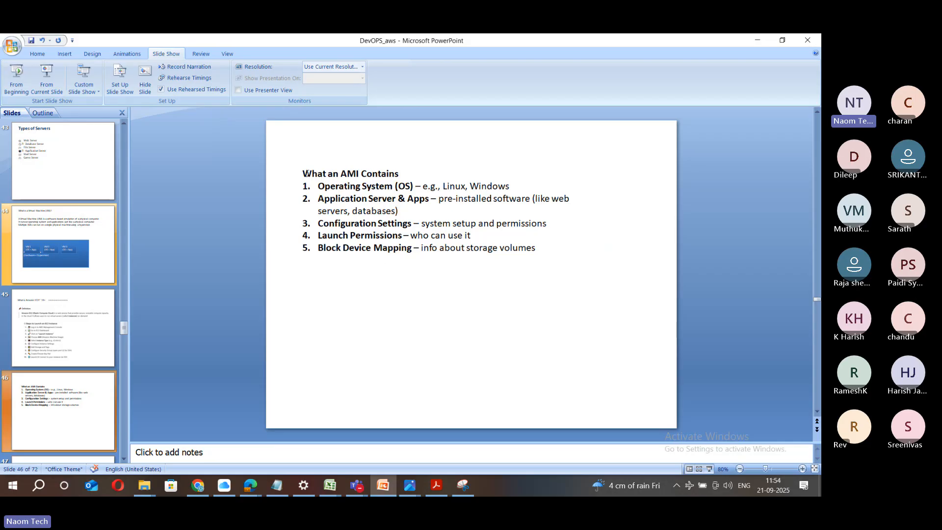
Highlight the 'What an AMI Contains' title and its five components on slide 46
drag(302, 174, 400, 173)
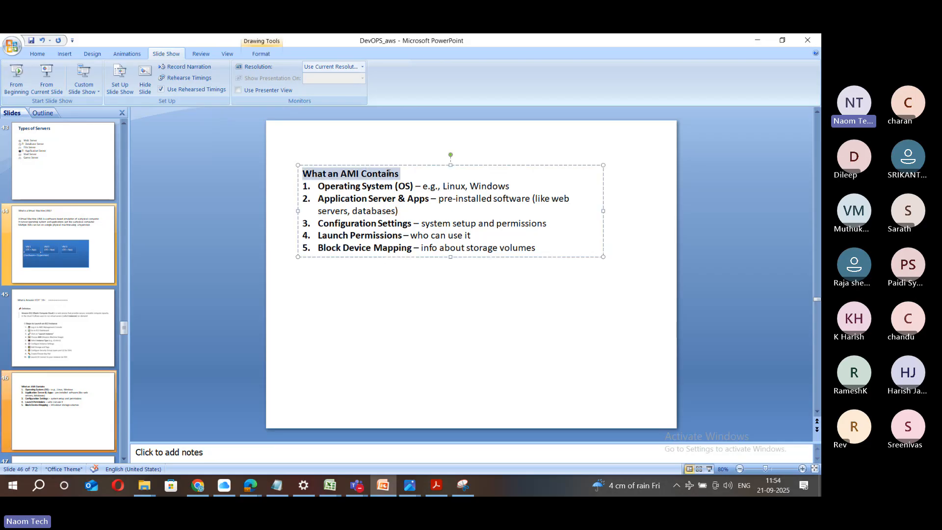
click(384, 173)
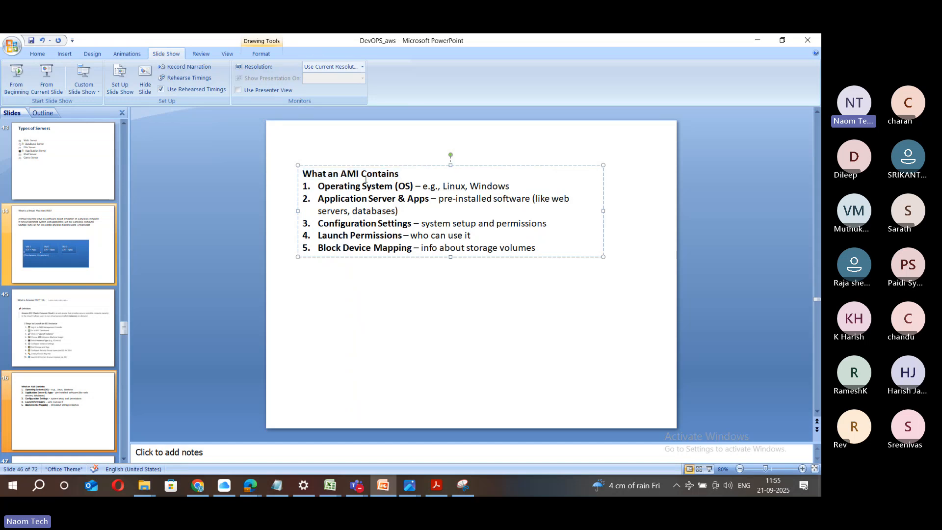
drag(318, 187, 396, 187)
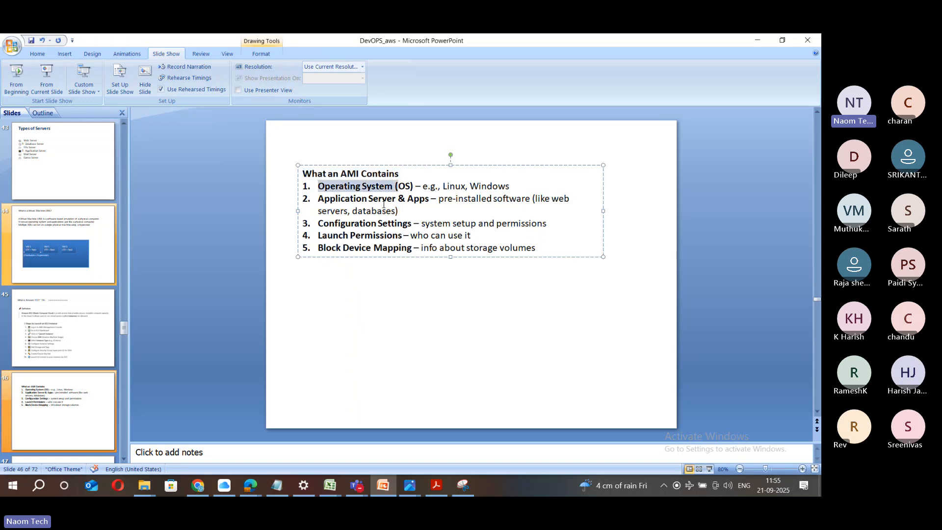
drag(318, 199, 423, 202)
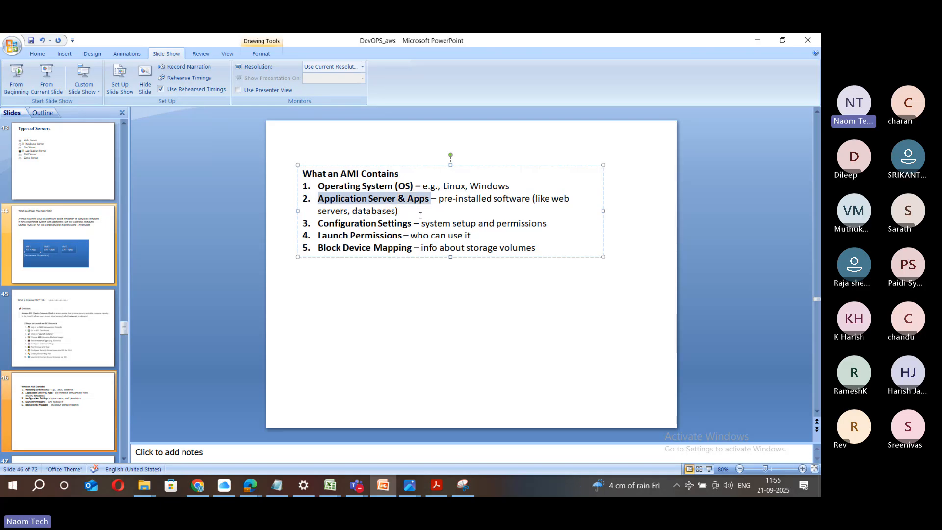
drag(332, 230, 416, 225)
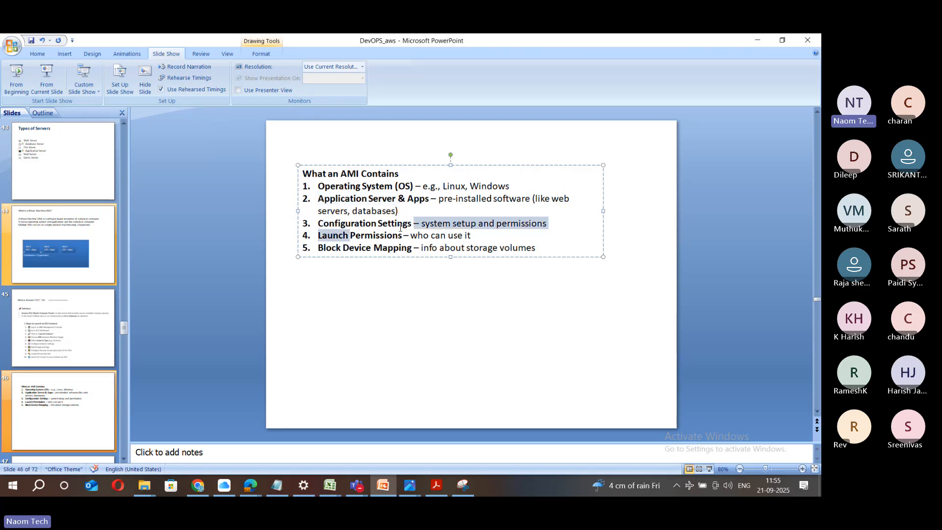
click(372, 224)
drag(323, 224, 364, 225)
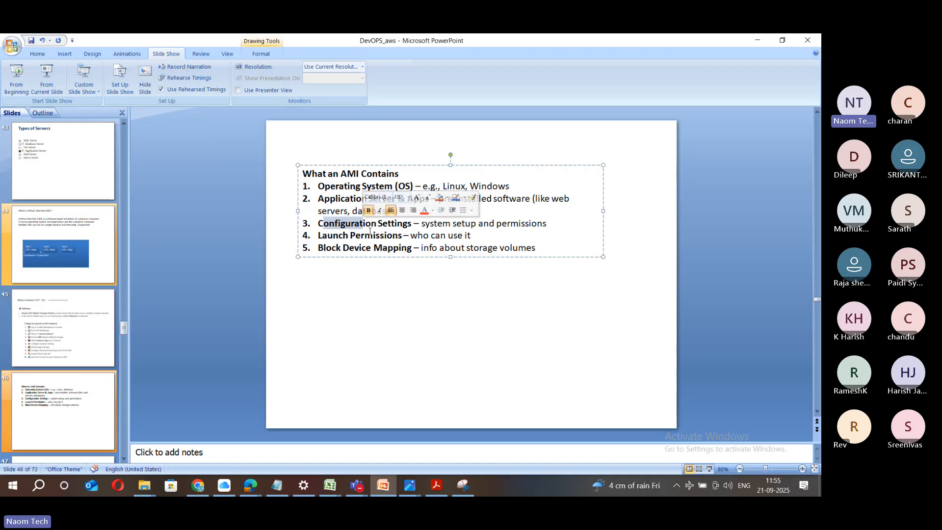
drag(342, 239, 354, 239)
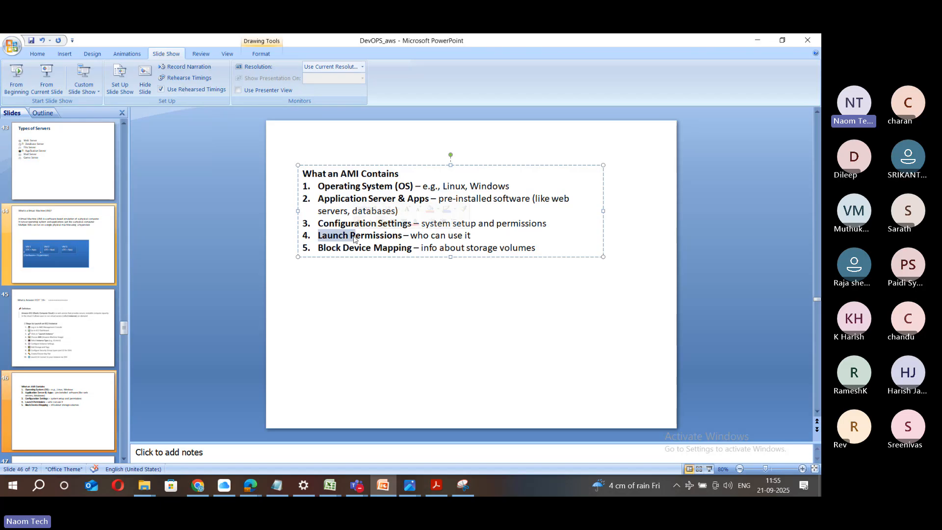
click(358, 240)
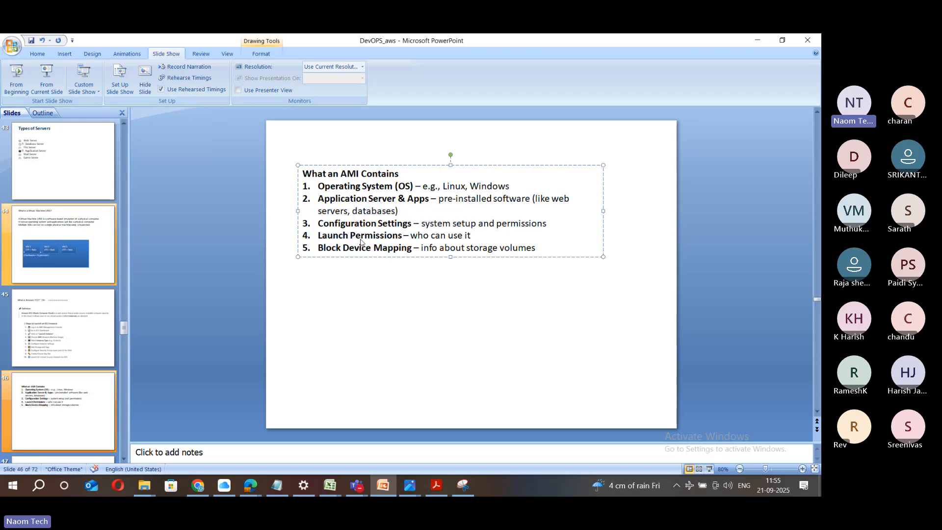
drag(333, 236, 400, 236)
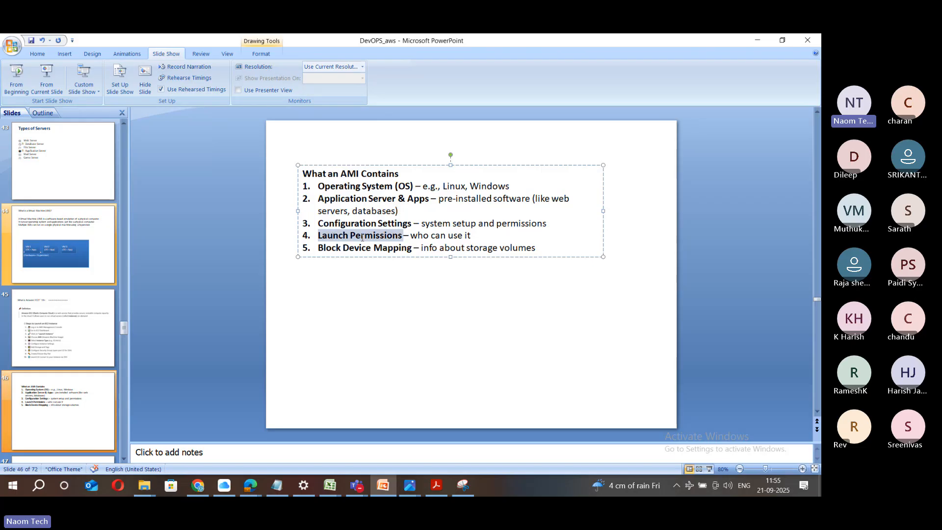
drag(322, 248, 382, 247)
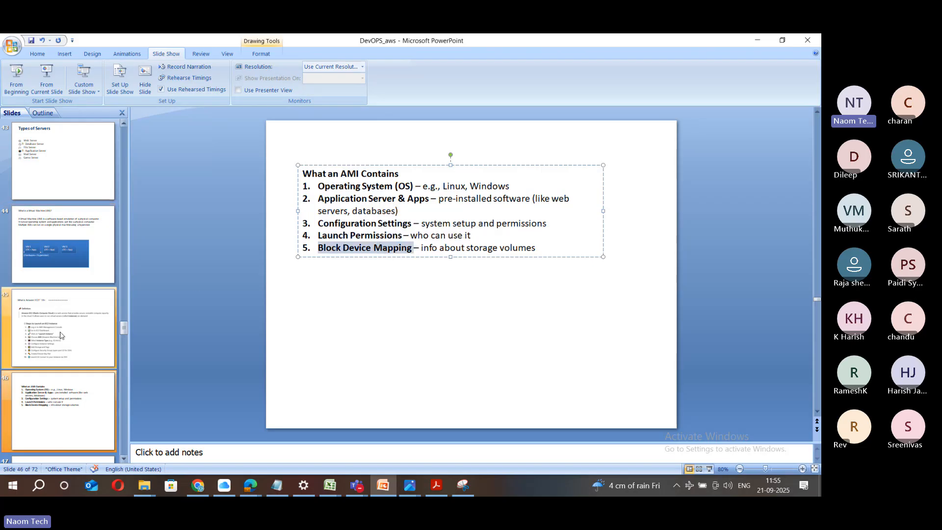
Browse slides 45 to 48 about AMIs and instance types, then return to the EC2 console
click(78, 328)
click(63, 417)
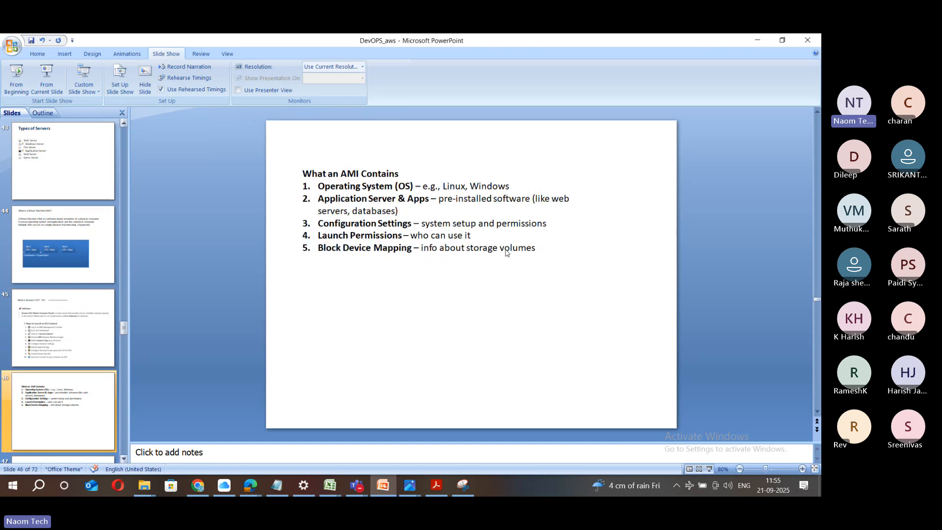
scroll(40, 363, down, 3)
click(67, 356)
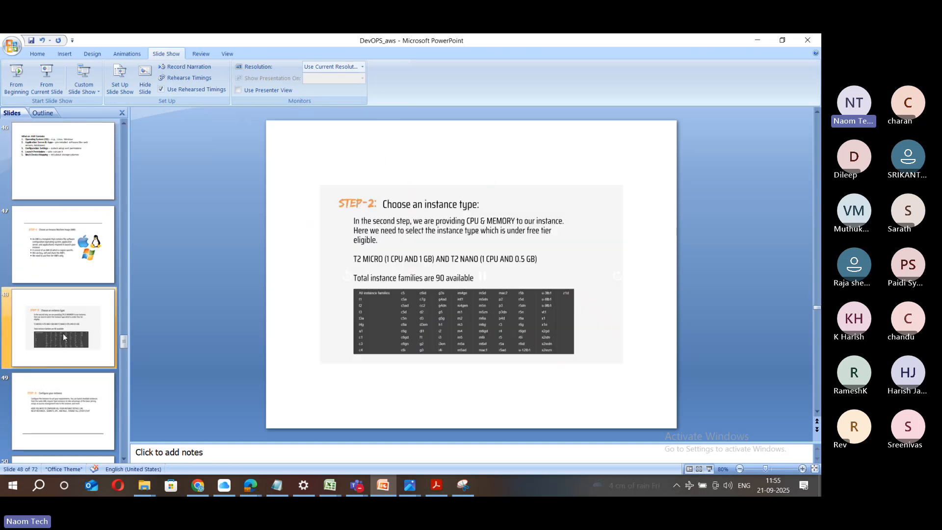
click(84, 249)
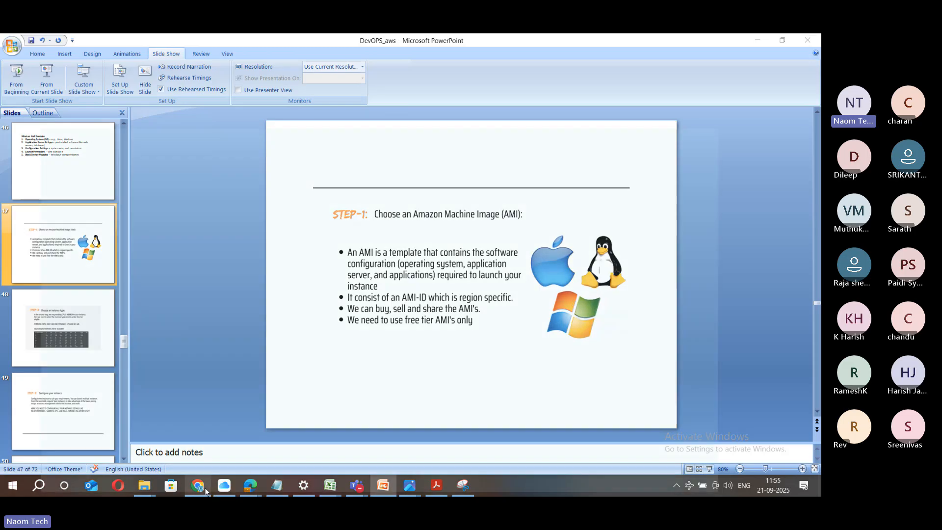
click(200, 486)
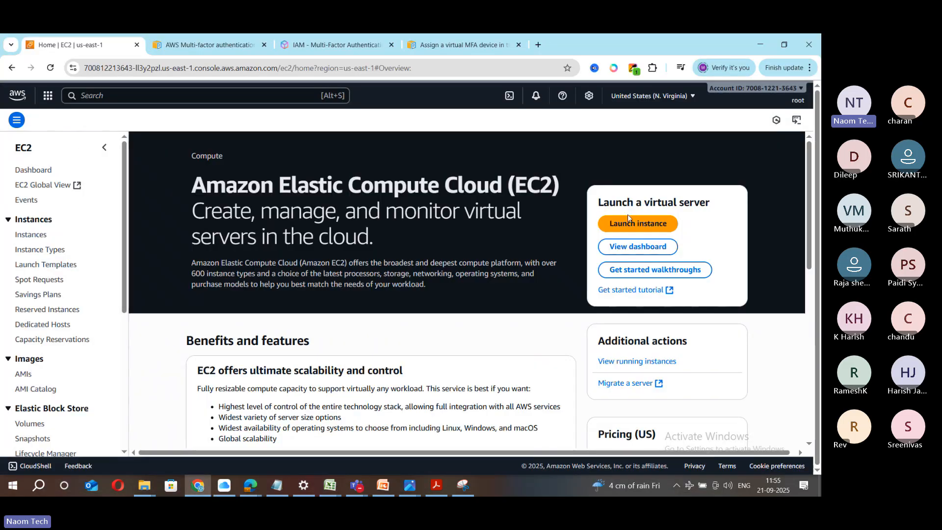
Back out of the launch form and open the EC2 service by searching 'EC2'
click(647, 227)
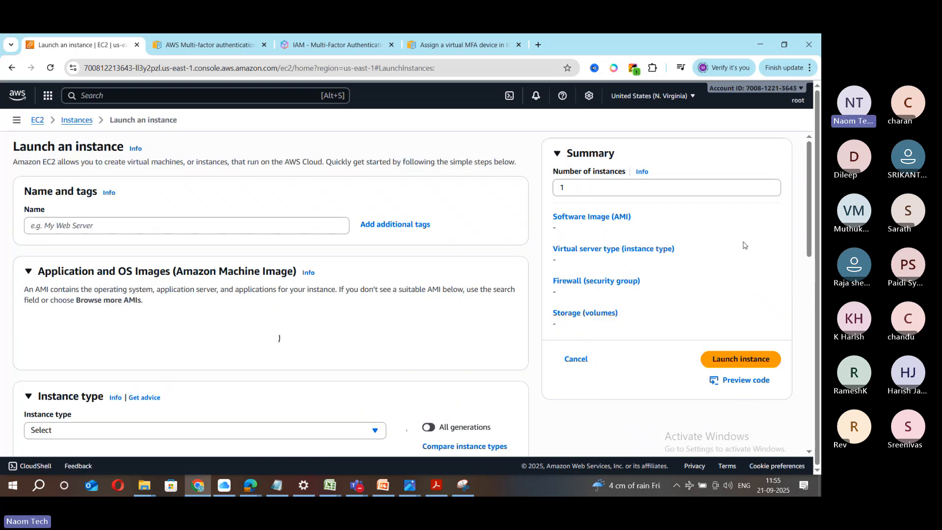
click(12, 67)
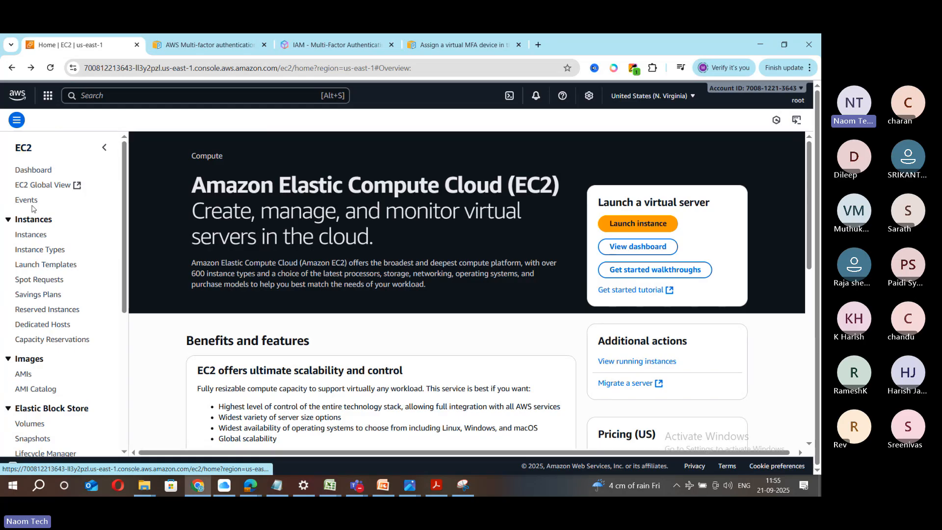
click(137, 97)
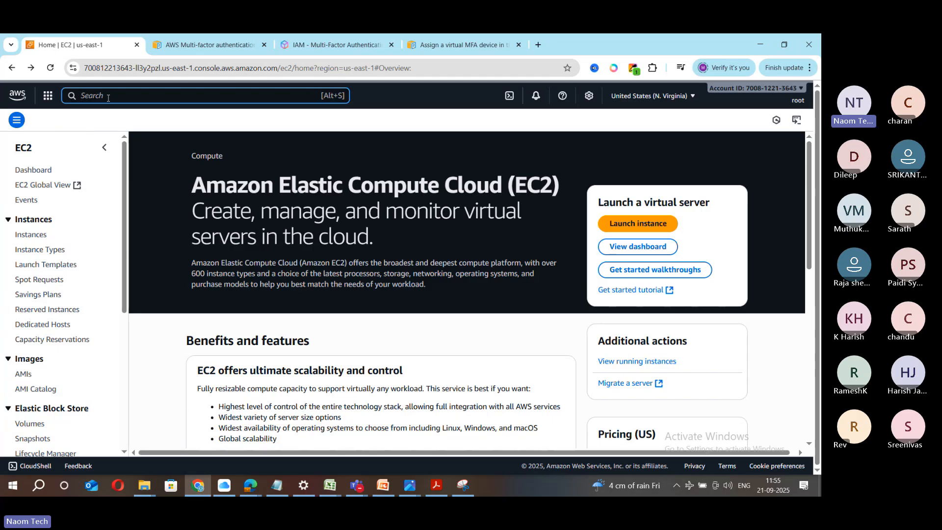
text(EC@)
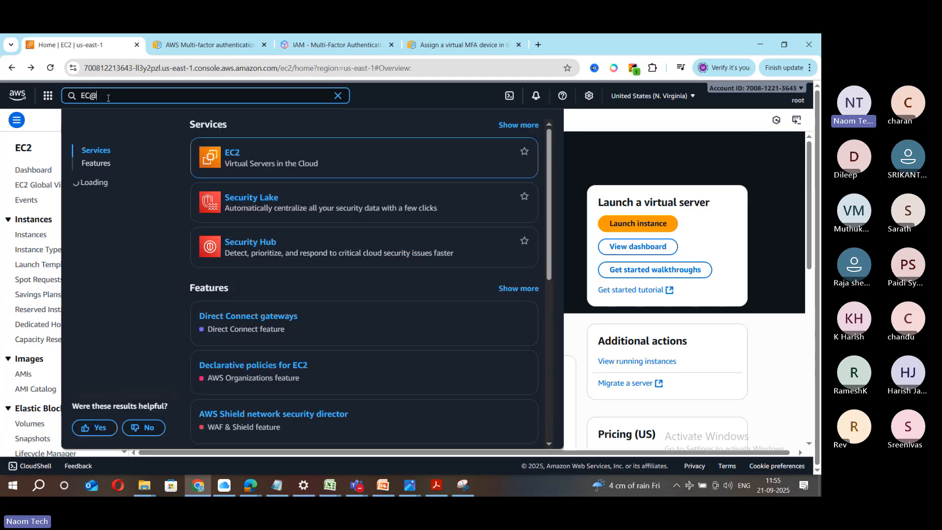
right_click(108, 98)
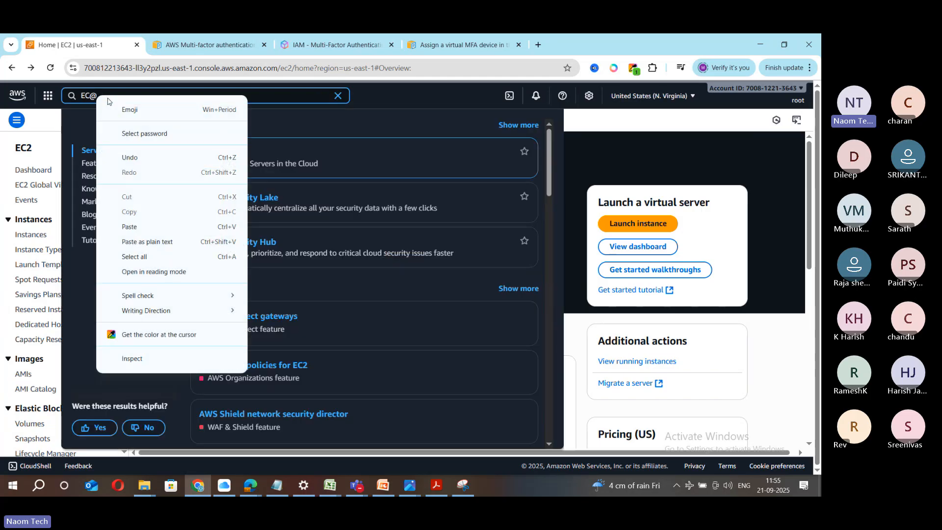
key(Escape)
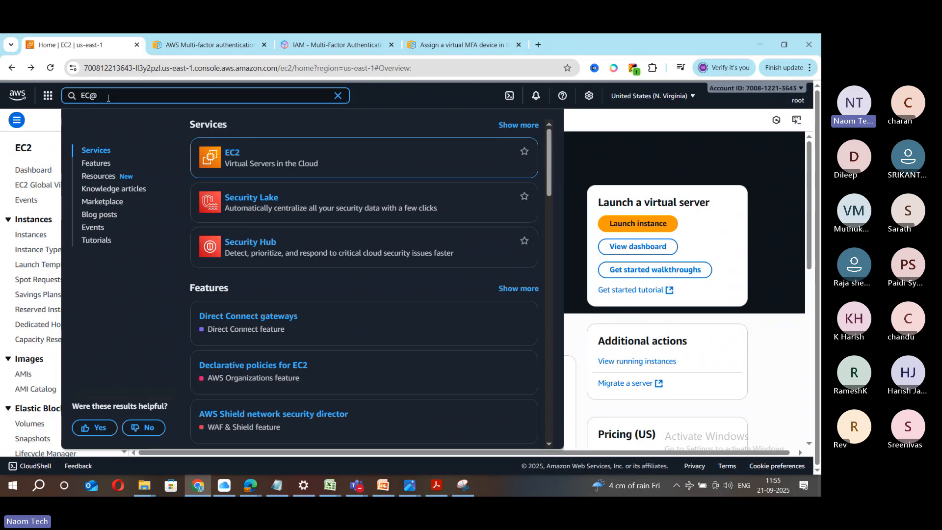
key(BackSpace)
text(2)
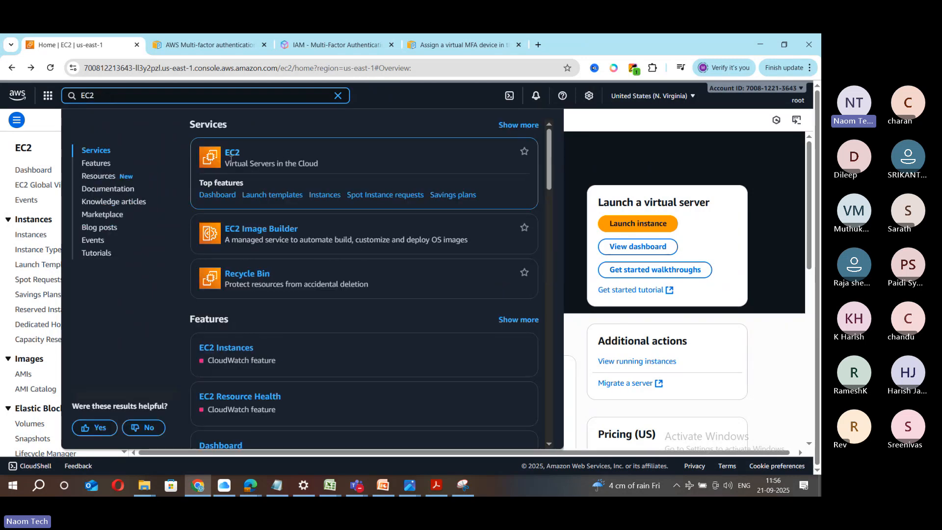
click(231, 155)
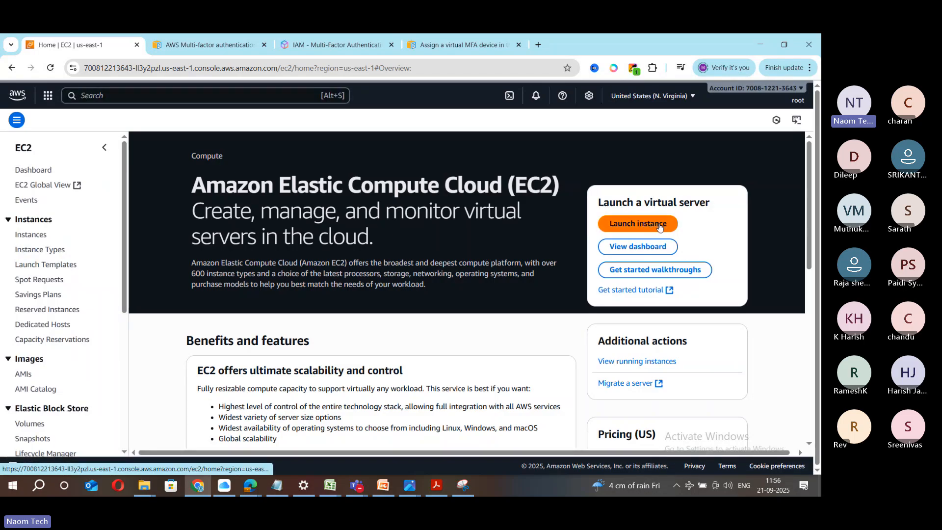
Glance at the launch instance form, then return to the EC2 Dashboard
click(657, 224)
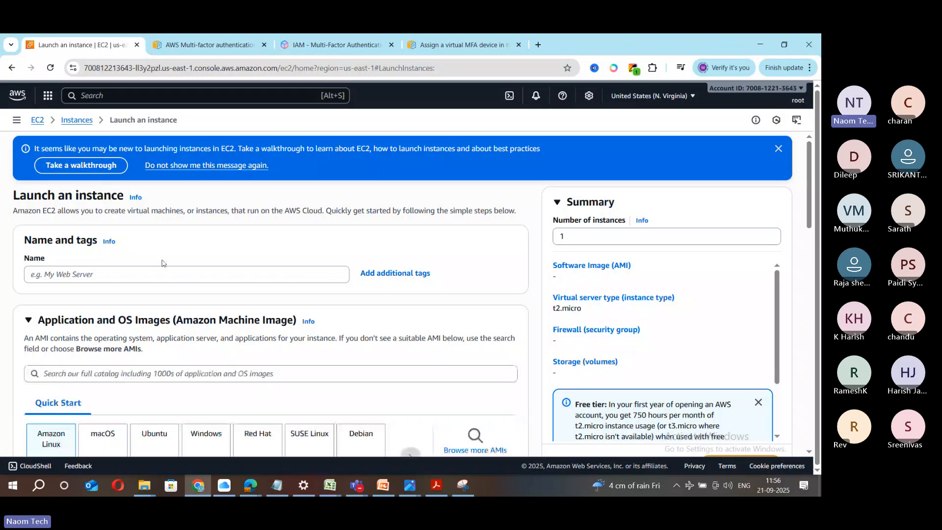
scroll(132, 235, down, 1)
scroll(157, 249, up, 1)
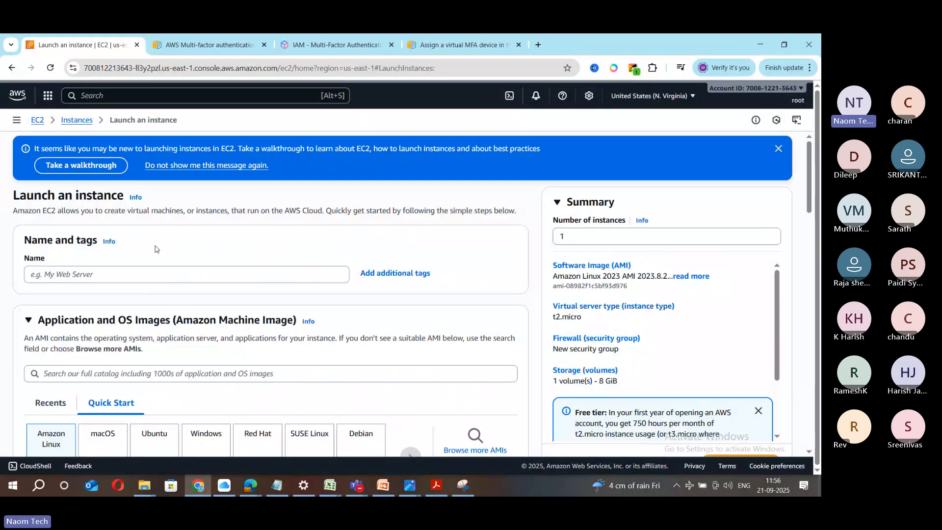
click(37, 119)
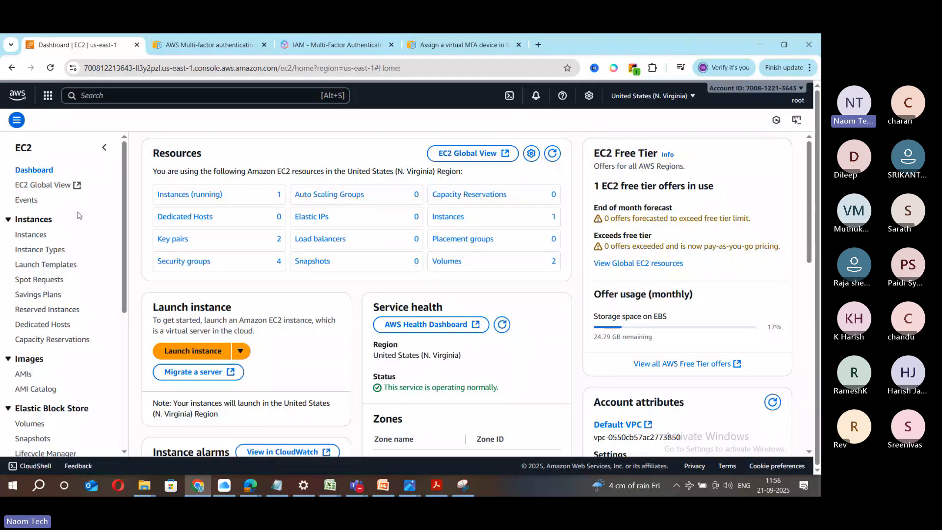
Open the Instances list and review the Actions and Instance state menus for the running t2.micro
click(32, 236)
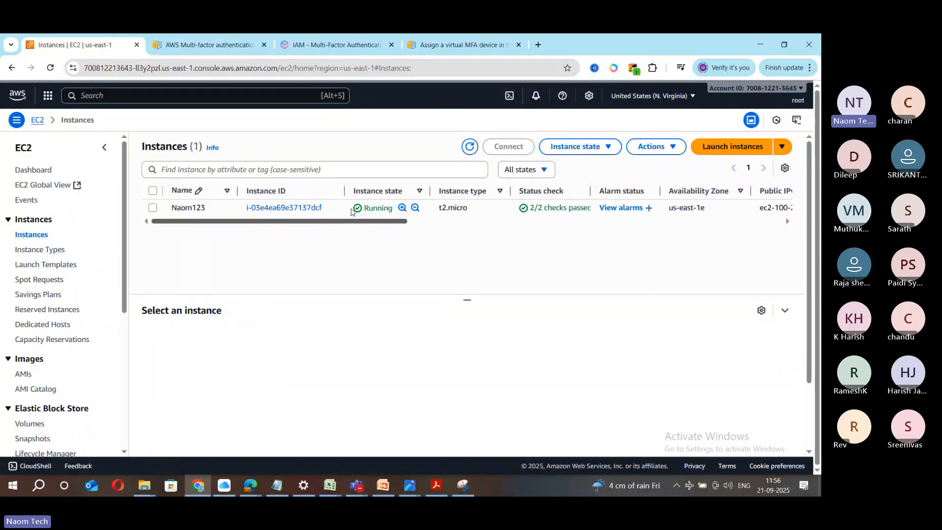
click(675, 147)
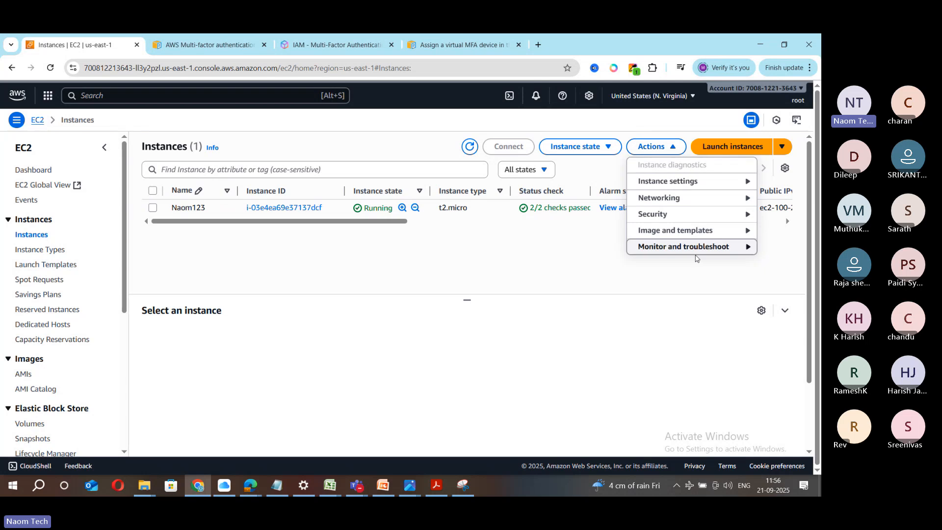
click(609, 148)
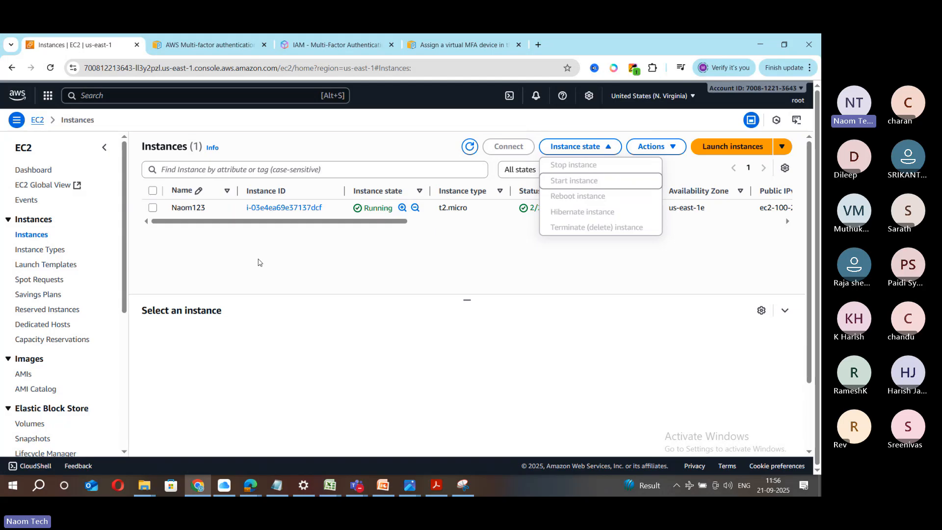
click(269, 271)
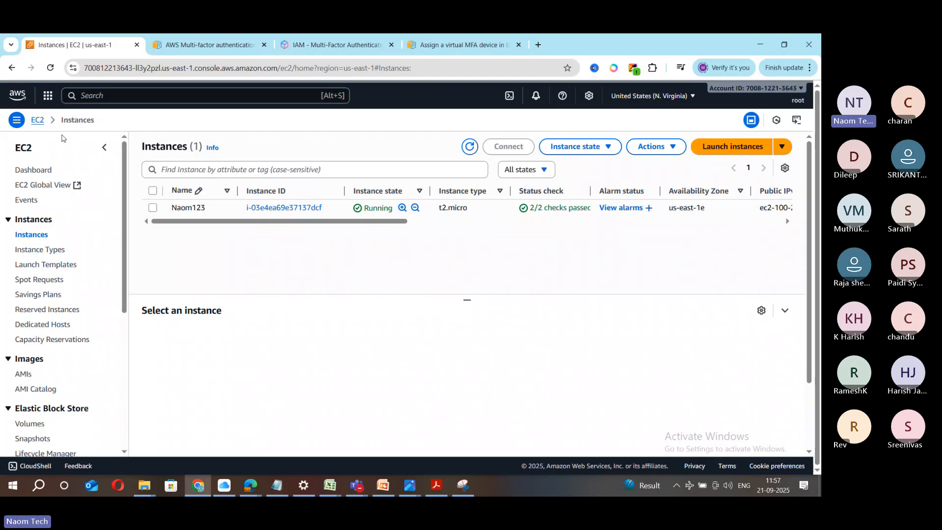
Open the launch form and review its Amazon Linux 2023, t2.micro defaults and key pair list unchanged
click(717, 154)
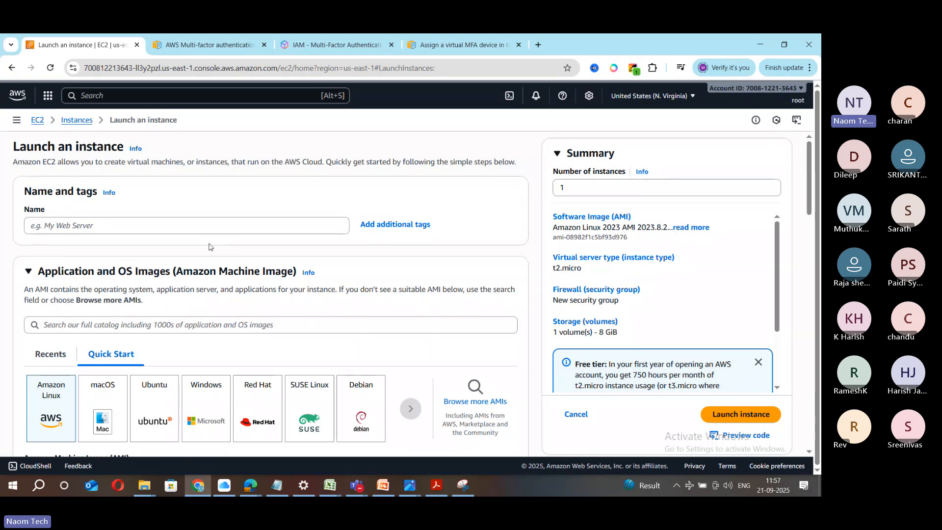
click(69, 229)
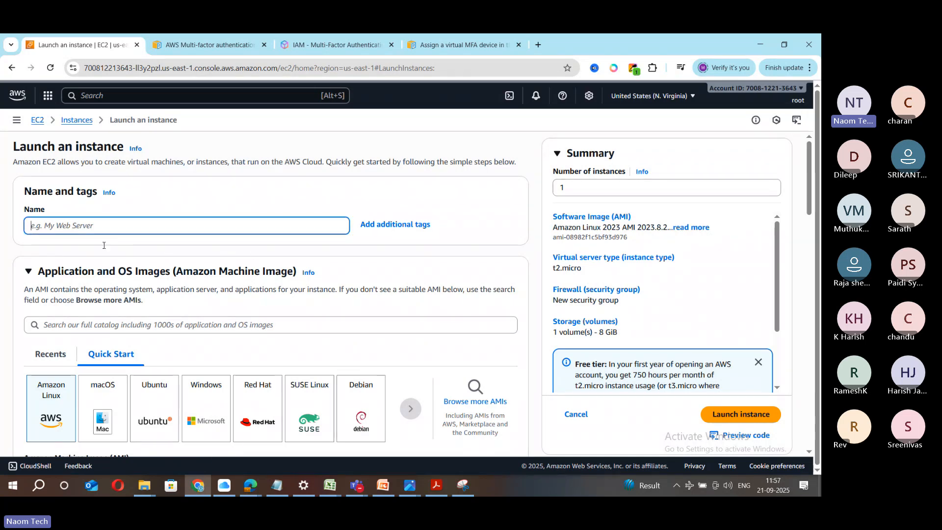
scroll(54, 293, down, 2)
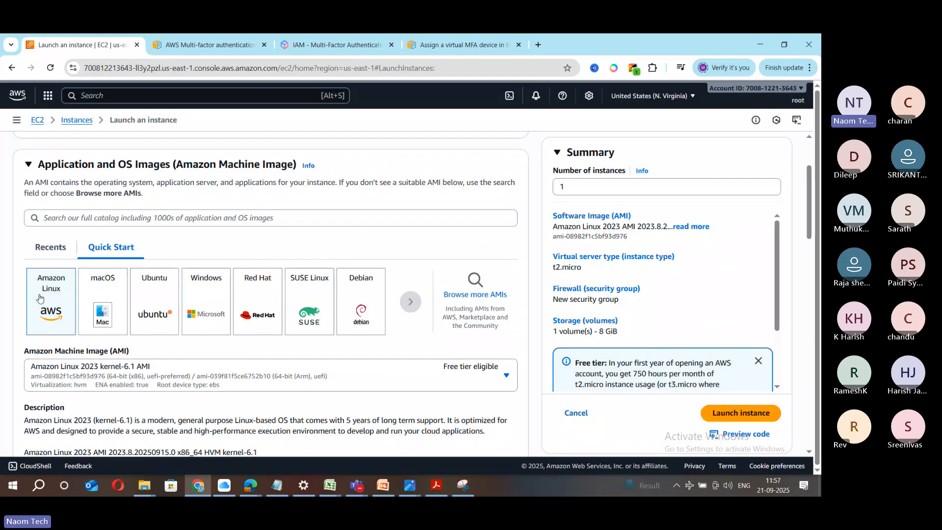
scroll(41, 298, down, 4)
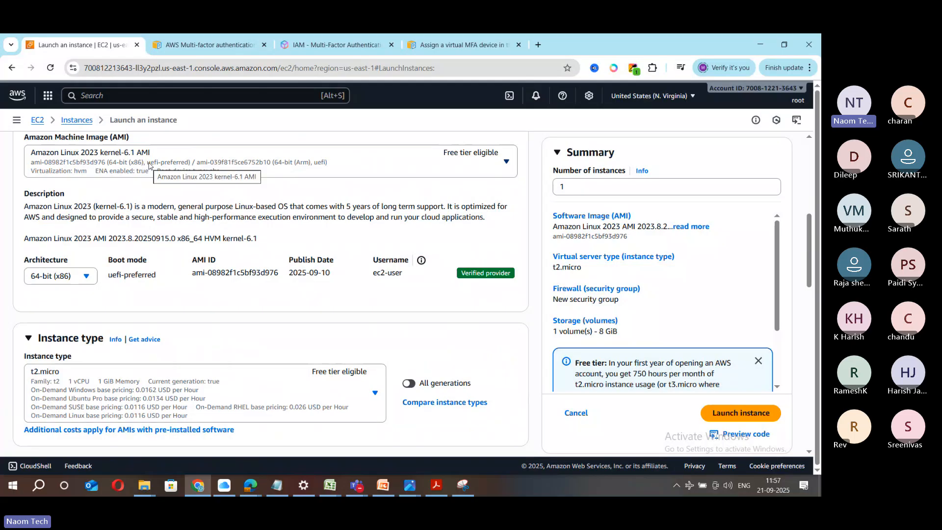
scroll(77, 241, down, 2)
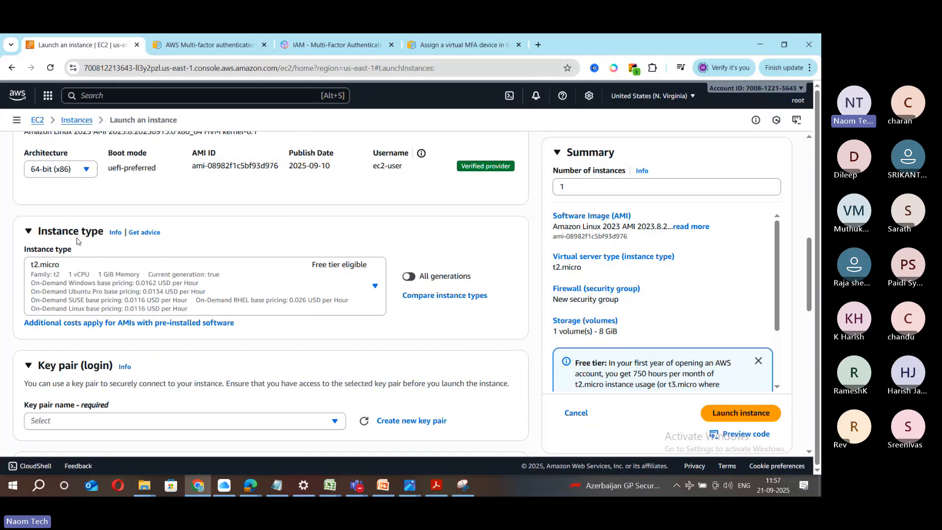
scroll(77, 241, down, 2)
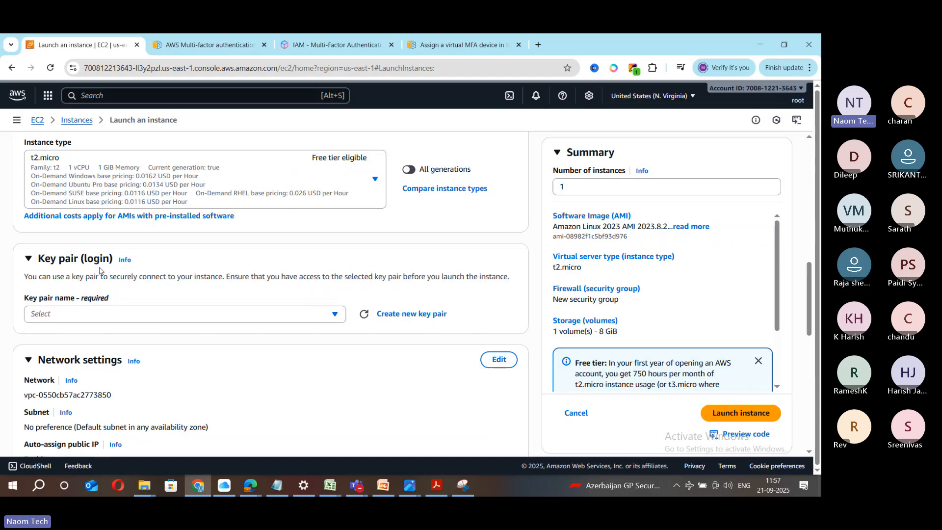
scroll(94, 267, down, 2)
click(101, 207)
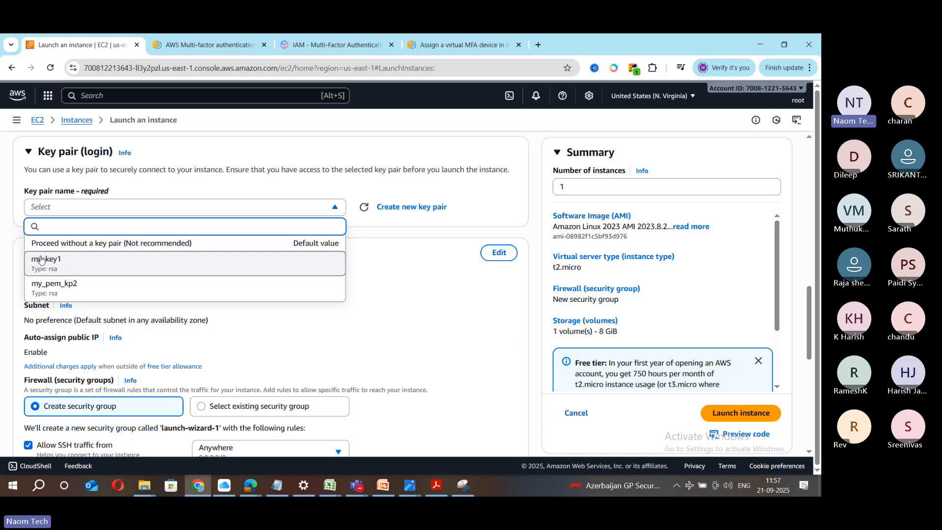
click(21, 220)
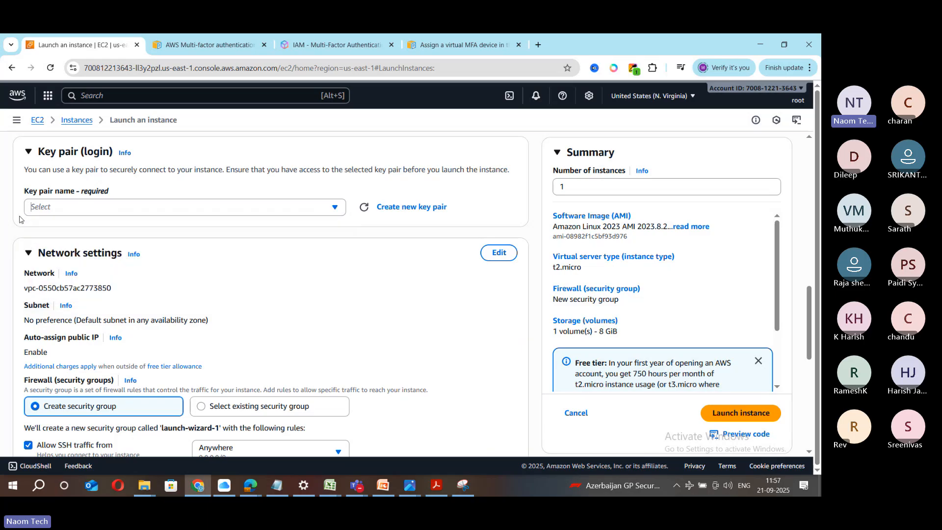
click(105, 194)
scroll(104, 194, down, 2)
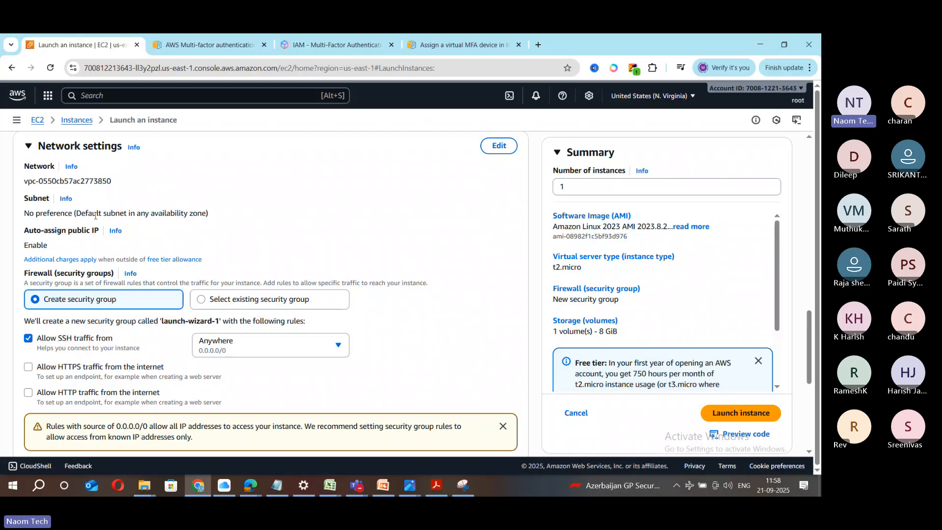
drag(82, 214, 202, 214)
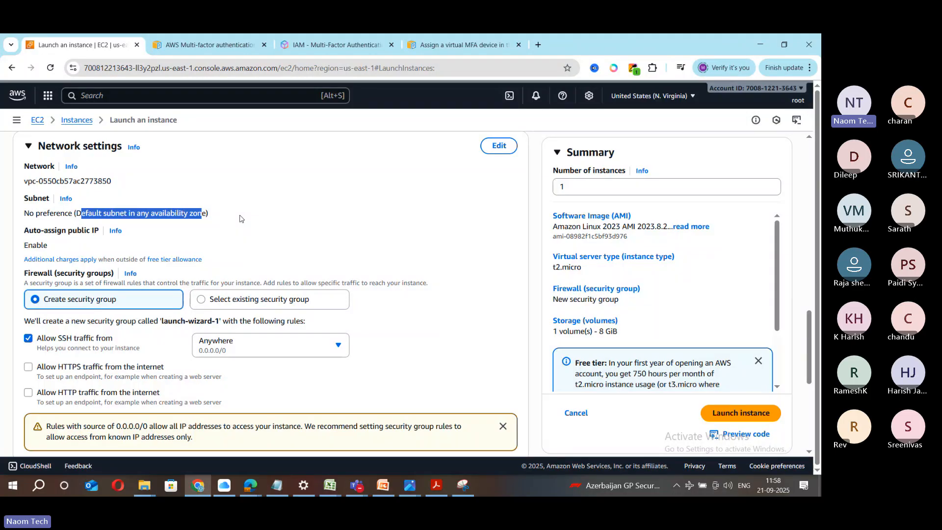
click(264, 208)
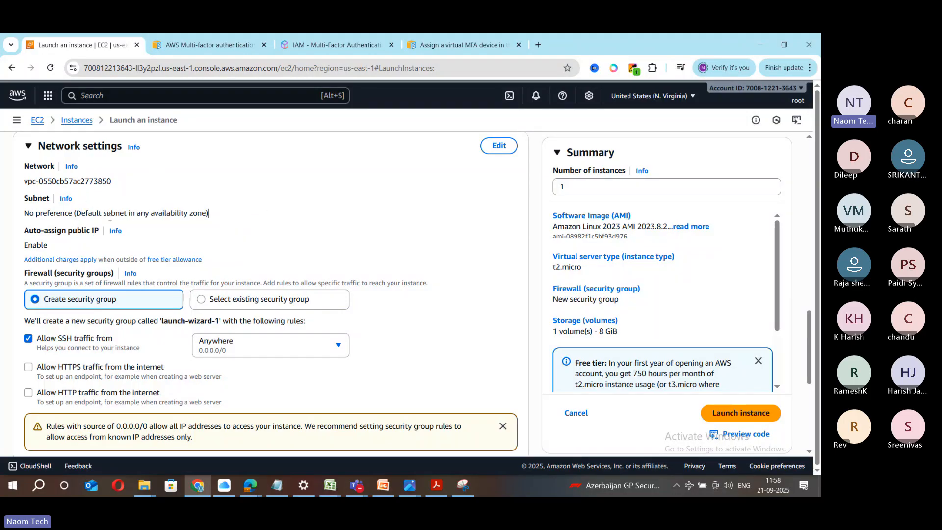
scroll(274, 211, down, 5)
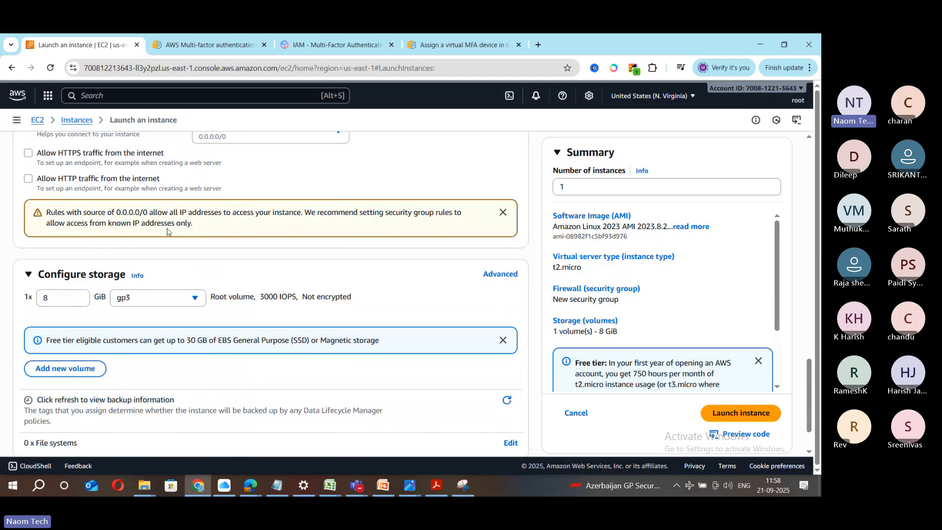
scroll(167, 232, up, 2)
scroll(120, 244, up, 1)
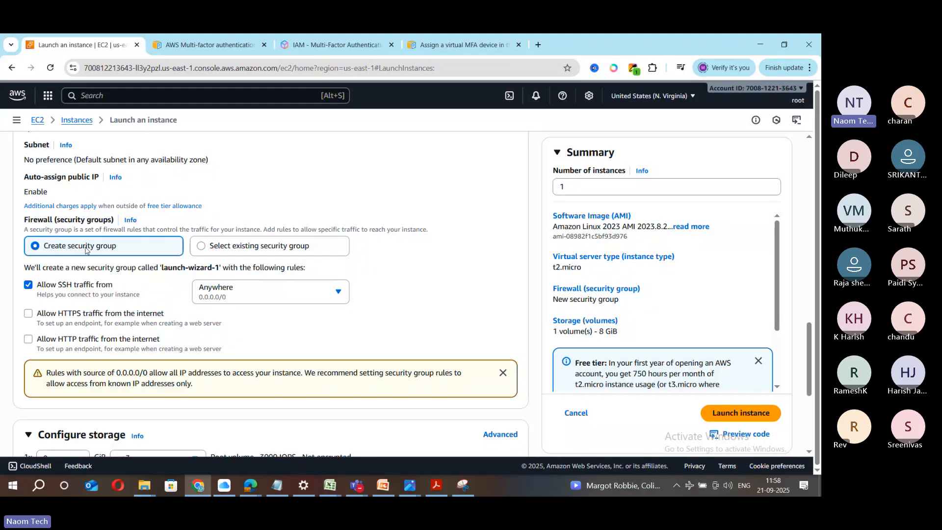
scroll(85, 251, down, 5)
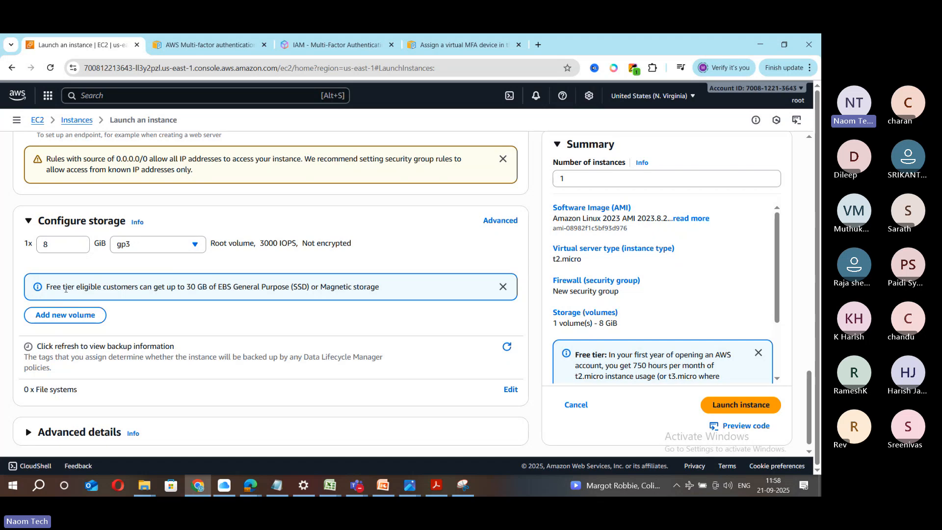
drag(66, 289, 278, 289)
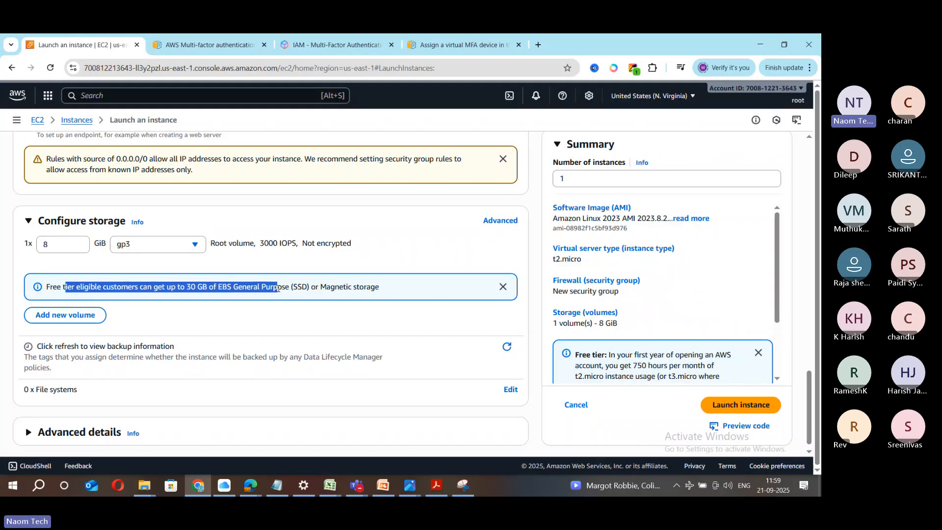
click(227, 288)
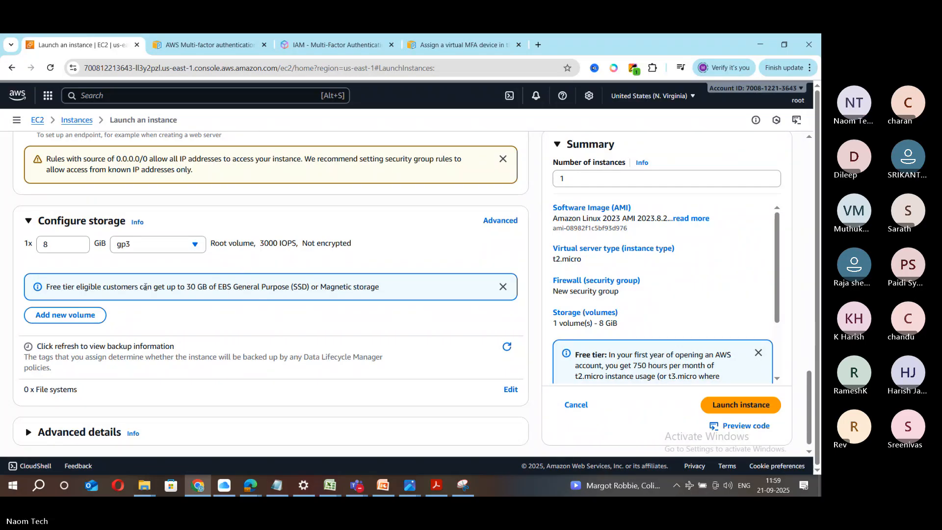
drag(217, 287, 234, 287)
click(234, 289)
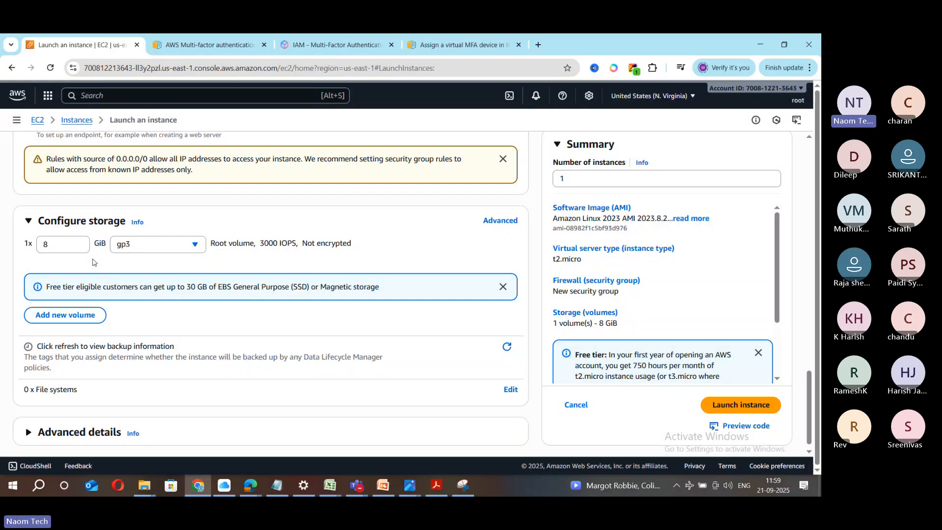
click(65, 242)
drag(57, 288, 209, 290)
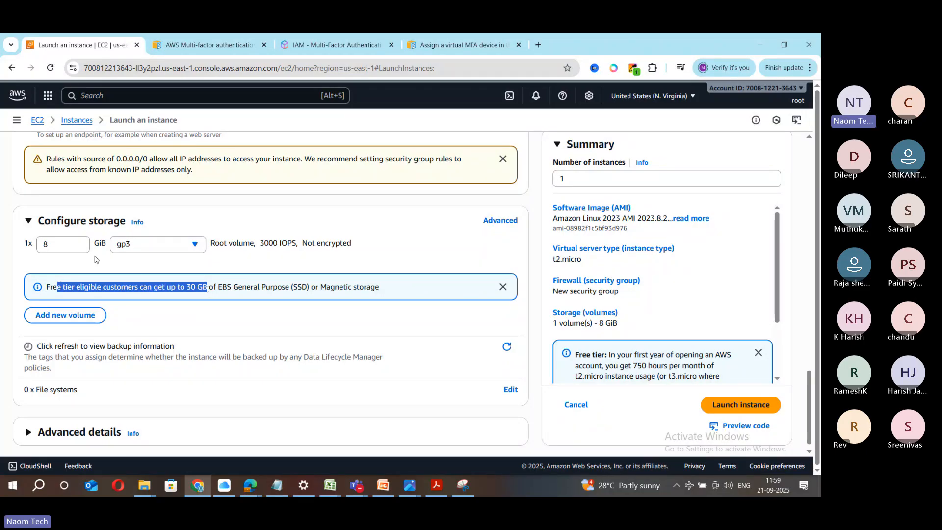
click(59, 245)
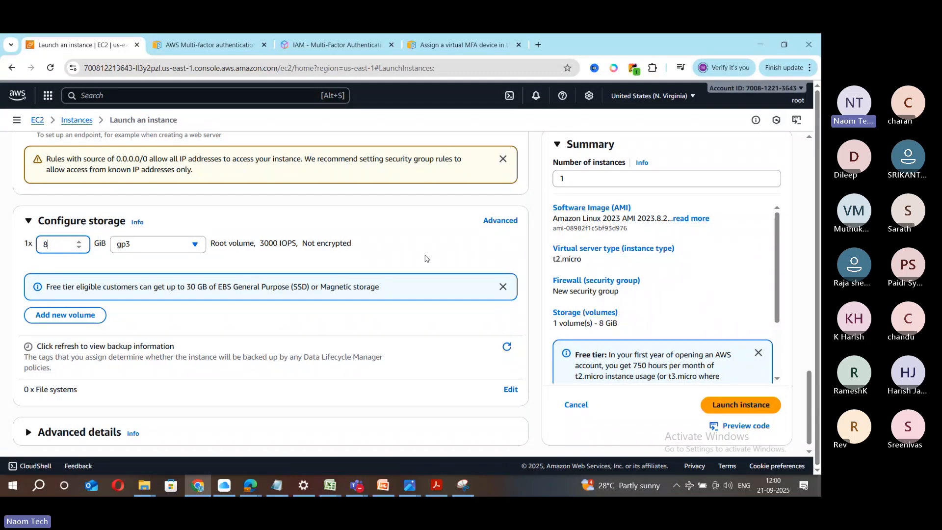
scroll(606, 296, down, 3)
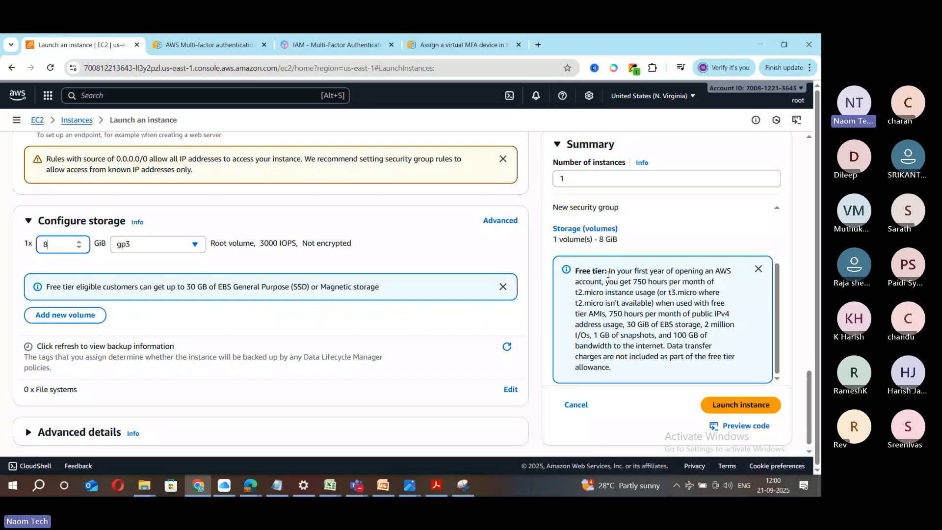
drag(608, 273, 709, 281)
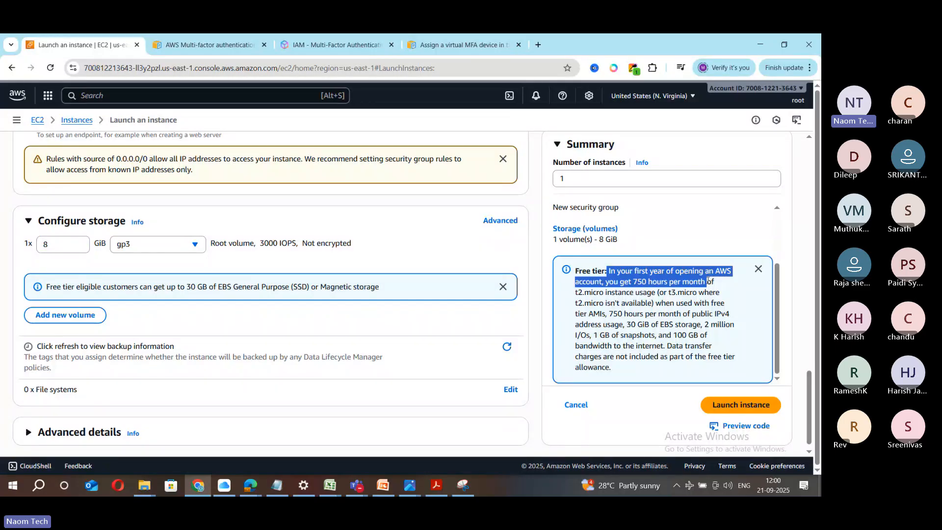
click(667, 284)
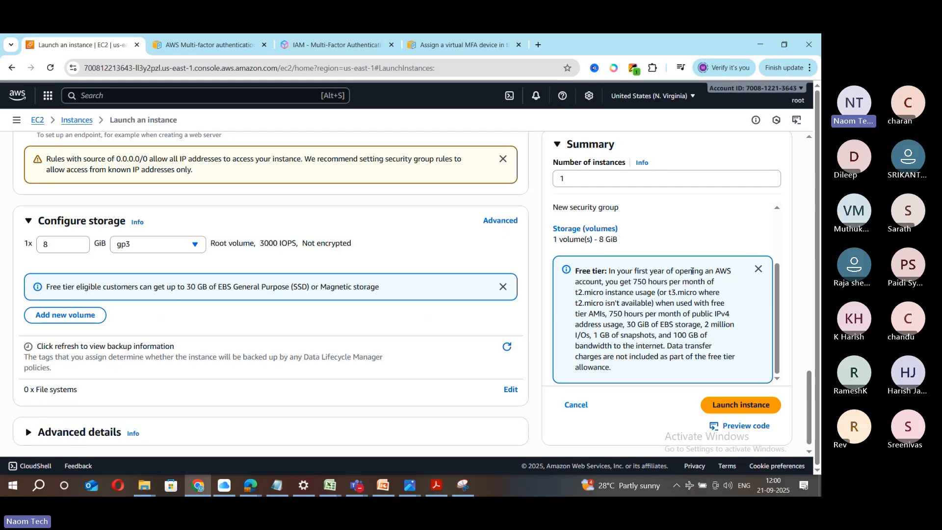
drag(606, 282, 711, 291)
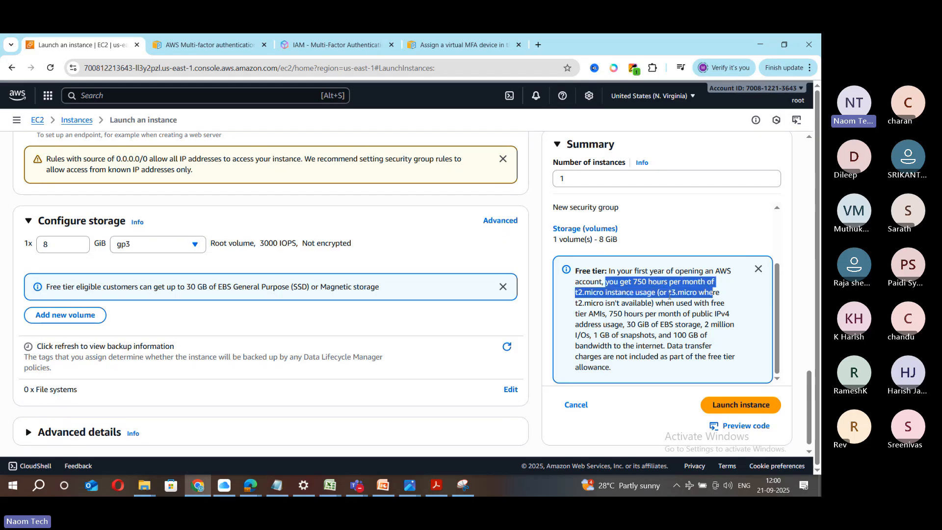
click(605, 297)
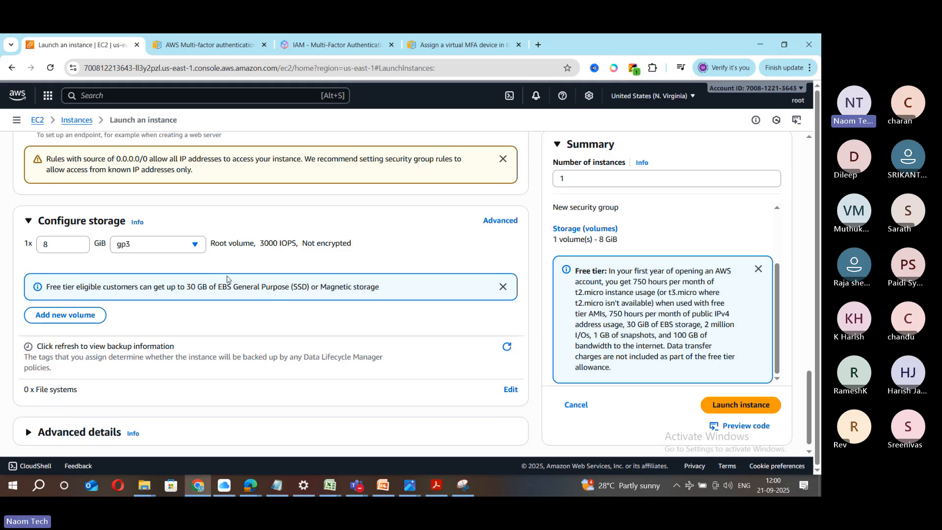
scroll(253, 299, up, 8)
scroll(250, 298, up, 7)
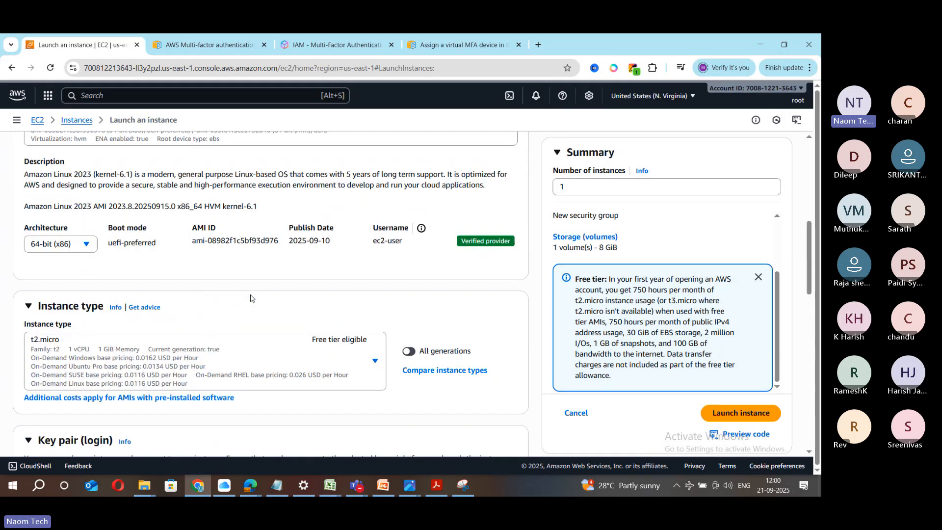
click(217, 210)
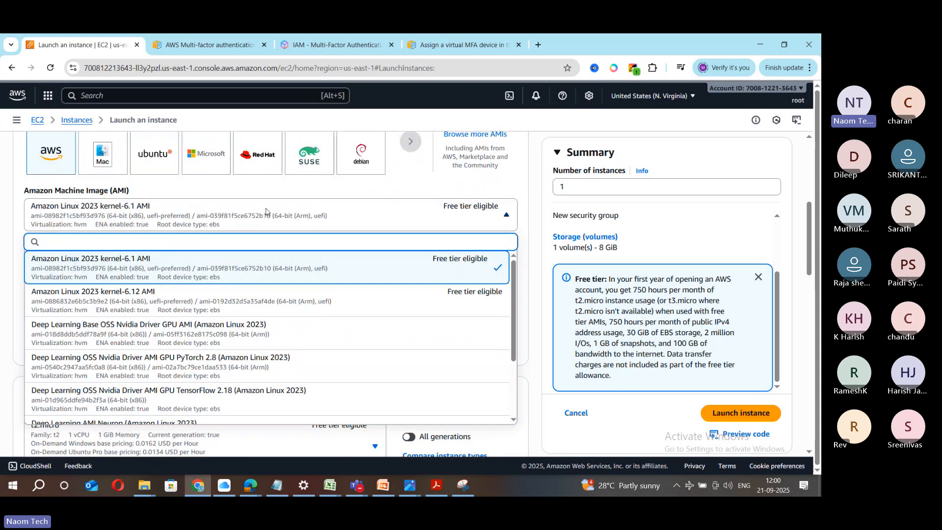
scroll(340, 216, down, 1)
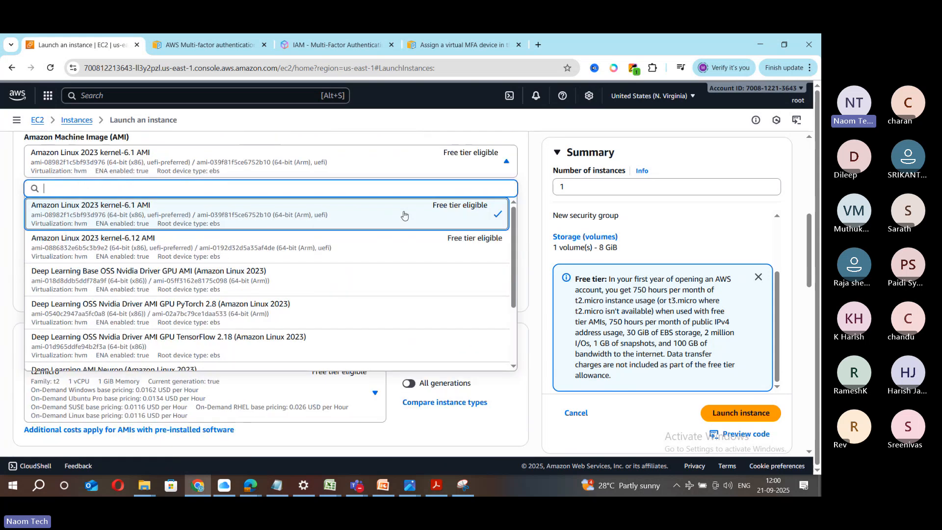
click(3, 251)
scroll(169, 264, down, 2)
scroll(169, 264, down, 1)
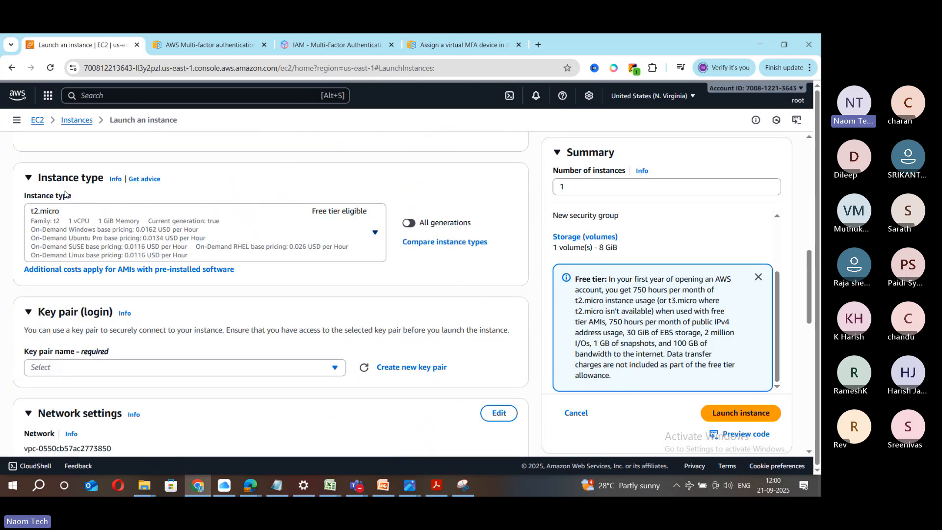
scroll(193, 237, down, 10)
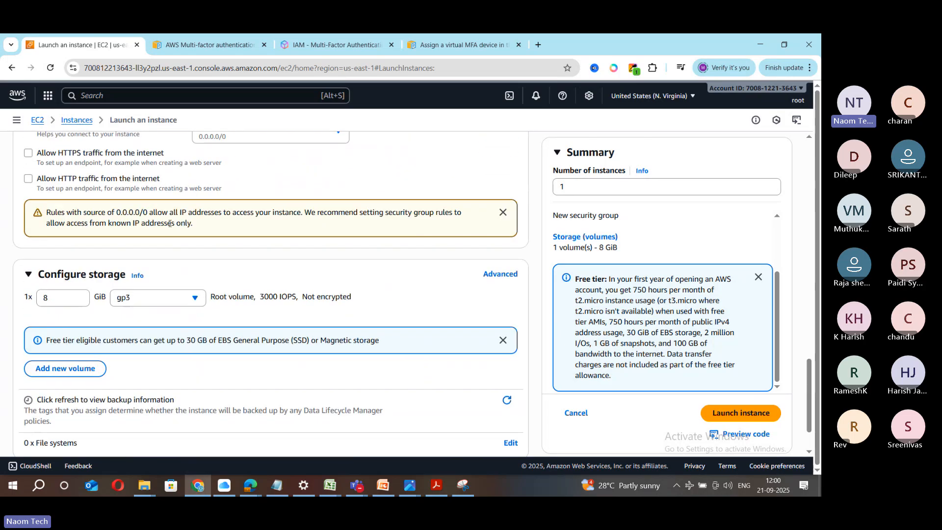
scroll(170, 225, up, 3)
scroll(170, 223, up, 5)
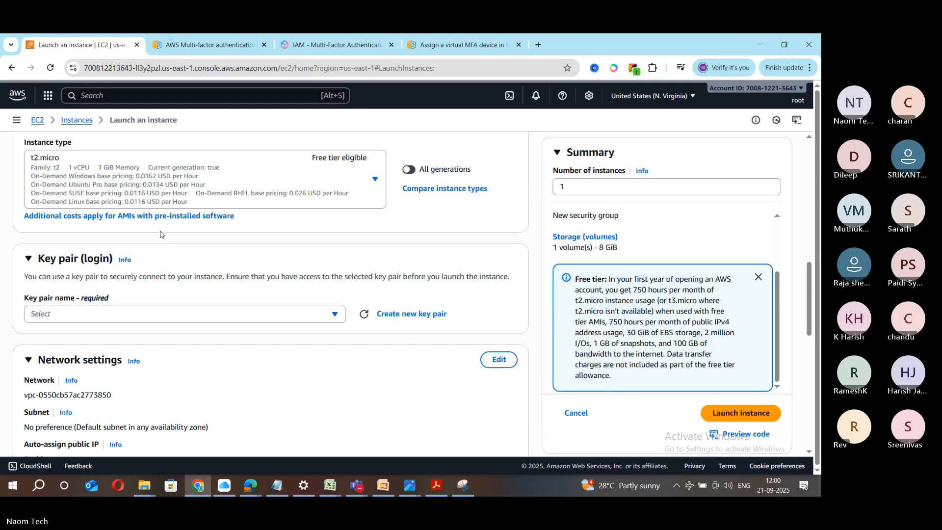
scroll(256, 229, up, 4)
scroll(257, 230, up, 6)
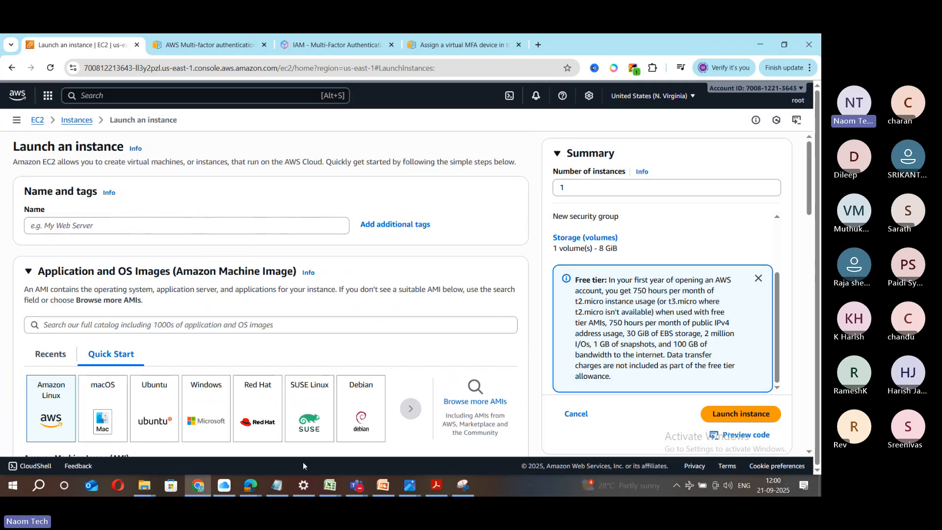
mouse_move(360, 478)
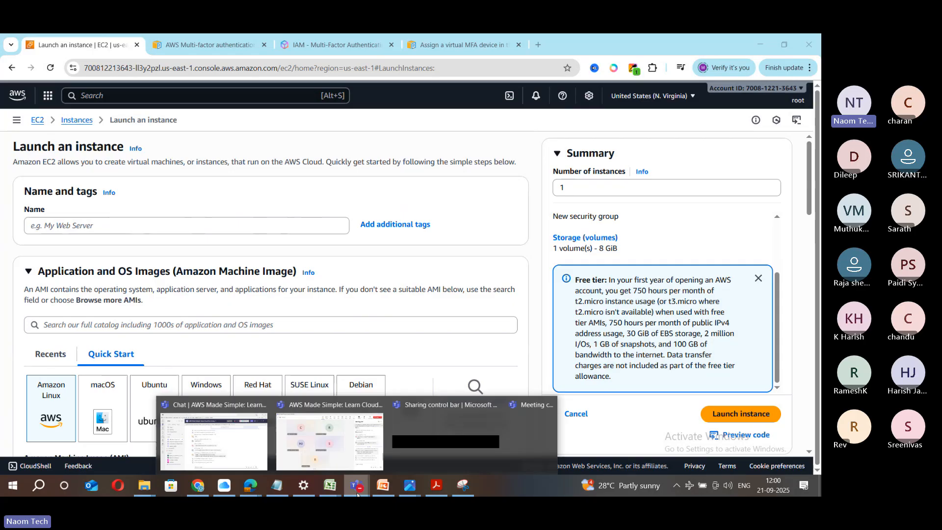
click(332, 433)
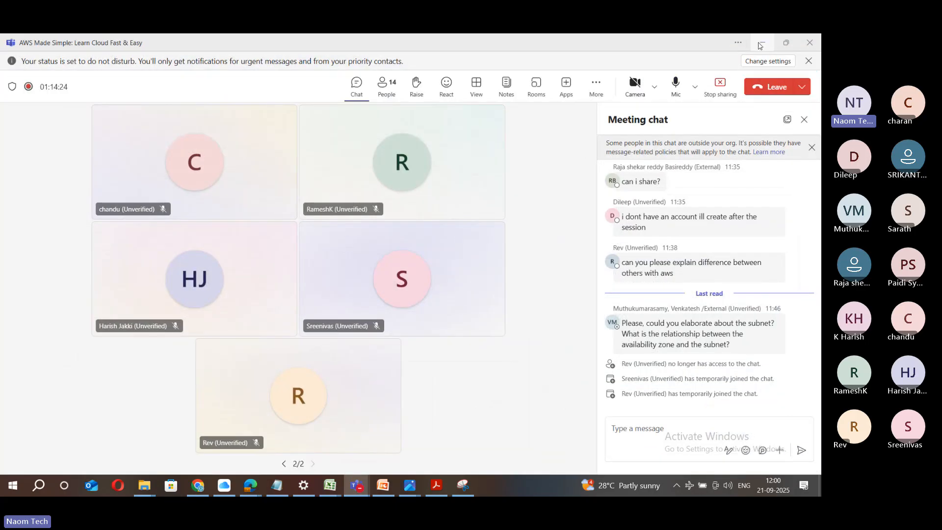
click(759, 45)
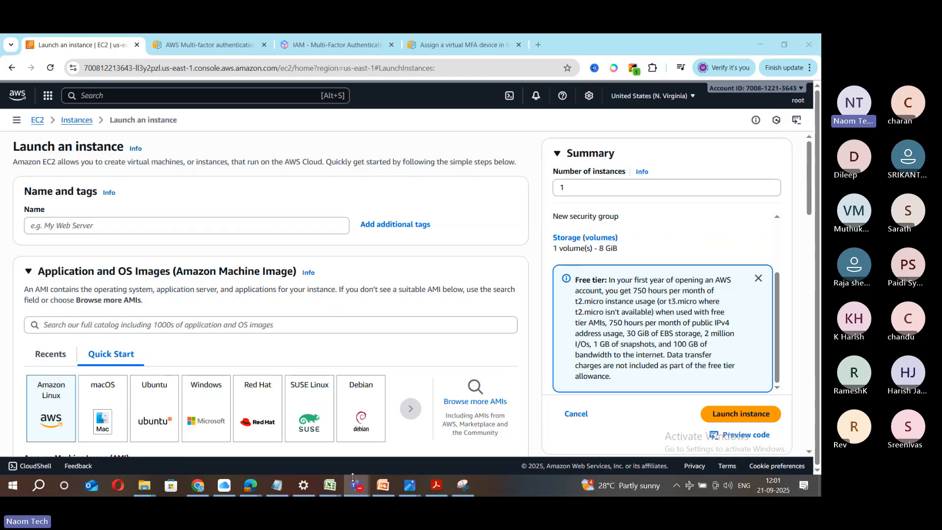
click(384, 486)
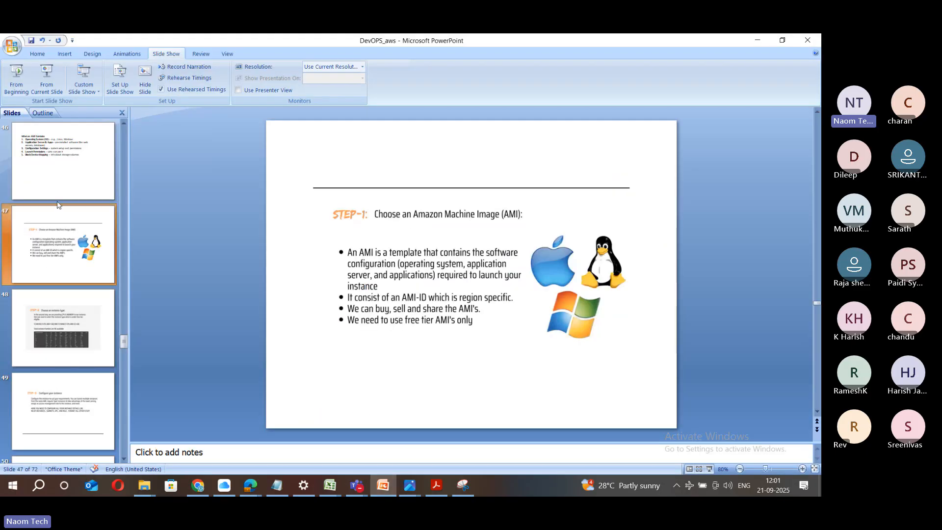
click(57, 177)
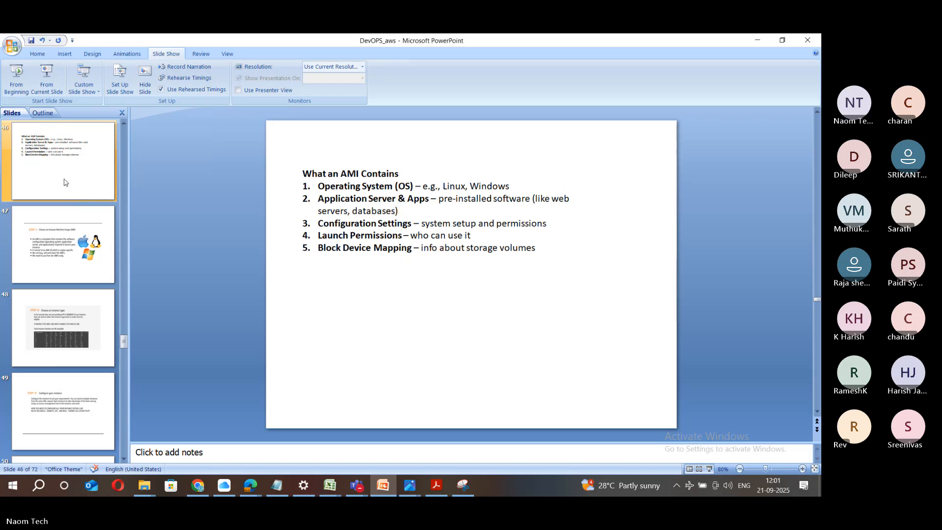
scroll(73, 211, up, 2)
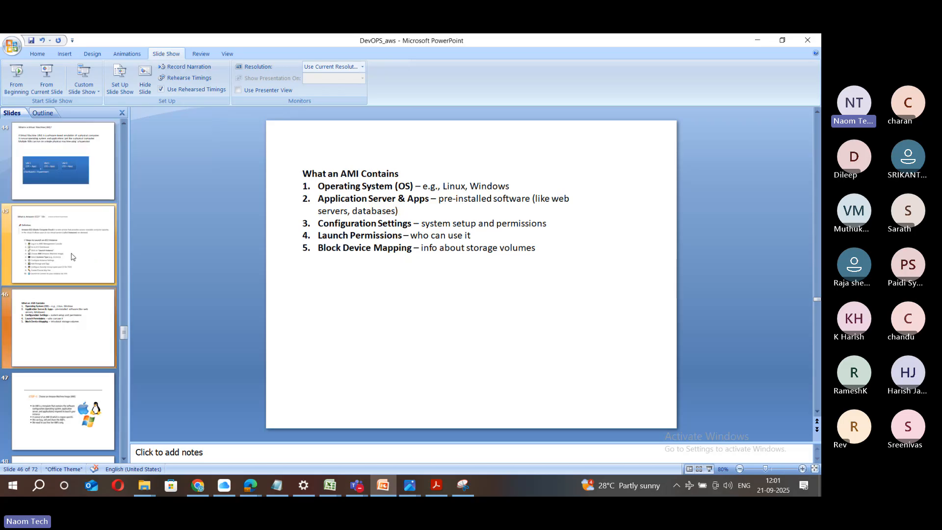
click(73, 256)
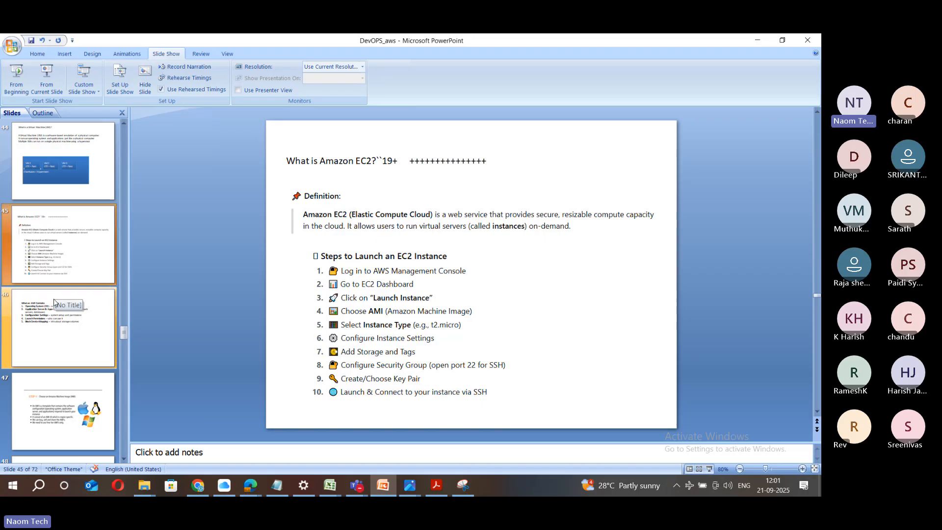
scroll(70, 362, down, 1)
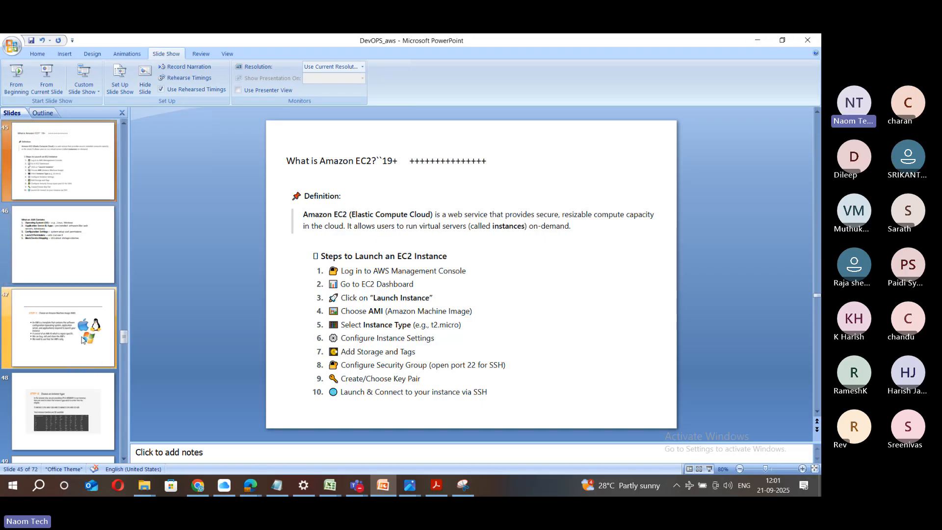
click(73, 321)
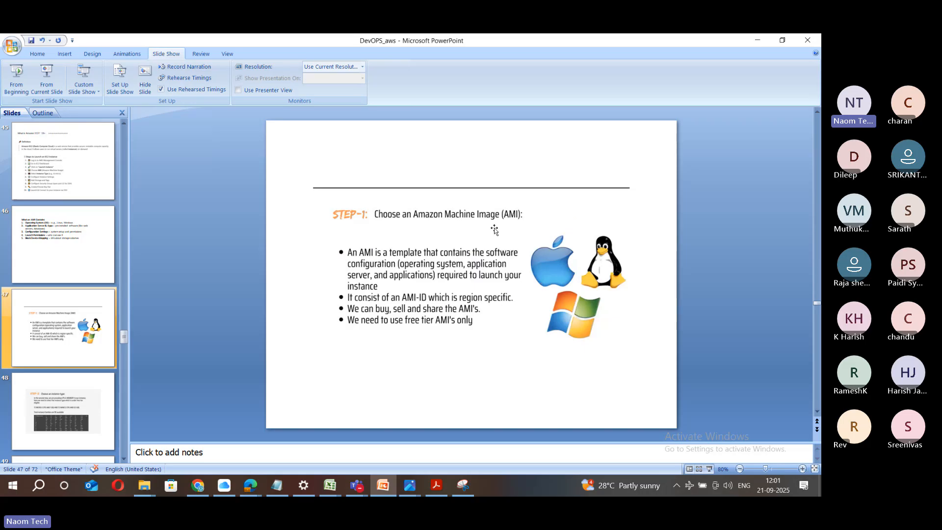
click(759, 40)
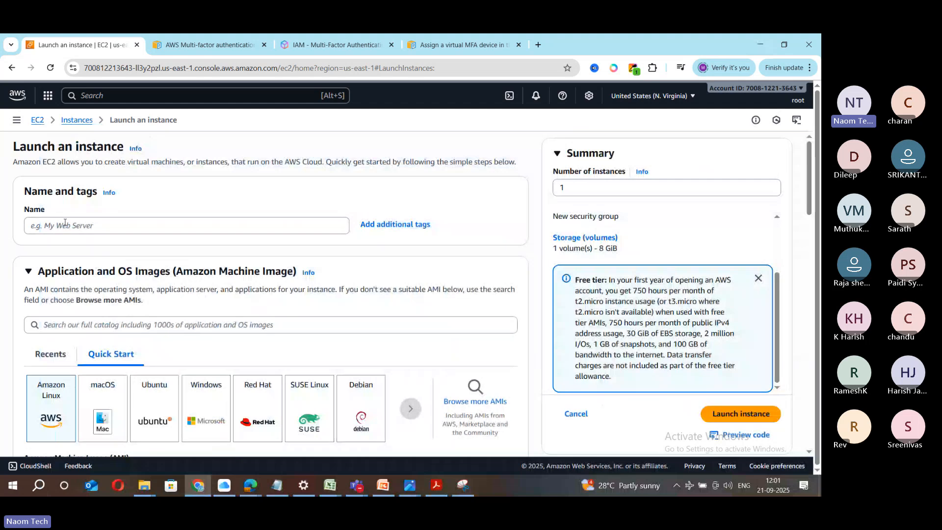
scroll(65, 223, down, 1)
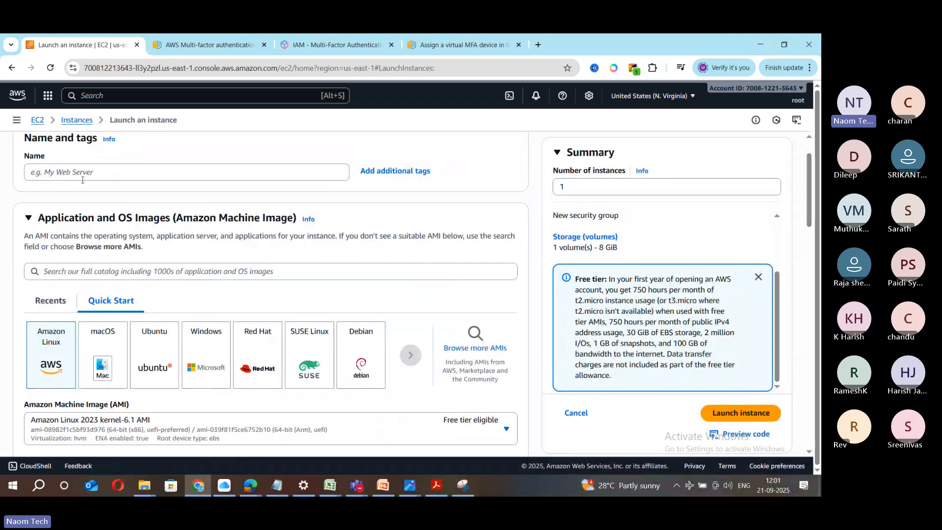
scroll(71, 276, down, 2)
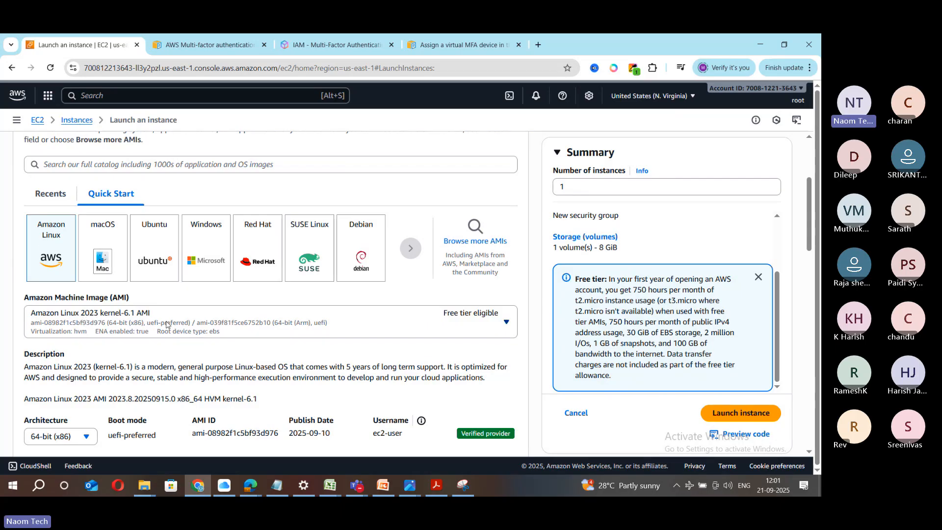
scroll(167, 324, down, 2)
scroll(167, 324, down, 2)
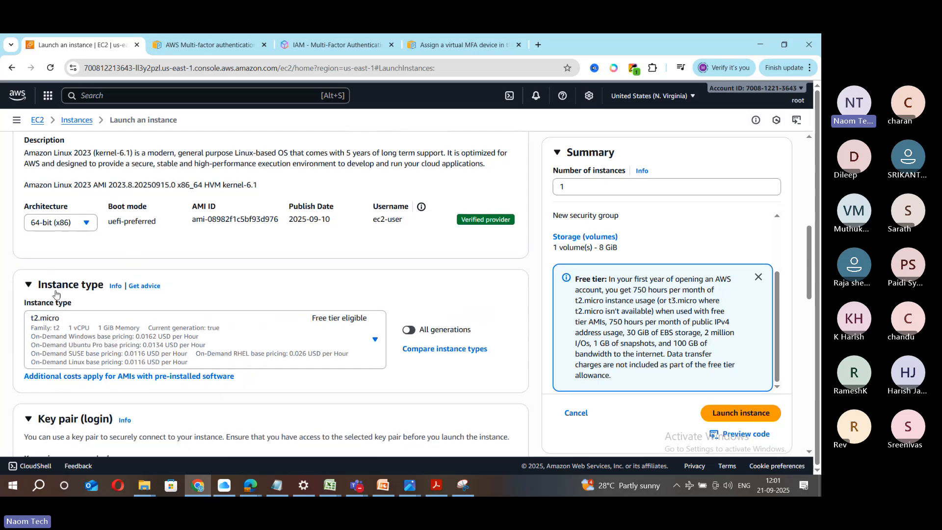
scroll(120, 297, down, 3)
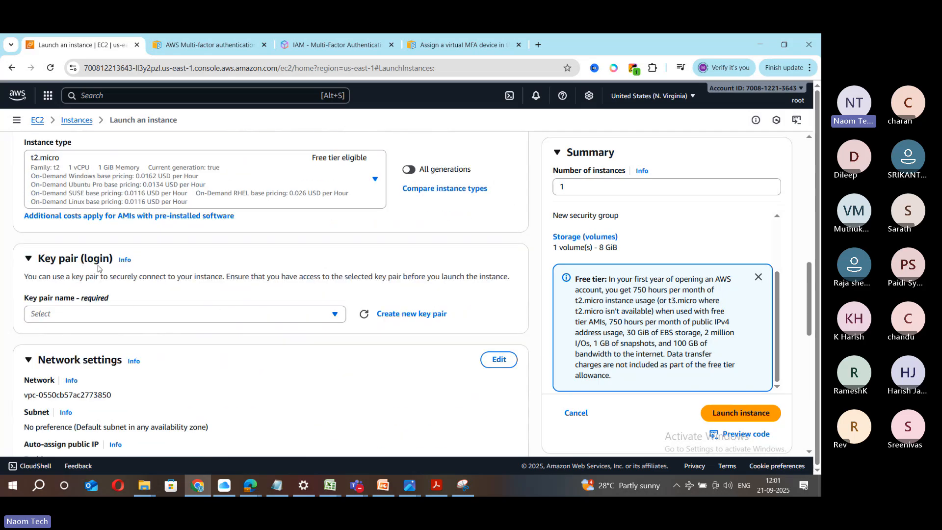
scroll(91, 267, down, 3)
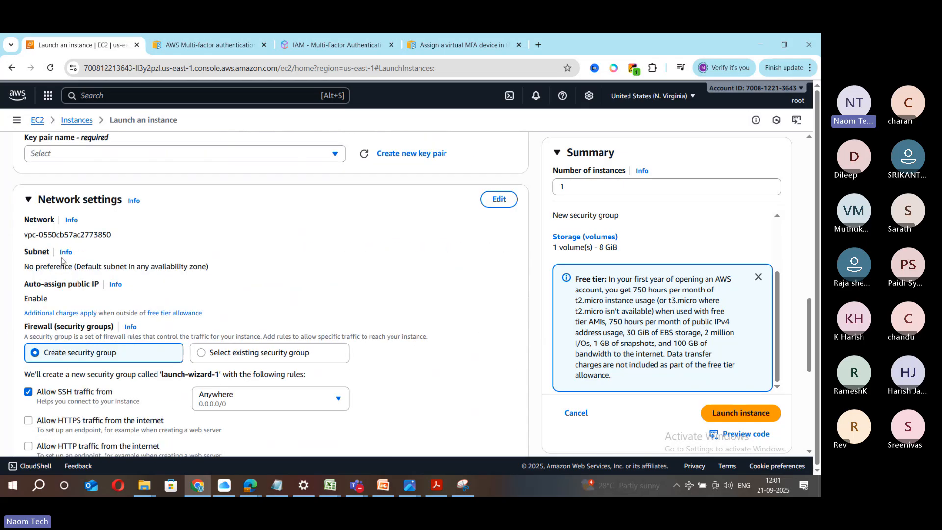
scroll(125, 261, down, 2)
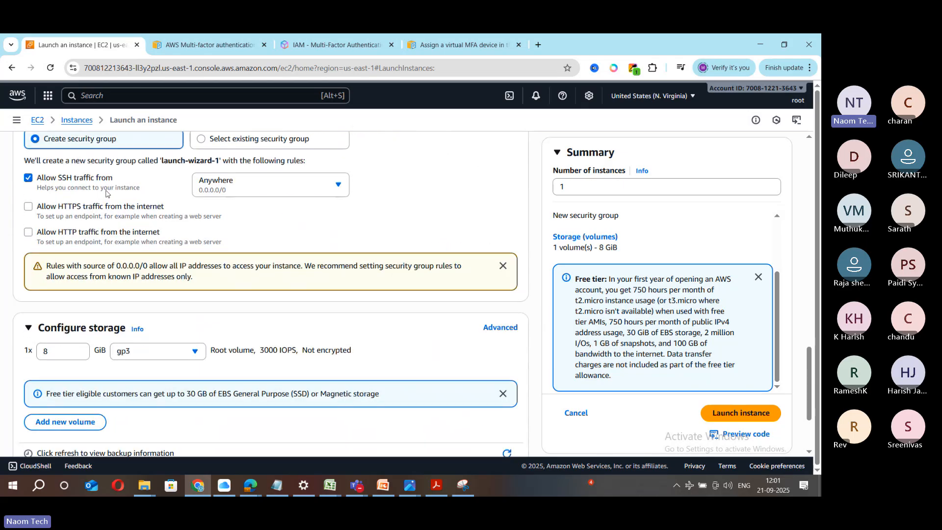
scroll(149, 259, up, 2)
scroll(89, 271, down, 1)
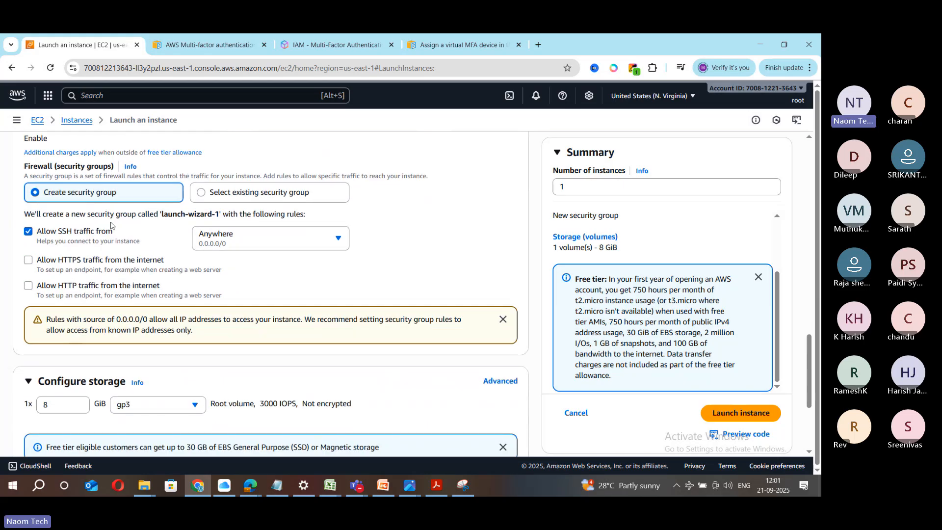
scroll(114, 214, up, 3)
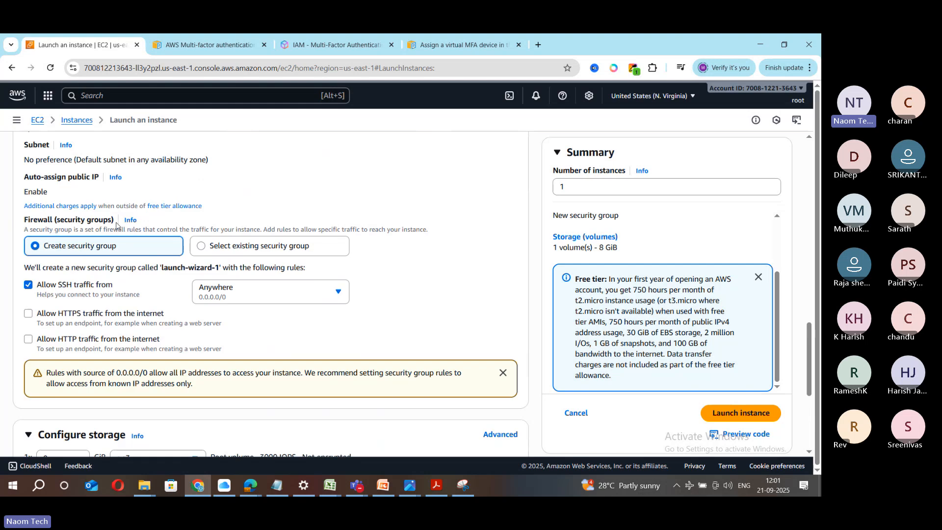
scroll(116, 251, down, 2)
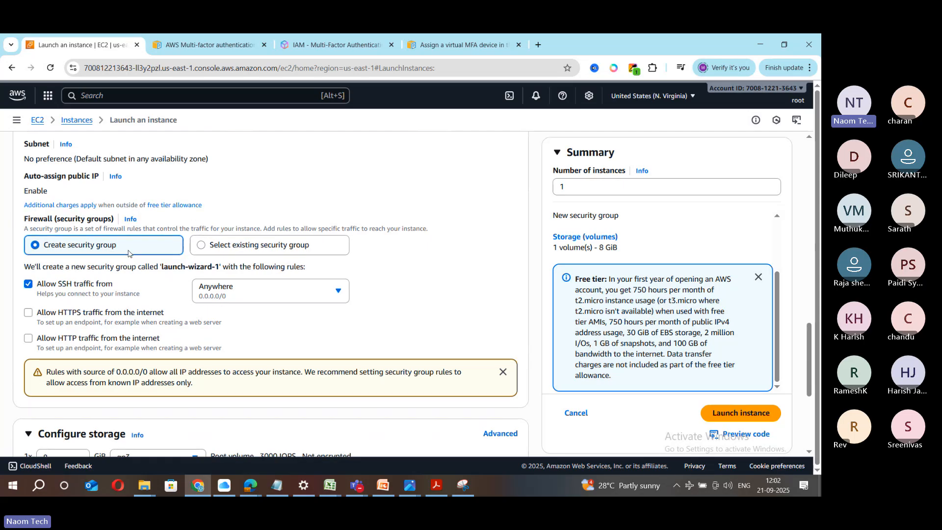
scroll(128, 254, down, 2)
scroll(127, 255, down, 1)
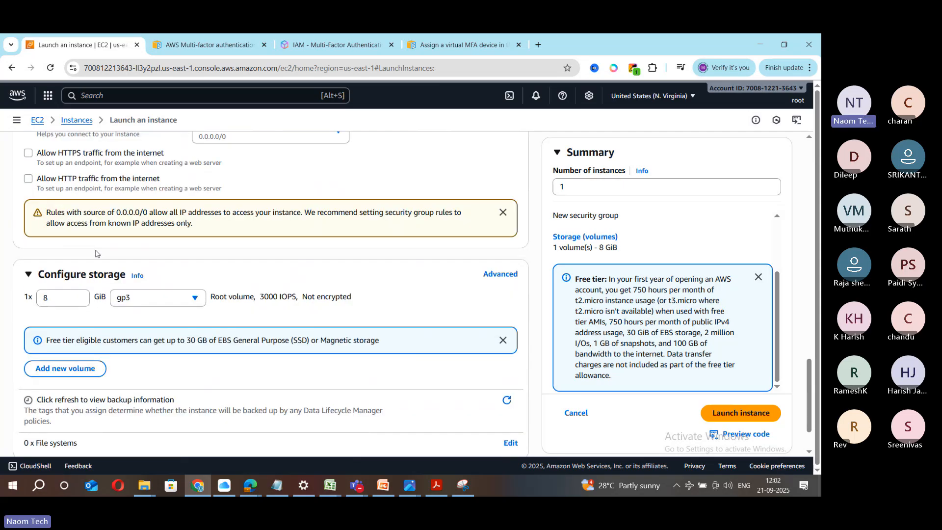
scroll(111, 239, up, 2)
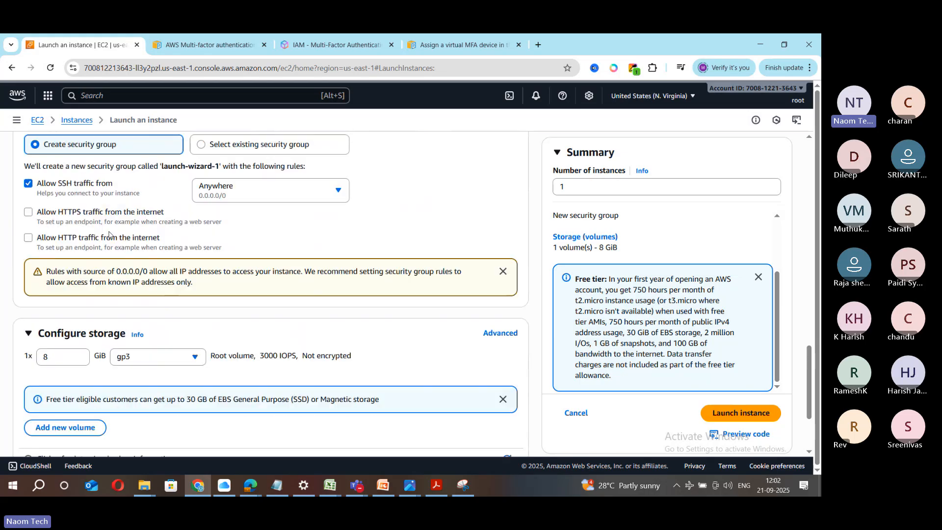
scroll(108, 295, down, 3)
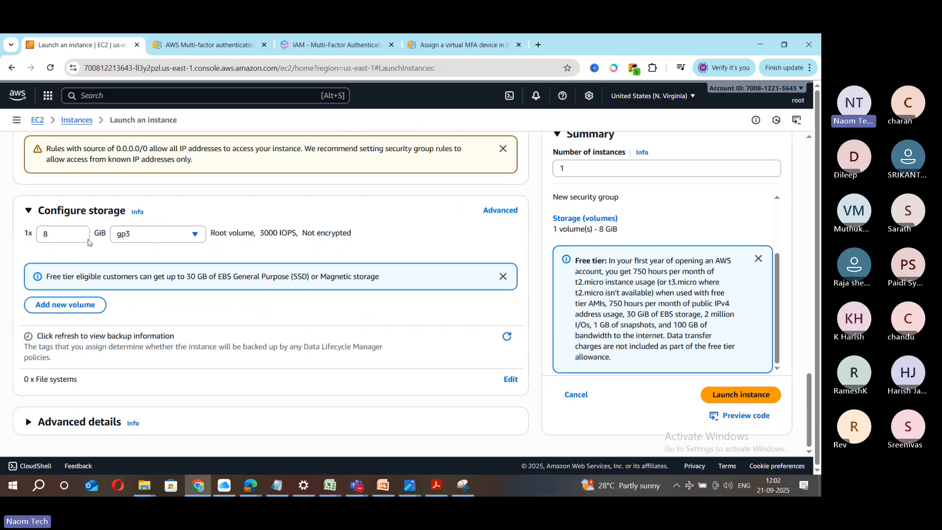
click(70, 238)
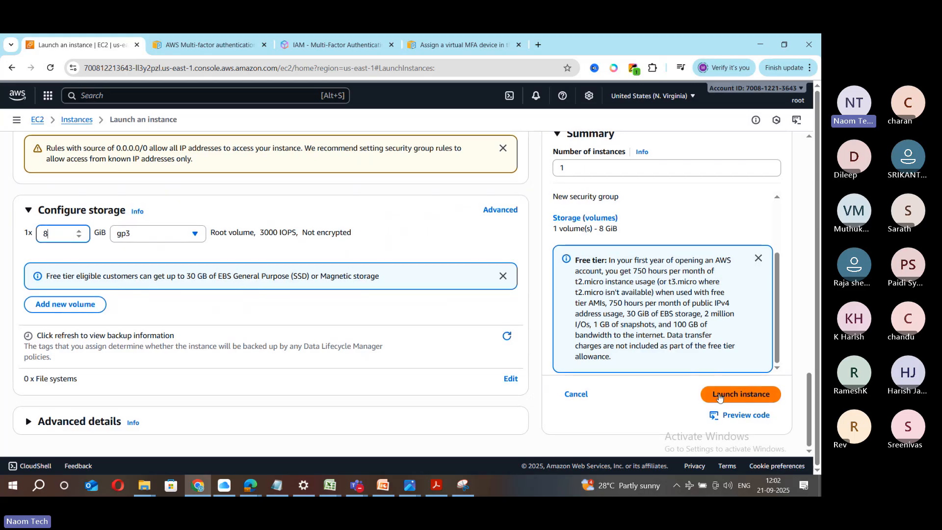
scroll(427, 352, up, 10)
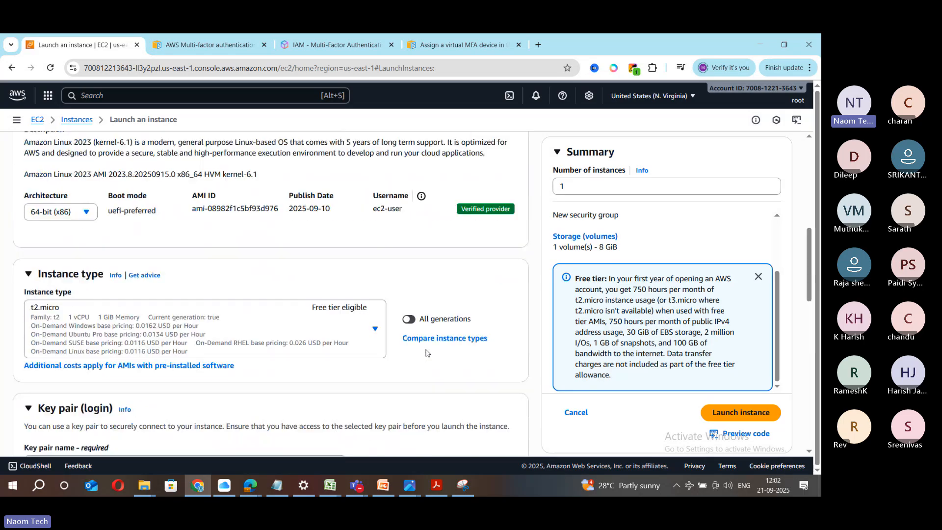
scroll(427, 352, up, 6)
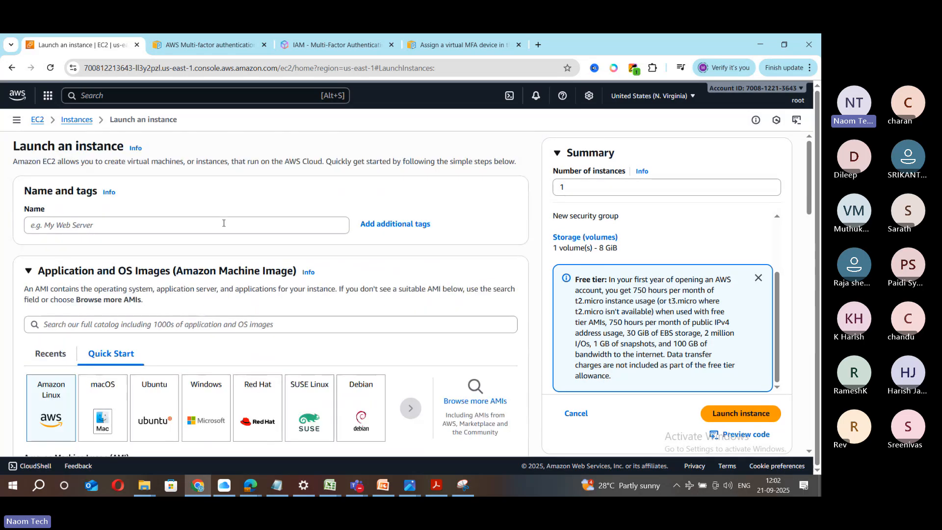
Name the new instance Naomi2 and move down to the Amazon Linux 2023 kernel-6.1 AMI section
click(145, 220)
text(Nao)
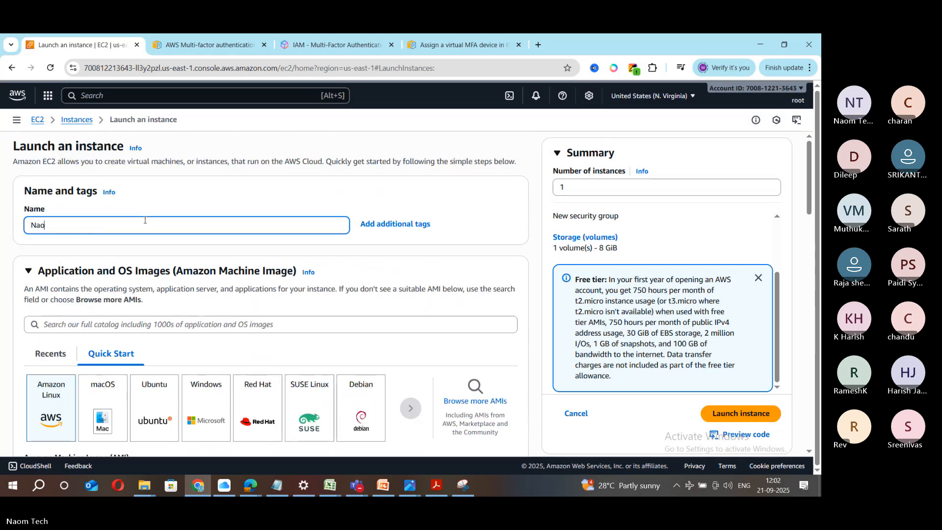
text(mi2)
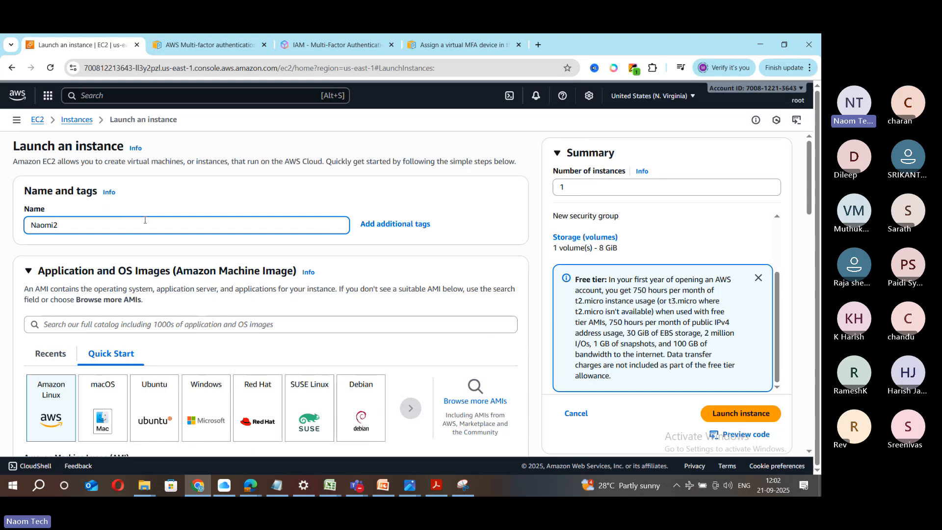
scroll(99, 264, down, 1)
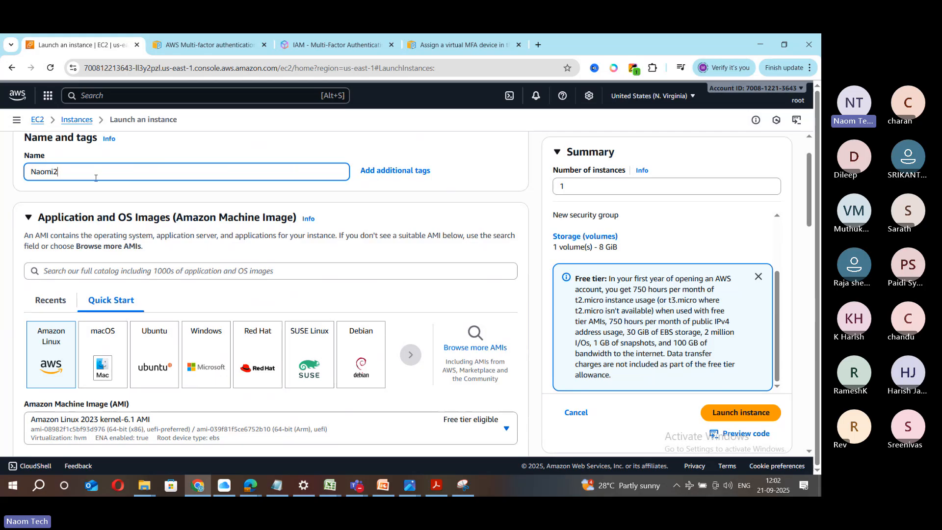
scroll(93, 186, down, 2)
scroll(81, 226, up, 3)
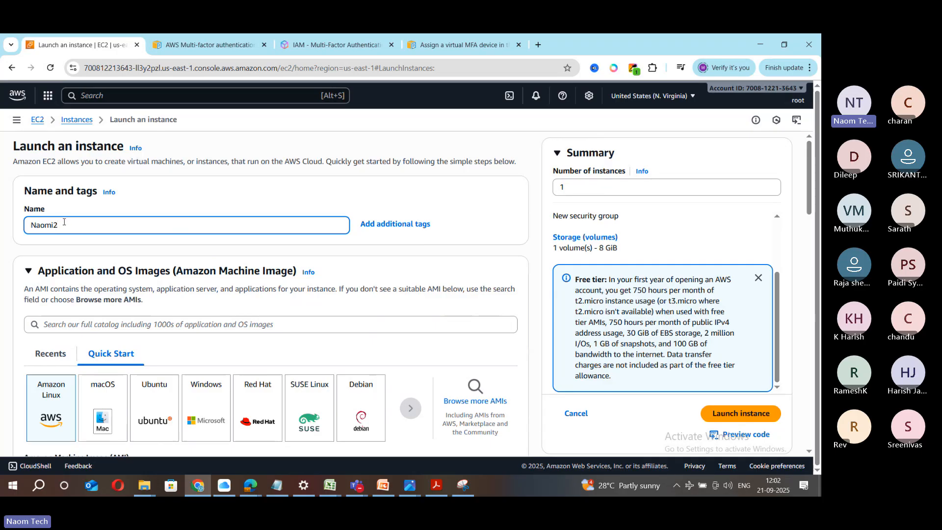
scroll(64, 222, down, 2)
scroll(64, 222, up, 2)
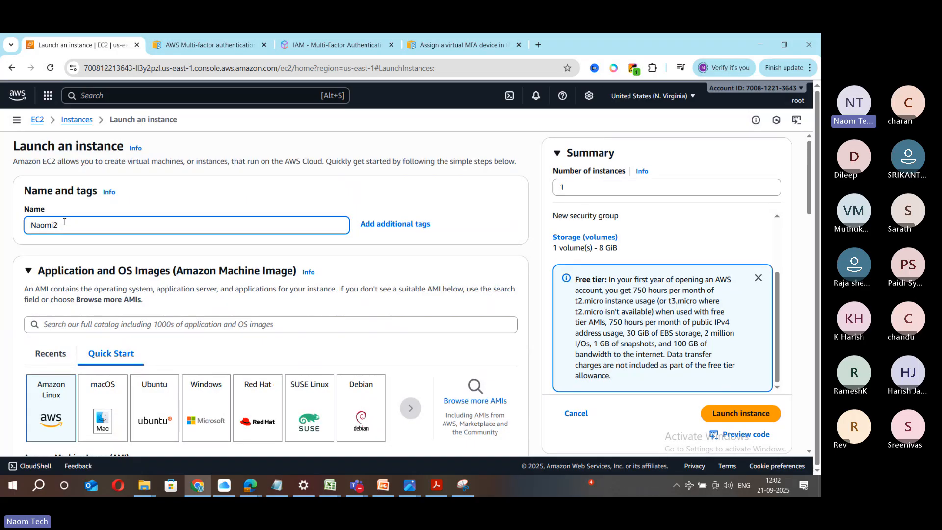
scroll(64, 223, down, 2)
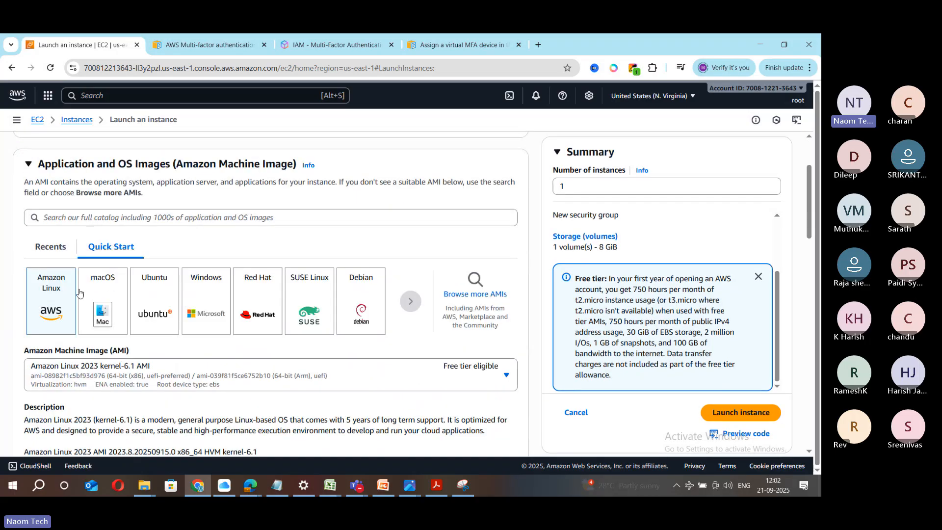
scroll(96, 287, down, 2)
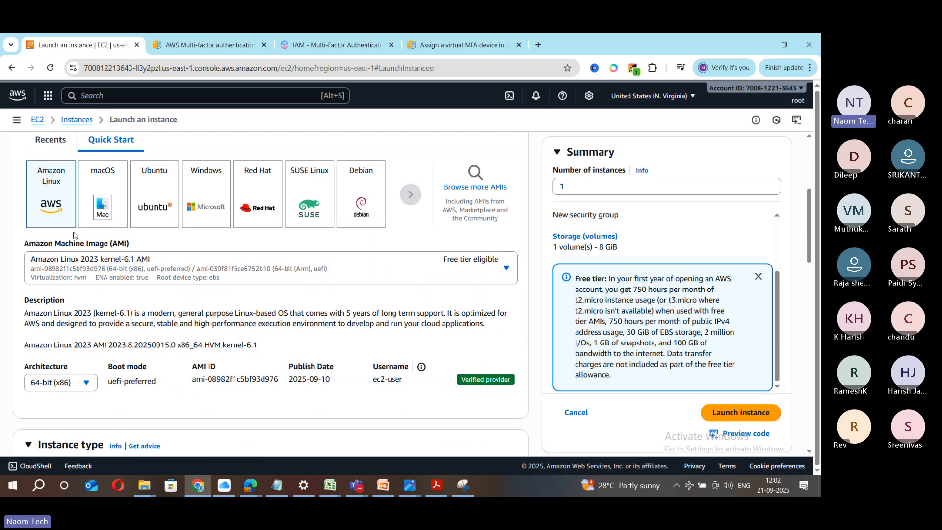
Switch the AMI to Amazon Linux 2023 kernel-6.12, keeping 64-bit (x86) architecture
click(350, 266)
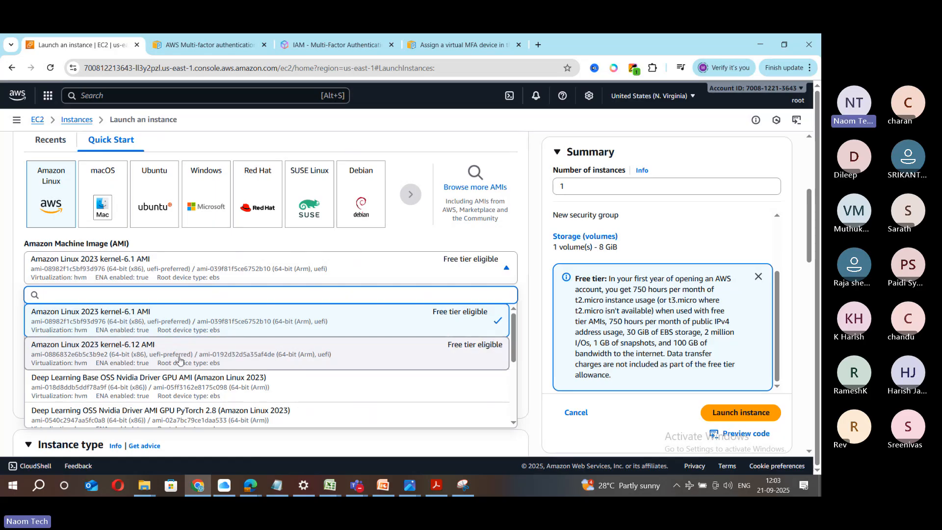
scroll(374, 351, down, 5)
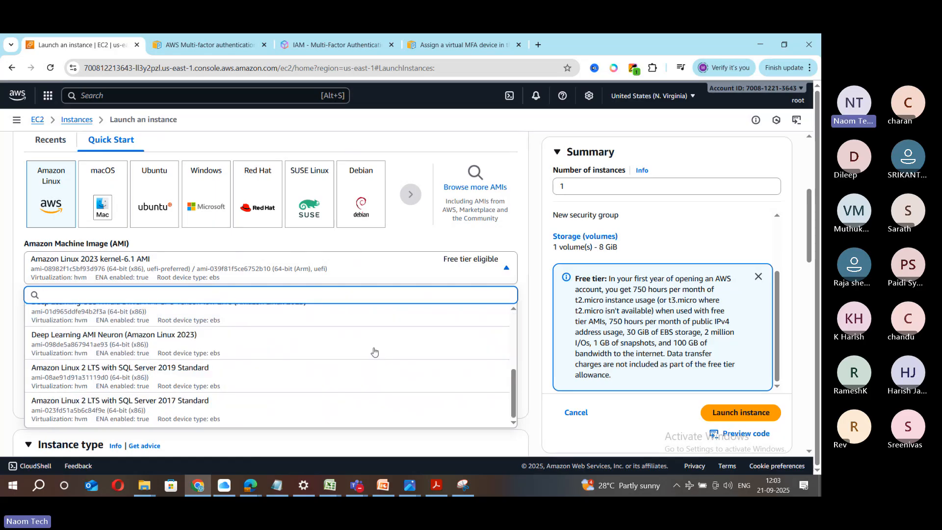
scroll(375, 352, up, 5)
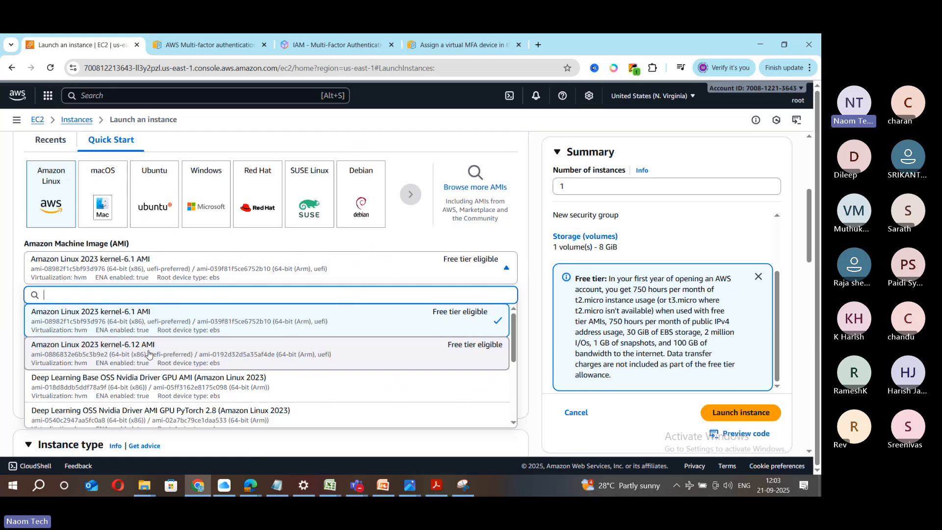
click(149, 353)
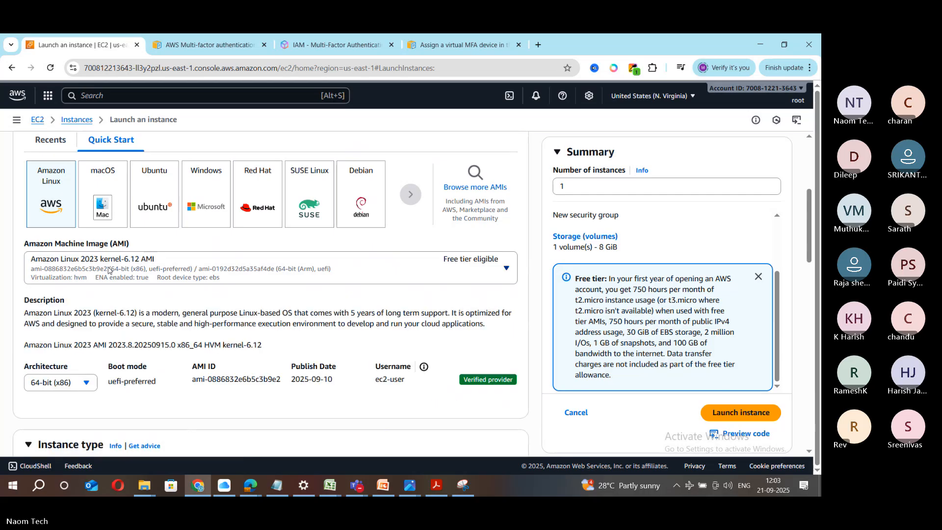
scroll(243, 321, down, 2)
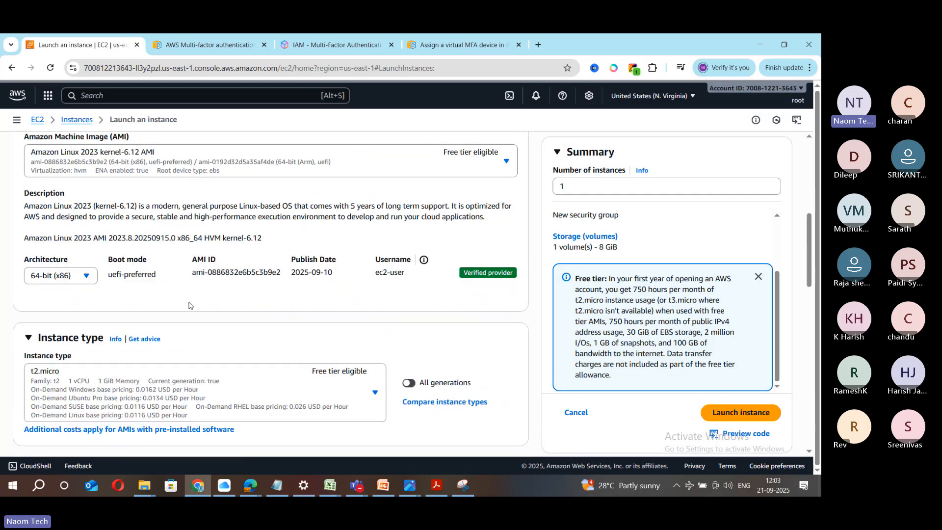
click(83, 275)
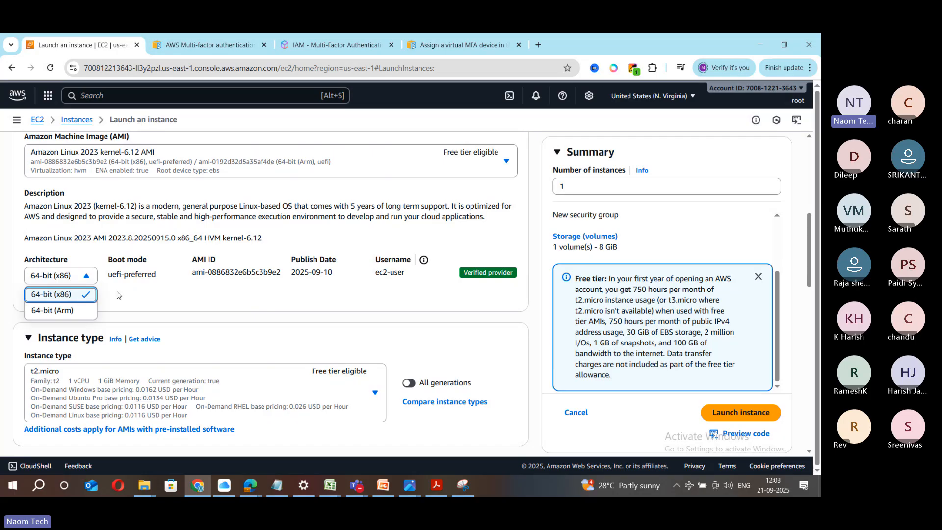
click(135, 295)
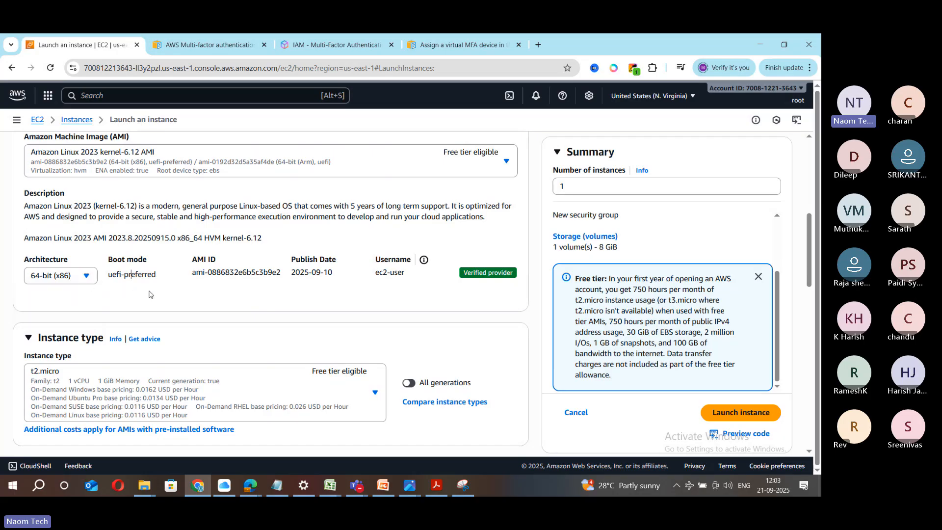
scroll(150, 295, down, 2)
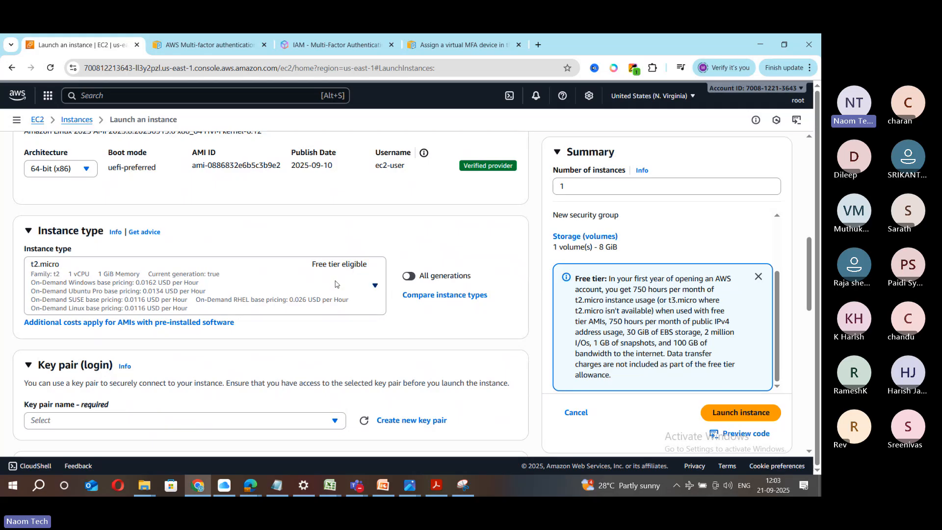
Browse the instance type list and keep t2.micro
click(375, 288)
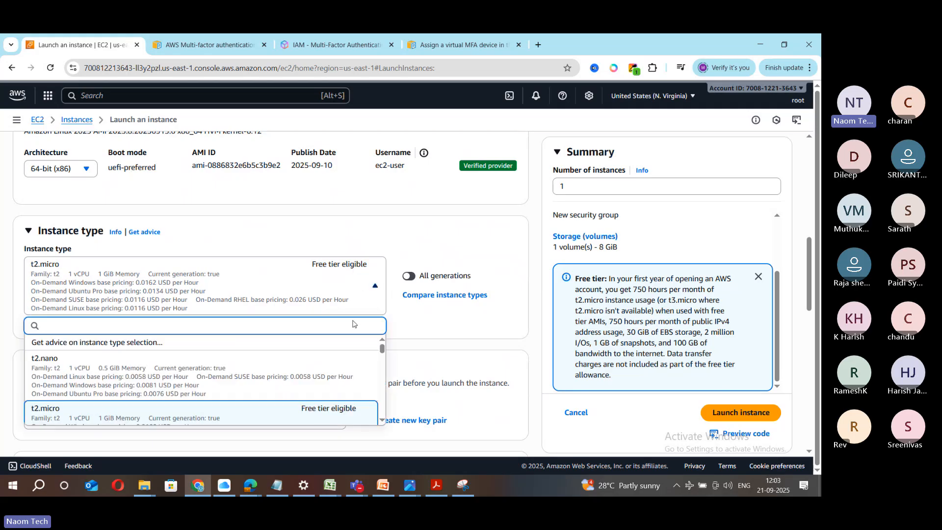
scroll(347, 351, down, 5)
scroll(347, 351, down, 5)
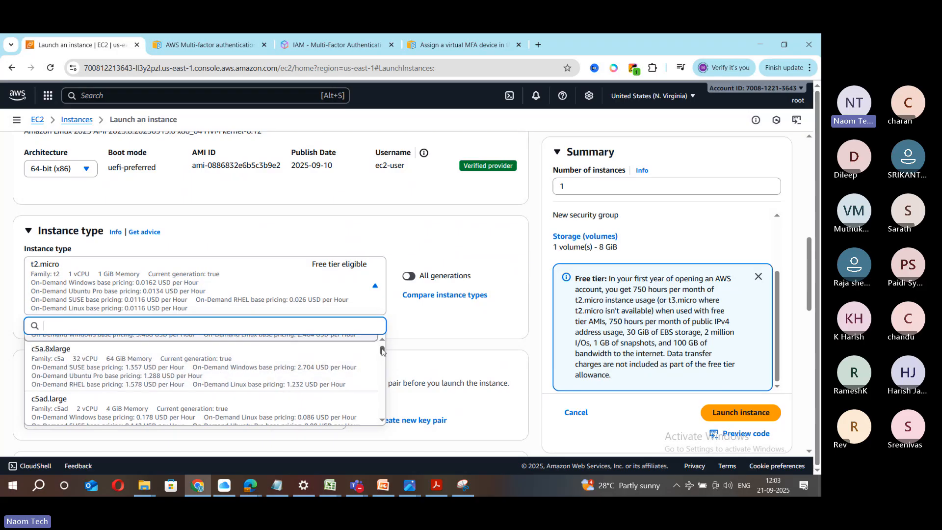
mouse_move(382, 351)
mouse_down()
mouse_move(383, 417)
mouse_move(384, 339)
mouse_up()
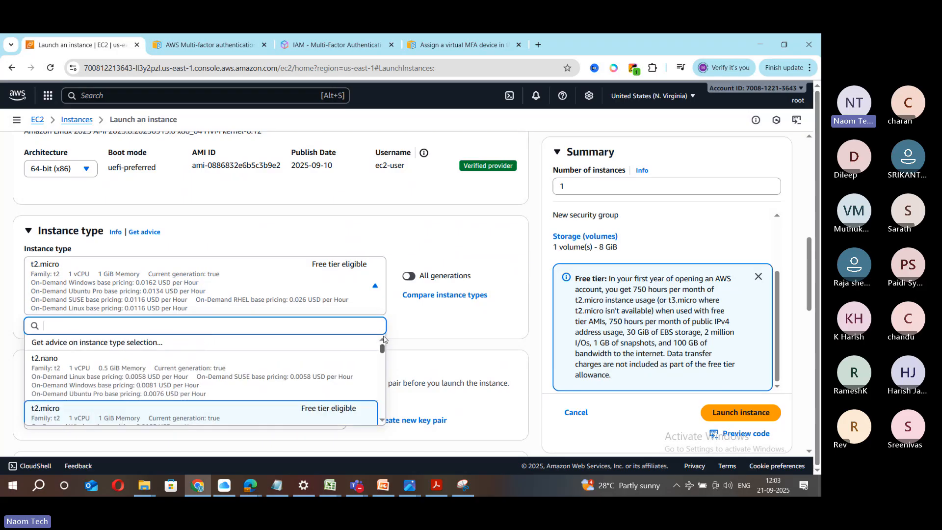
click(501, 314)
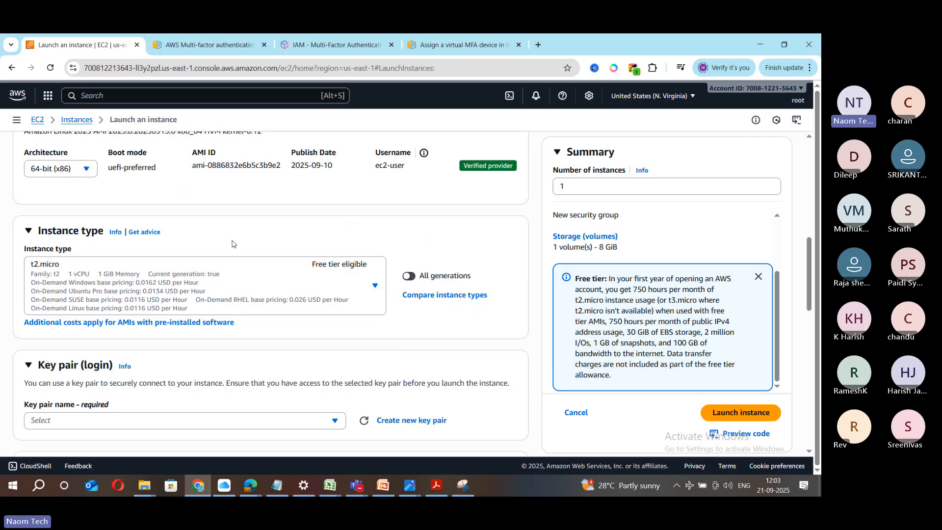
scroll(233, 244, down, 3)
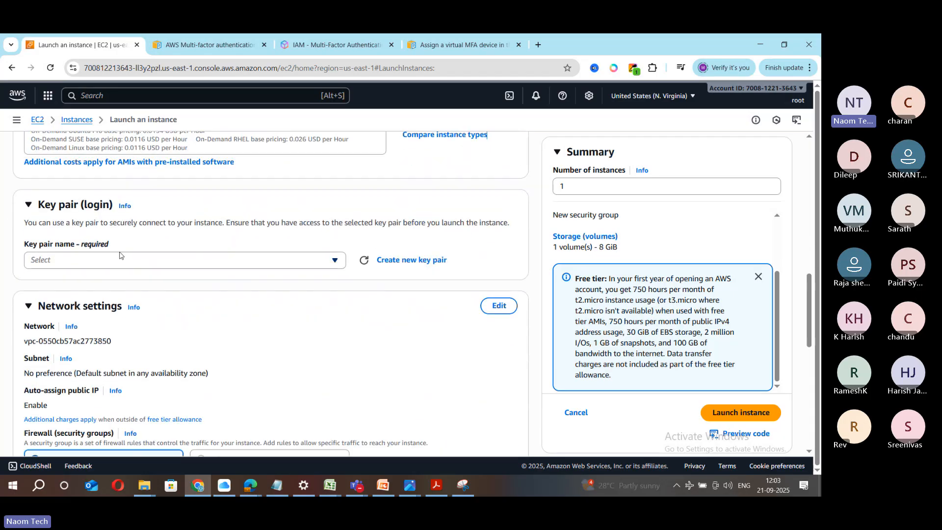
Set the key pair to 'Proceed without a key pair (Not recommended)'
click(119, 261)
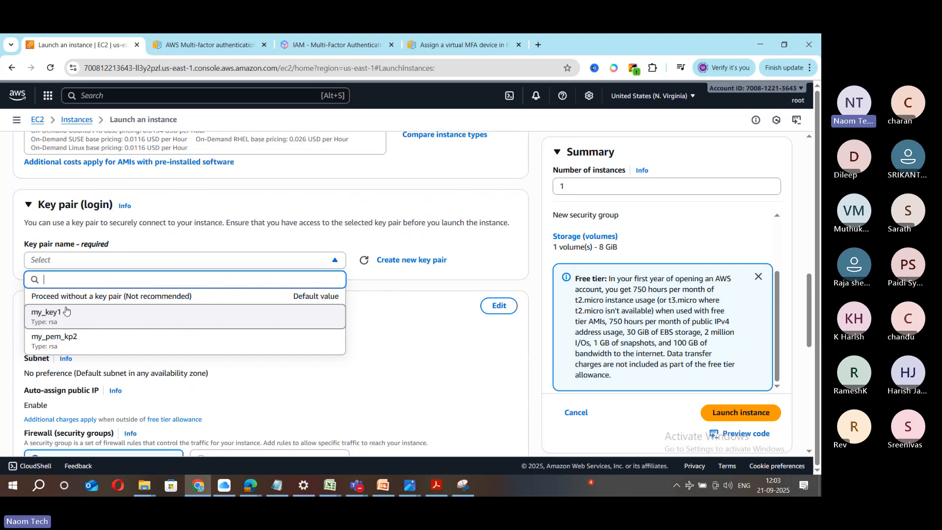
click(86, 295)
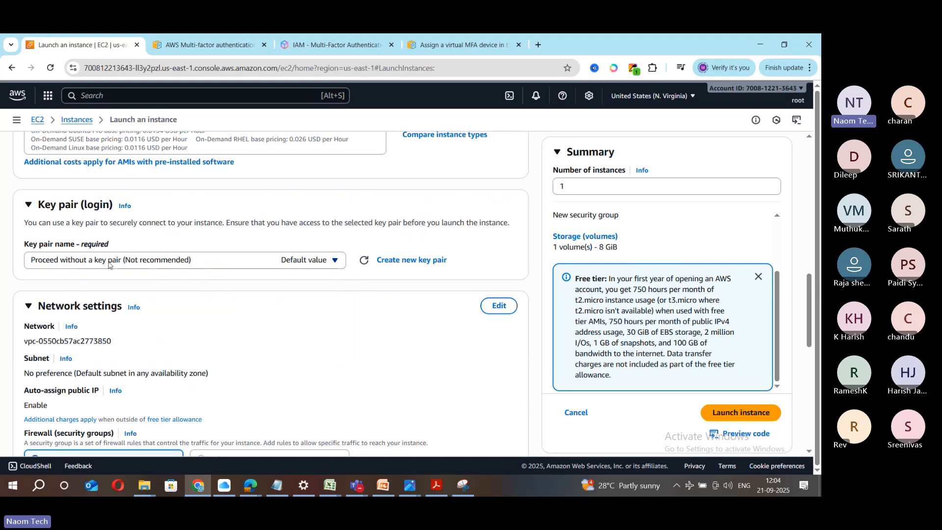
click(186, 264)
click(143, 297)
scroll(216, 271, down, 1)
scroll(215, 271, down, 3)
scroll(93, 215, up, 2)
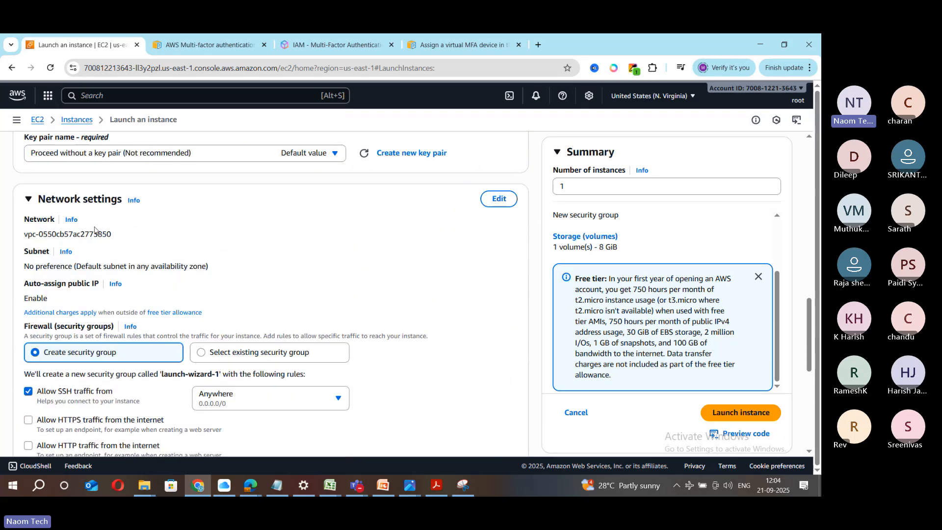
Edit network settings and choose subnet-0aee0a37c490f8126 in us-east-1a
click(501, 199)
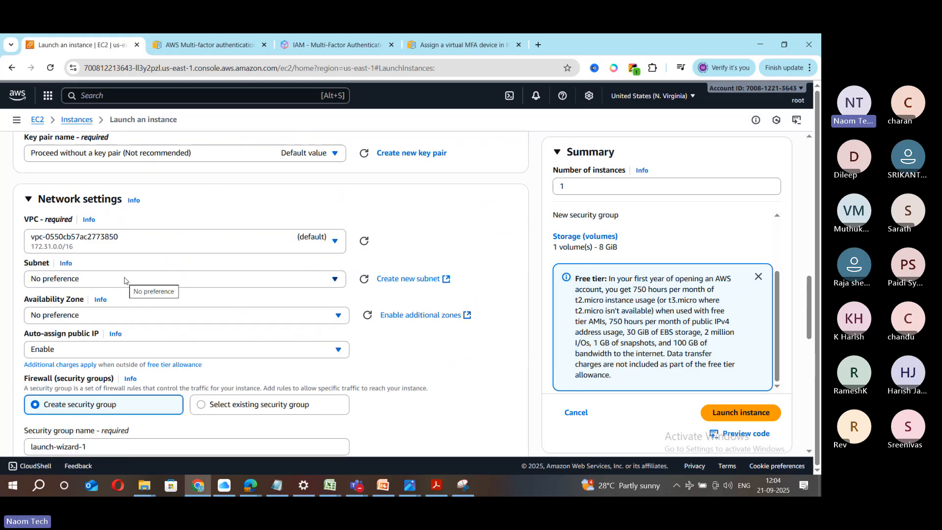
click(124, 281)
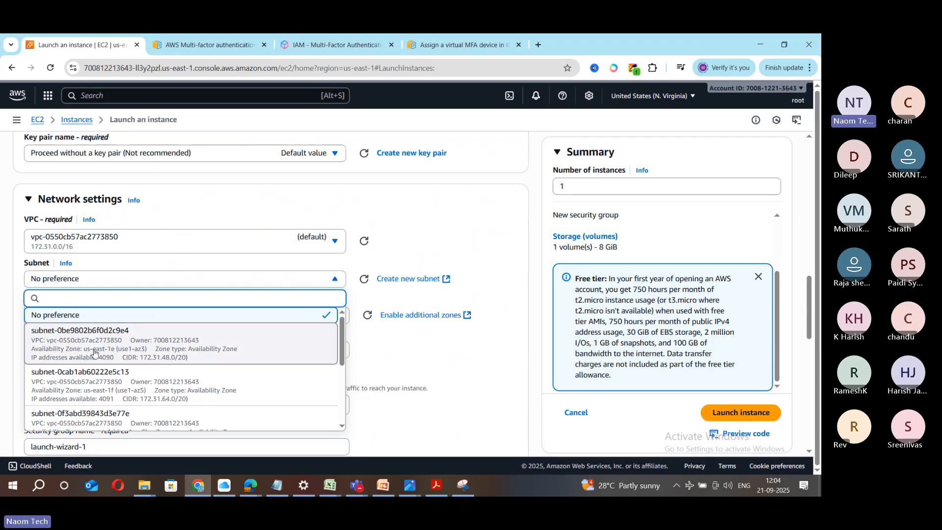
click(433, 288)
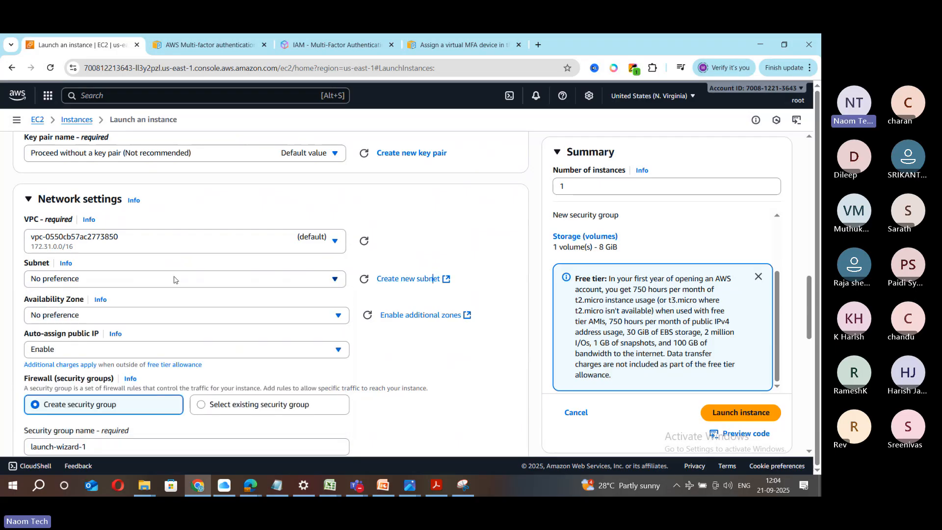
click(182, 281)
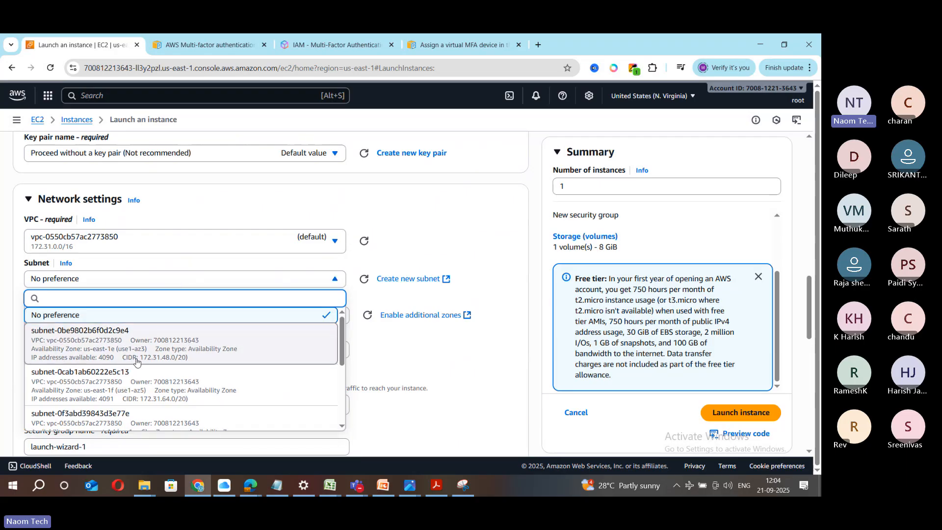
scroll(136, 362, down, 2)
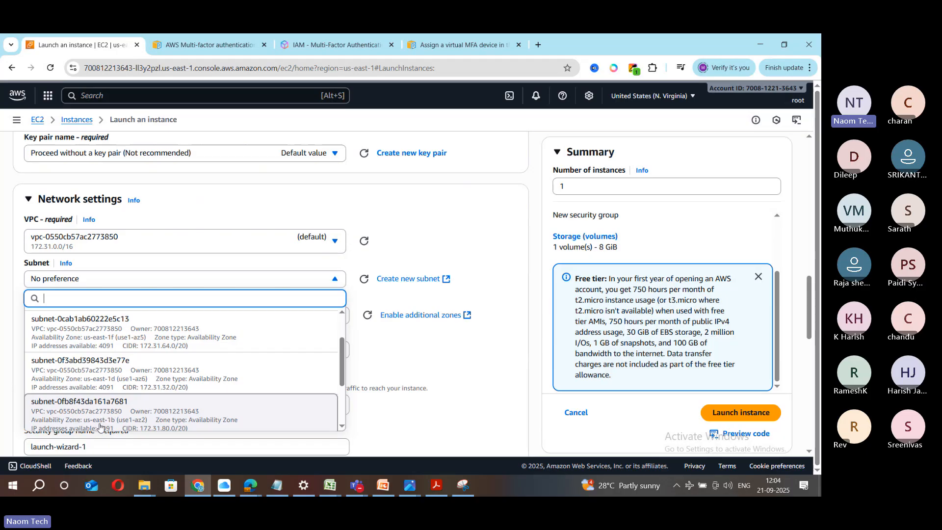
scroll(150, 407, down, 1)
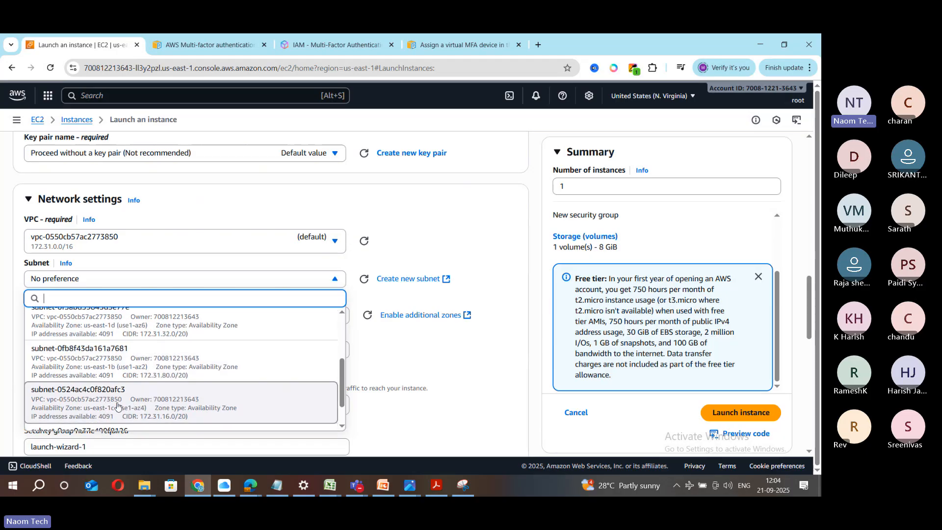
scroll(147, 404, down, 3)
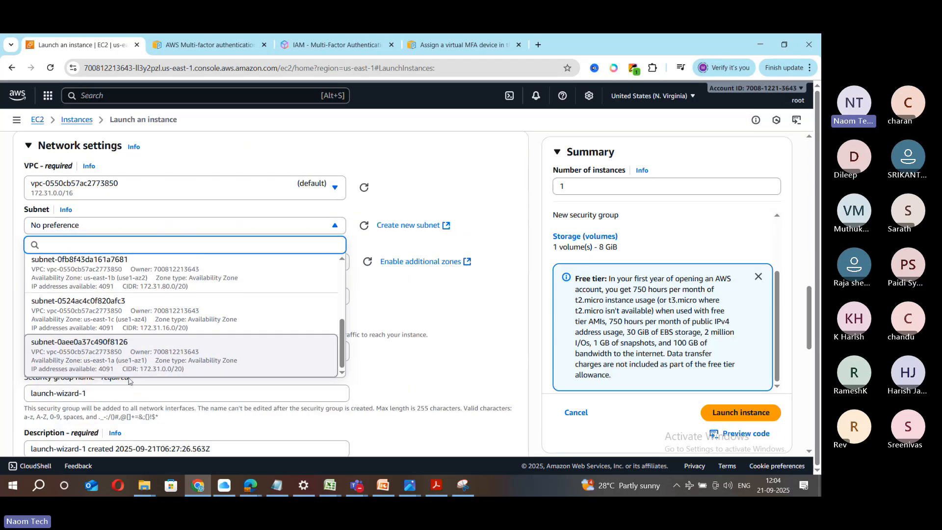
click(122, 362)
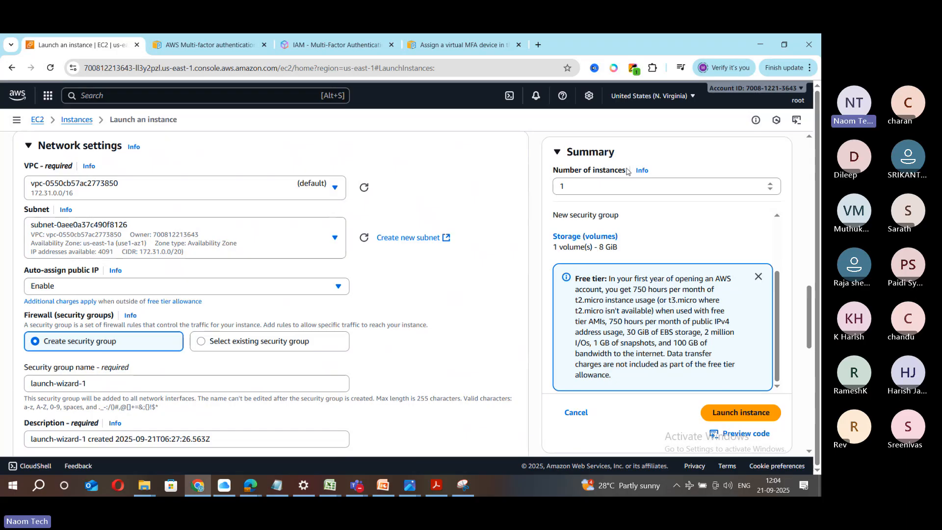
click(692, 97)
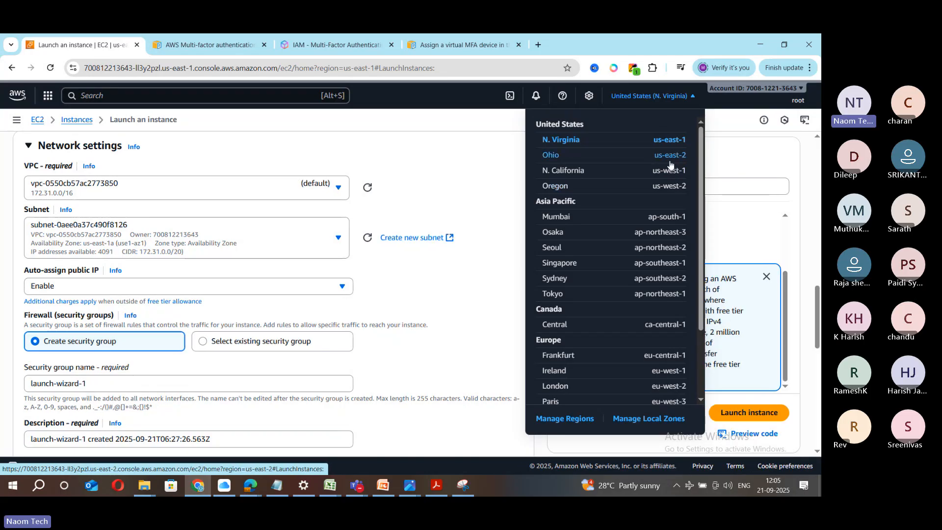
click(820, 493)
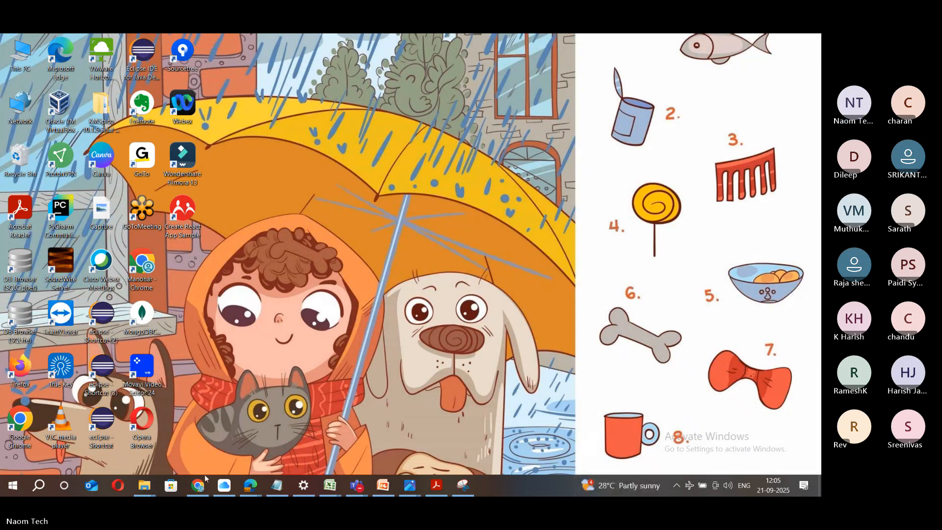
click(191, 486)
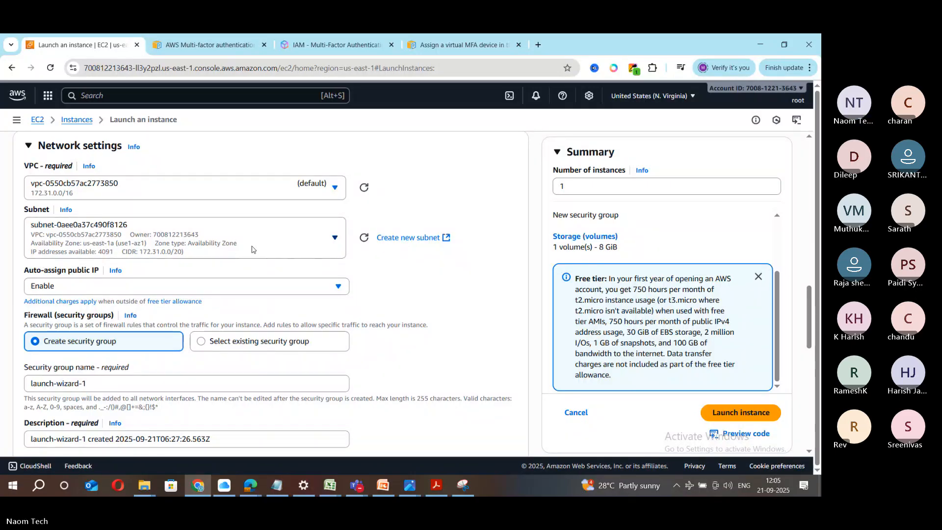
scroll(116, 242, down, 1)
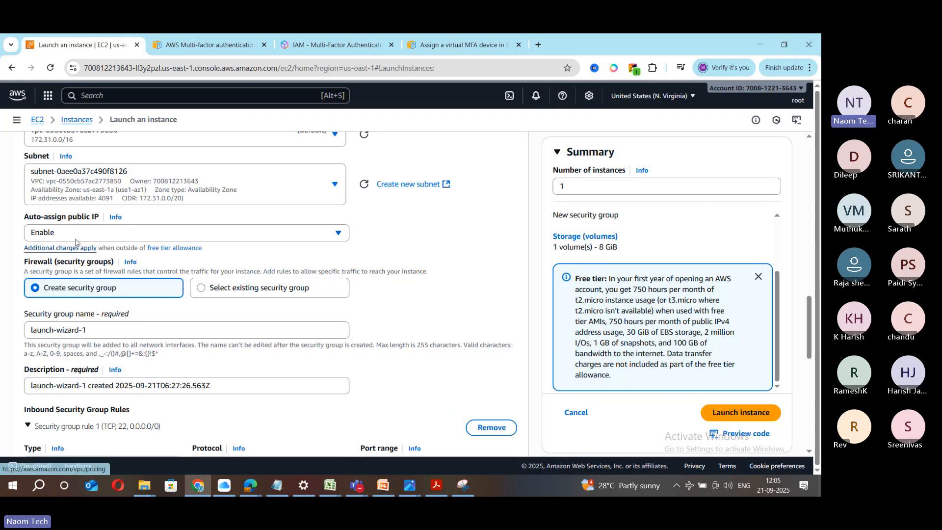
Clear the default security group name and retype it, ending with 'MY'
scroll(107, 283, down, 1)
click(102, 276)
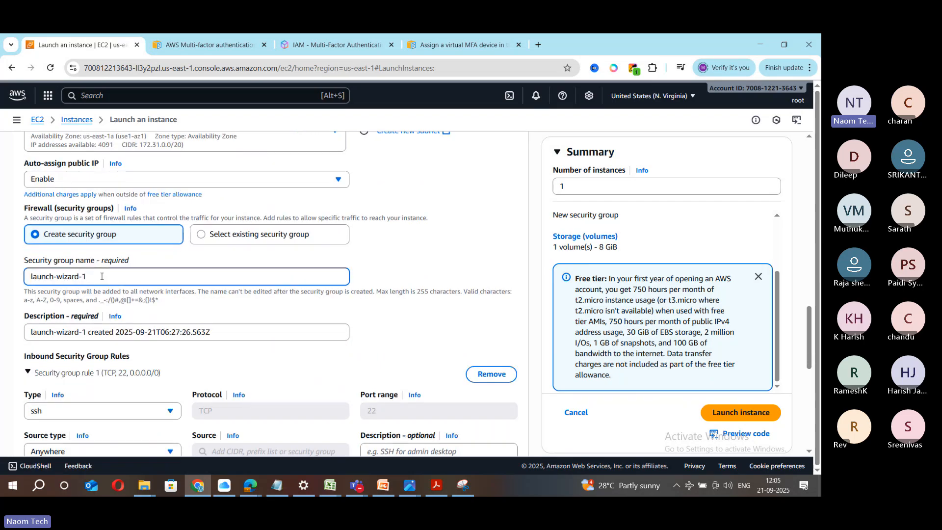
key(BackSpace)
key(BackSpace)
key(BackSpace)
key(BackSpace)
key(BackSpace)
key(BackSpace)
key(BackSpace)
key(BackSpace)
key(BackSpace)
key(BackSpace)
key(BackSpace)
key(BackSpace)
key(BackSpace)
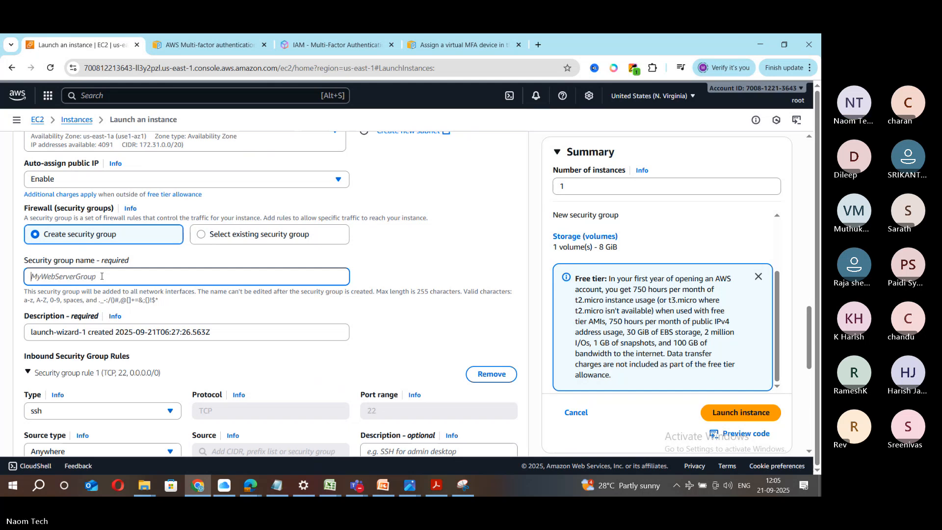
text(Na)
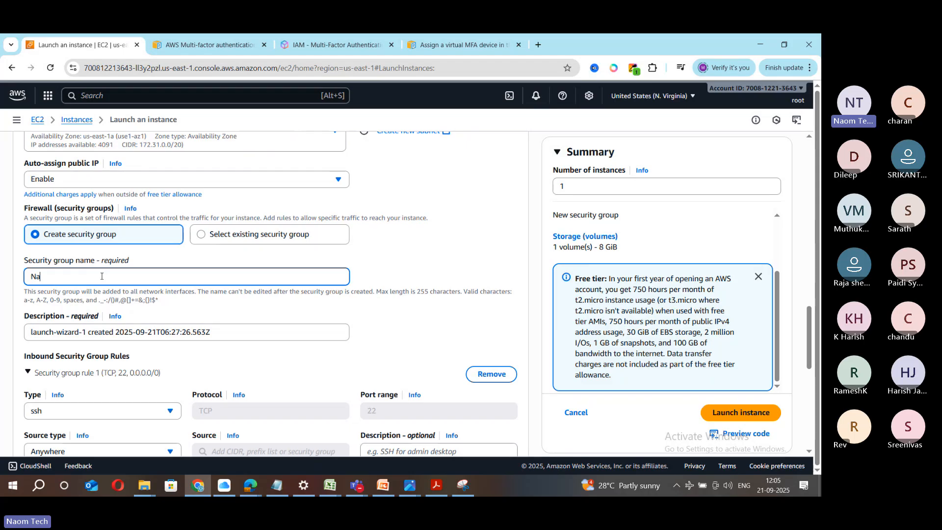
key(BackSpace)
key(BackSpace)
text(Na)
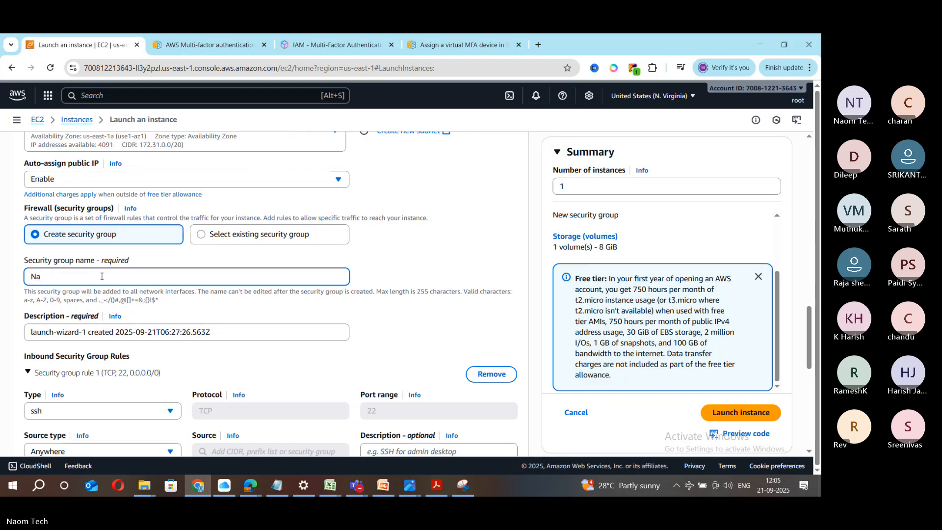
text(omi-)
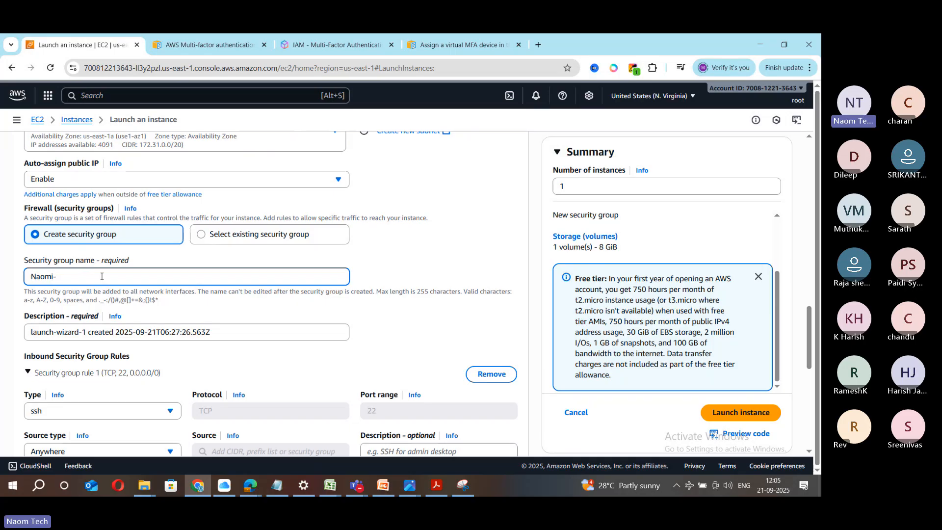
text(sce)
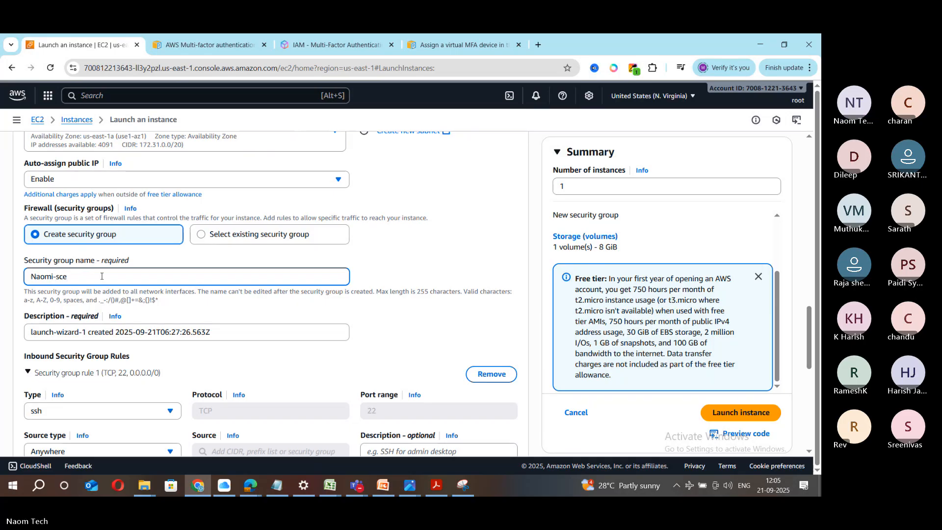
key(BackSpace)
key(BackSpace)
key(BackSpace)
key(BackSpace)
key(BackSpace)
key(BackSpace)
key(BackSpace)
key(BackSpace)
key(BackSpace)
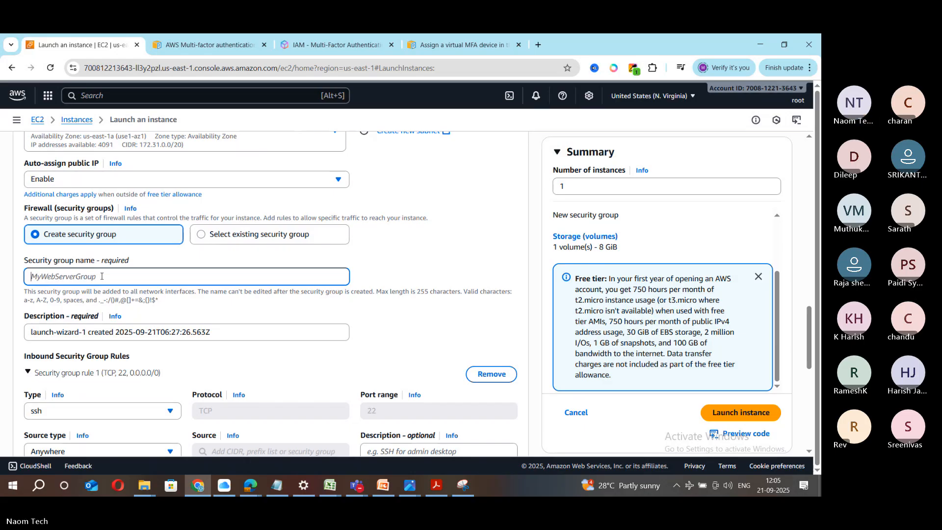
text(MY-)
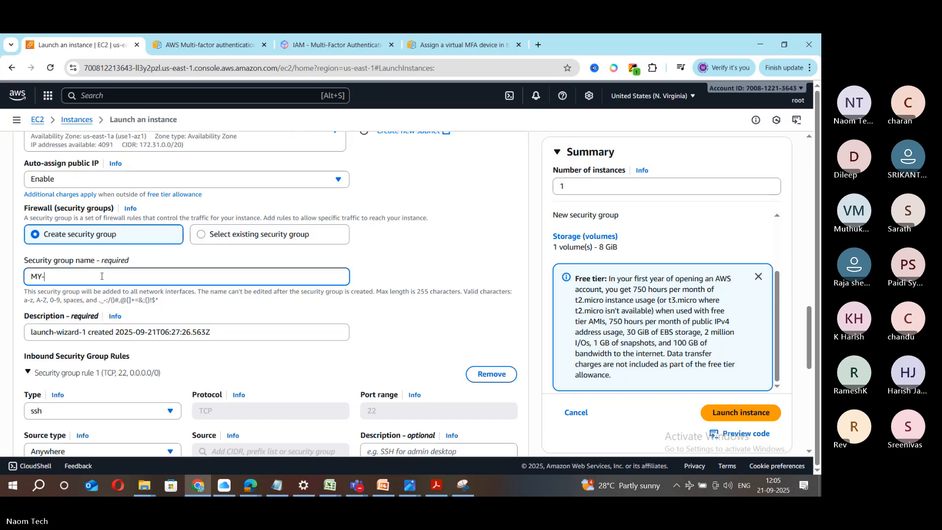
click(393, 254)
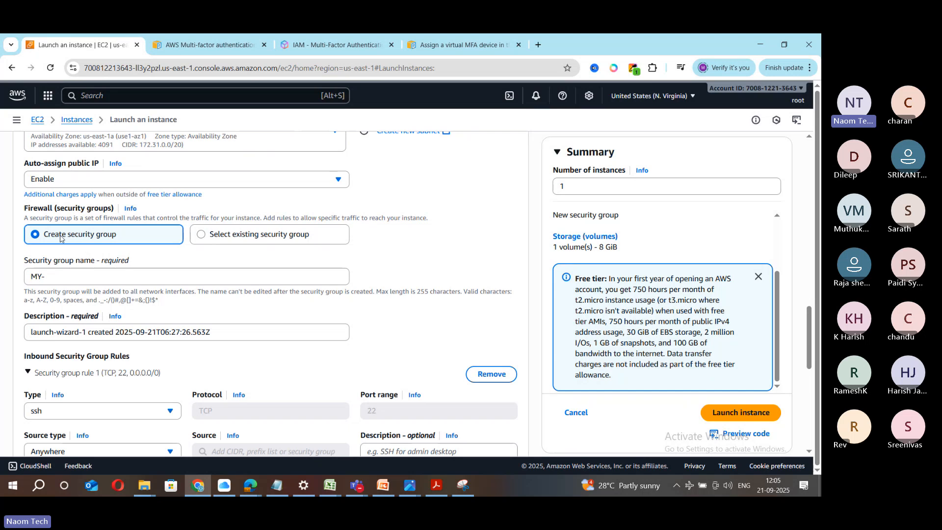
click(57, 279)
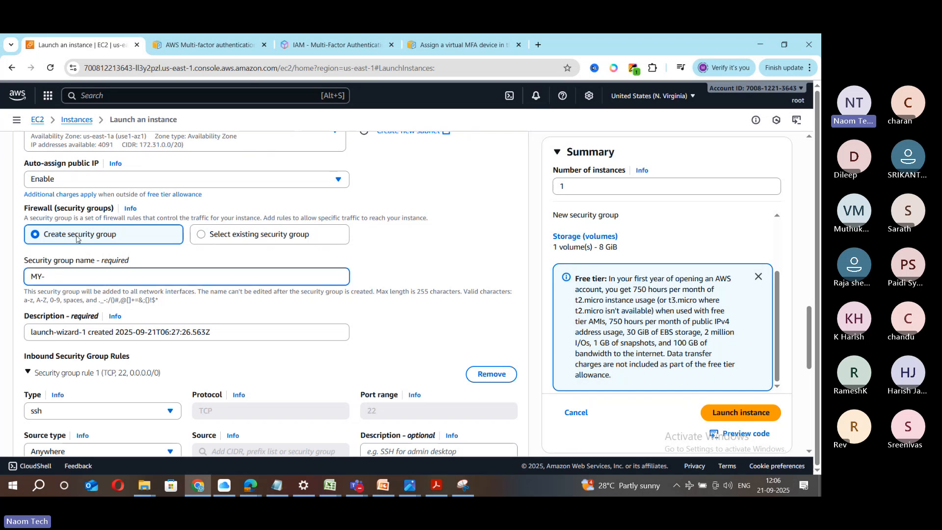
Switch the firewall to 'Select existing security group' and browse Common security groups without picking one
click(202, 235)
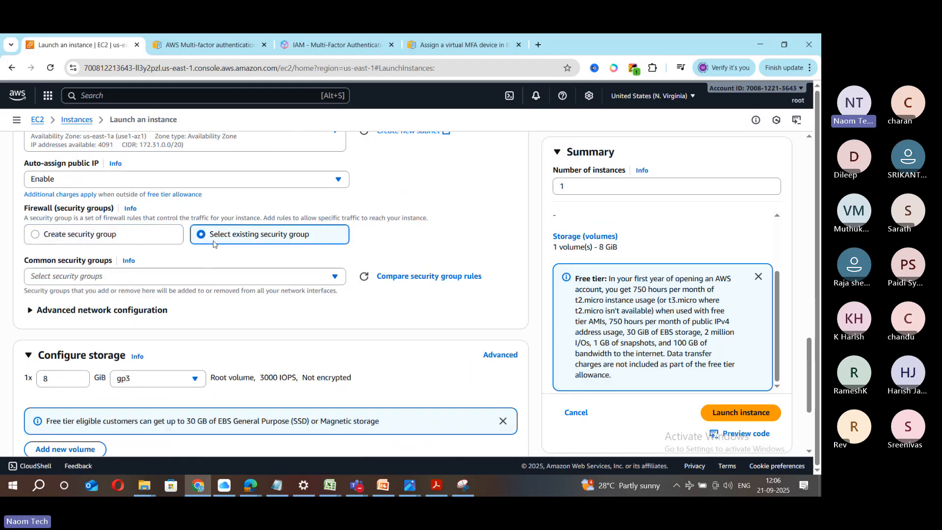
click(244, 277)
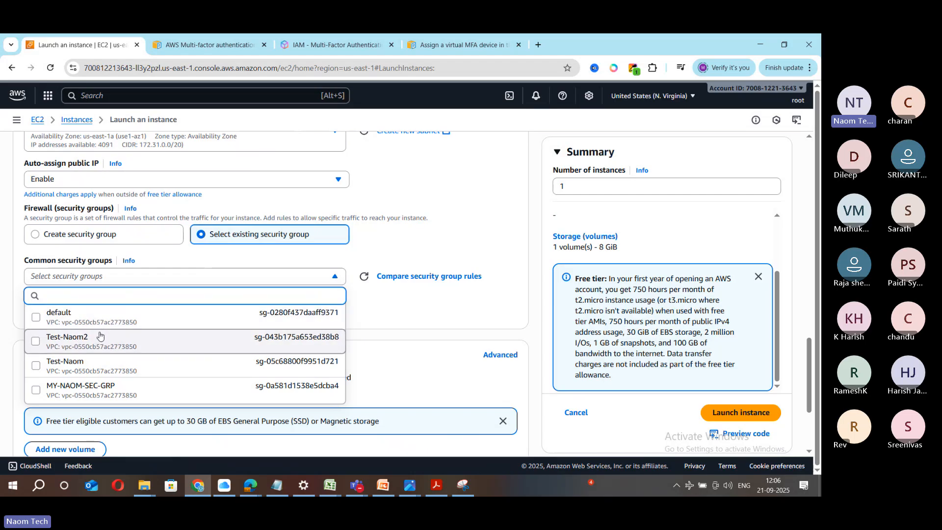
scroll(98, 340, down, 2)
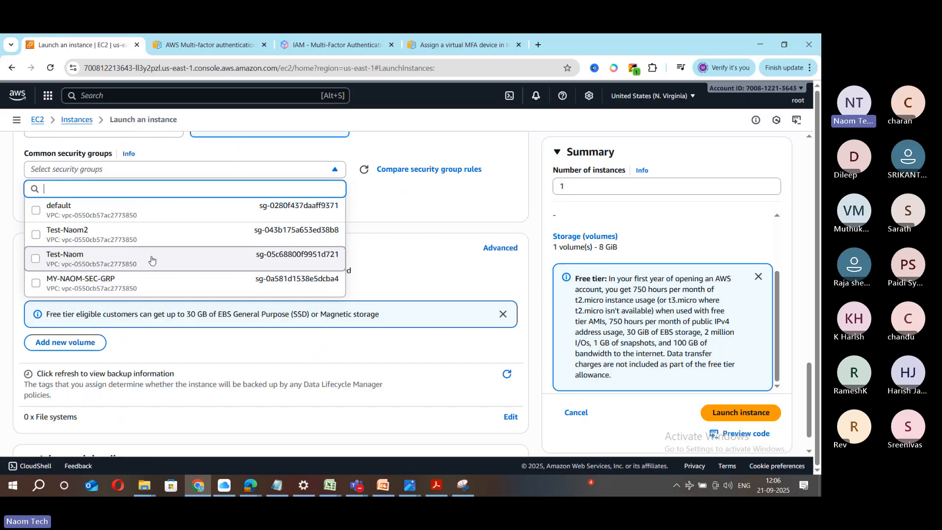
click(1, 248)
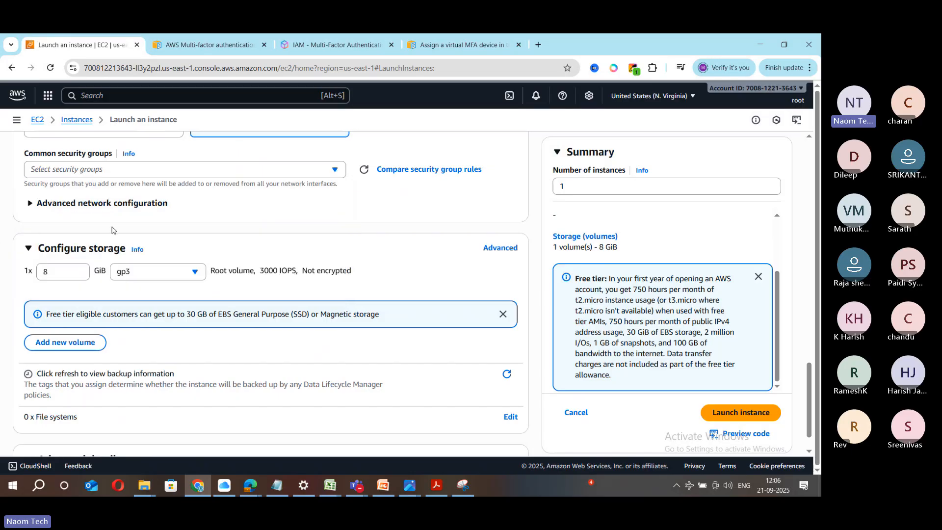
scroll(114, 231, up, 2)
click(102, 278)
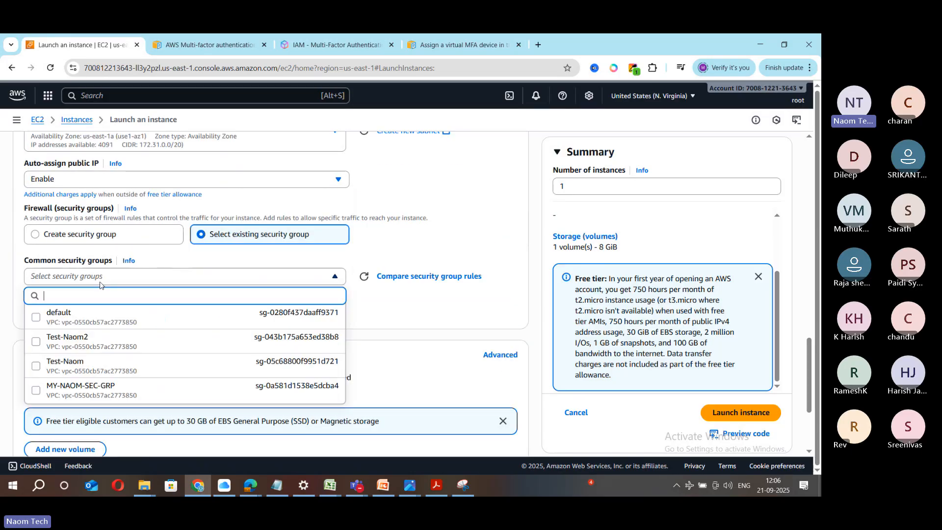
click(105, 277)
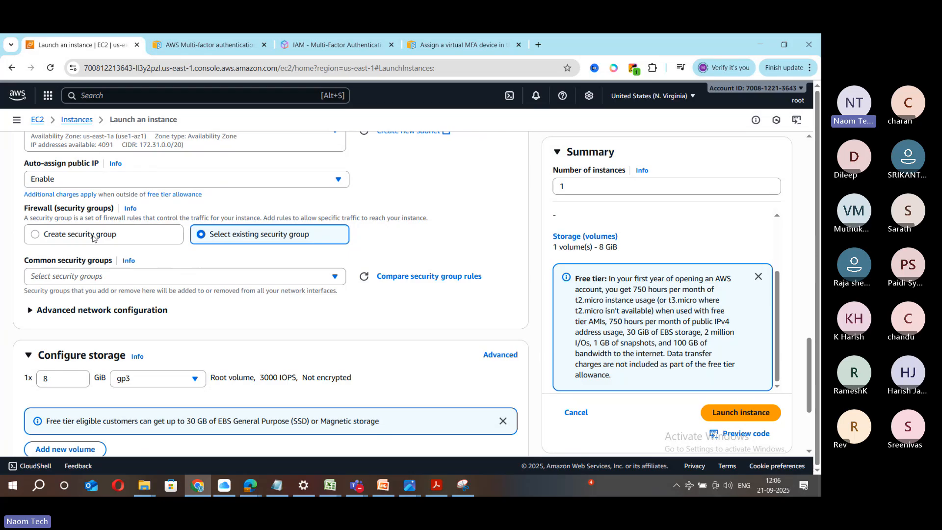
Create a new security group named MY-SEC-GRP, keeping the SSH port 22 rule open to 0.0.0.0/0
click(94, 238)
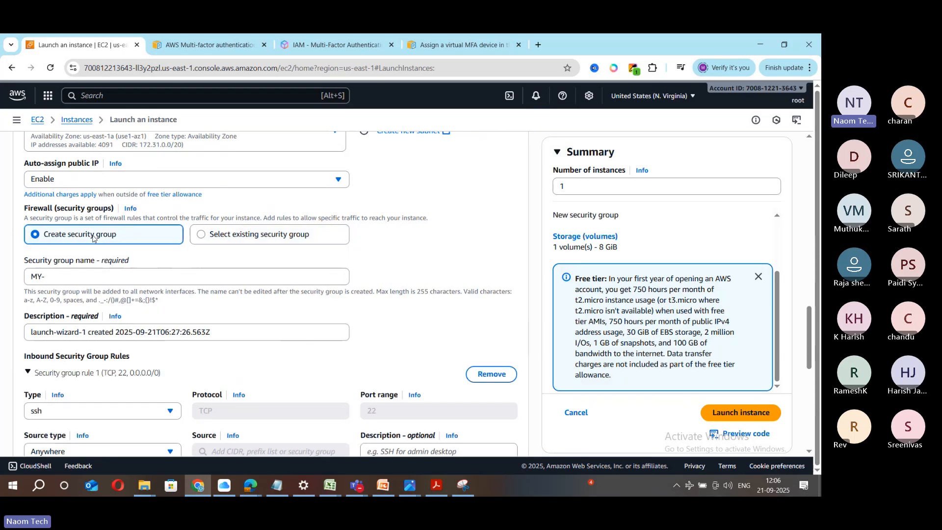
click(74, 280)
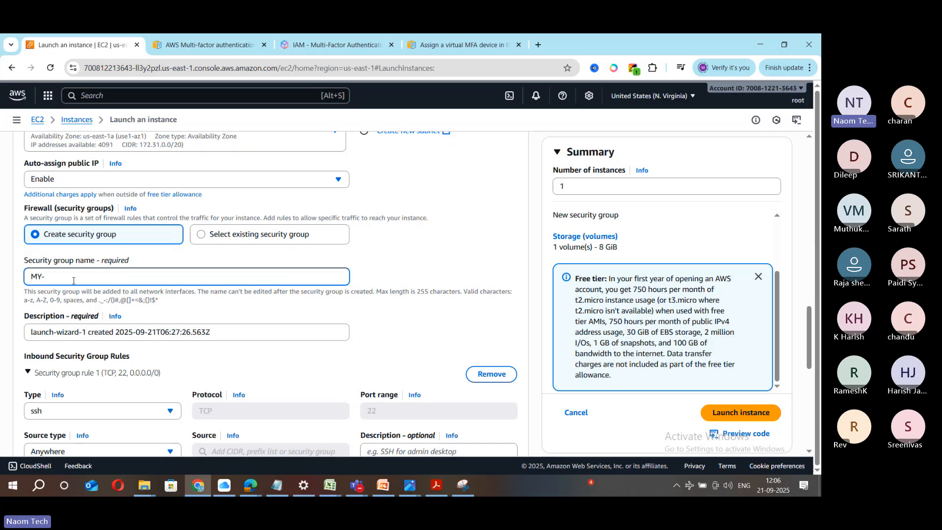
text(we)
key(BackSpace)
key(BackSpace)
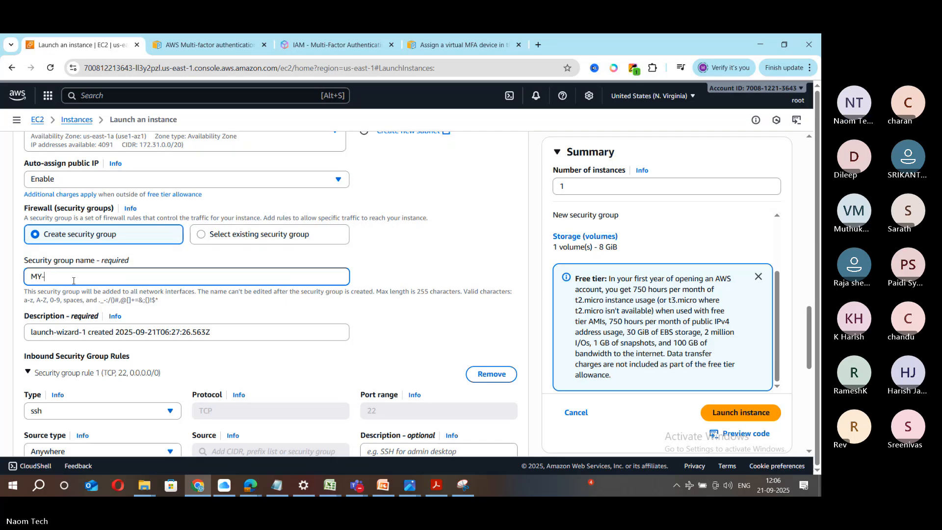
text(sec)
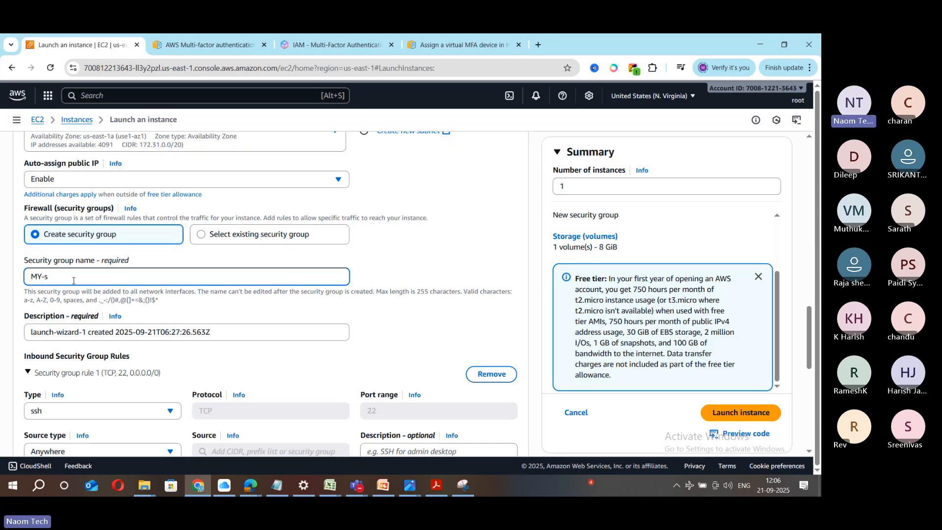
text(SEC-GRP)
scroll(208, 247, down, 3)
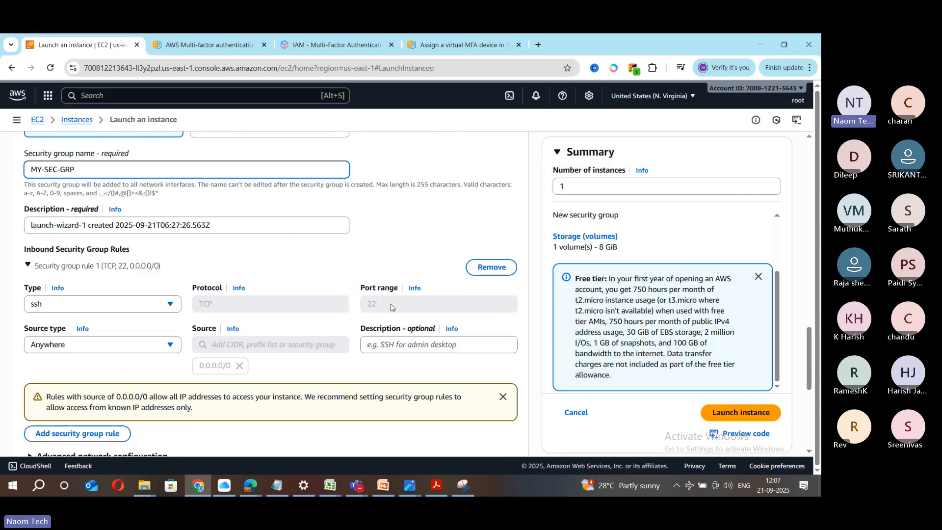
scroll(387, 309, down, 1)
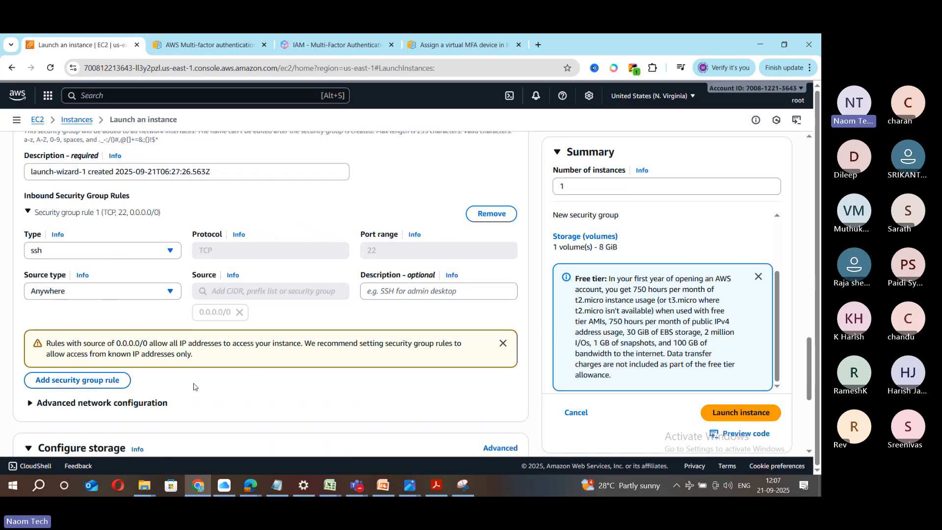
Raise the gp3 root volume size from 8 GiB to 10 GiB
scroll(201, 354, down, 2)
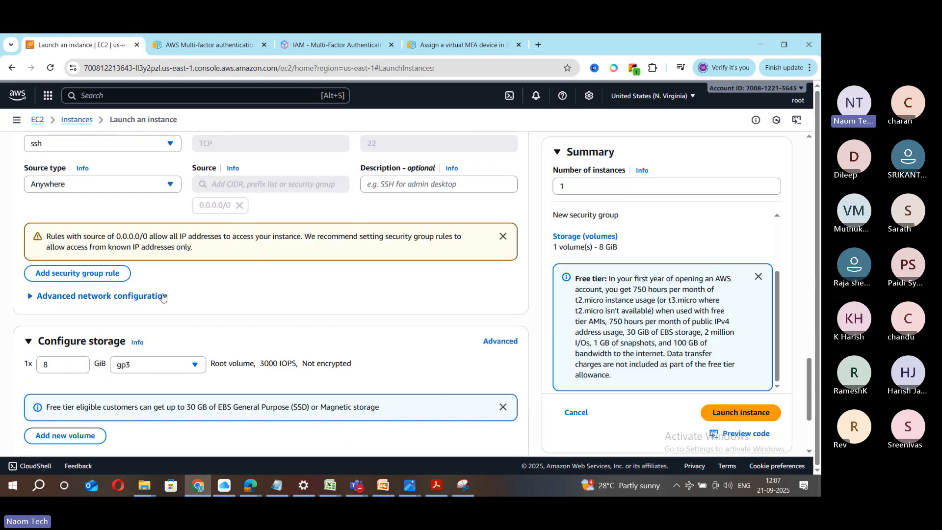
scroll(163, 298, down, 1)
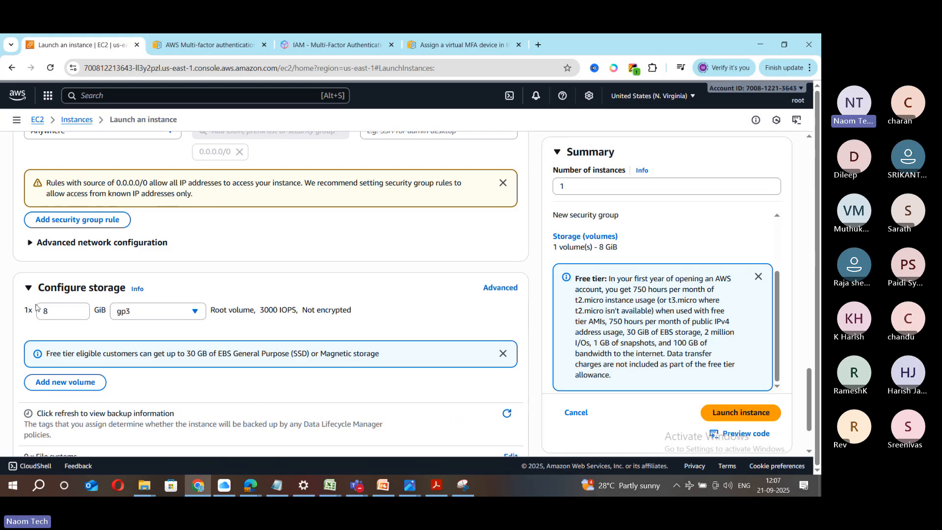
click(79, 308)
click(79, 309)
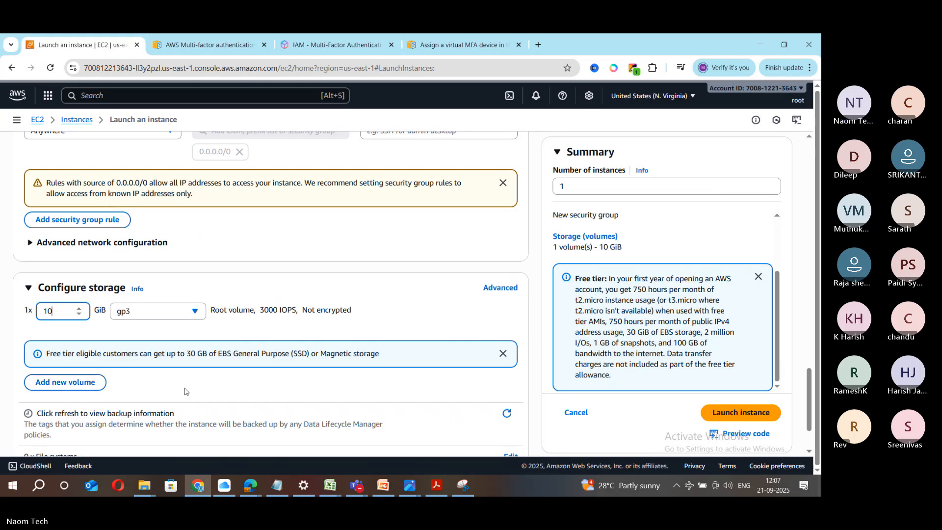
Review the Name tag and AMI, then launch the configured Naomi2 instance
scroll(245, 294, up, 10)
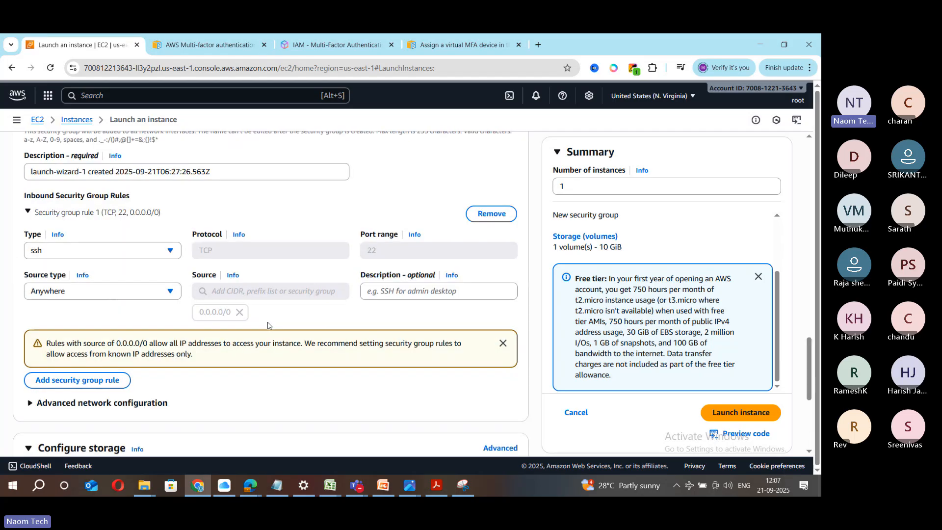
scroll(268, 328, up, 10)
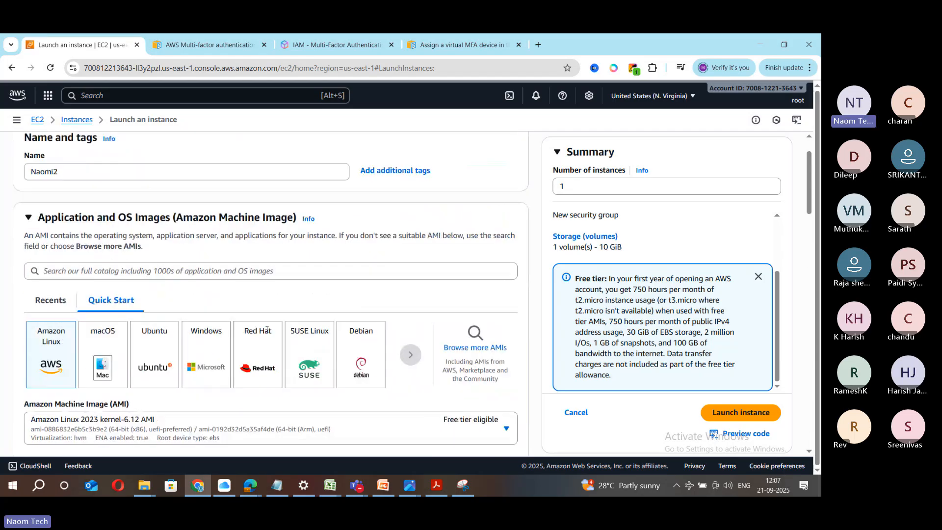
scroll(267, 333, up, 2)
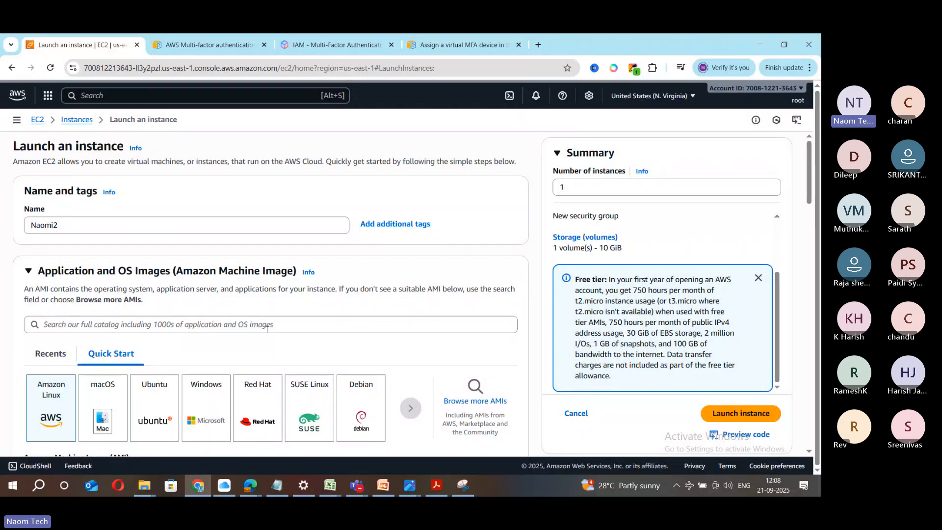
scroll(814, 384, down, 1)
scroll(814, 385, down, 10)
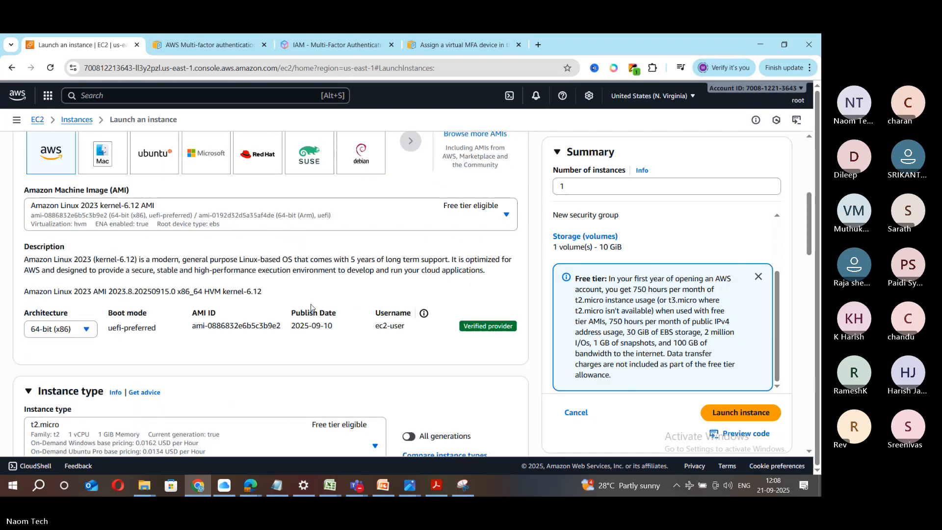
click(744, 414)
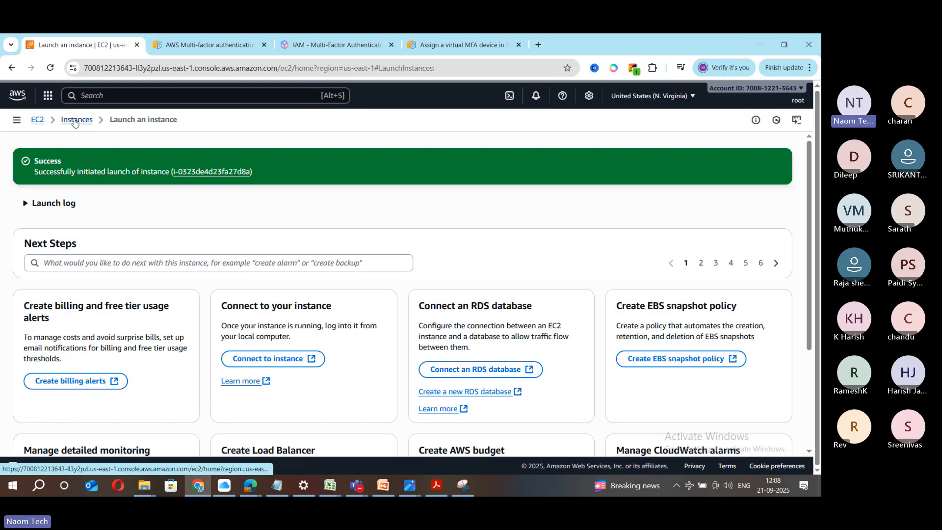
Go to the EC2 Instances list showing Naomi2 running alongside Naom123
click(74, 122)
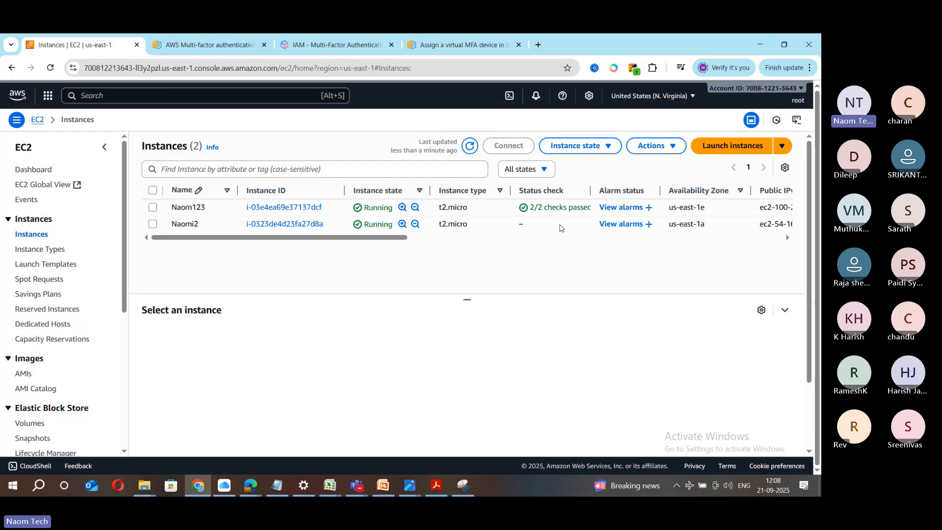
click(154, 225)
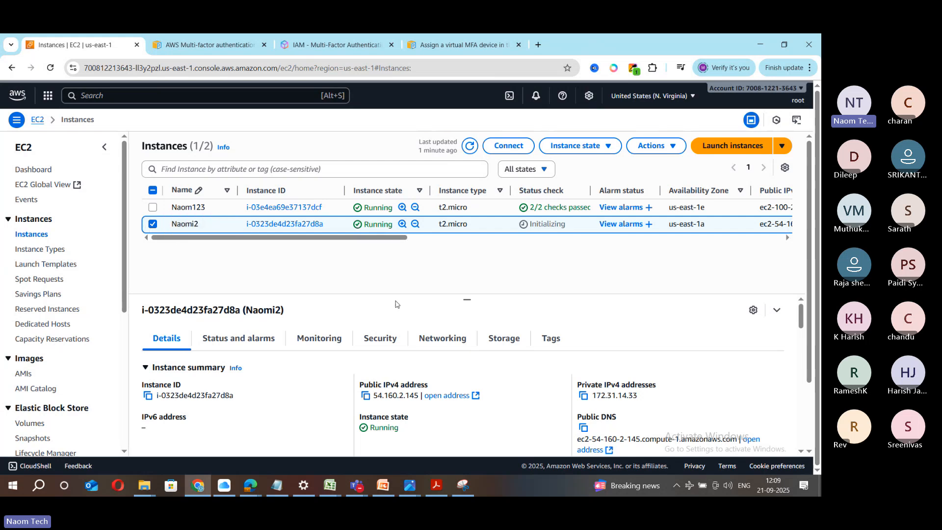
scroll(501, 329, down, 2)
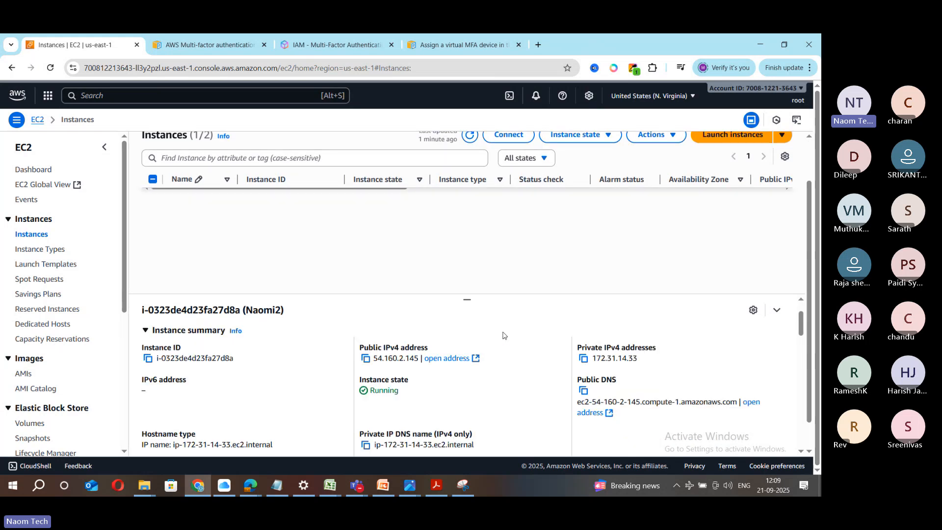
scroll(489, 345, up, 1)
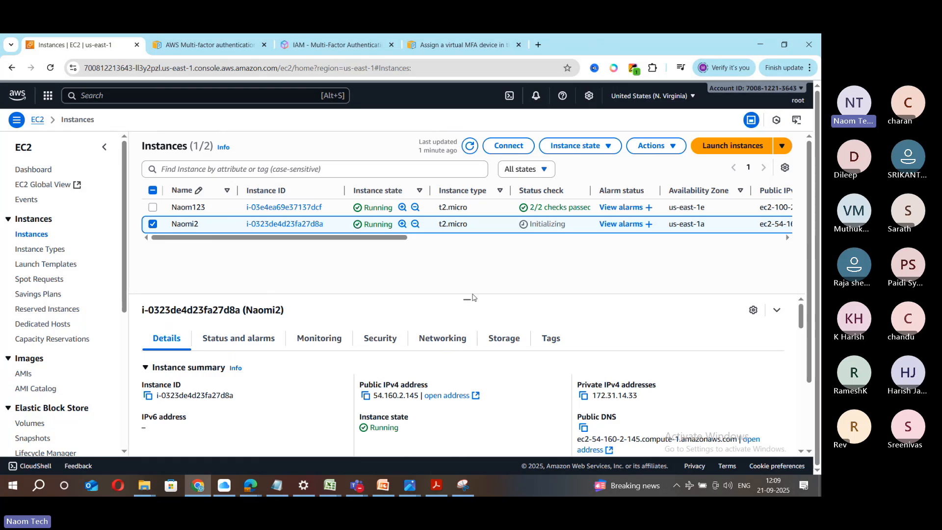
drag(472, 297, 465, 243)
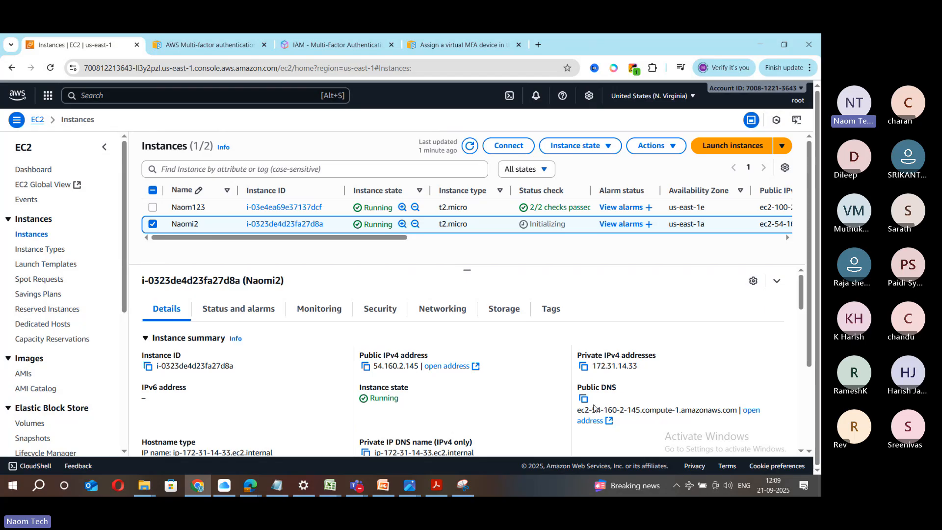
scroll(601, 400, down, 1)
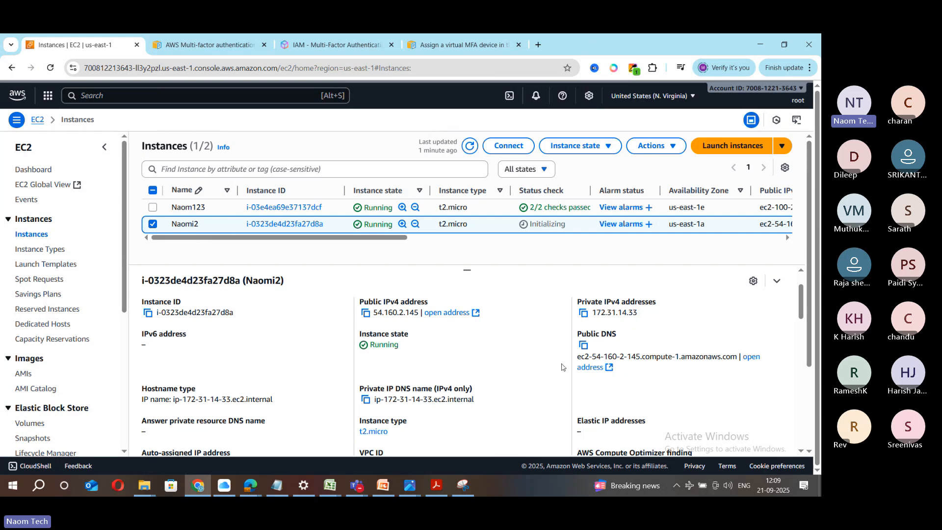
scroll(255, 343, down, 1)
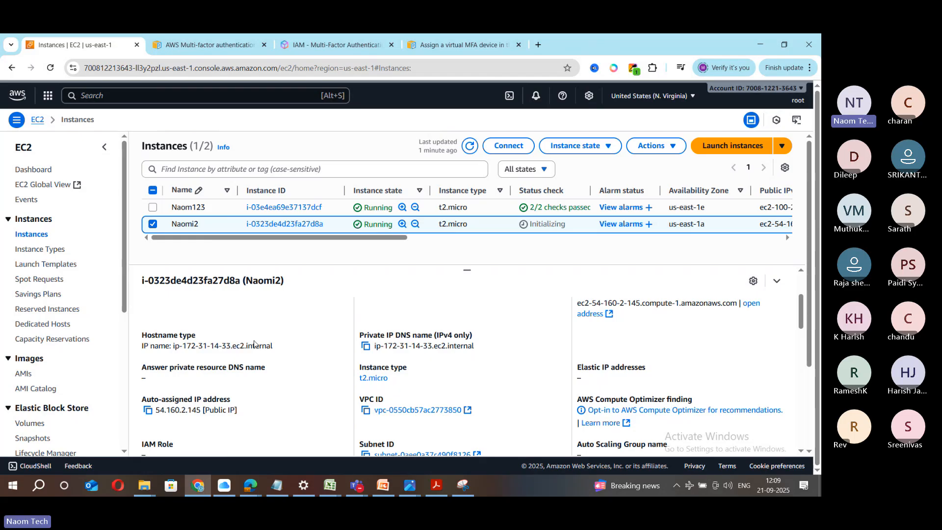
scroll(352, 343, down, 1)
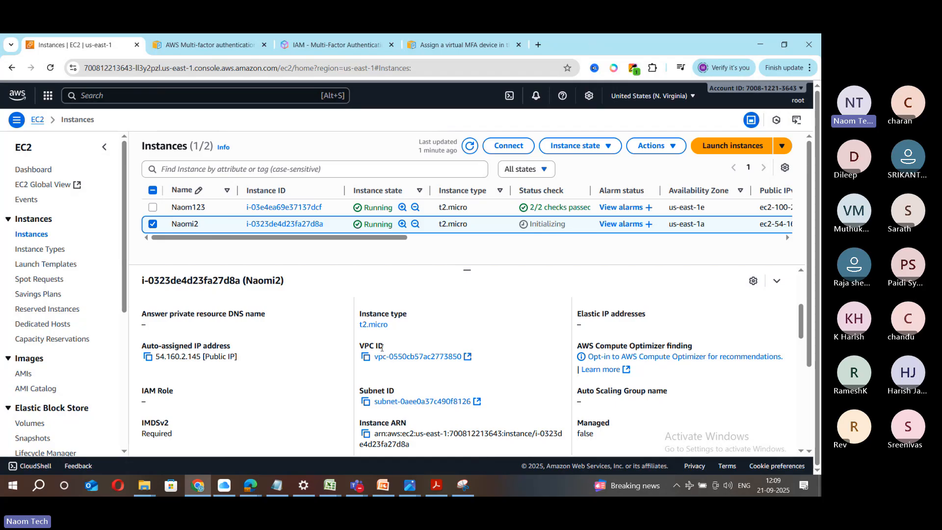
scroll(425, 411, down, 1)
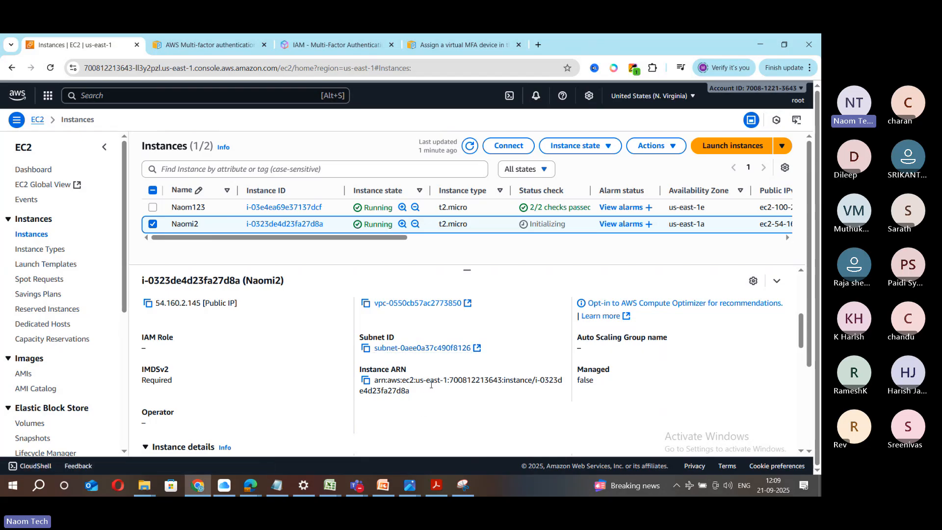
scroll(304, 373, down, 1)
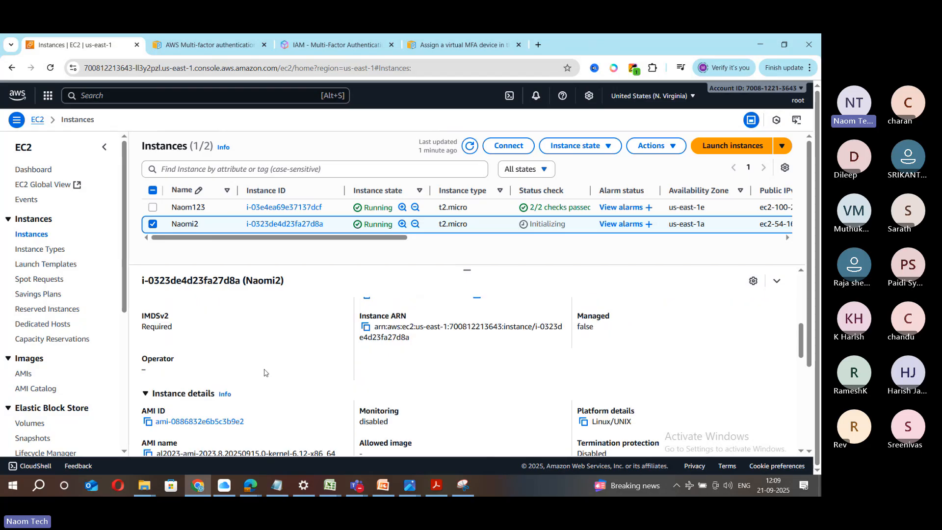
scroll(264, 373, down, 2)
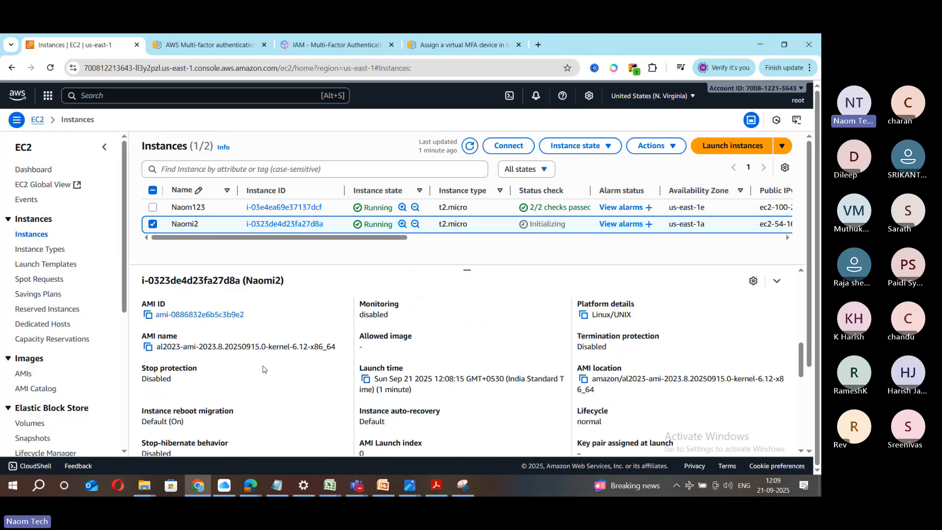
scroll(265, 369, down, 1)
scroll(526, 370, up, 1)
scroll(343, 380, down, 3)
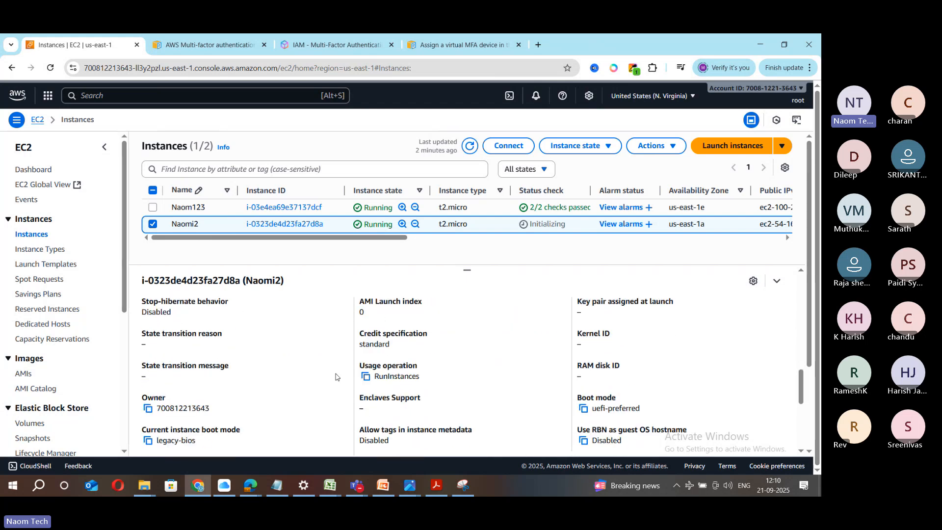
scroll(336, 377, down, 2)
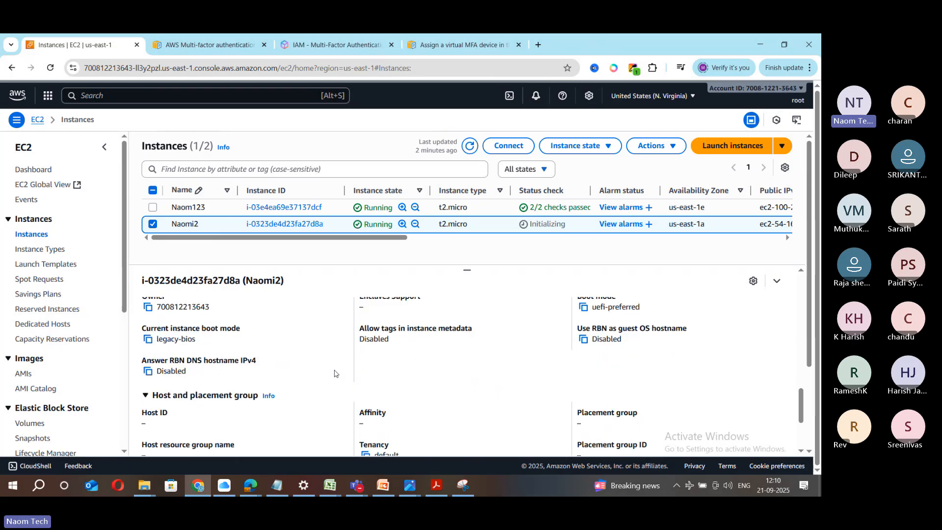
scroll(334, 374, down, 3)
scroll(334, 372, up, 8)
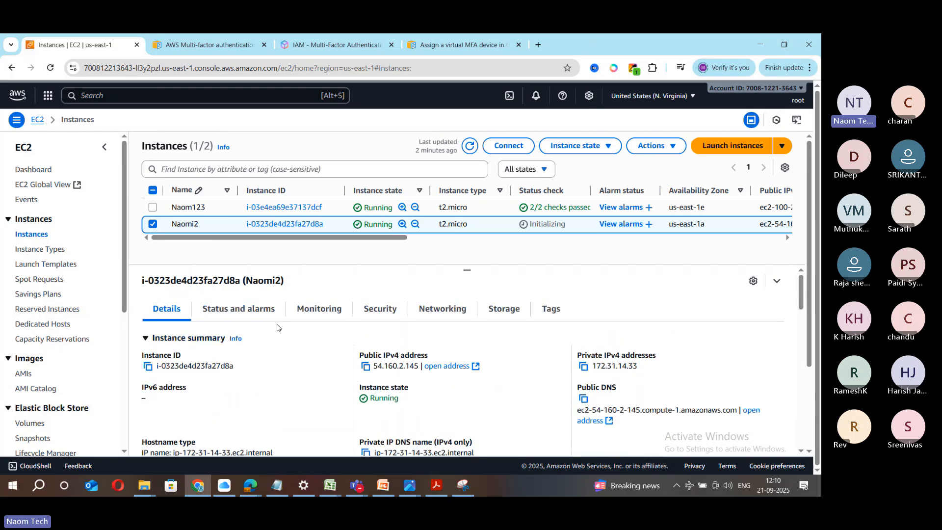
Show Naomi2's CloudWatch metric charts, which report no CPU or network data yet
click(315, 309)
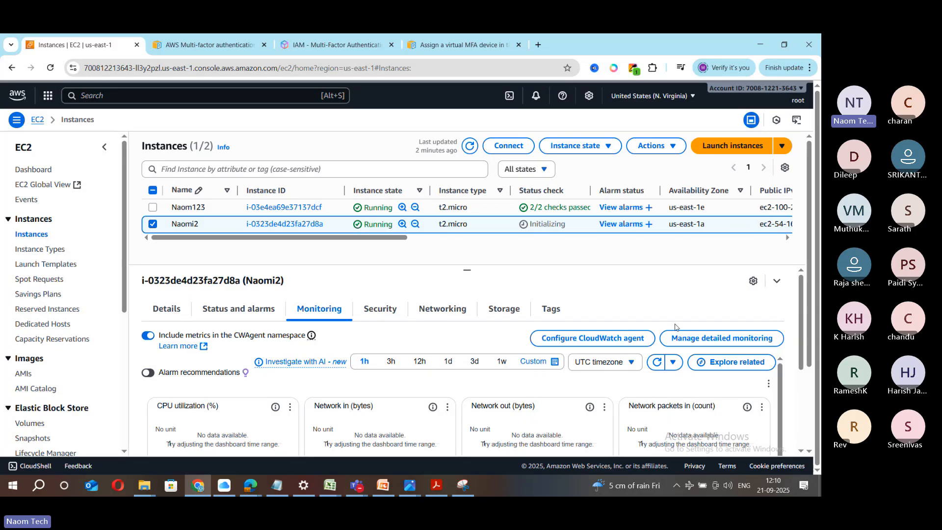
scroll(470, 354, down, 2)
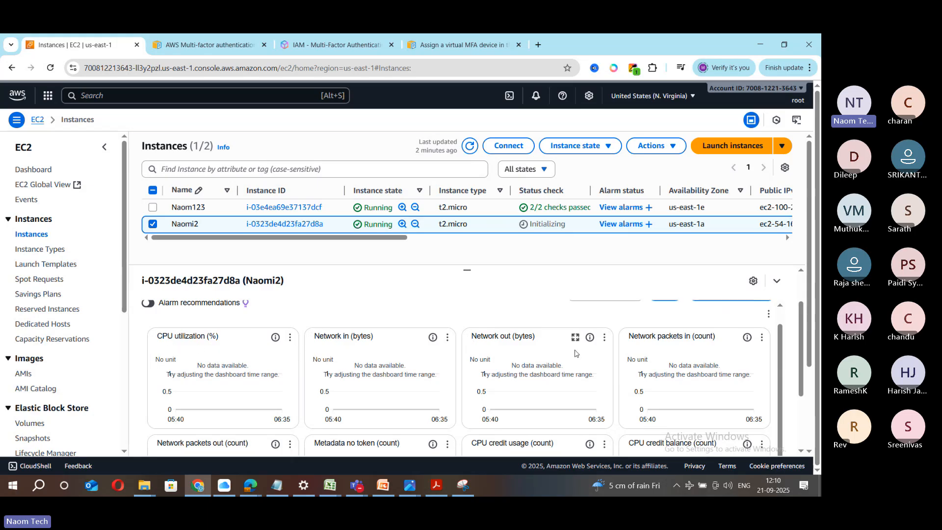
scroll(577, 353, down, 2)
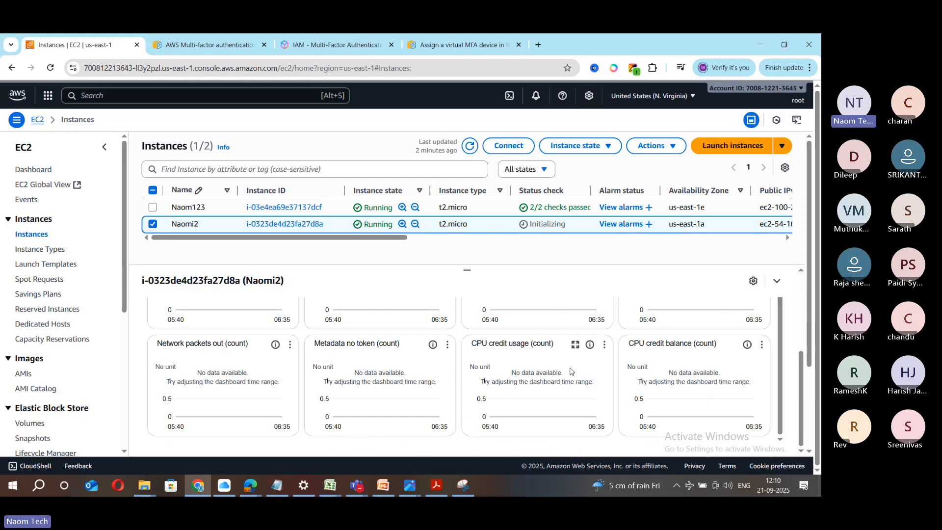
scroll(608, 377, up, 1)
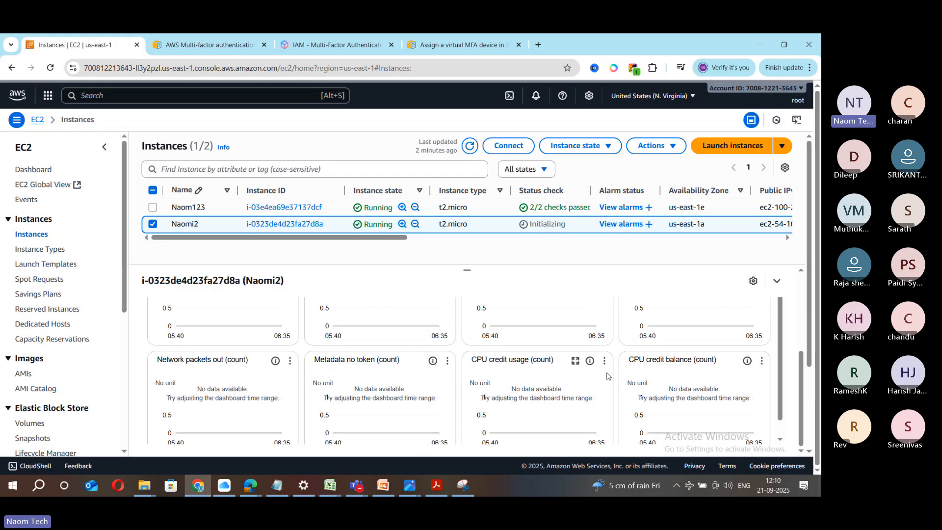
scroll(607, 376, up, 3)
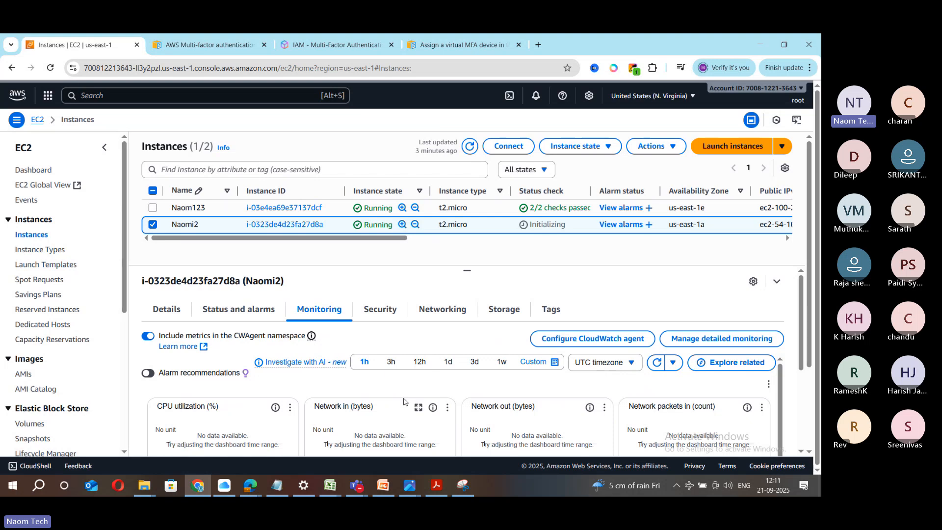
Open MY-SEC-GRP from Naomi2's security settings and start editing its inbound rules
click(382, 310)
scroll(467, 377, down, 3)
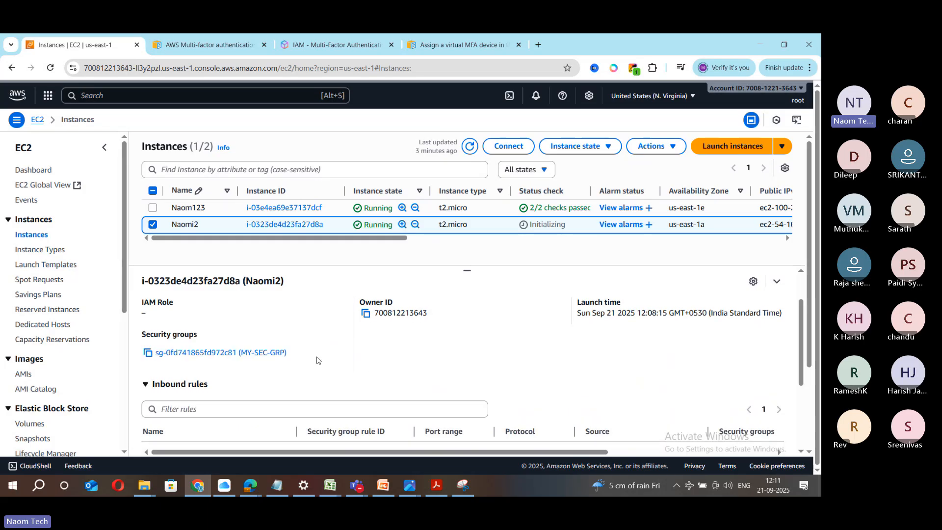
click(215, 353)
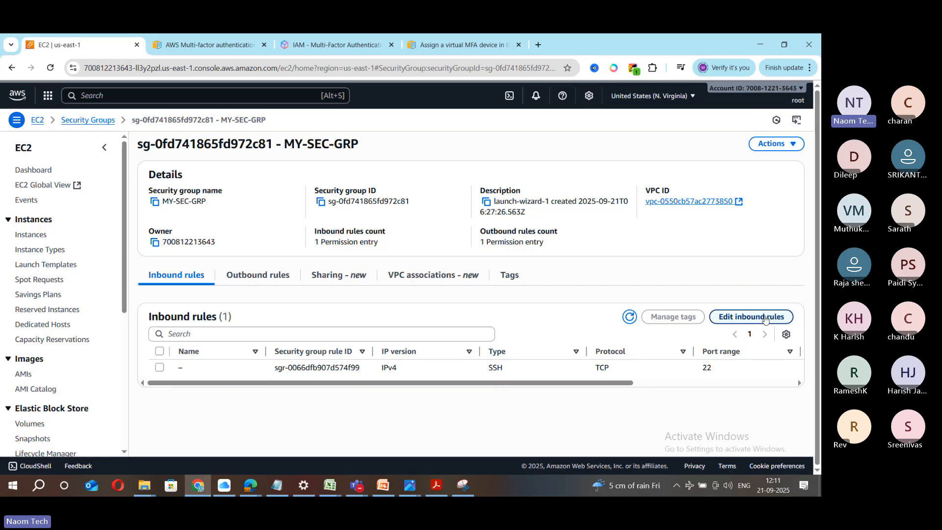
click(765, 318)
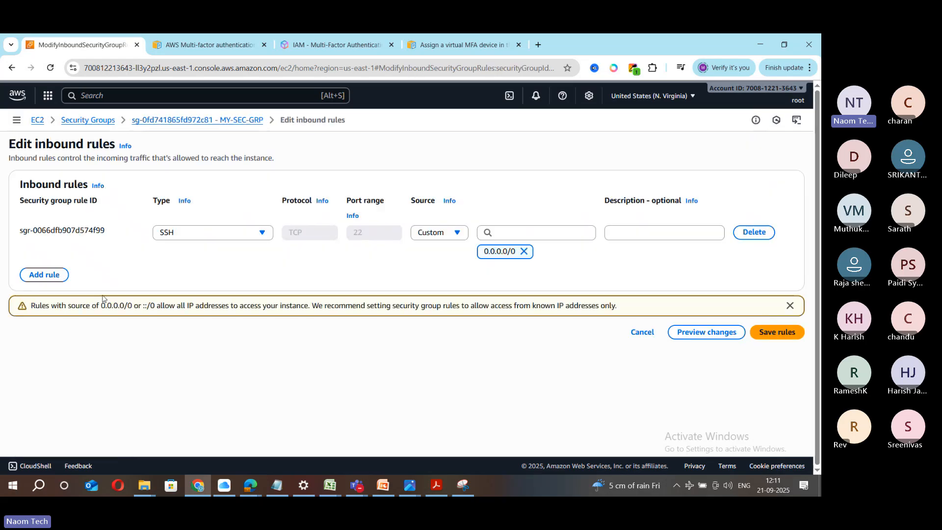
Add a new inbound rule, search rule types for HTT without choosing, and dismiss the warning
click(51, 277)
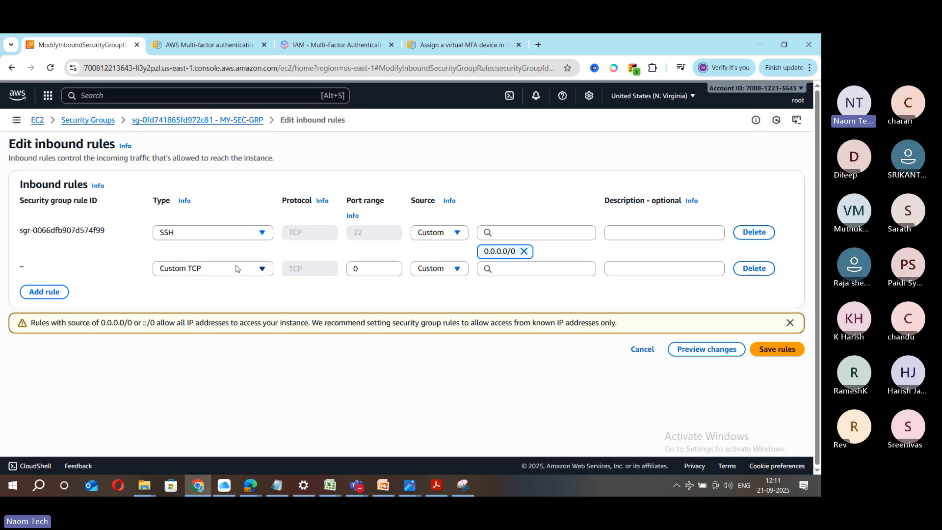
click(238, 269)
scroll(205, 386, down, 10)
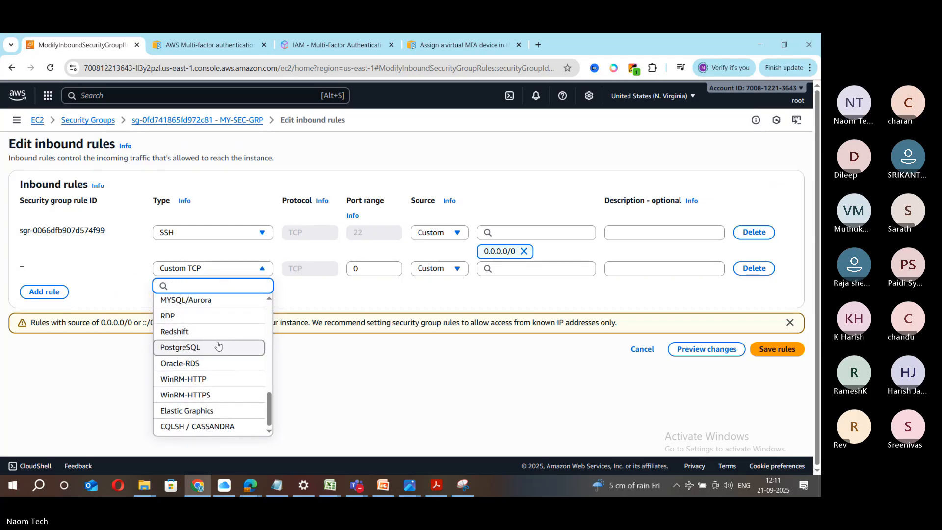
scroll(218, 346, up, 10)
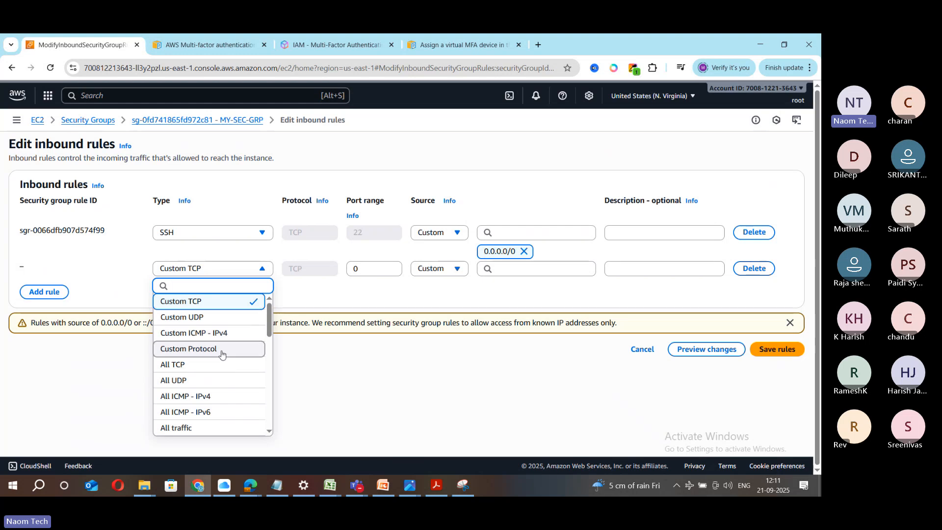
scroll(221, 354, down, 7)
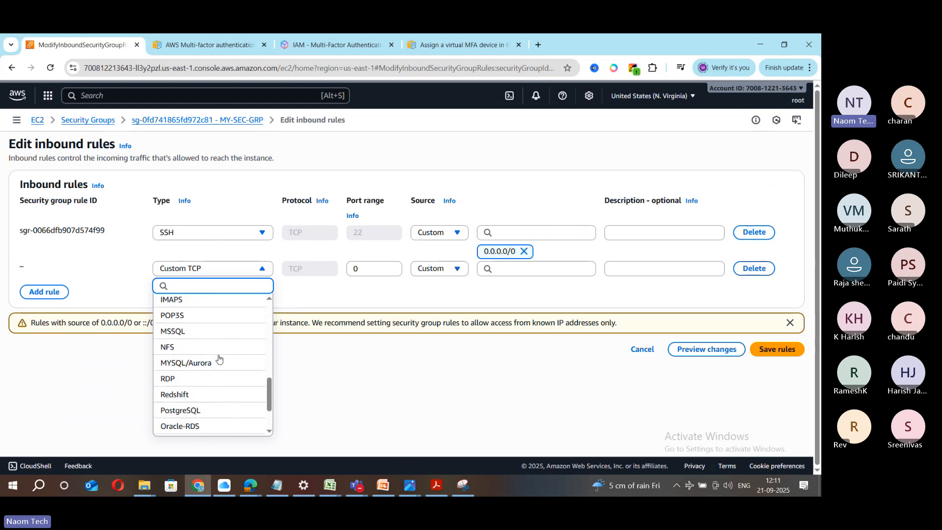
scroll(218, 359, up, 7)
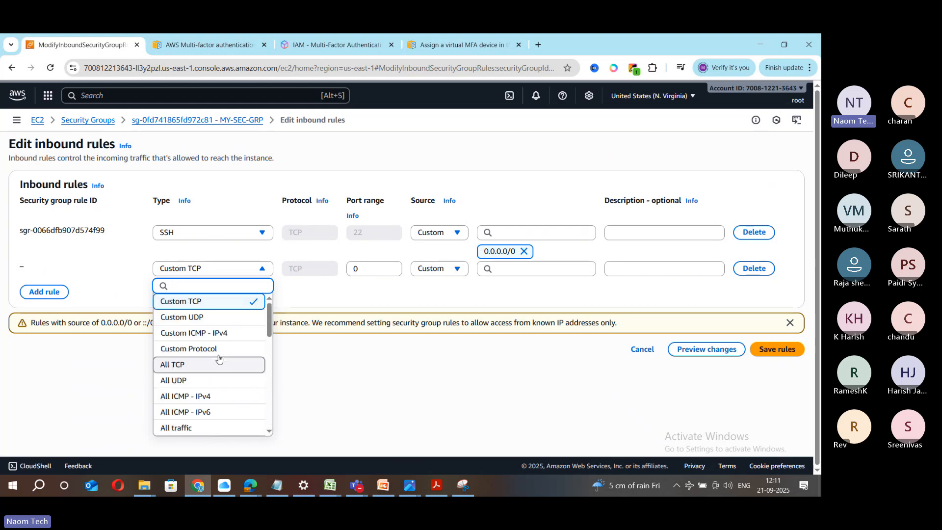
text(HTT)
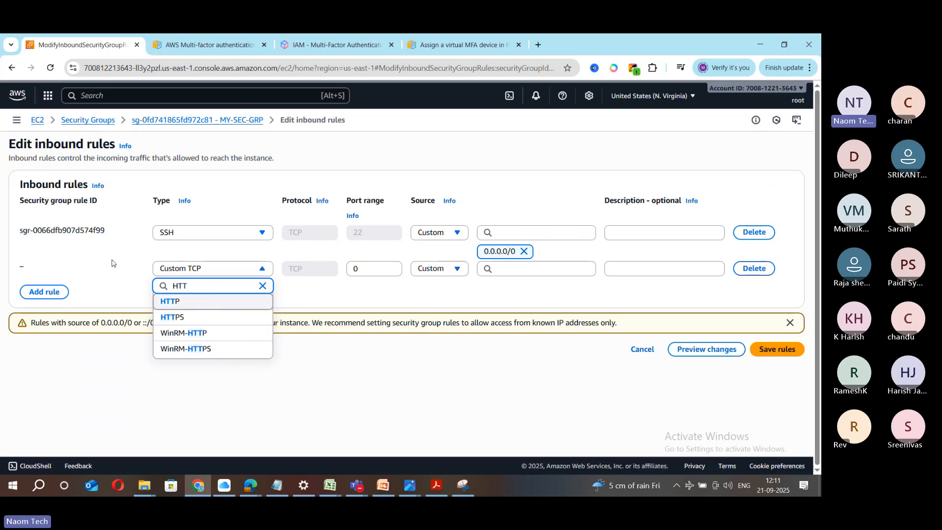
click(231, 403)
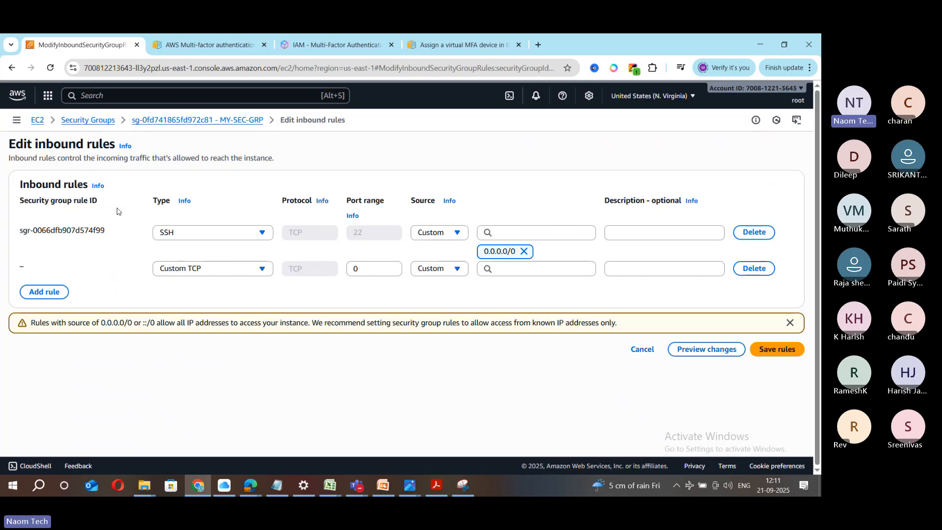
click(790, 323)
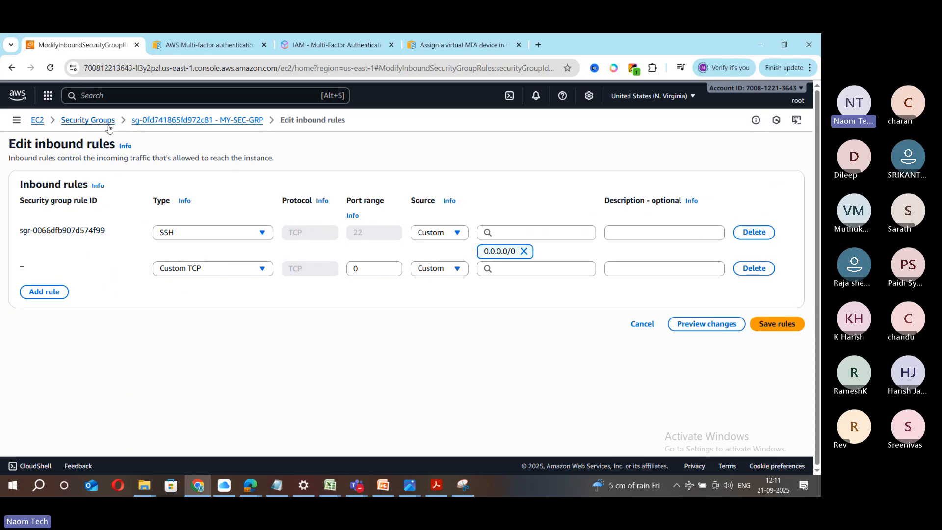
Abandon the rule edit and show Naomi2's Networking details on the Instances page
click(89, 121)
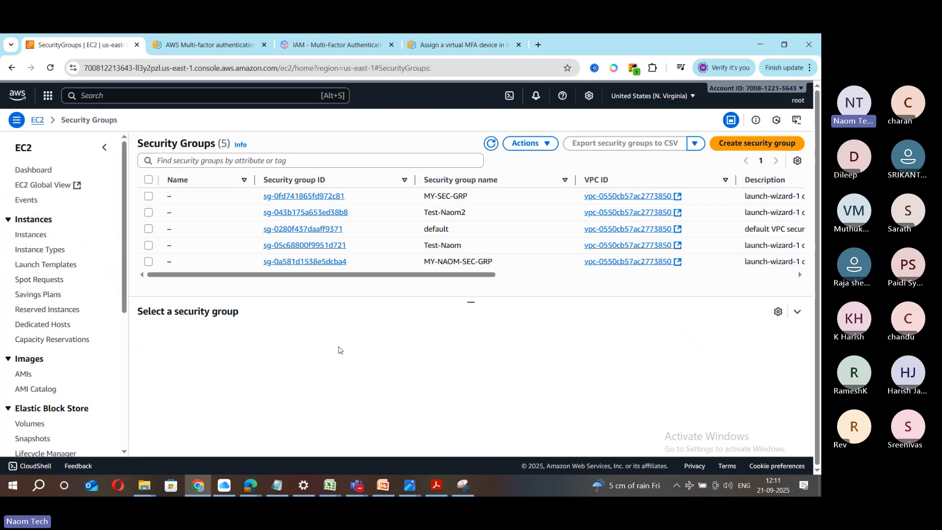
click(38, 120)
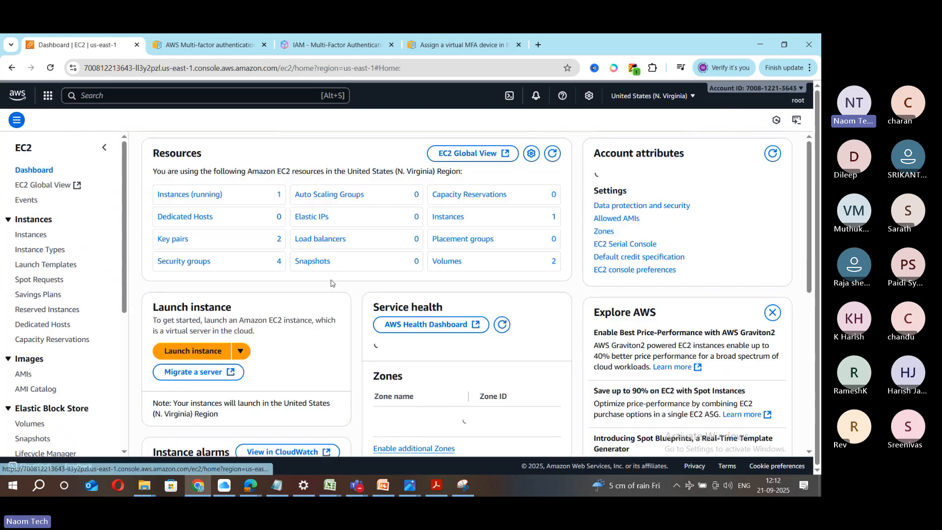
click(31, 235)
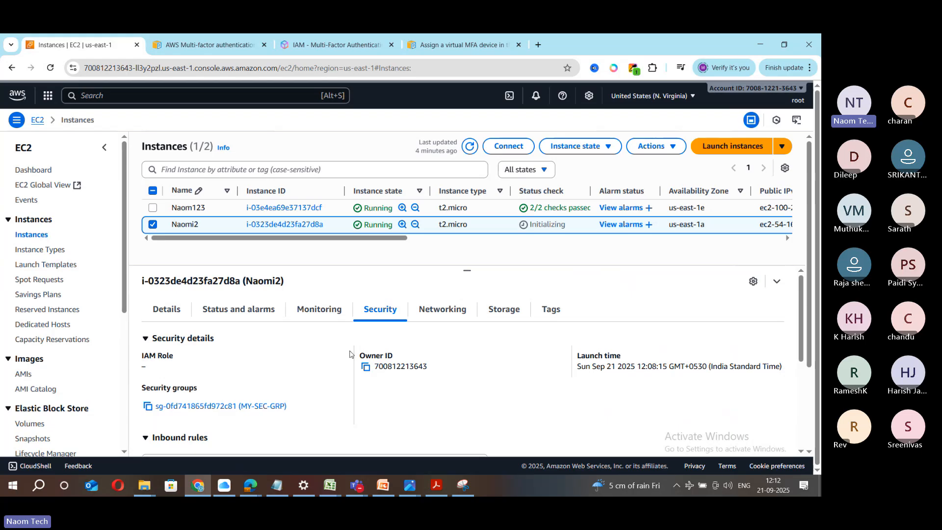
click(461, 319)
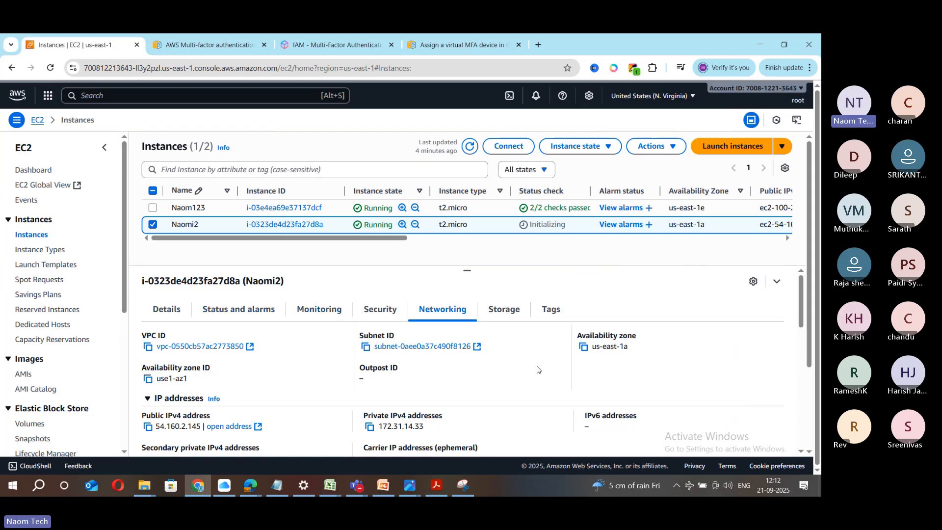
Review Naomi2's Storage details, including its block devices and attached root volume
scroll(524, 370, down, 5)
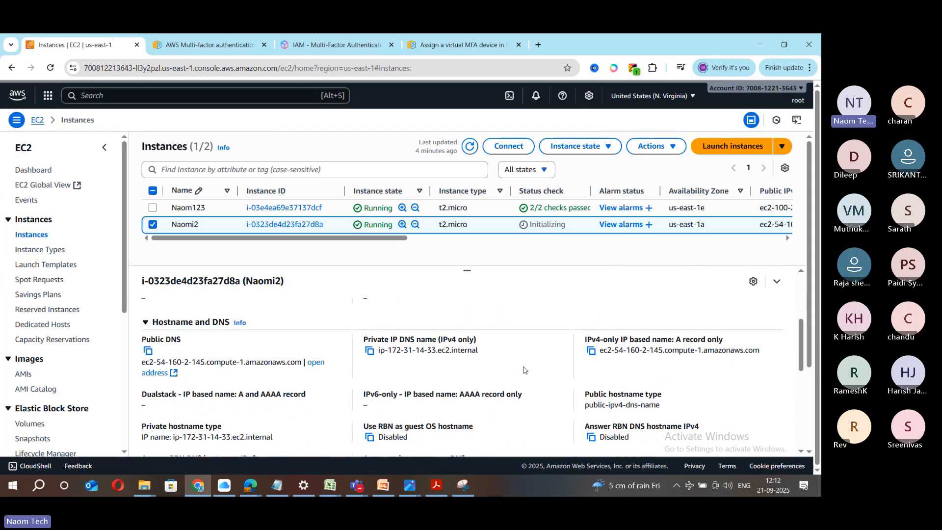
scroll(524, 371, up, 2)
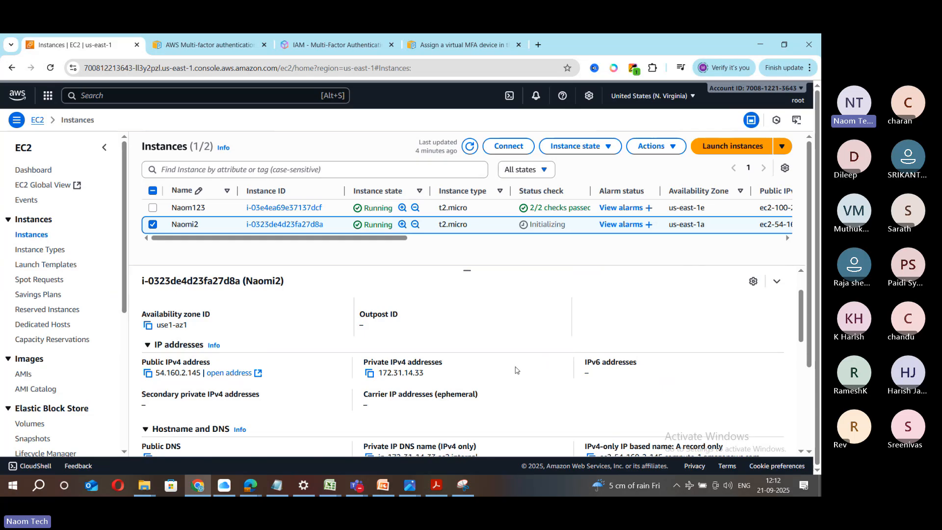
scroll(400, 393, down, 2)
scroll(441, 396, up, 5)
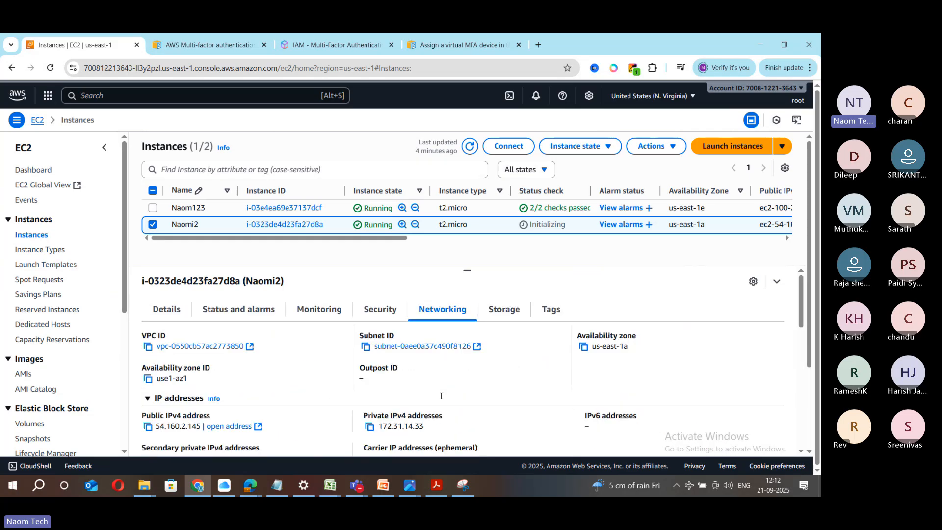
click(508, 314)
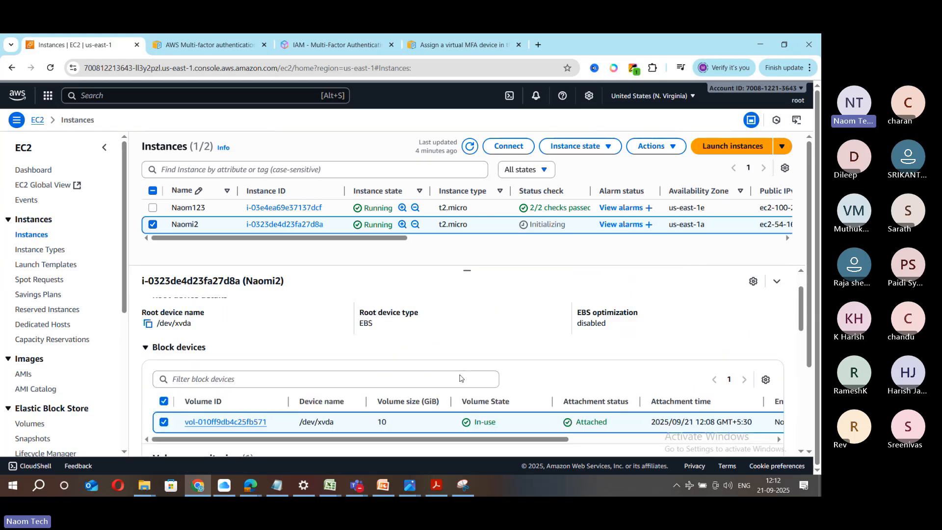
scroll(295, 354, down, 1)
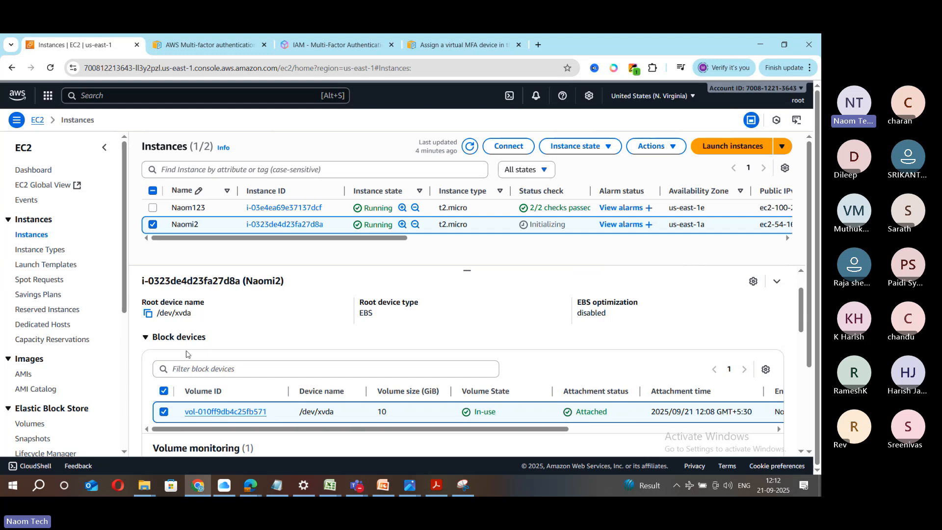
drag(286, 434, 507, 432)
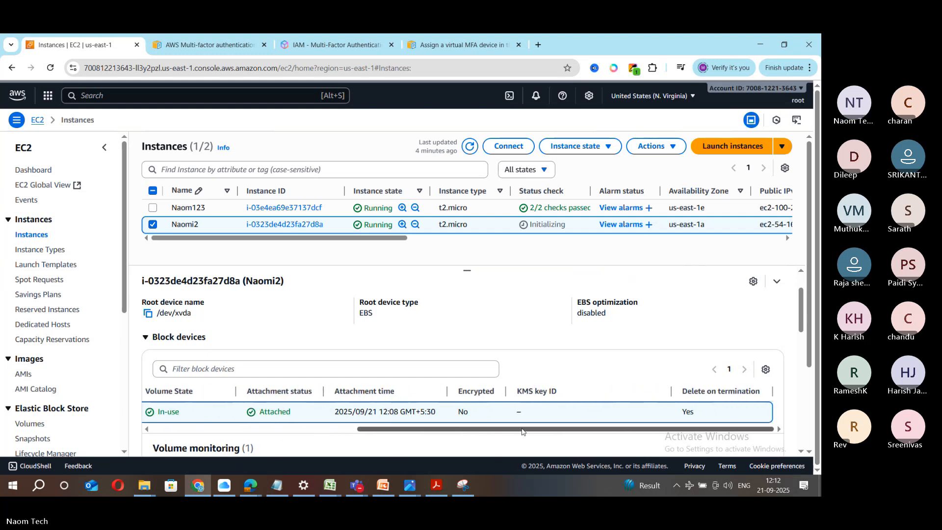
scroll(653, 421, down, 5)
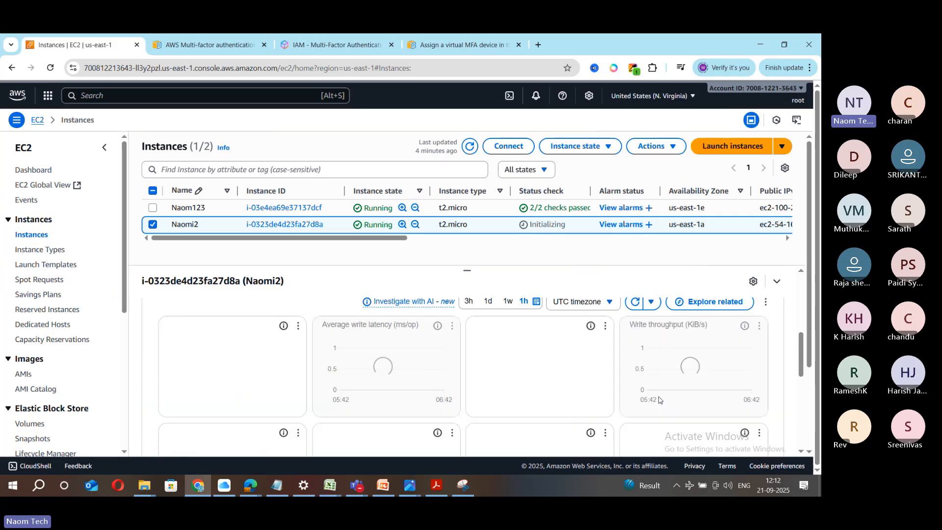
scroll(658, 407, up, 5)
Check the volume monitoring, then list Naomi2's tags, showing Name set to Naomi2
scroll(659, 400, down, 1)
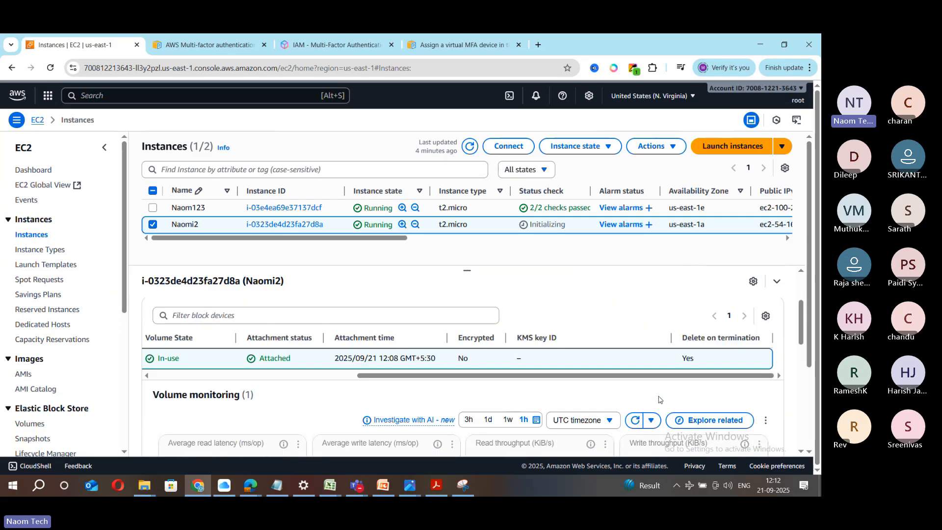
scroll(555, 410, down, 3)
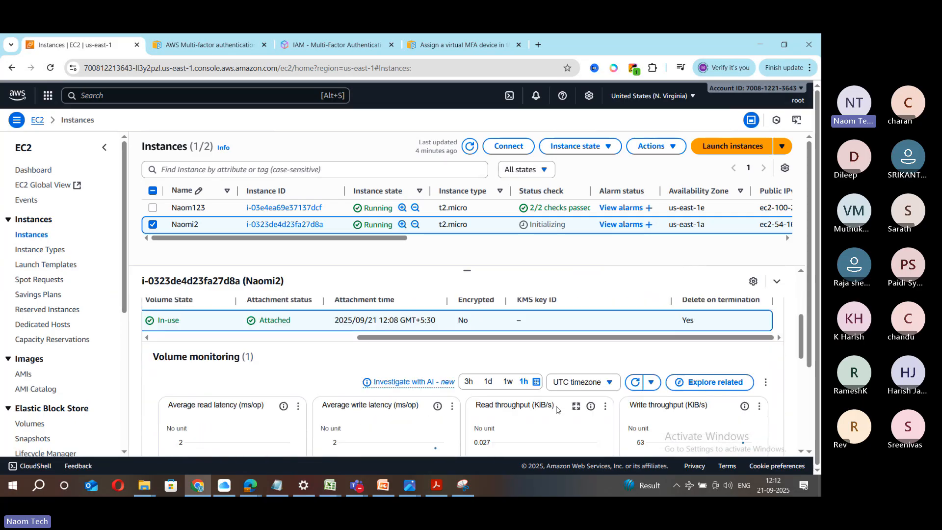
scroll(482, 399, down, 5)
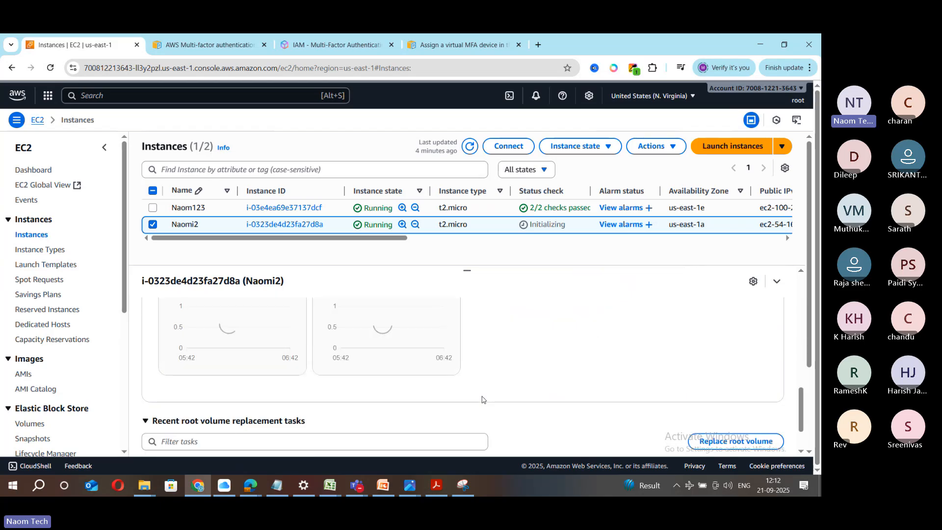
scroll(482, 397, up, 10)
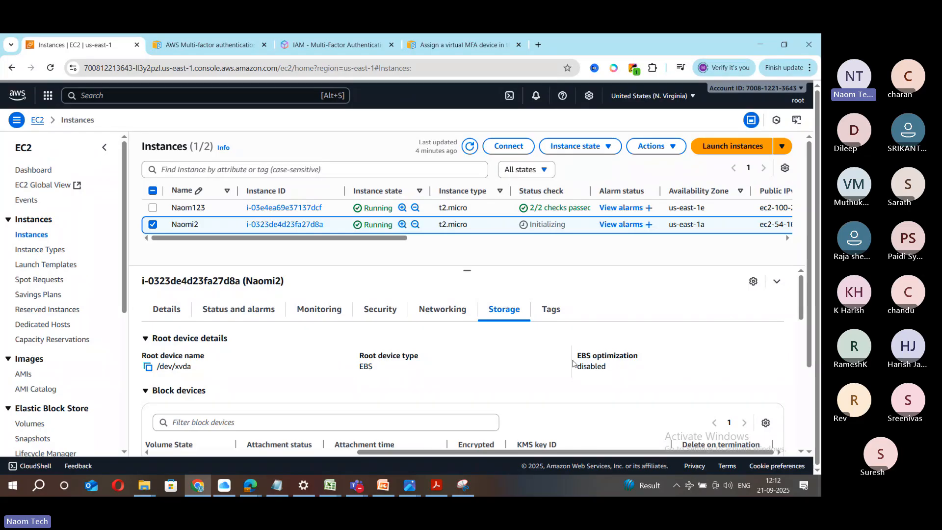
scroll(487, 368, down, 1)
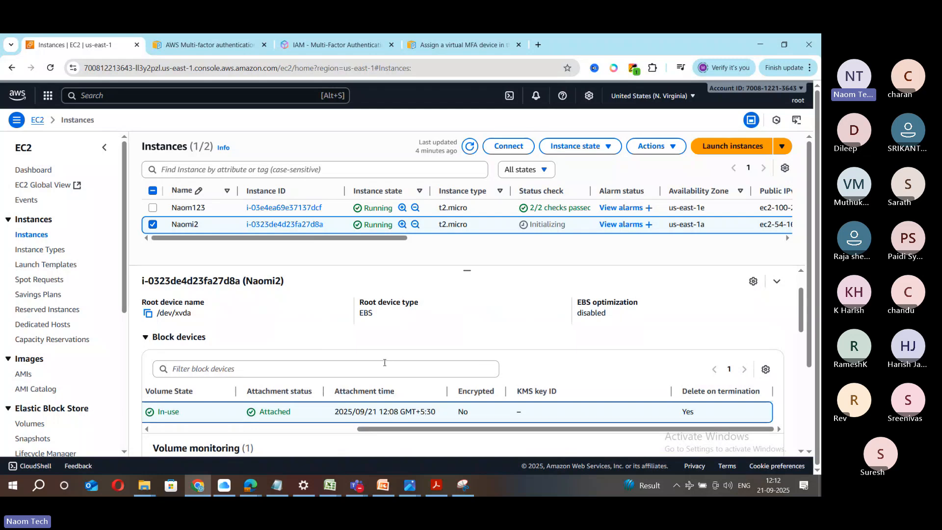
scroll(486, 315, up, 1)
click(547, 308)
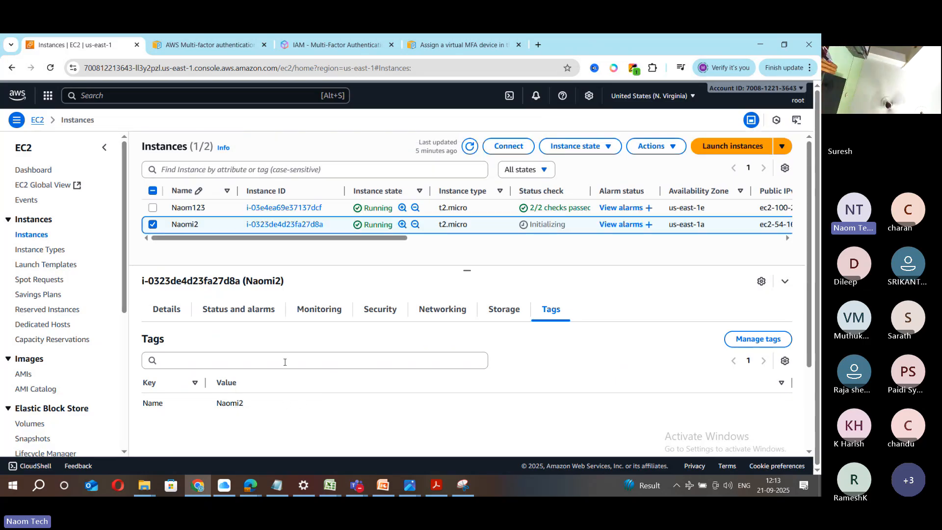
Reload the instance list and confirm Naomi2's system and instance reachability checks both passed
click(248, 310)
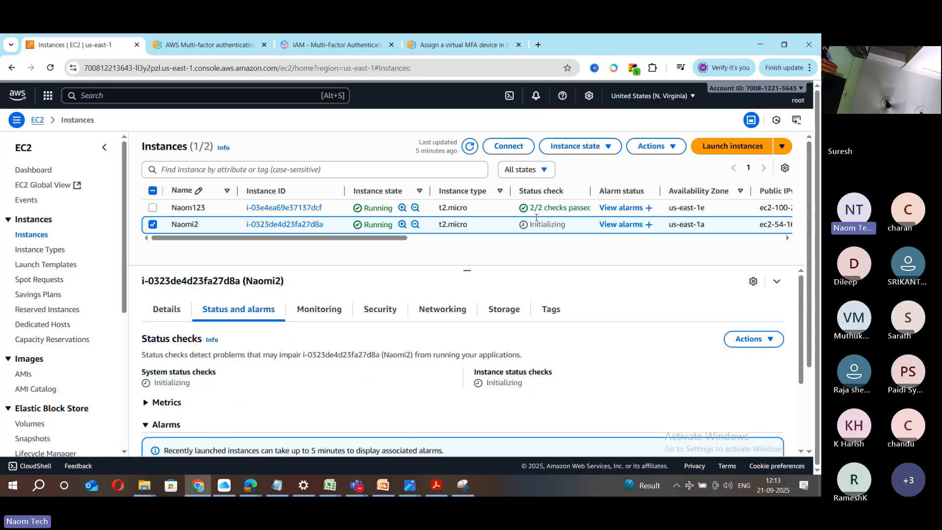
click(50, 68)
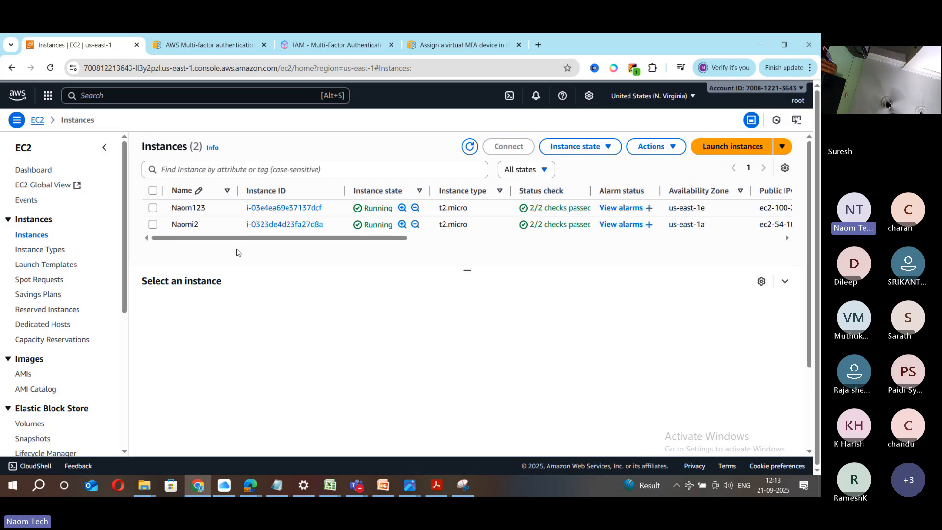
click(231, 224)
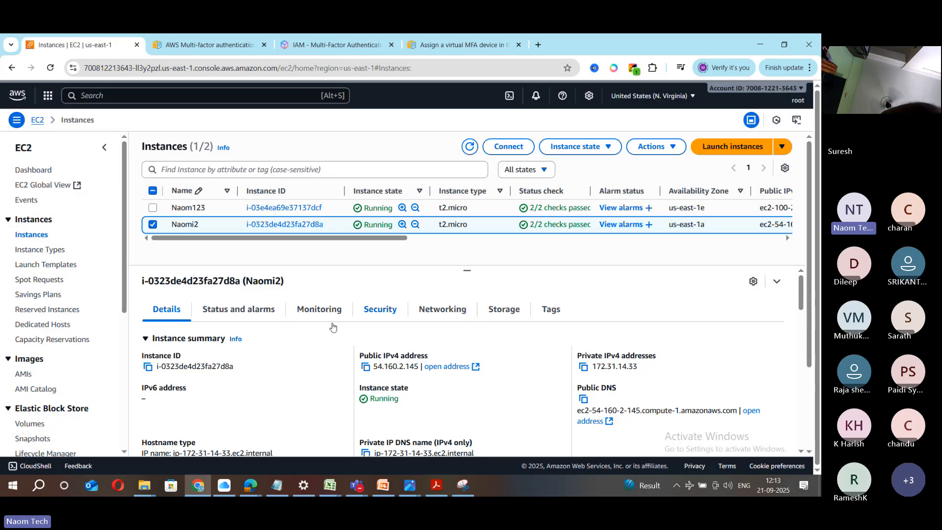
click(242, 315)
scroll(187, 329, down, 1)
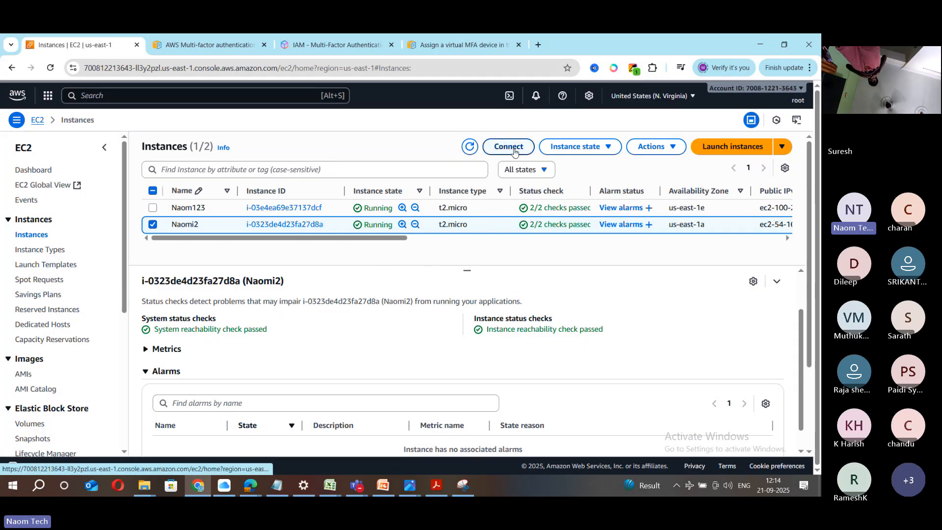
Check Naomi2's security group, then open its EC2 Instance Connect page as ec2-user
click(601, 150)
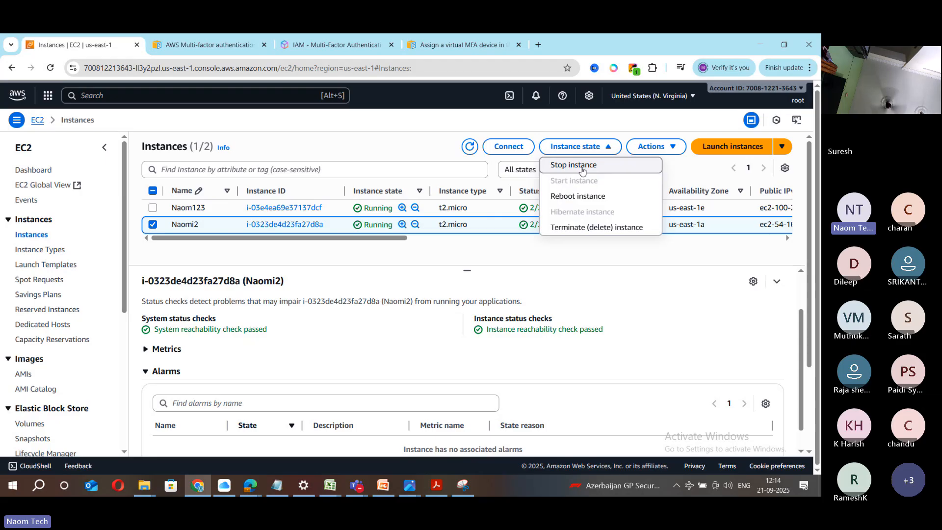
click(512, 241)
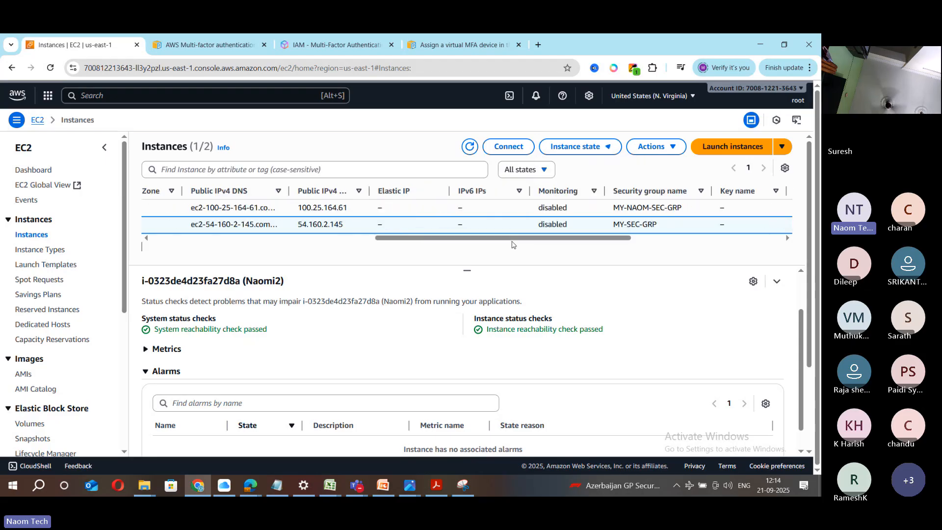
drag(512, 238, 289, 239)
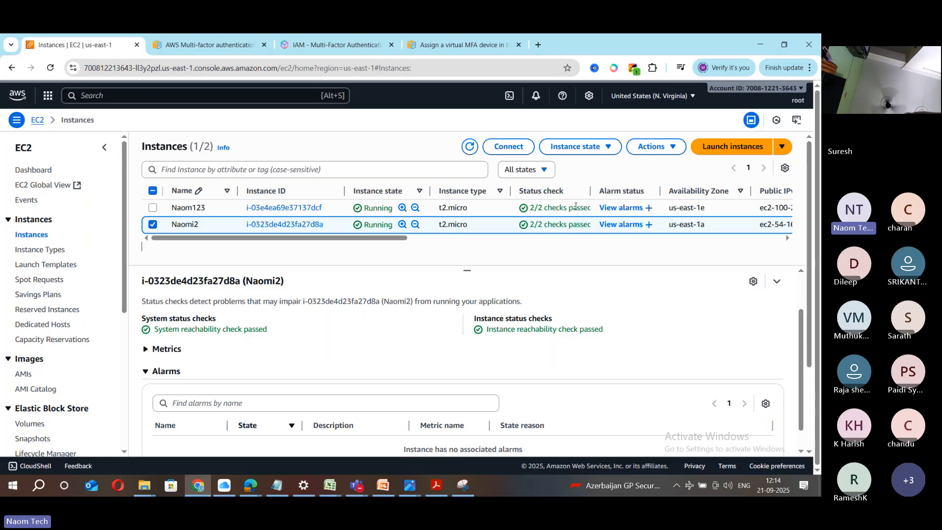
click(579, 146)
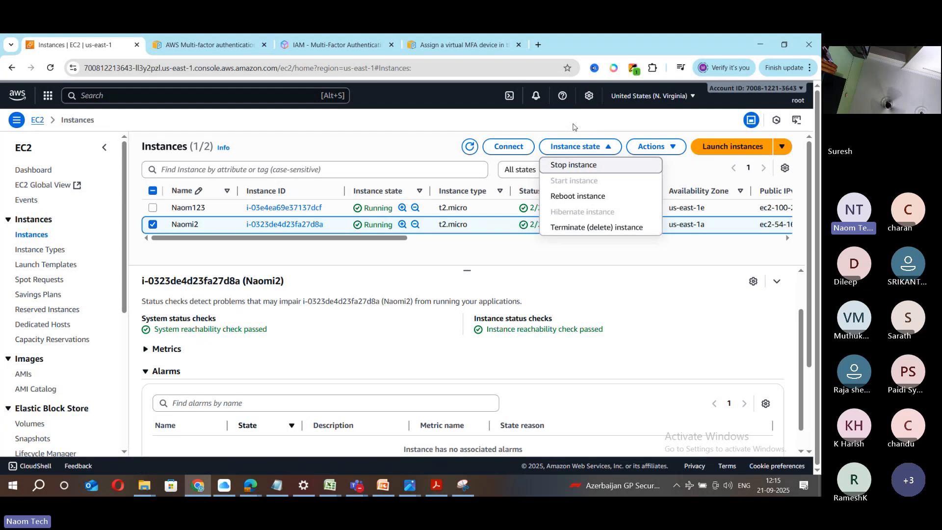
click(665, 145)
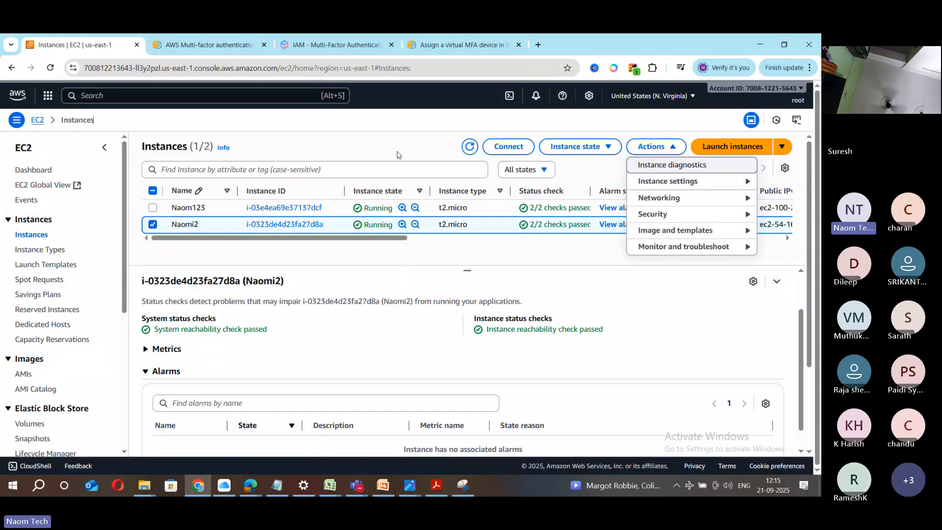
click(510, 147)
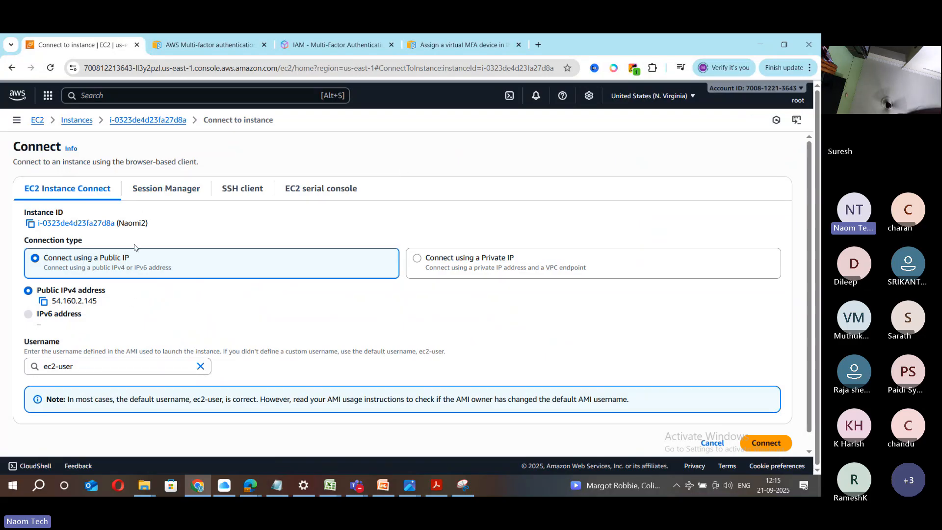
Connect to Naomi2 through EC2 Instance Connect with the username ec2-user
click(89, 371)
click(274, 366)
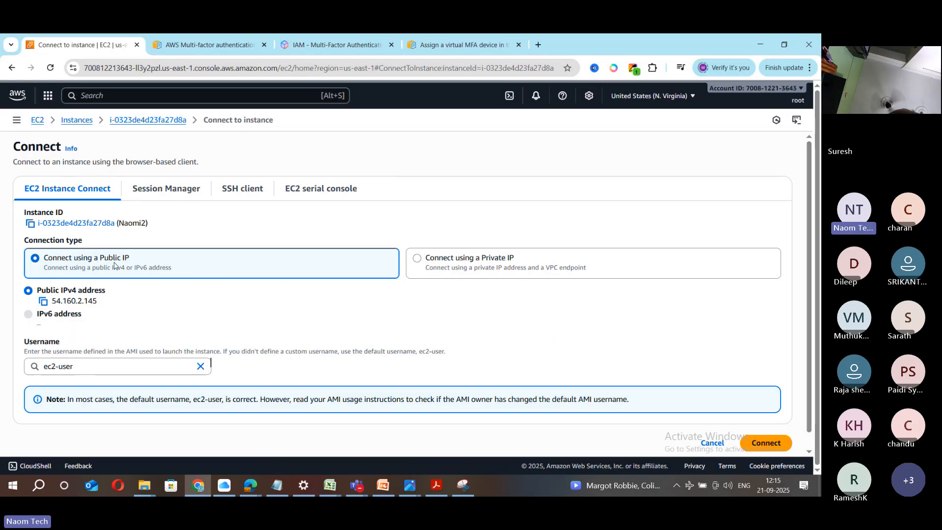
click(771, 446)
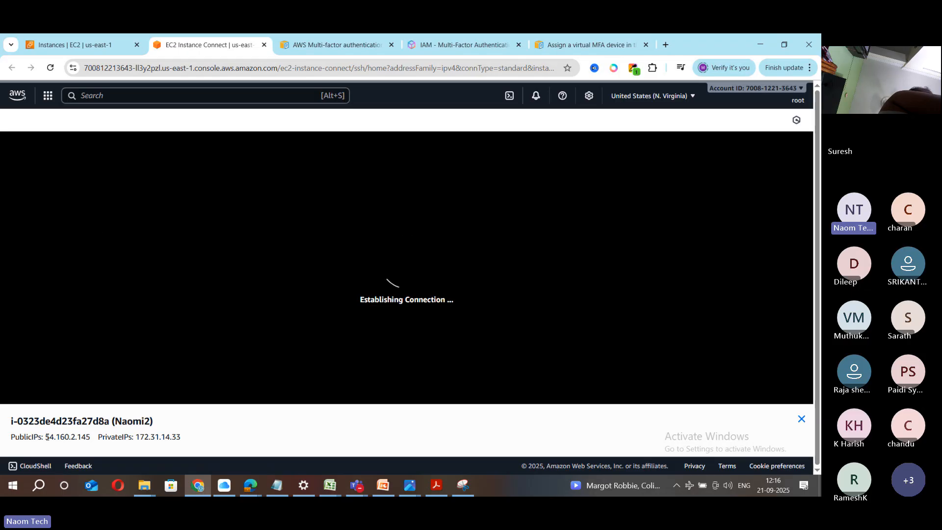
Highlight the instance's public and private IP (172.31.14.33), then focus the shell
drag(46, 437, 171, 436)
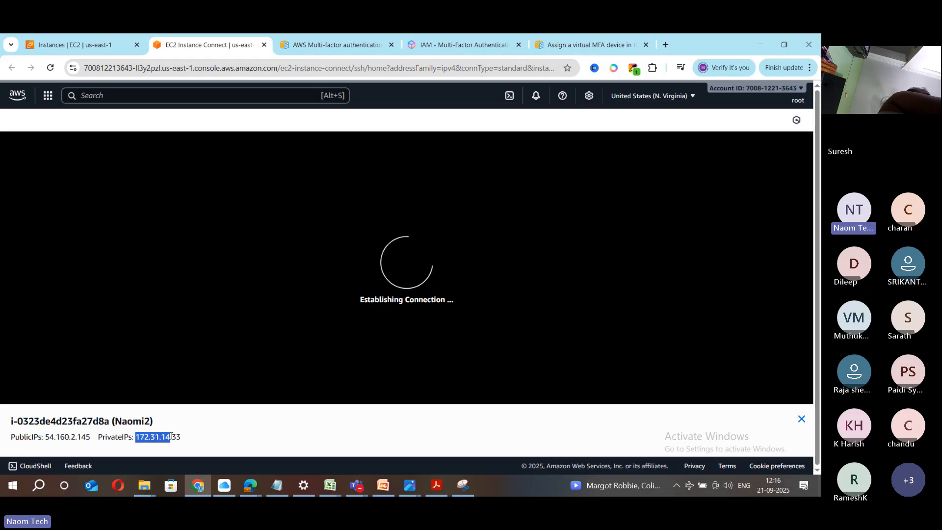
drag(93, 436, 46, 437)
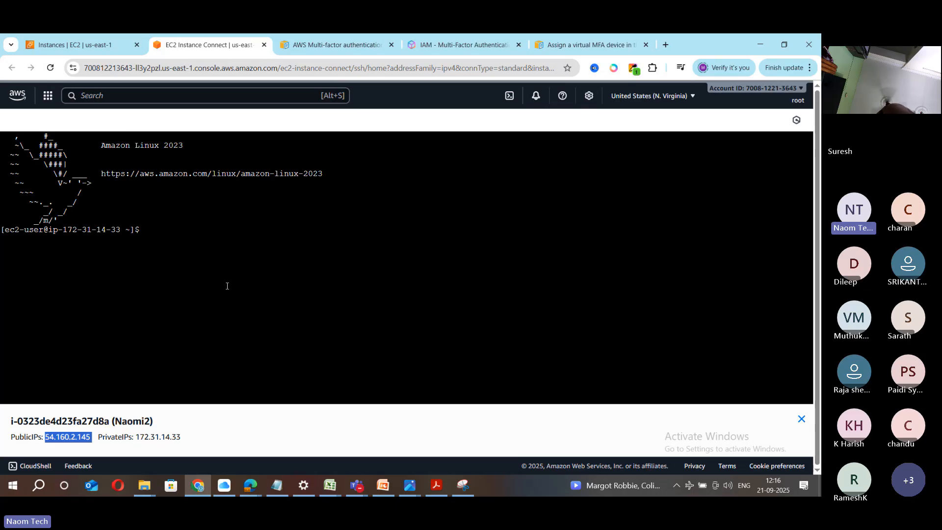
click(62, 431)
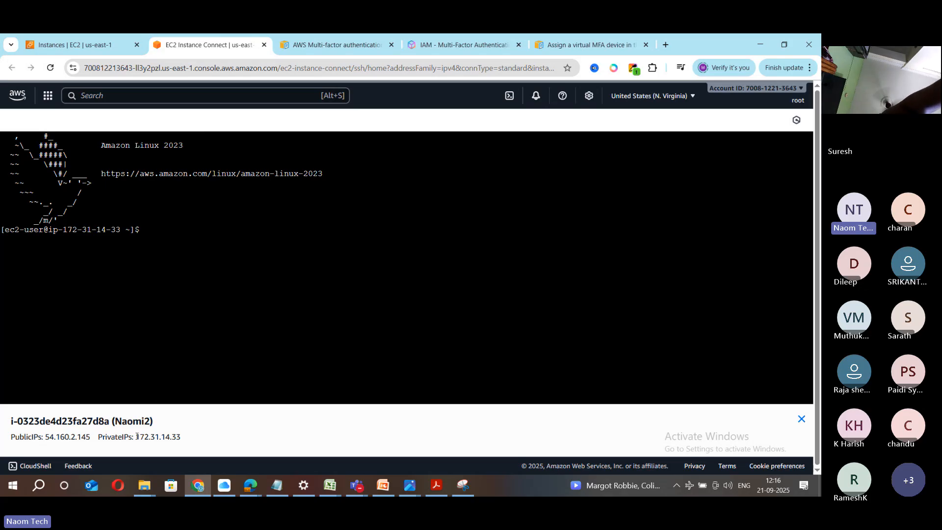
drag(136, 436, 214, 432)
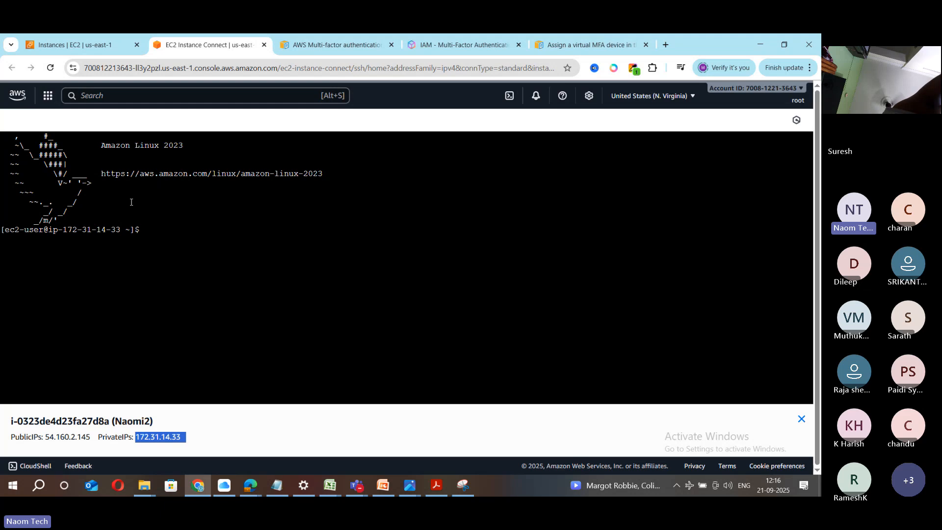
click(152, 229)
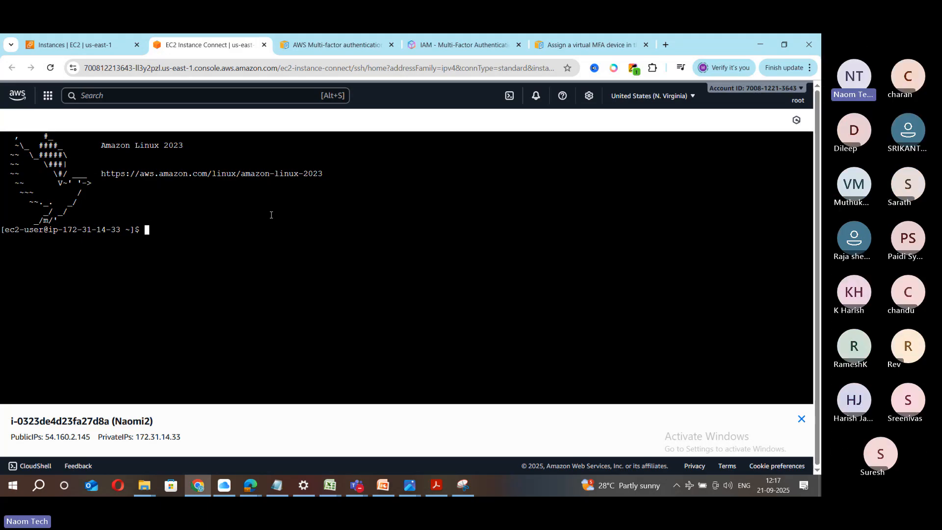
Switch from the console to the PowerPoint slides, then to the Teams meeting window
click(382, 486)
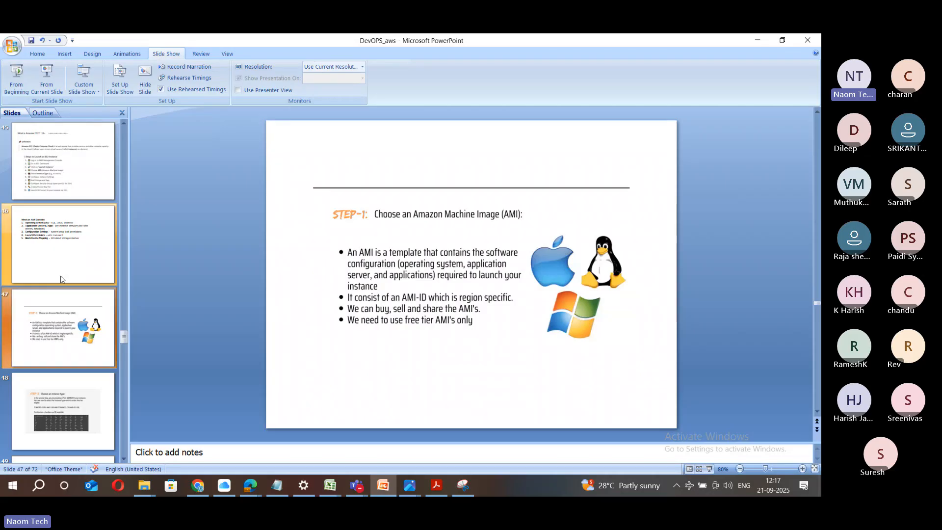
mouse_move(357, 486)
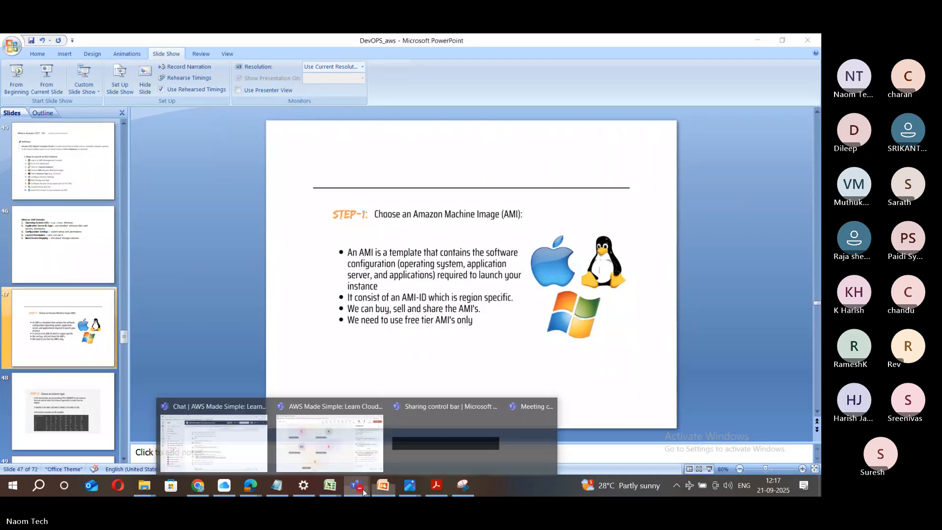
click(337, 437)
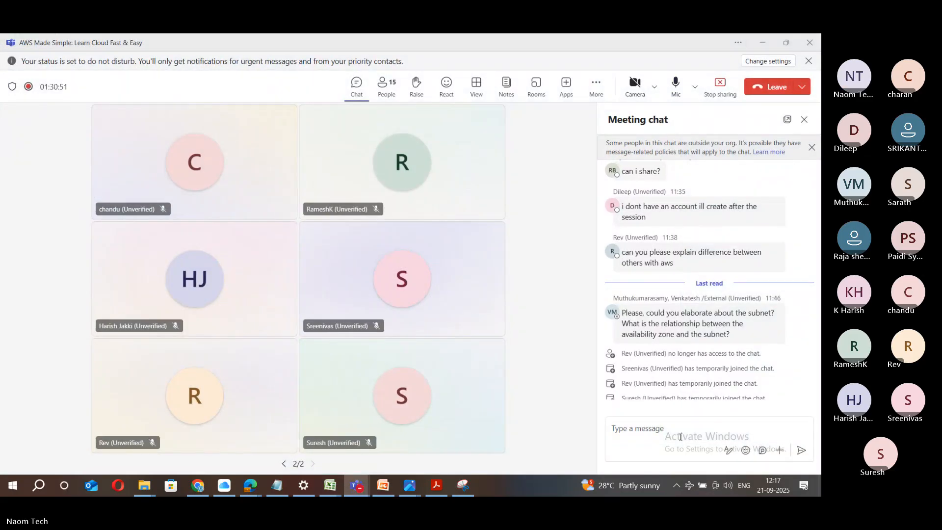
Jump to the newest meeting chat messages, then minimize Teams to reveal the slides
click(682, 437)
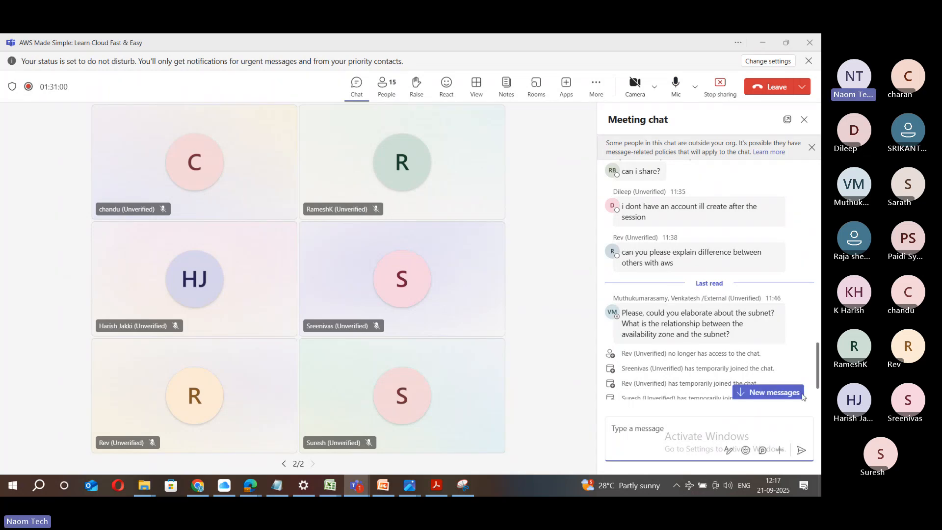
click(795, 392)
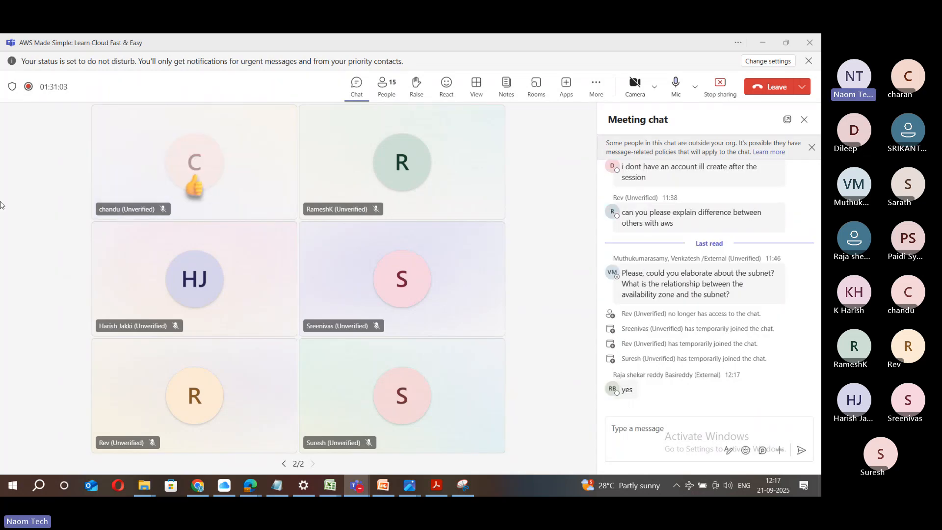
click(764, 43)
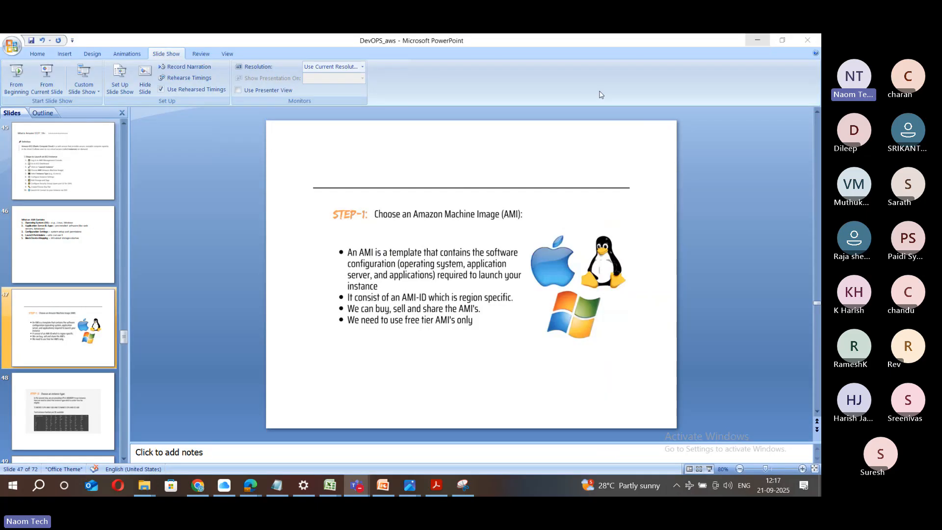
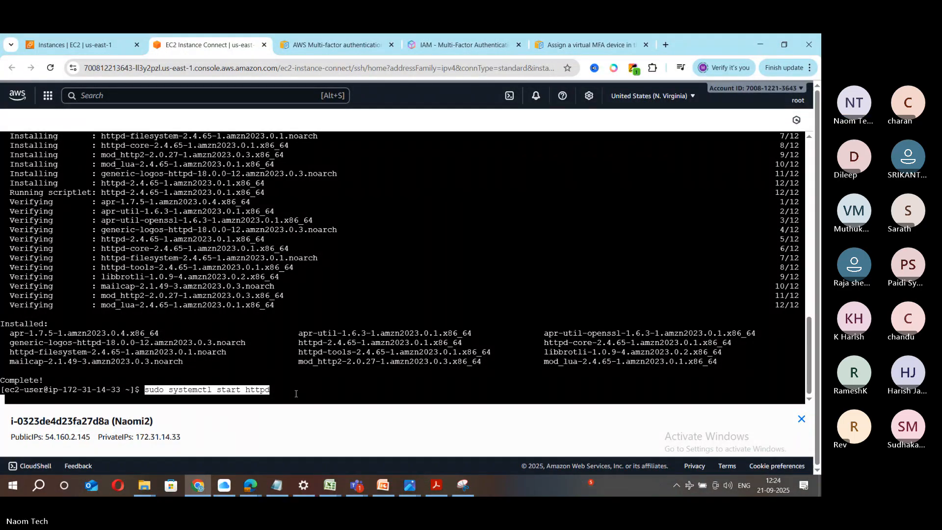
Run 'sudo systemctl start httpd' in the EC2 Instance Connect terminal
key(Return)
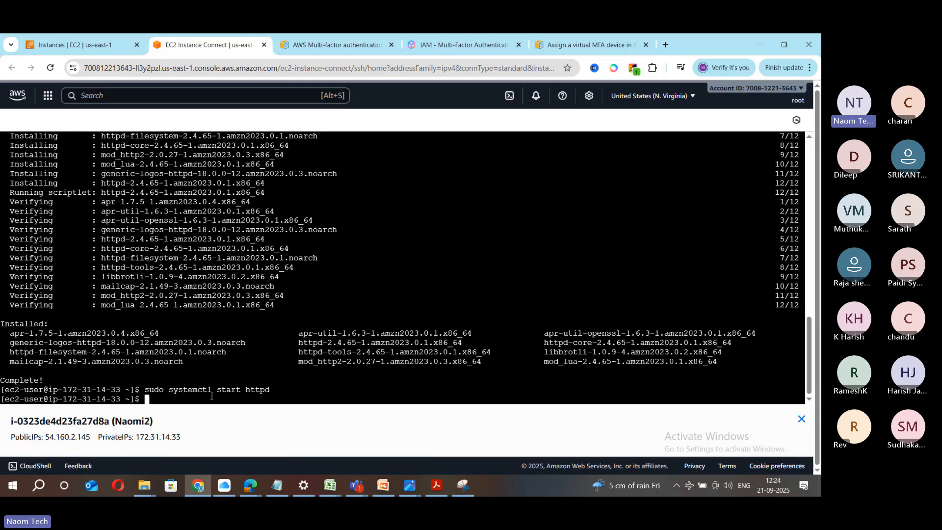
Move from the Teams meeting to the main Teams chat window and open Copilot
mouse_move(358, 485)
click(327, 439)
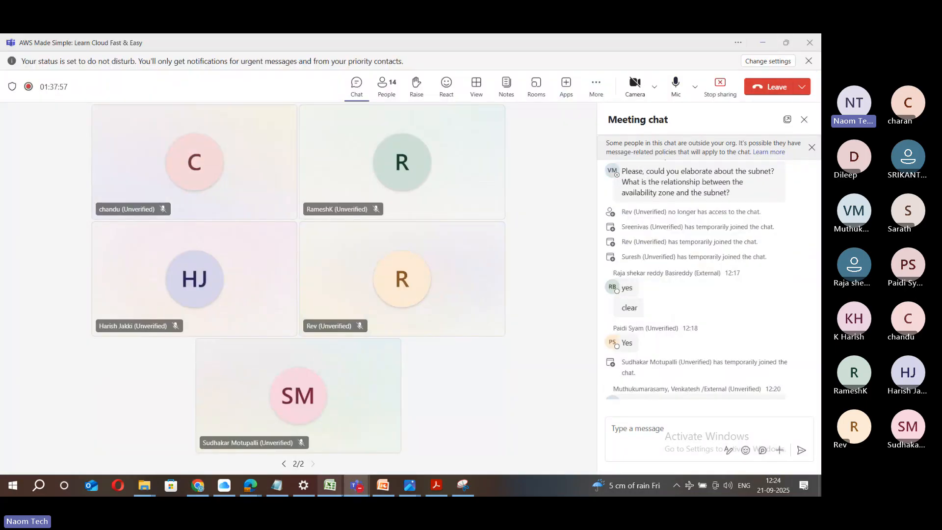
mouse_move(355, 493)
click(255, 432)
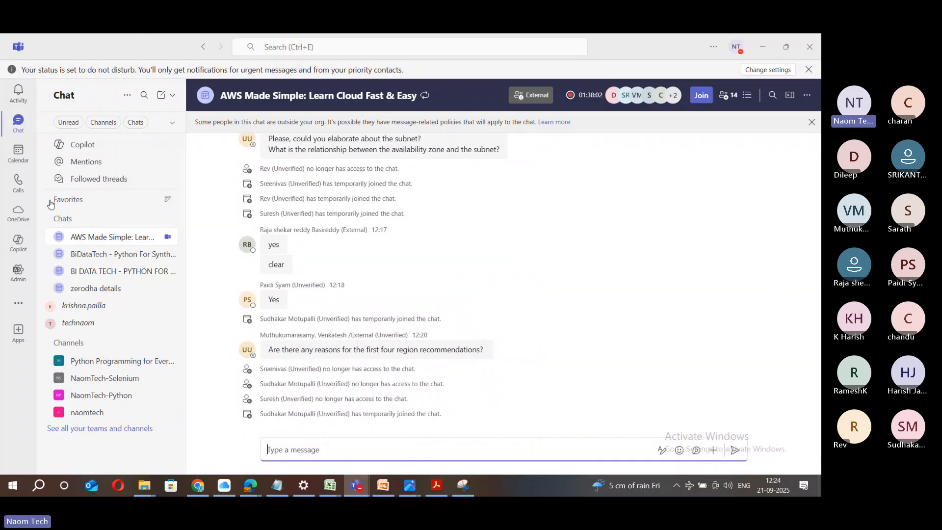
click(80, 146)
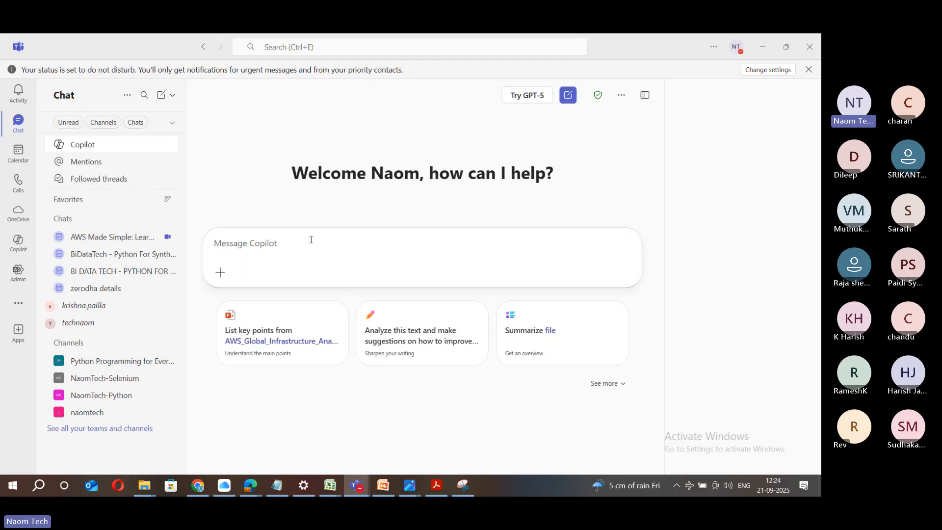
Ask Copilot 'How to get status of httpd in aws?' and select the suggested systemctl status command
text(WHAT IS)
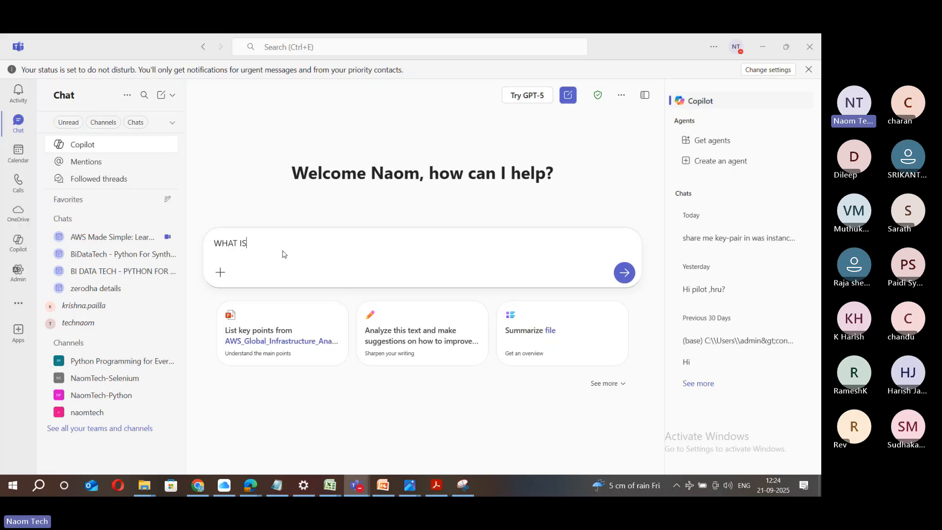
key(BackSpace)
key(BackSpace)
key(BackSpace)
key(BackSpace)
key(BackSpace)
key(BackSpace)
key(BackSpace)
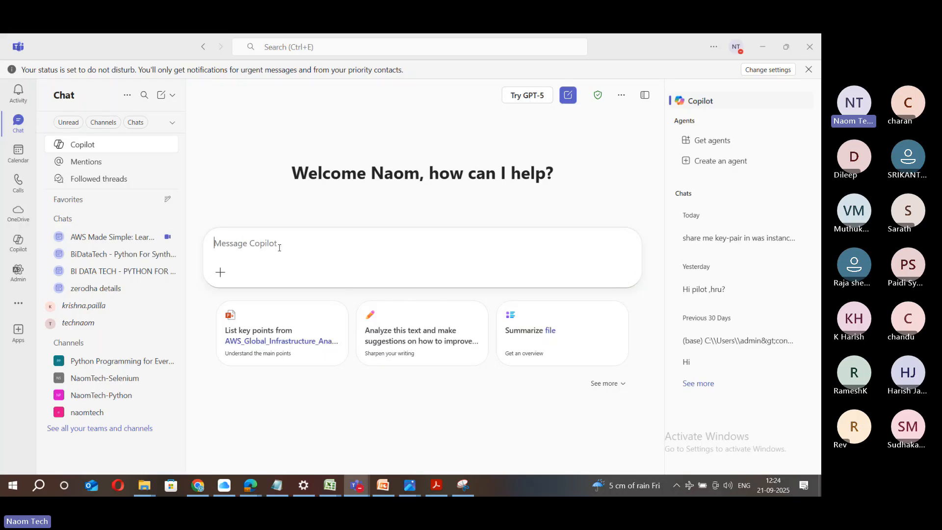
text(what is)
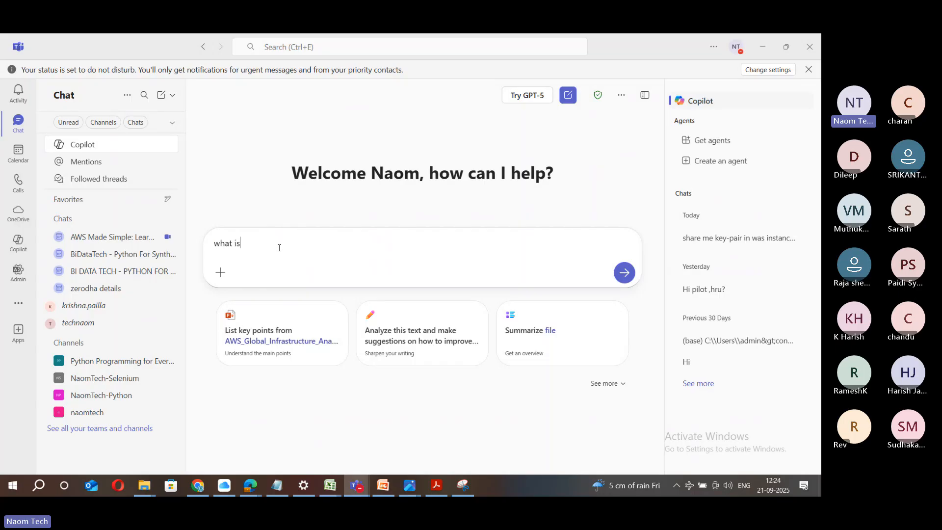
key(BackSpace)
key(BackSpace)
key(BackSpace)
key(BackSpace)
key(BackSpace)
key(BackSpace)
key(BackSpace)
text(H)
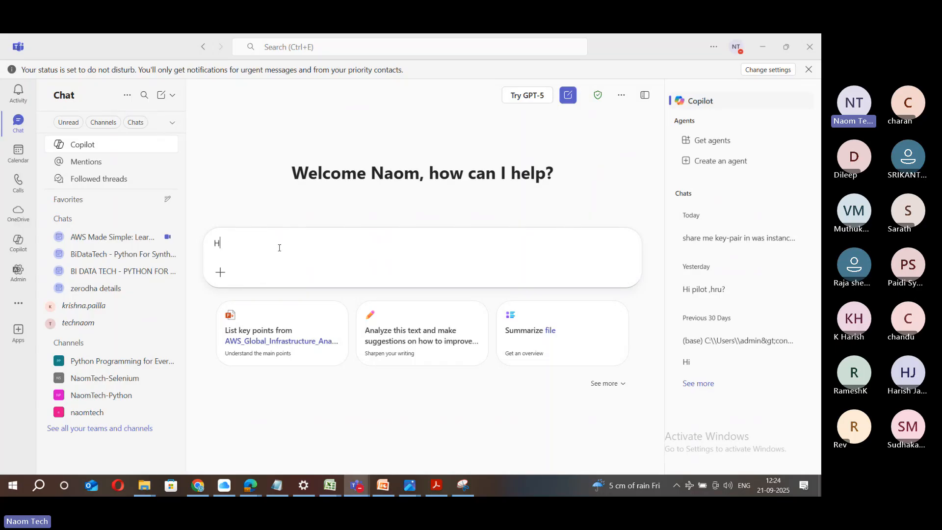
text(ow to get stat)
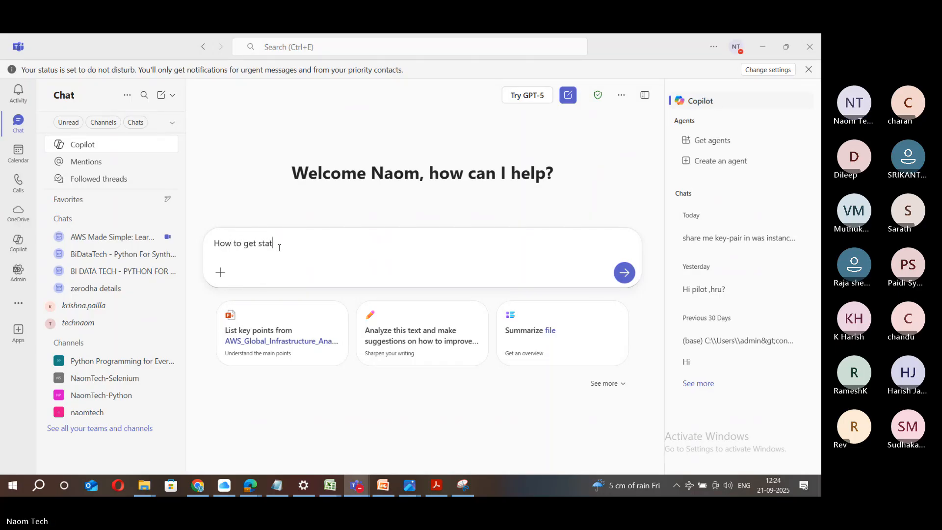
text(us of)
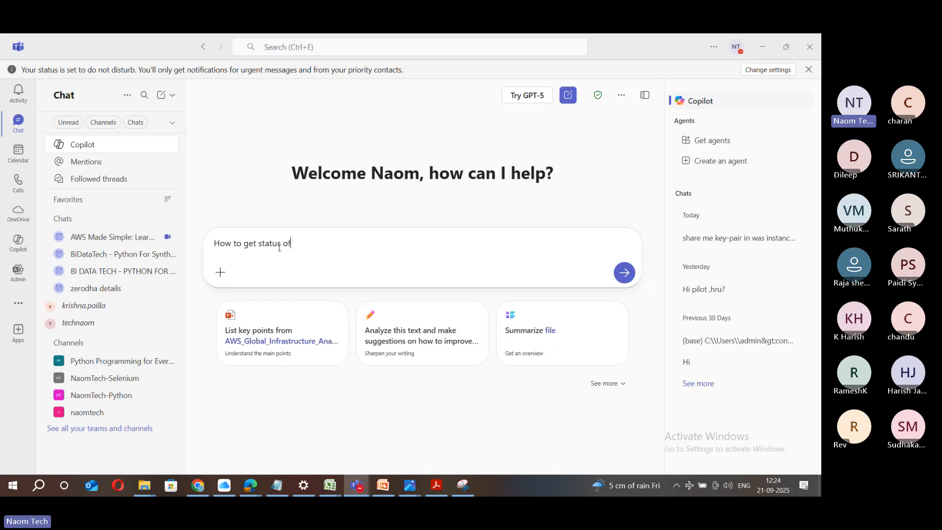
text( httpd in aws?)
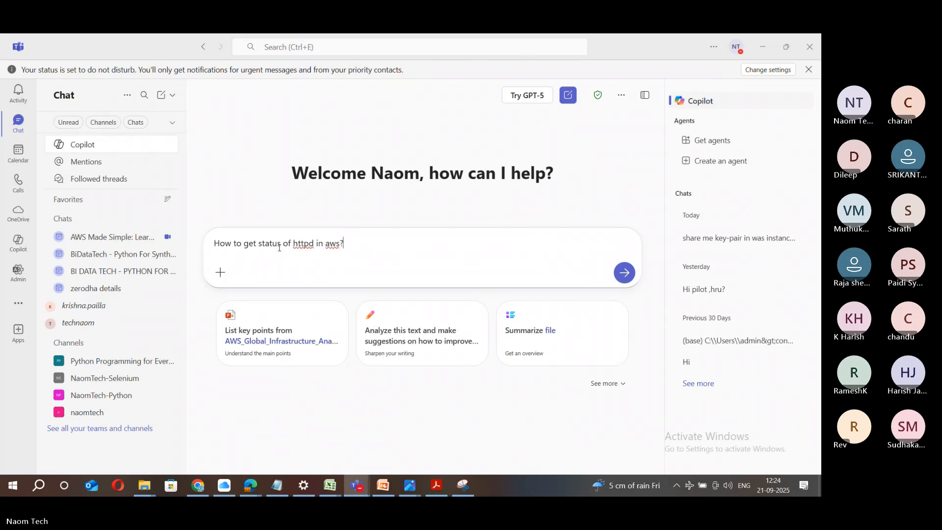
key(Return)
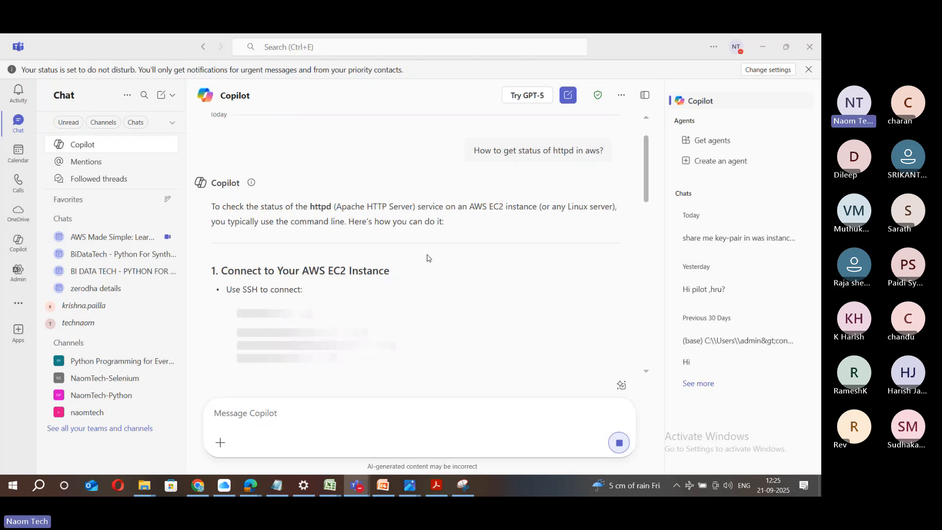
scroll(434, 253, down, 5)
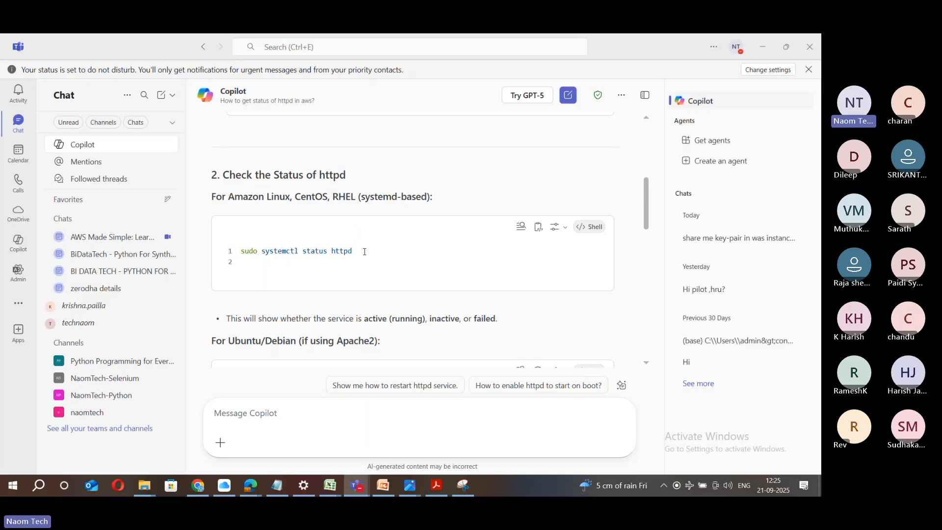
drag(367, 254, 243, 252)
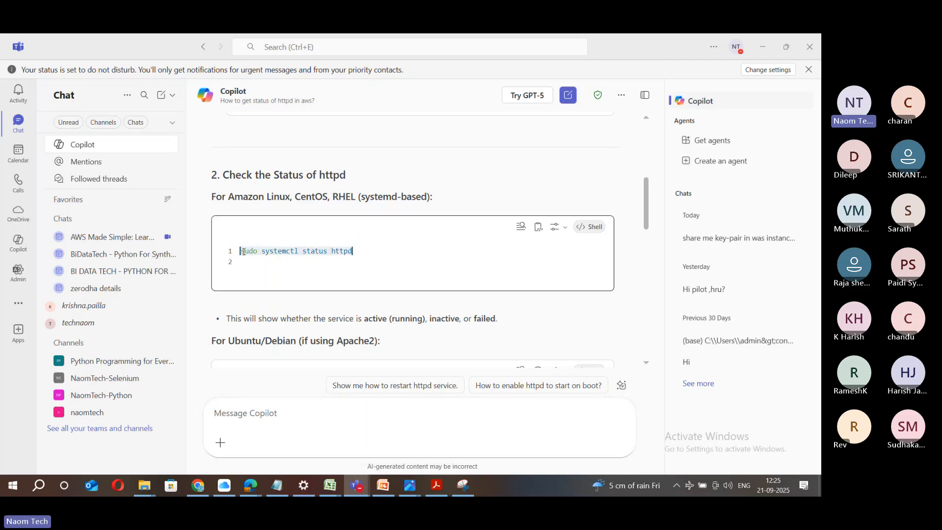
In the DevOPS_aws slide, paste the copied command on a new line below 'enable httpd'
click(386, 485)
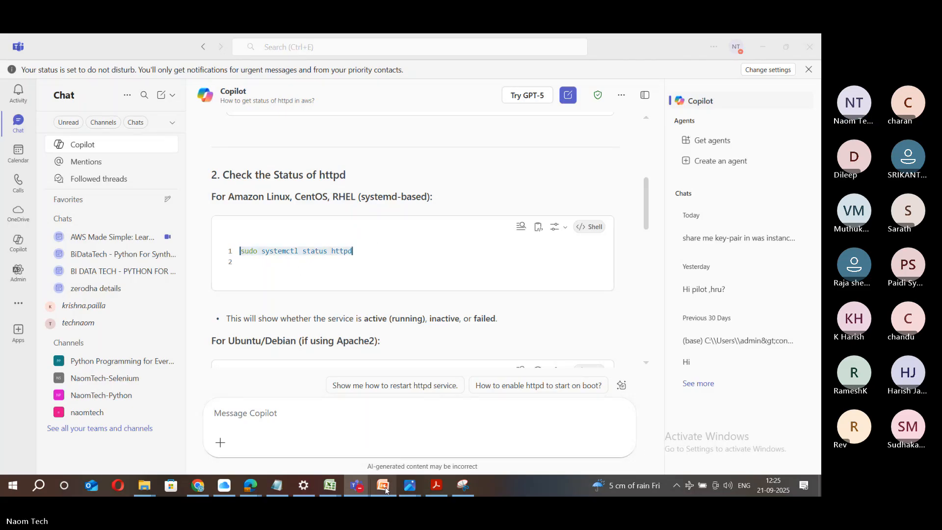
click(491, 249)
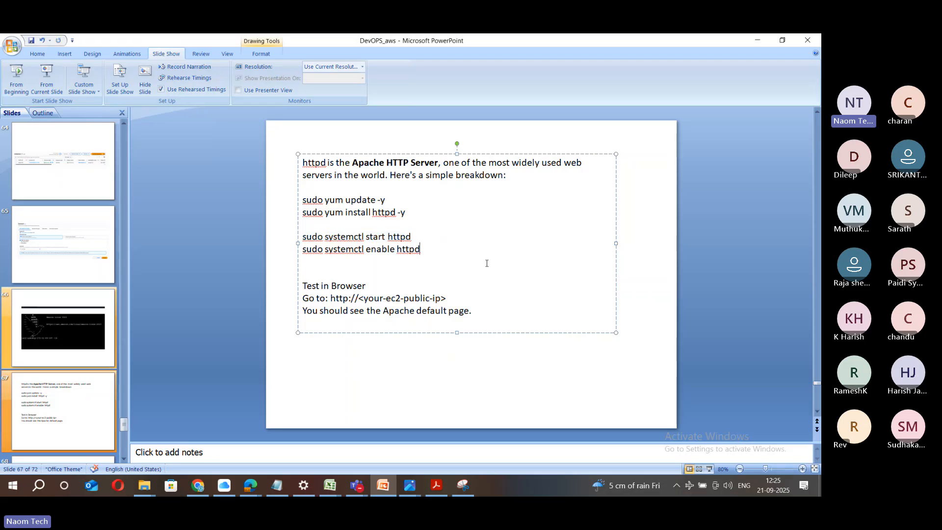
key(Return)
key(Return)
text(sudo systemctl start httpd)
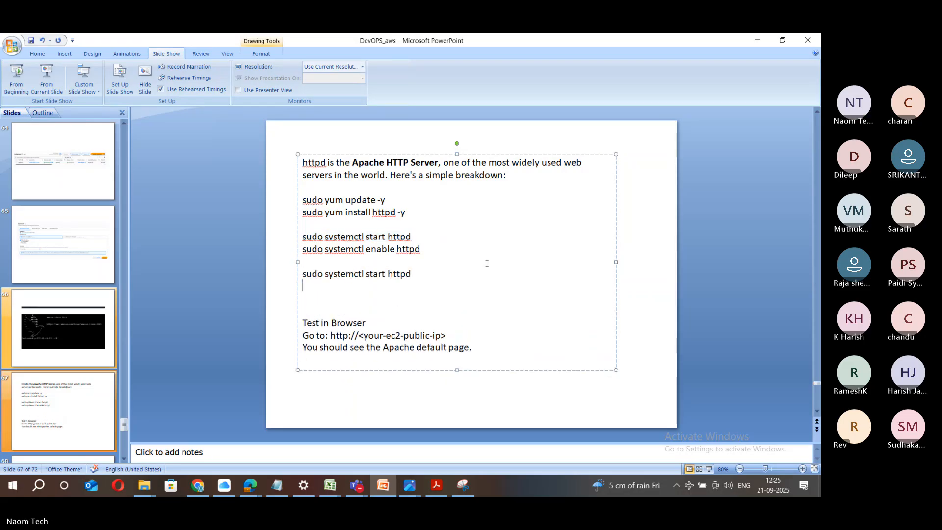
drag(413, 274, 321, 270)
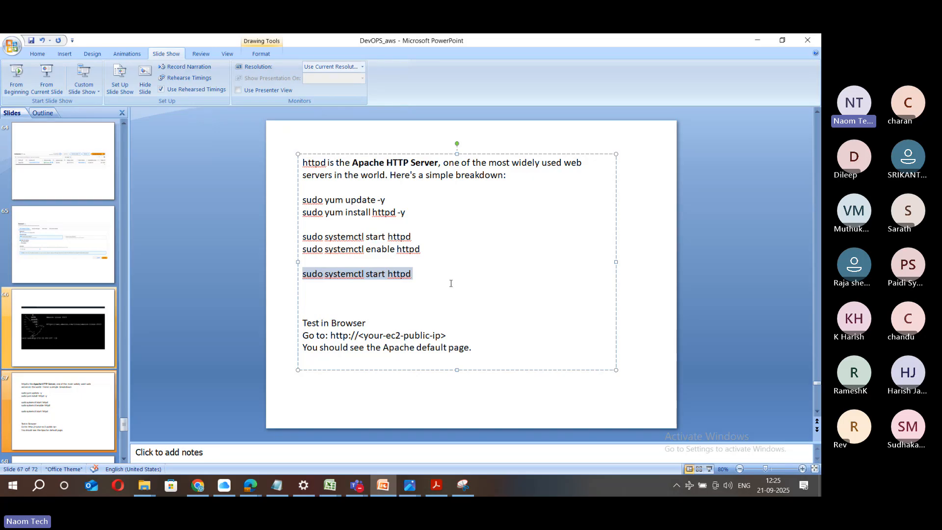
Copy the 'sudo systemctl status httpd' command from Copilot's answer in Teams
key(alt+Tab)
key(alt+Tab)
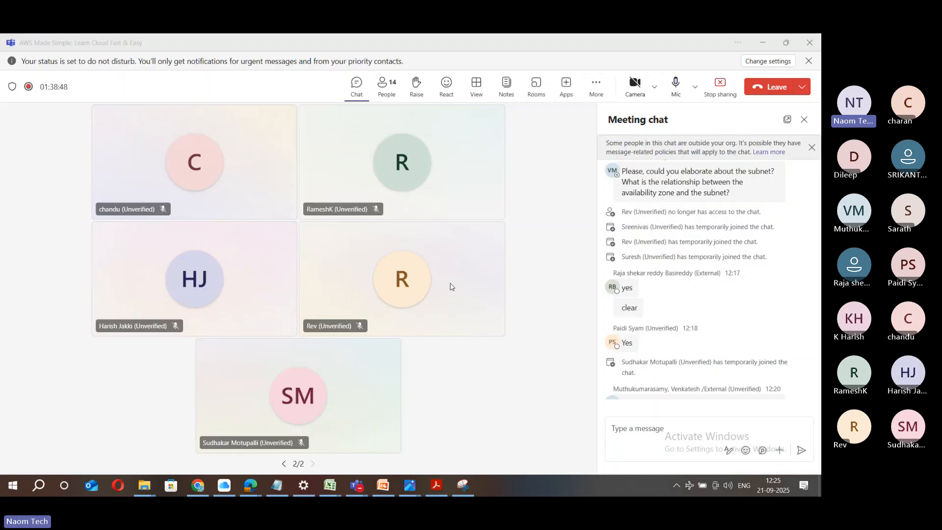
key(alt+Tab)
key(alt+Tab)
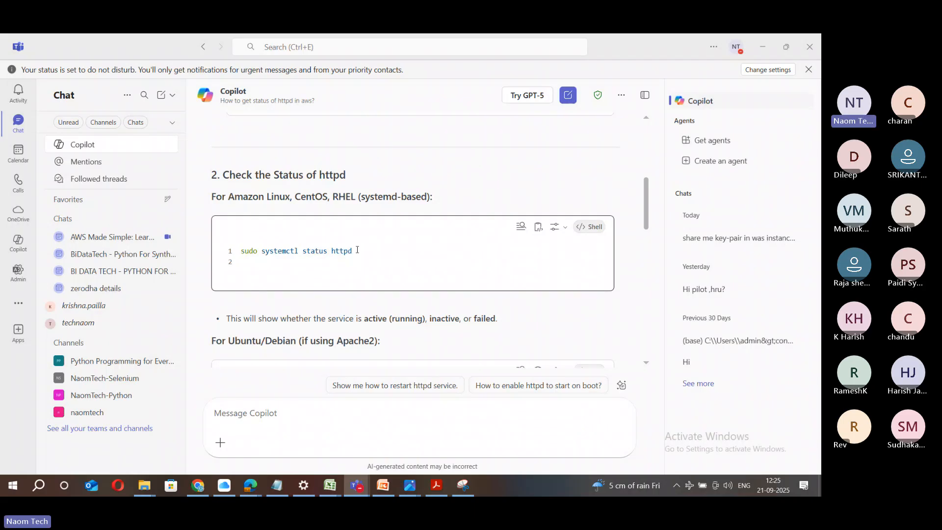
drag(356, 251, 235, 252)
right_click(279, 249)
click(309, 265)
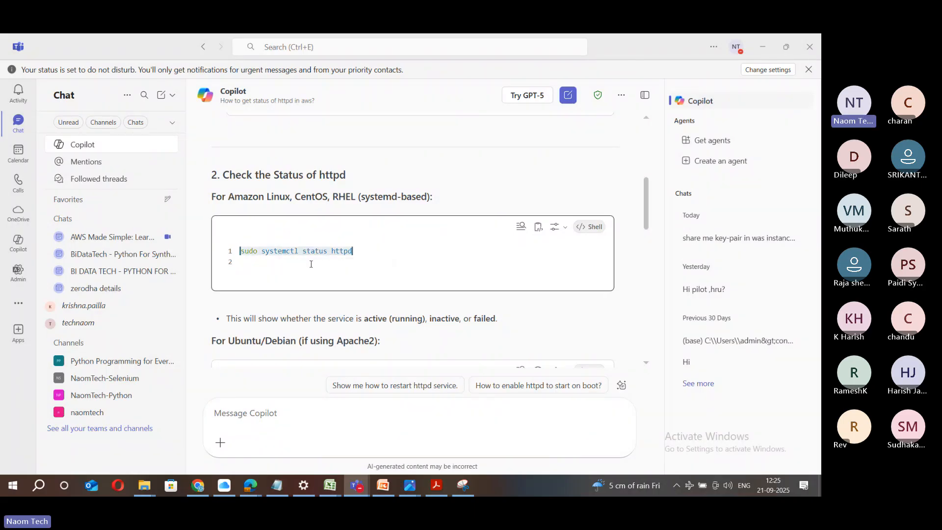
Replace the pasted slide line with 'sudo systemctl status httpd'
key(alt+Tab)
key(alt+Tab)
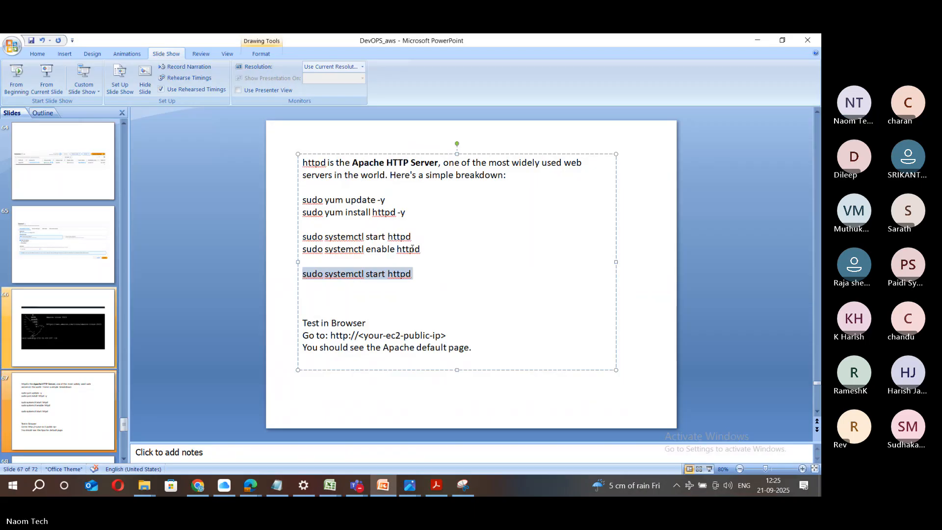
drag(450, 275, 309, 273)
key(BackSpace)
key(ctrl+v)
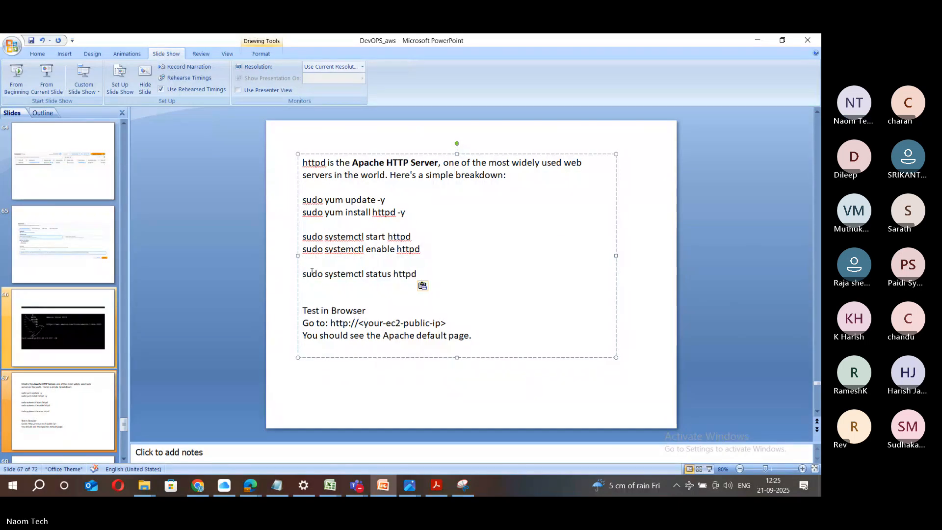
drag(418, 273, 303, 274)
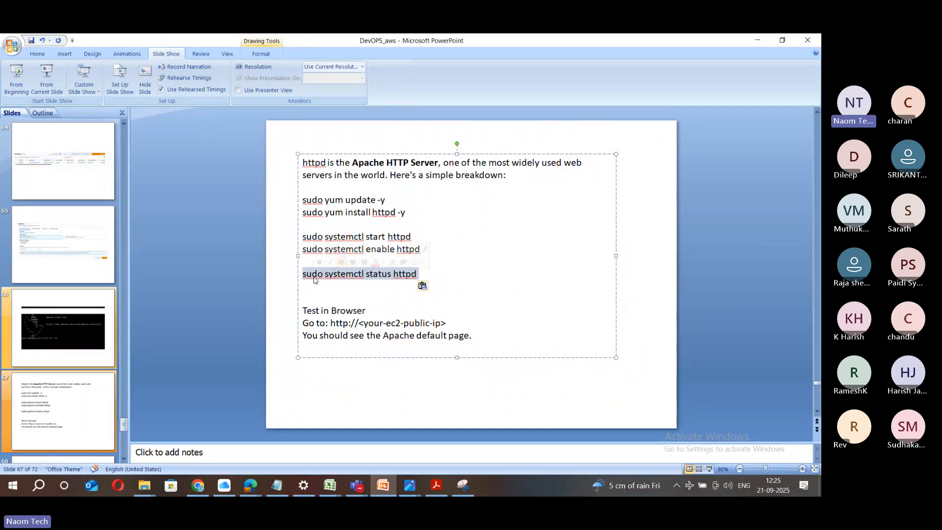
click(196, 478)
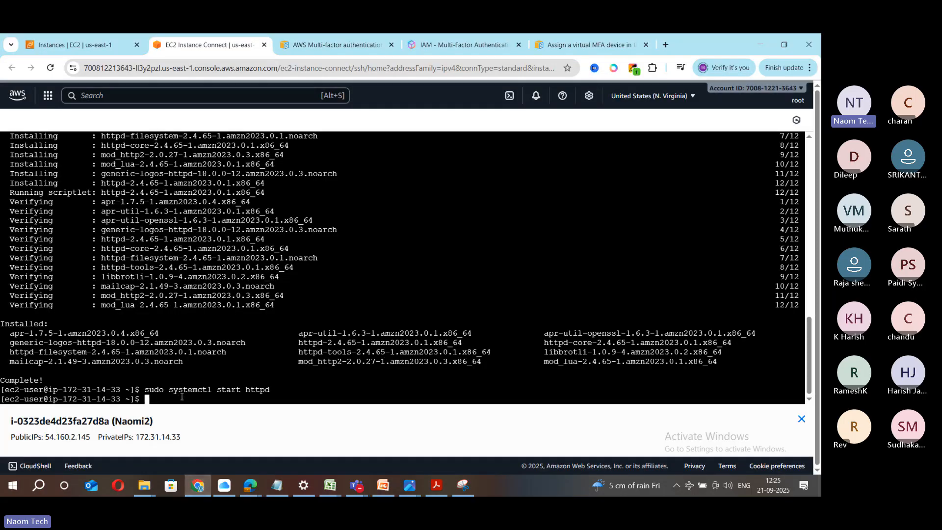
Run 'sudo systemctl status httpd', confirm httpd is active, and select public IP 54.160.2.145
right_click(181, 396)
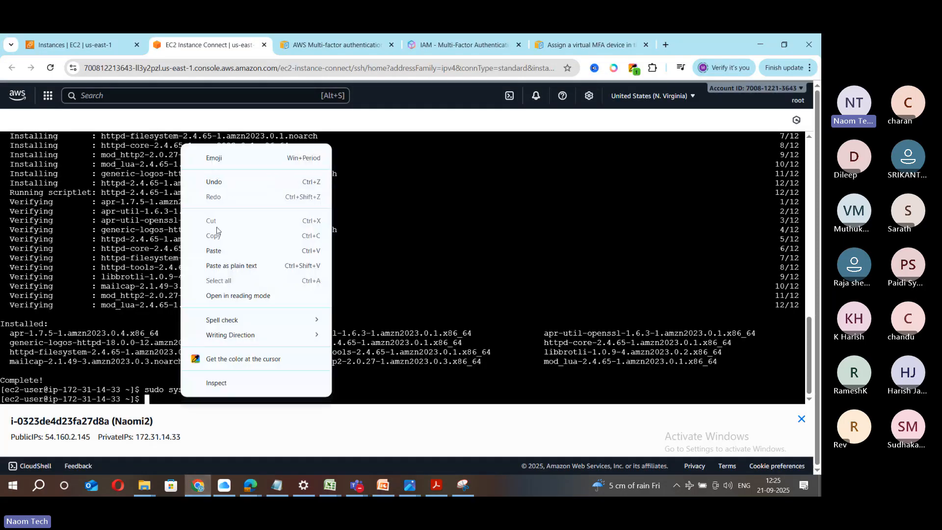
click(214, 250)
key(Return)
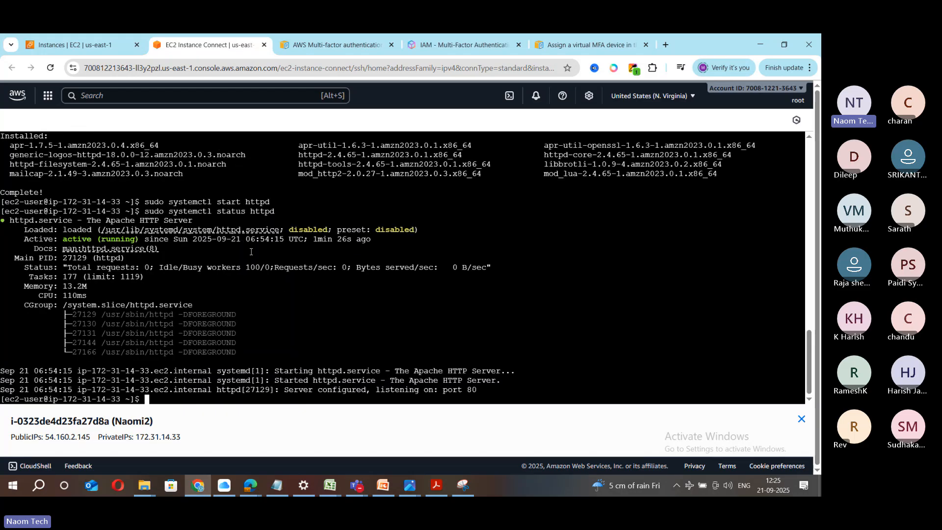
scroll(111, 229, up, 2)
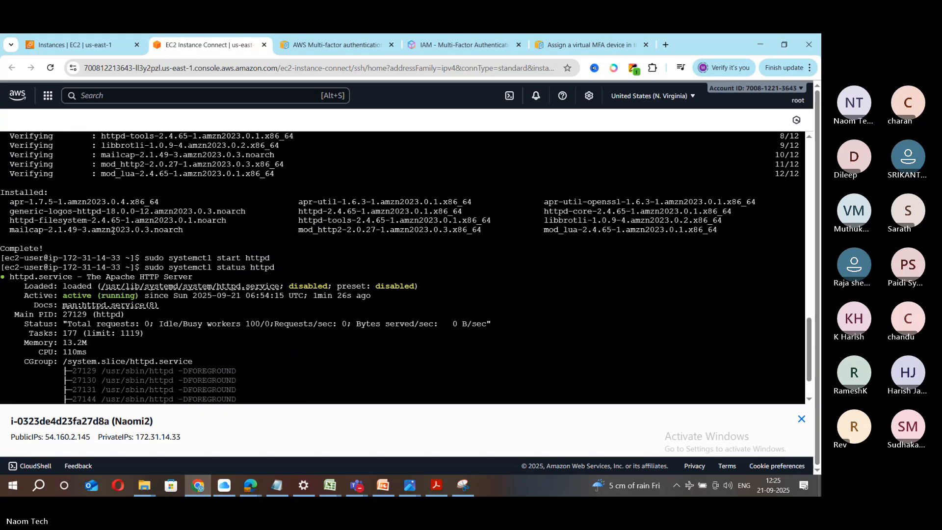
scroll(152, 216, down, 2)
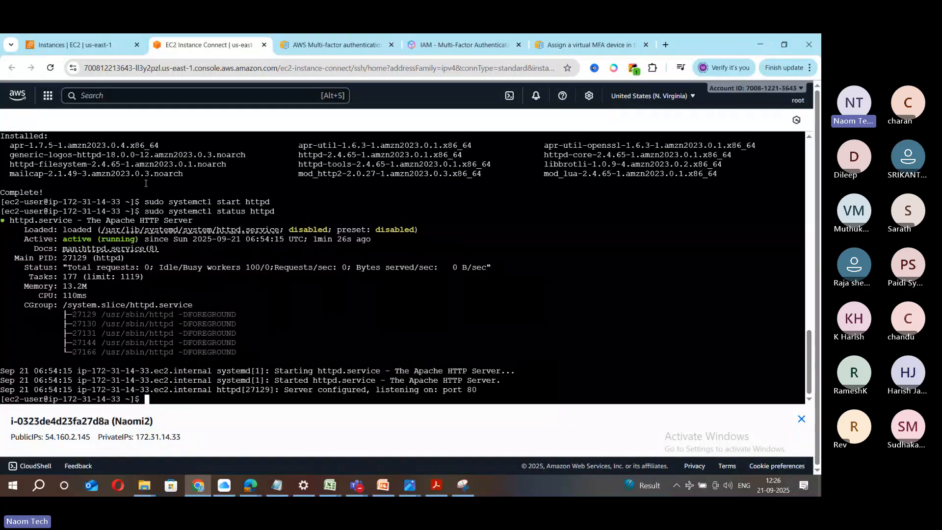
drag(90, 437, 45, 436)
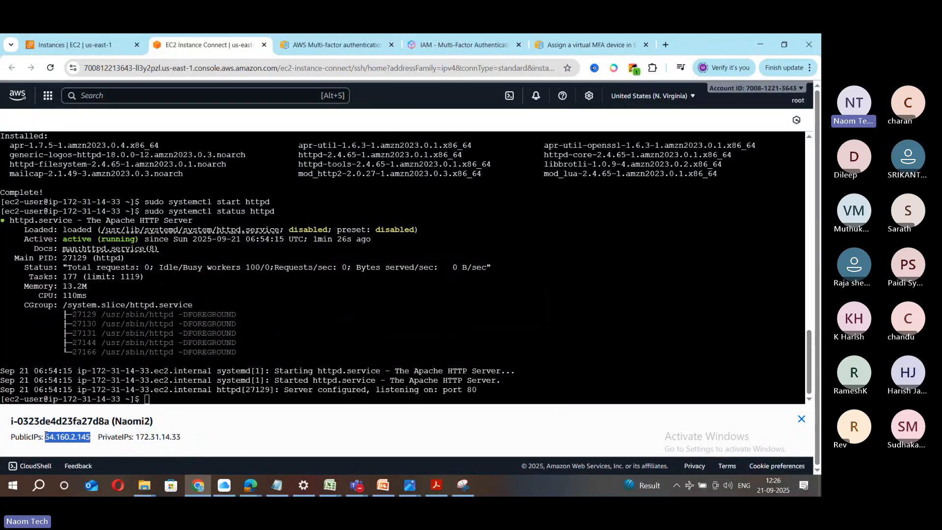
Load 54.160.2.145 in a new Chrome tab, glance at the Teams meeting, then reload the page
click(666, 45)
key(ctrl+v)
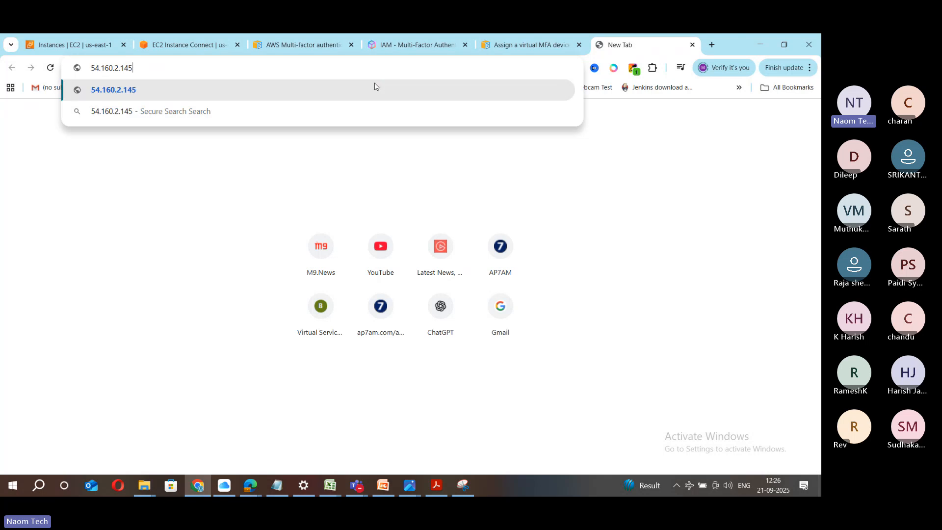
key(Return)
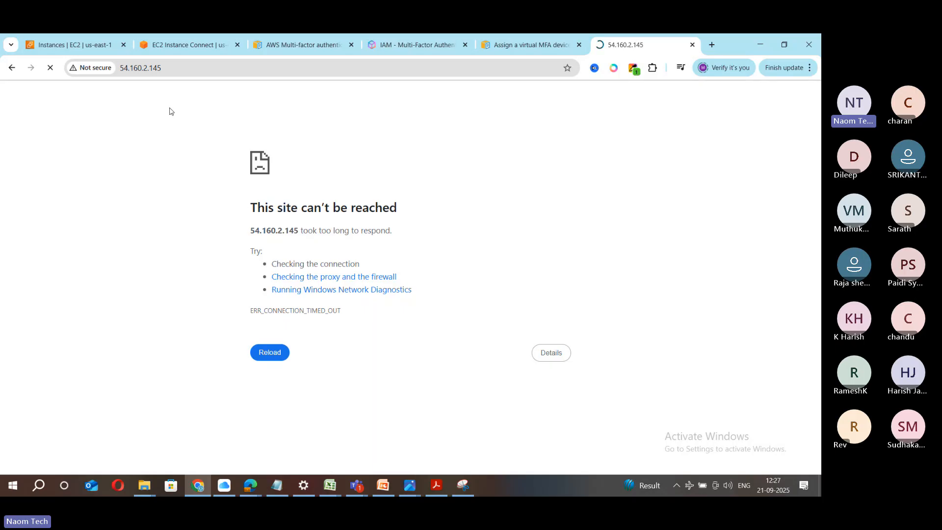
click(357, 486)
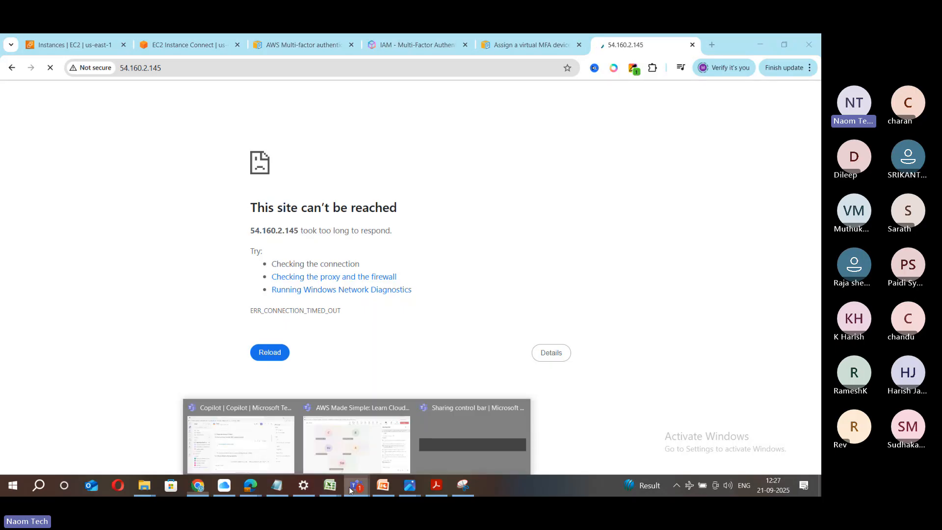
click(354, 444)
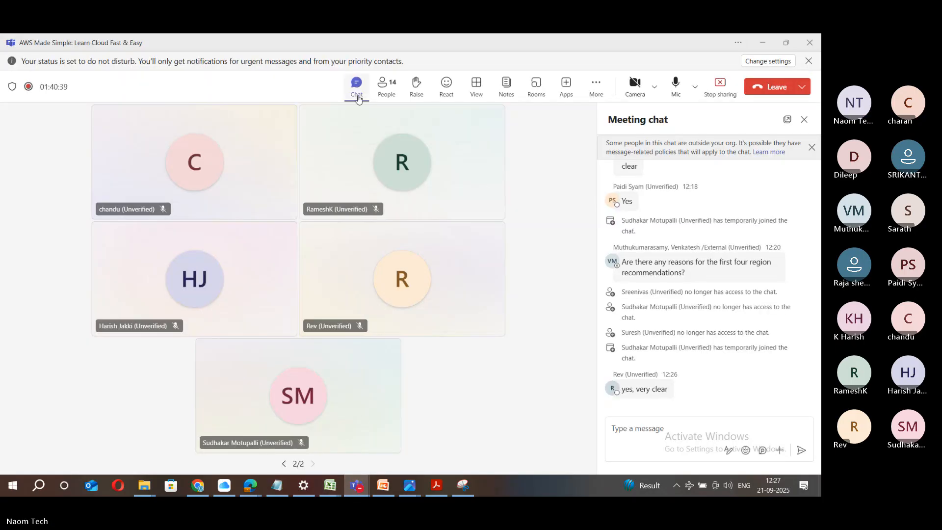
click(763, 43)
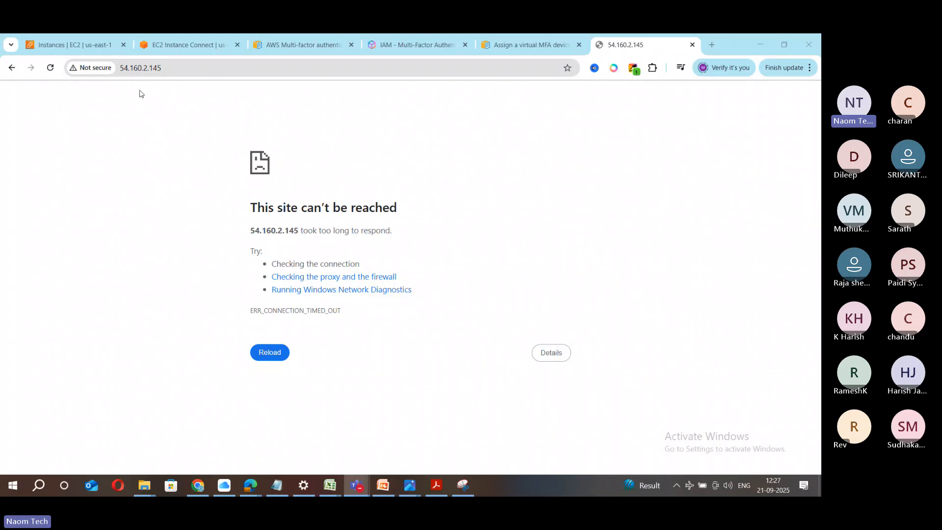
key(F5)
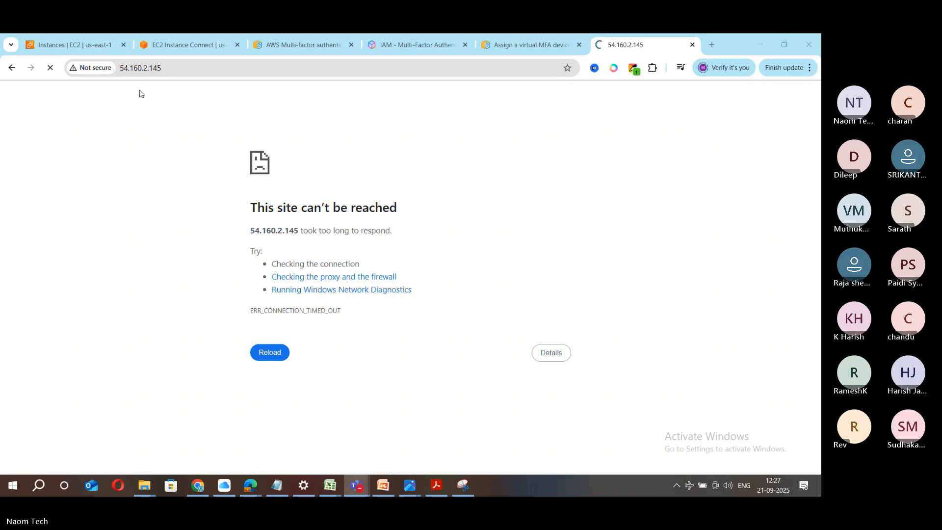
Check the Teams meeting, return to the connection-timeout page, then open the AWS MFA documentation tab
mouse_move(366, 484)
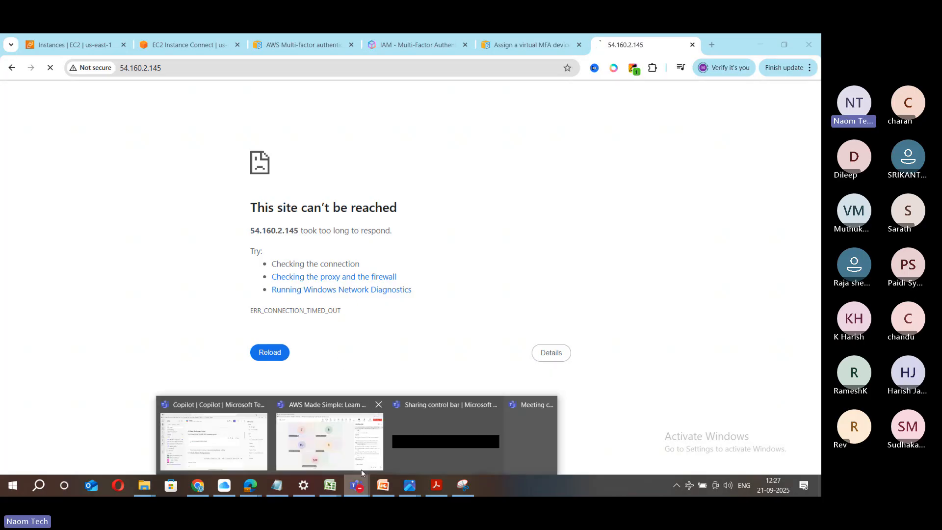
click(346, 447)
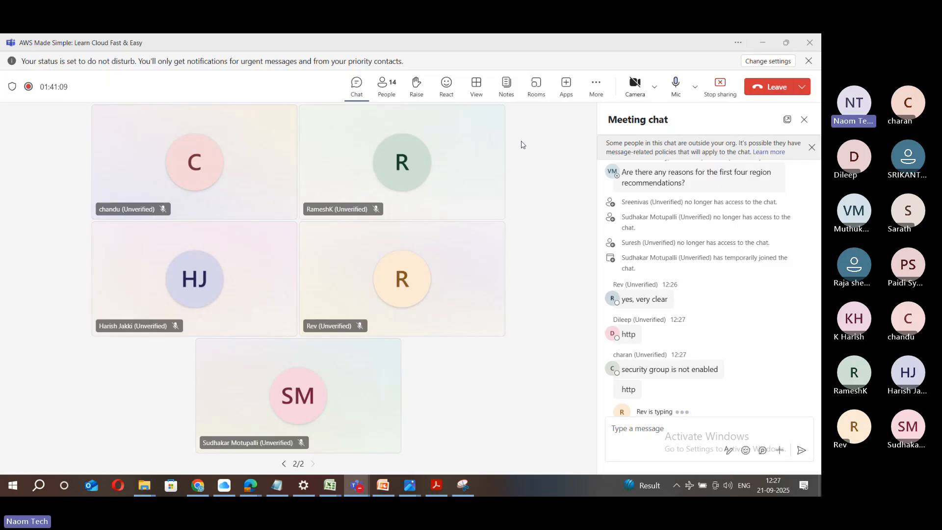
click(198, 486)
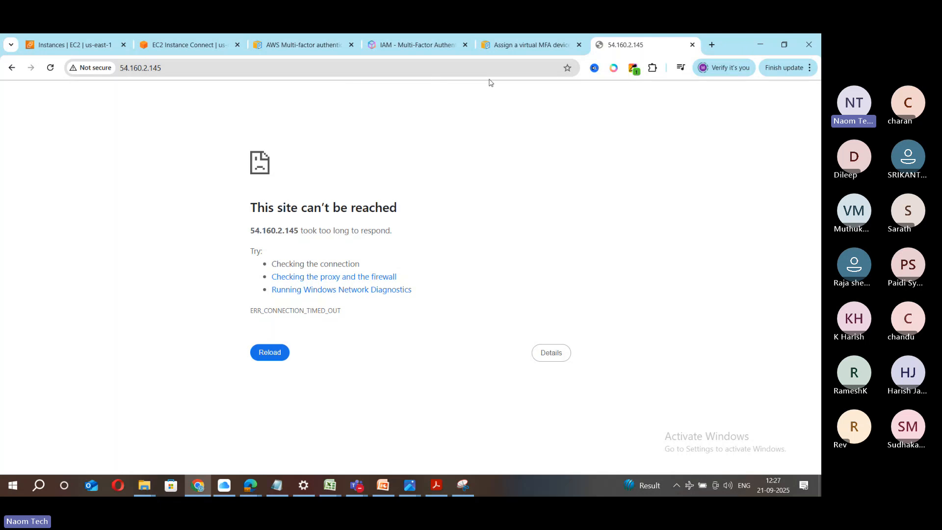
click(287, 38)
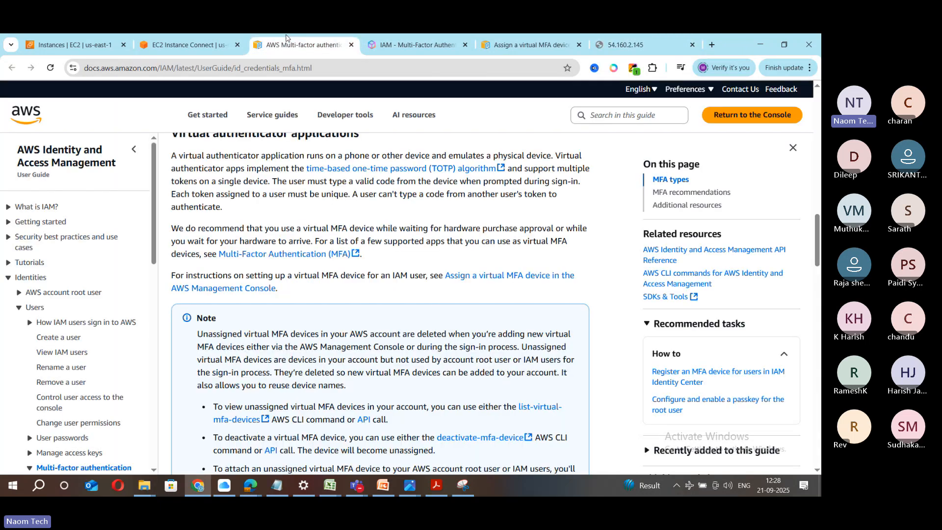
Select the instance in the EC2 list and open its MY-SEC-GRP security group from the Security details
click(219, 47)
click(94, 46)
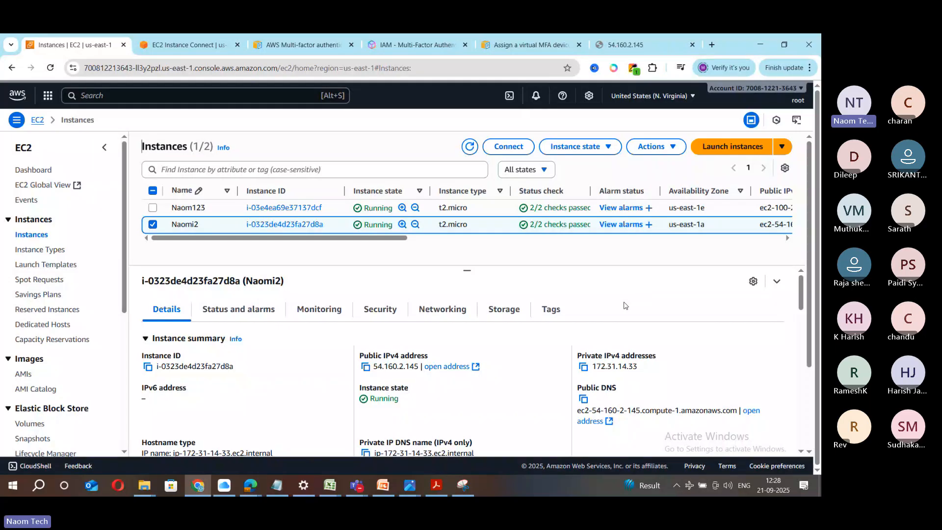
scroll(481, 319, down, 3)
scroll(472, 325, up, 3)
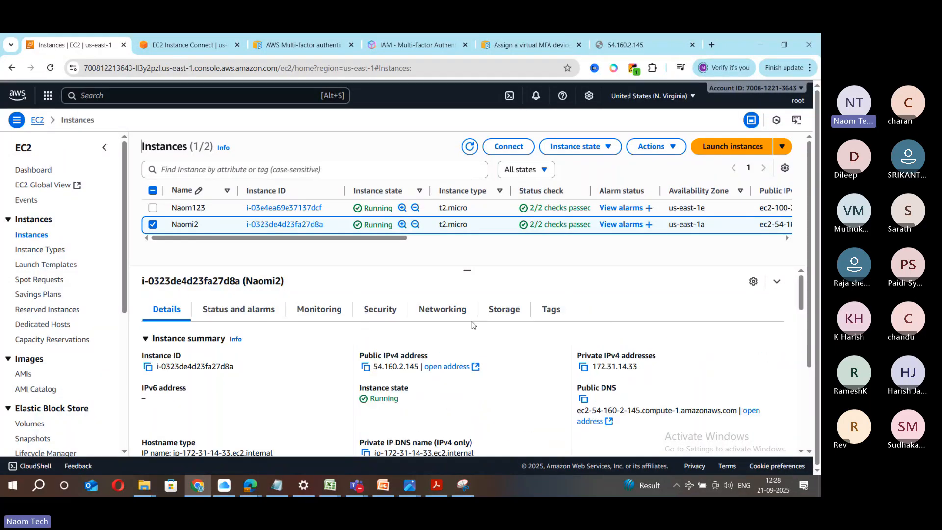
click(383, 315)
click(209, 407)
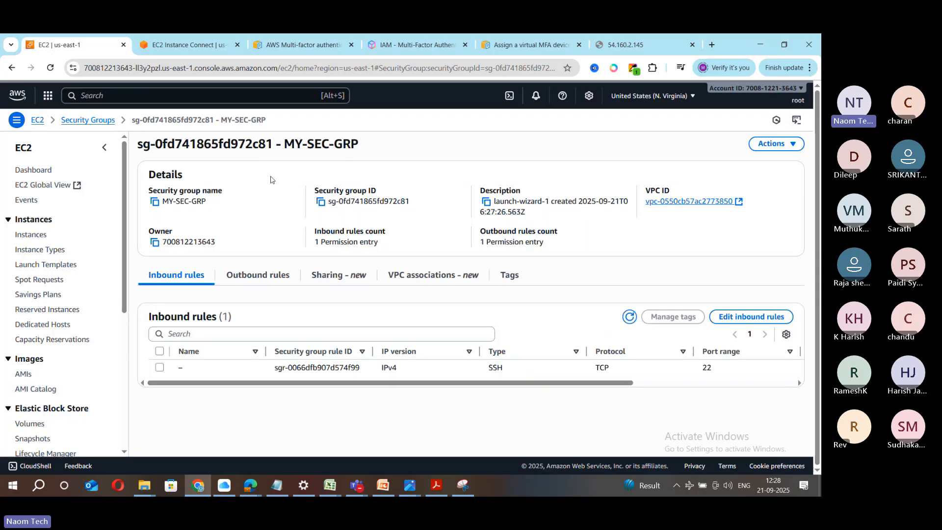
Look over the other browser tabs, then reopen MY-SEC-GRP via the EC2 instances list
click(640, 47)
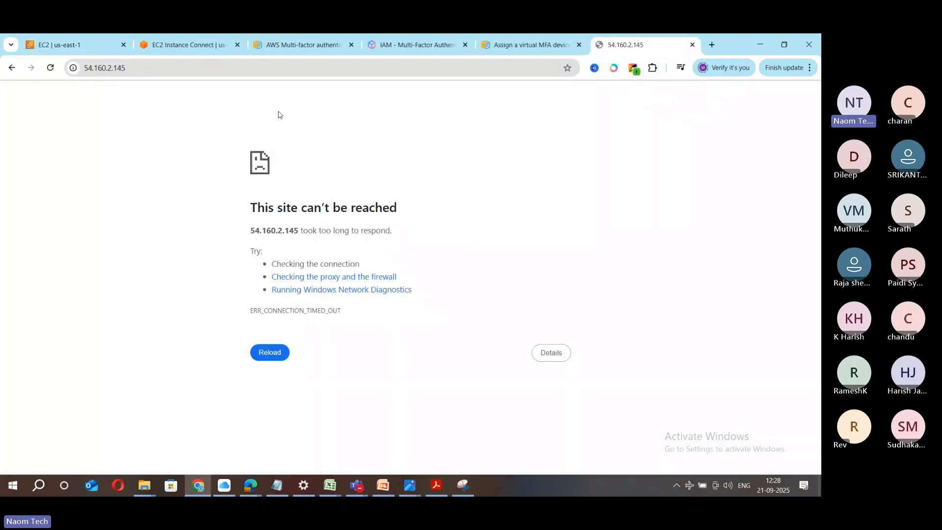
click(292, 49)
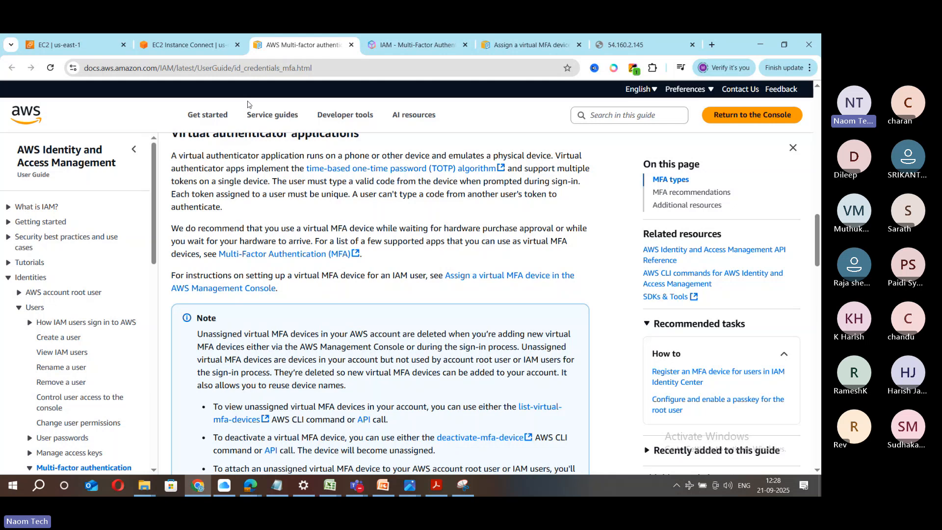
click(182, 45)
click(69, 45)
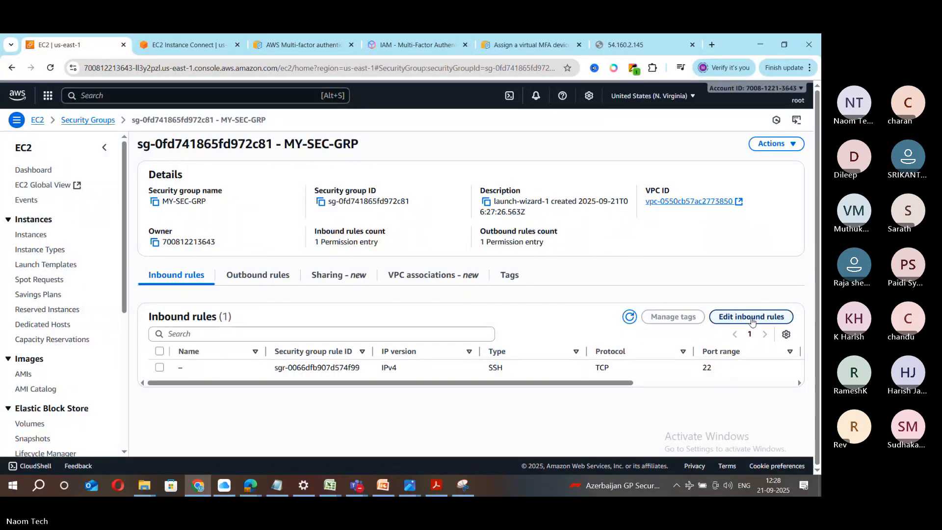
click(74, 121)
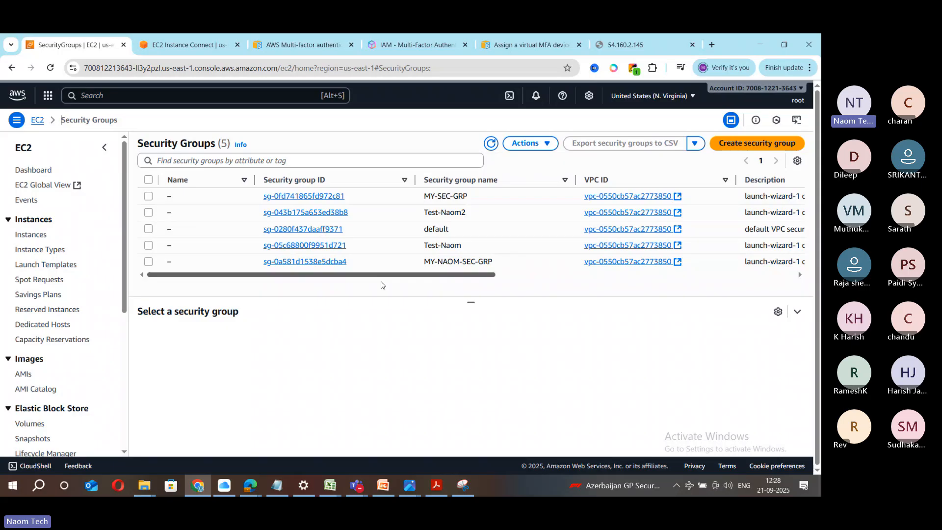
click(32, 121)
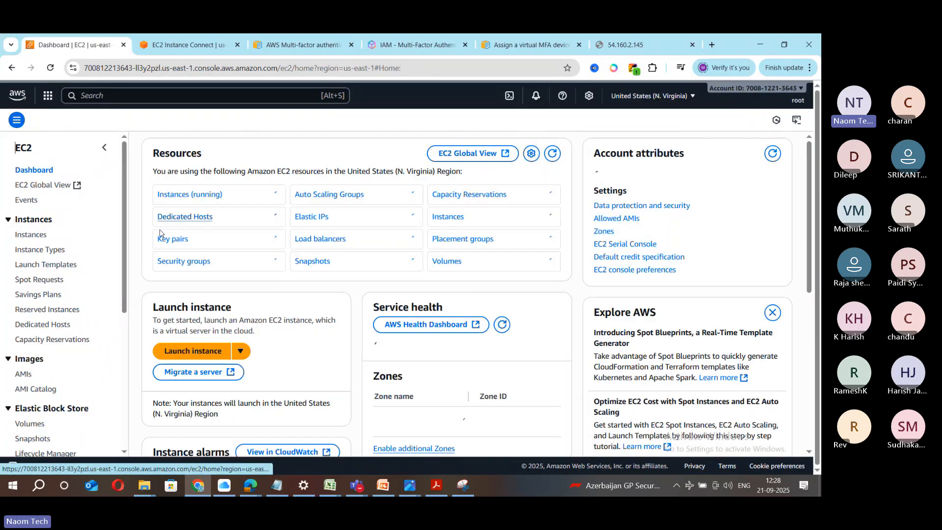
click(38, 237)
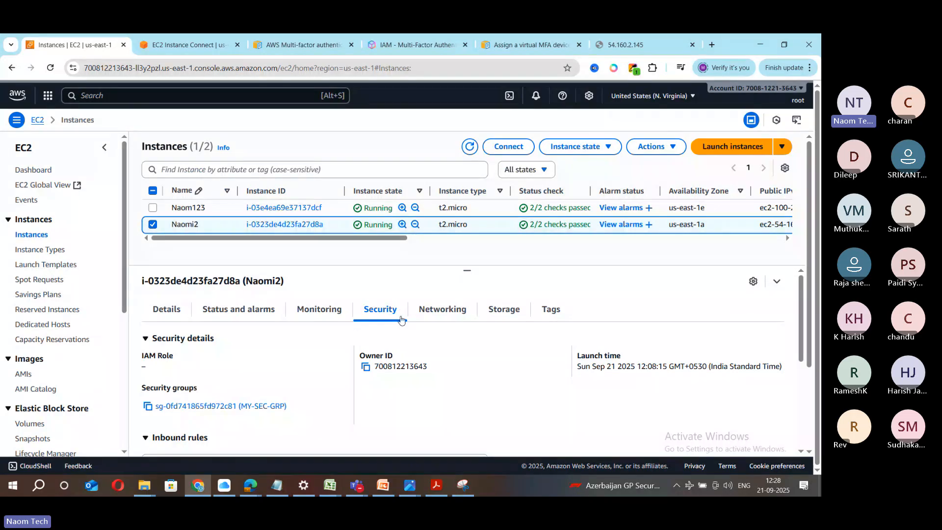
scroll(226, 351, down, 1)
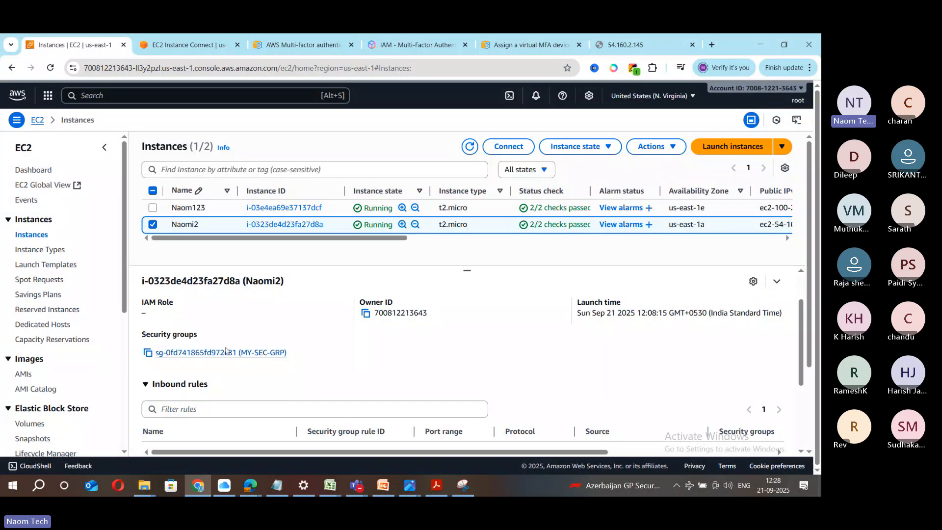
click(226, 352)
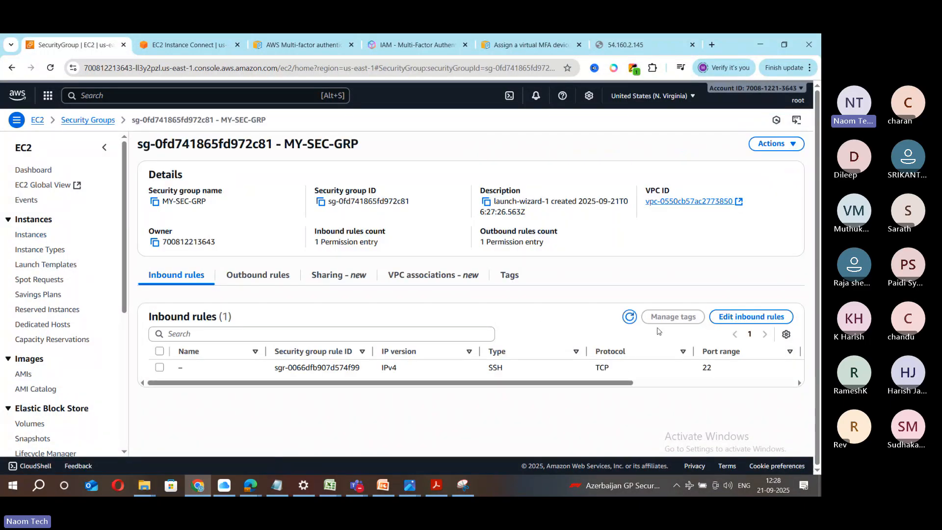
Add an HTTP port 80 inbound rule with source Anywhere-IPv4 (0.0.0.0/0) and save the rules
click(760, 318)
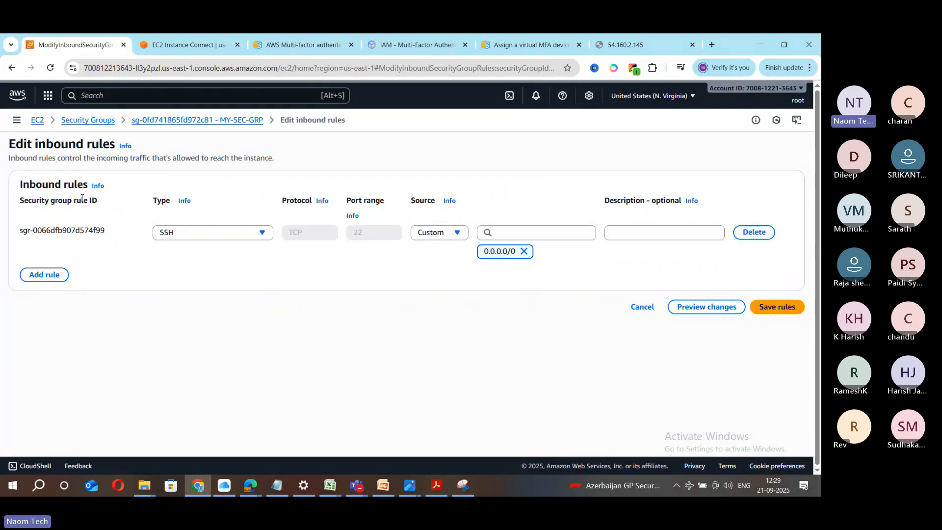
click(53, 274)
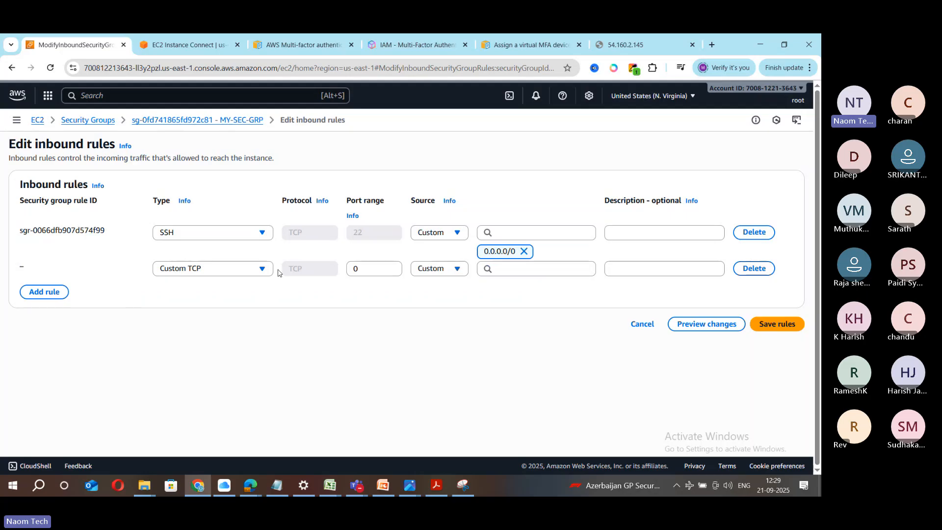
click(260, 268)
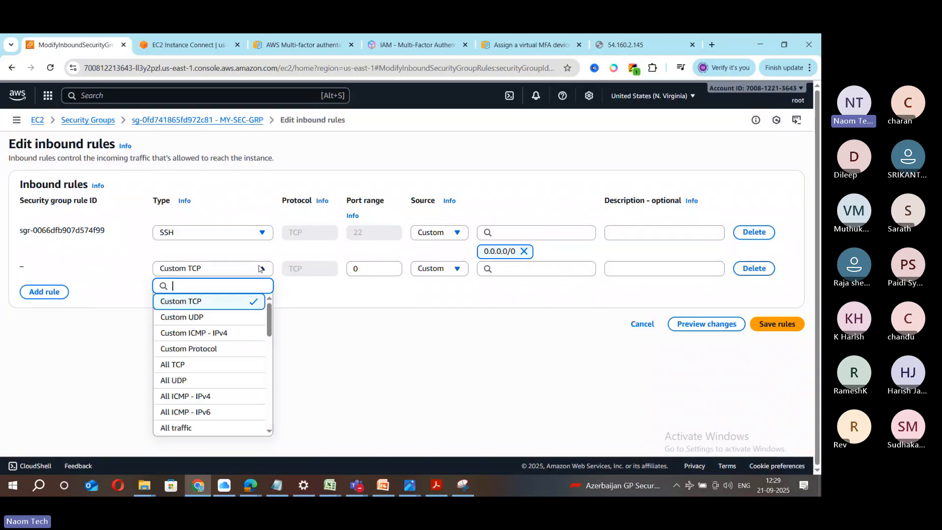
text(htt)
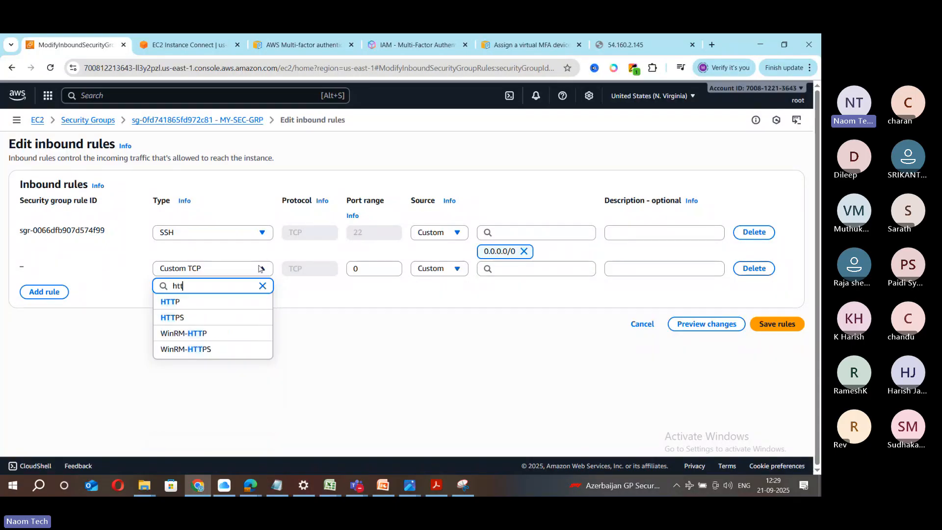
click(198, 305)
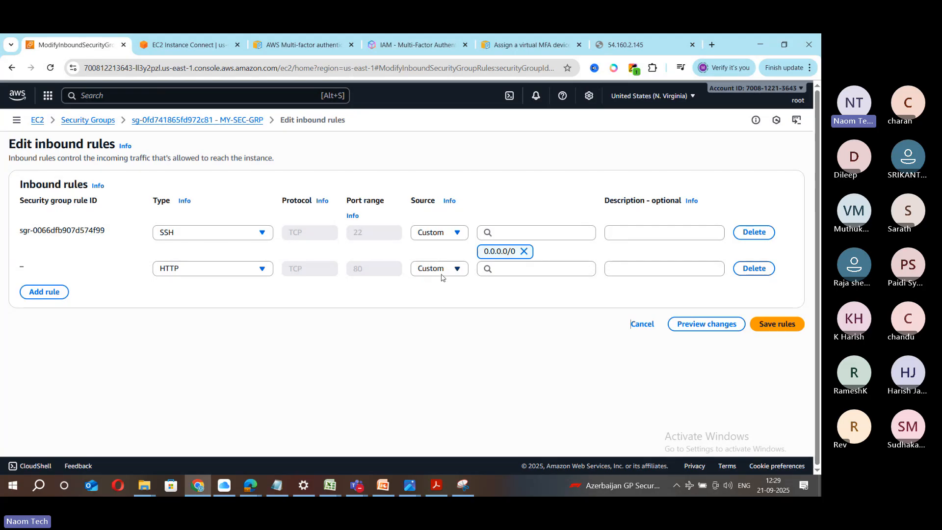
click(457, 270)
click(457, 302)
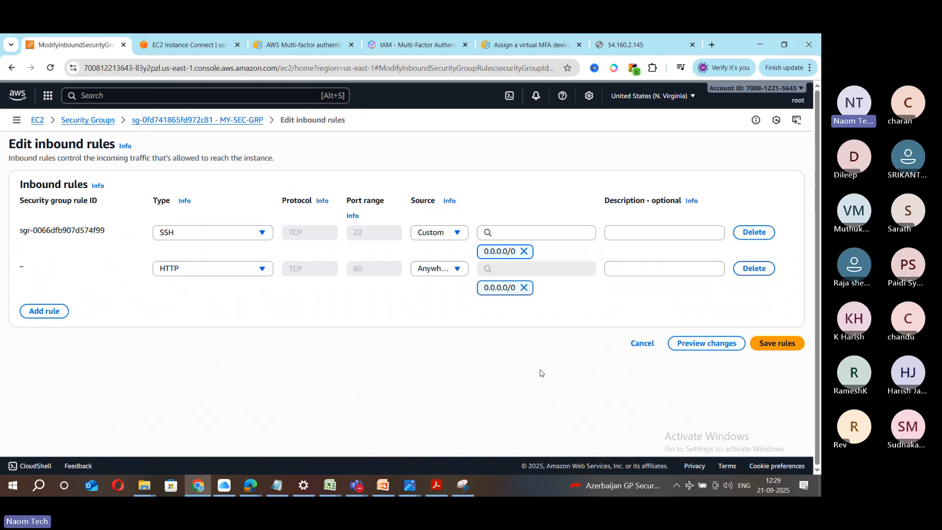
click(456, 269)
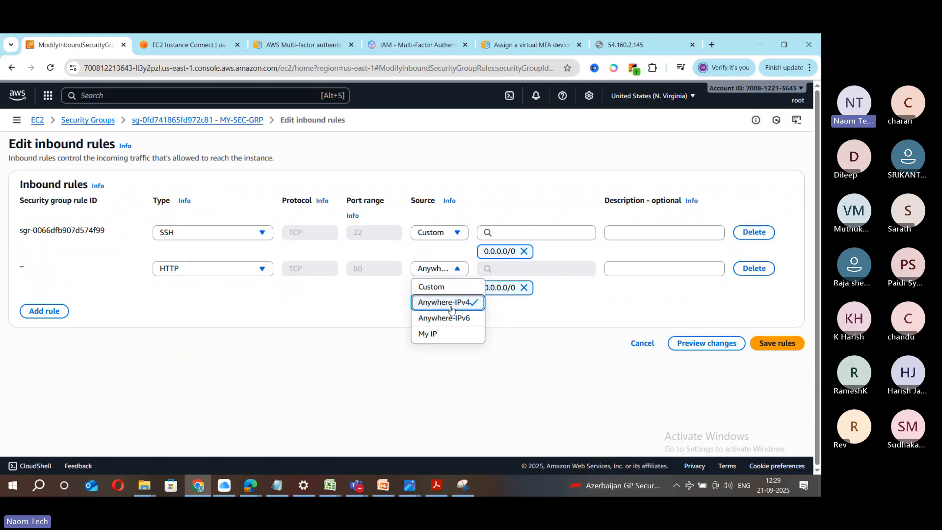
click(507, 353)
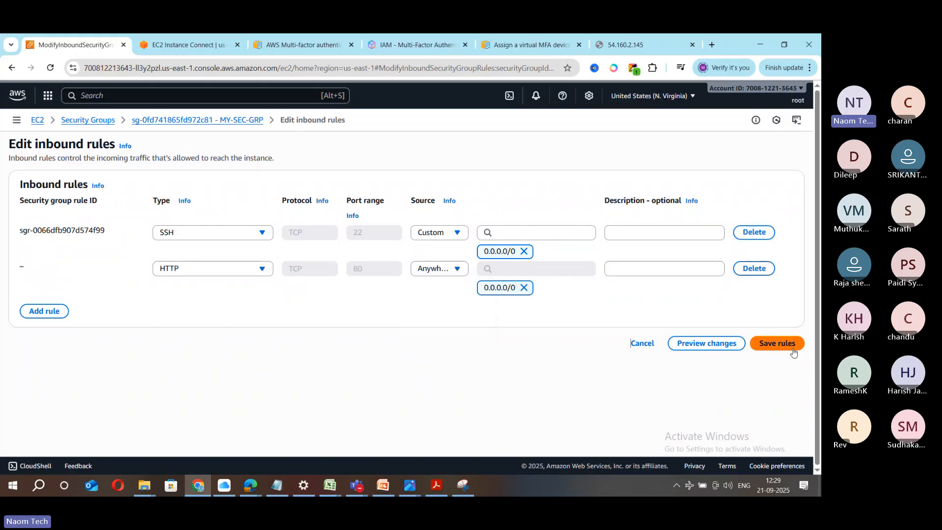
click(793, 343)
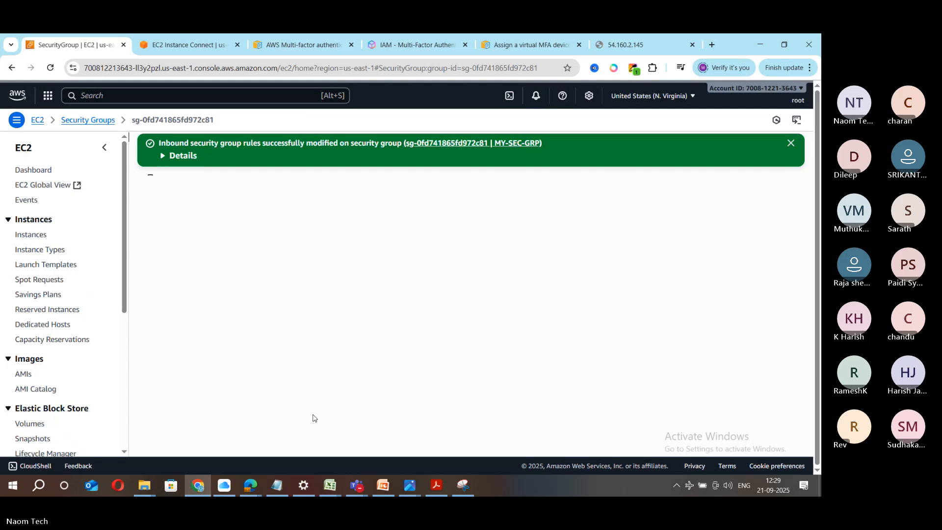
click(191, 45)
scroll(355, 290, up, 20)
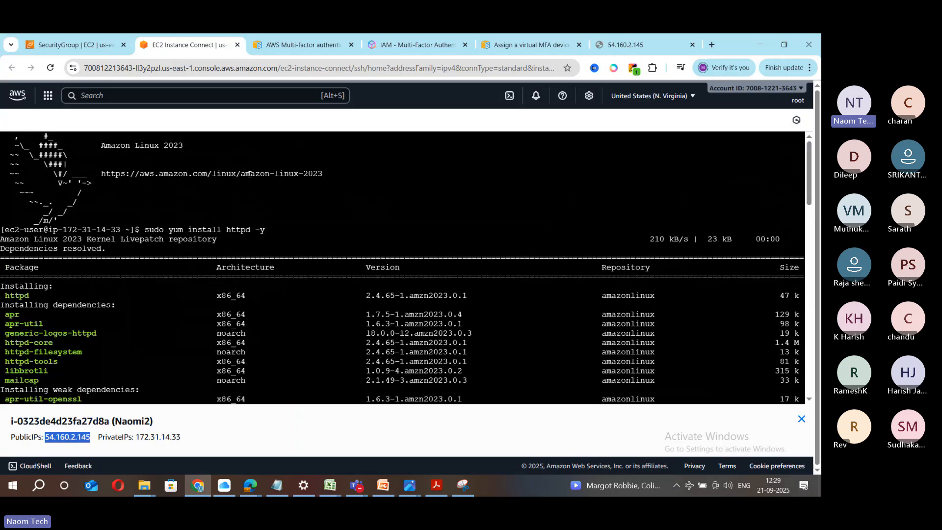
click(661, 45)
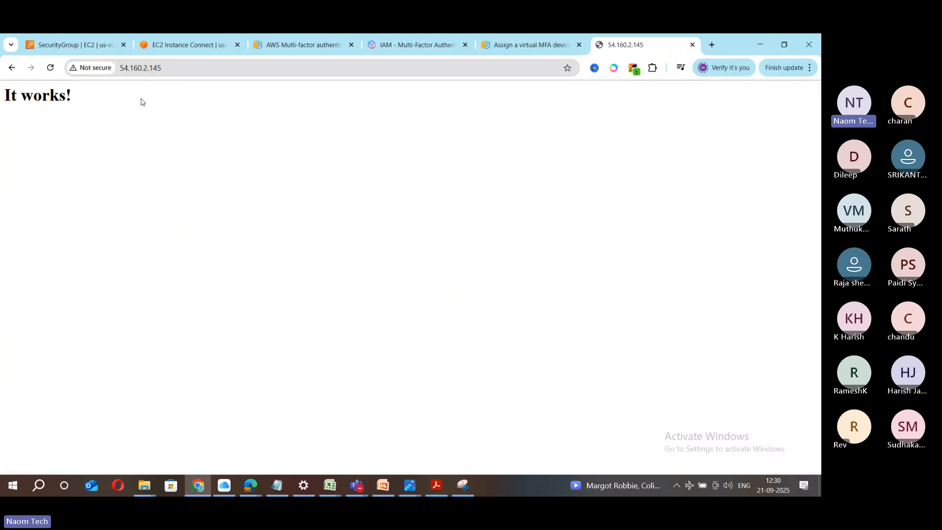
click(90, 45)
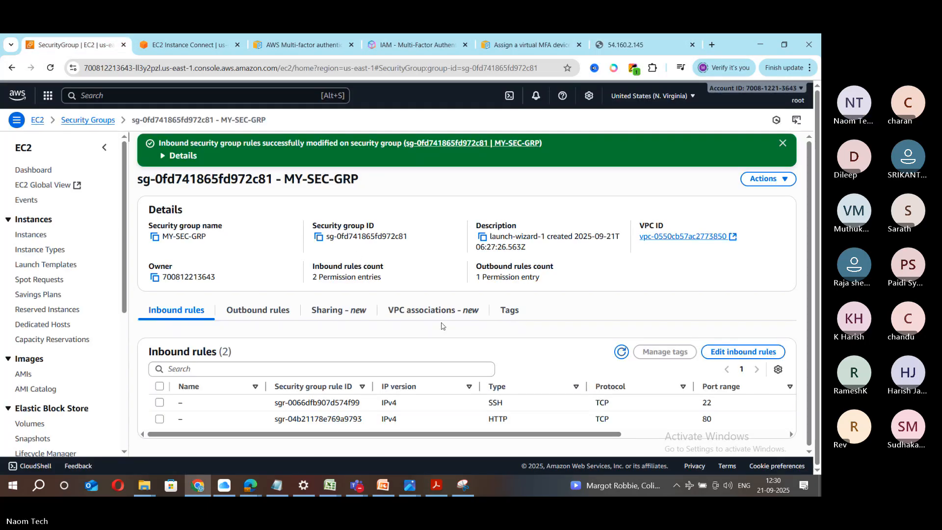
mouse_move(356, 486)
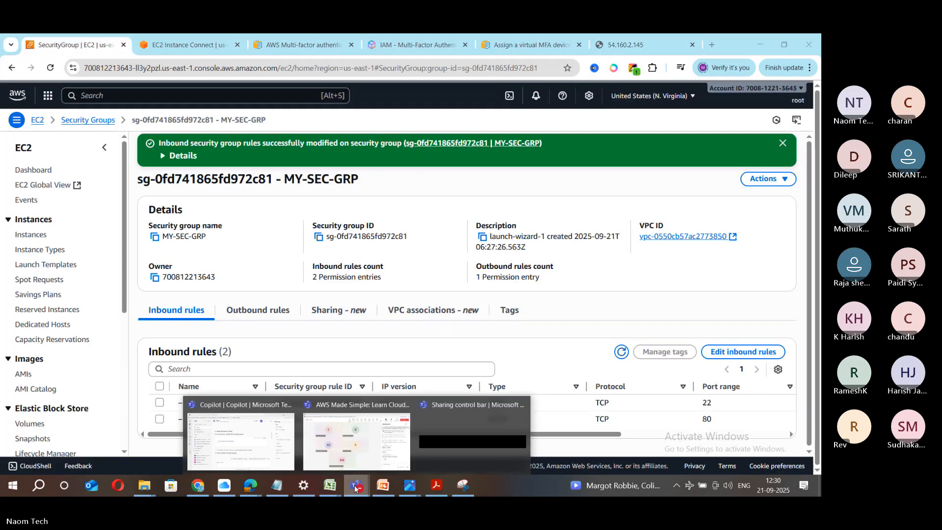
click(349, 426)
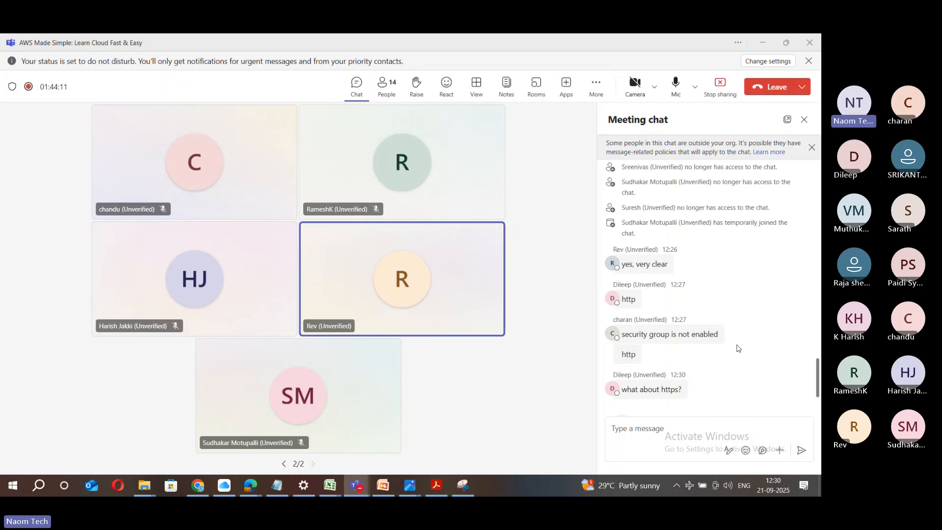
click(198, 485)
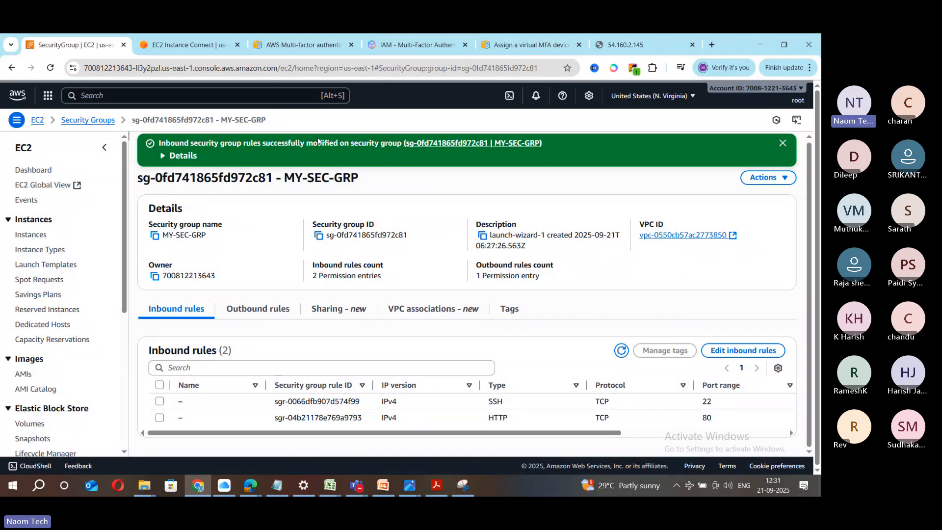
click(643, 45)
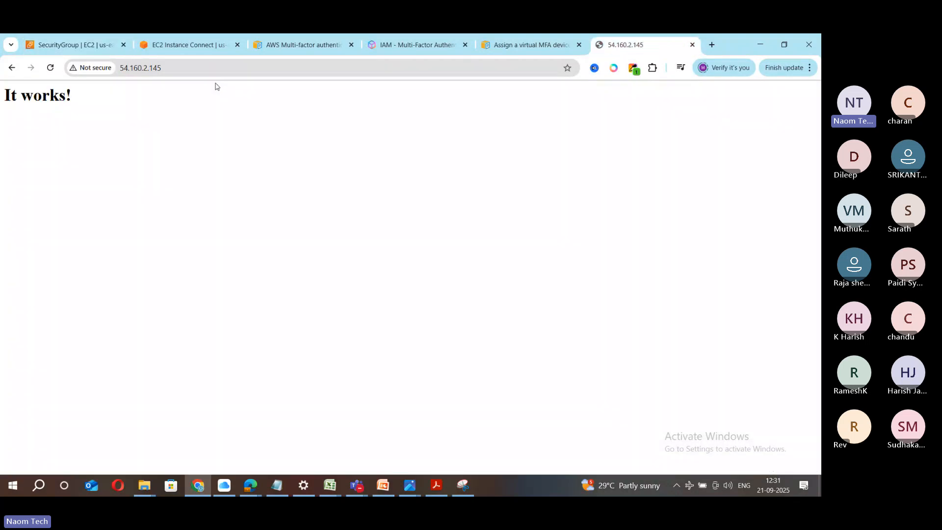
click(93, 46)
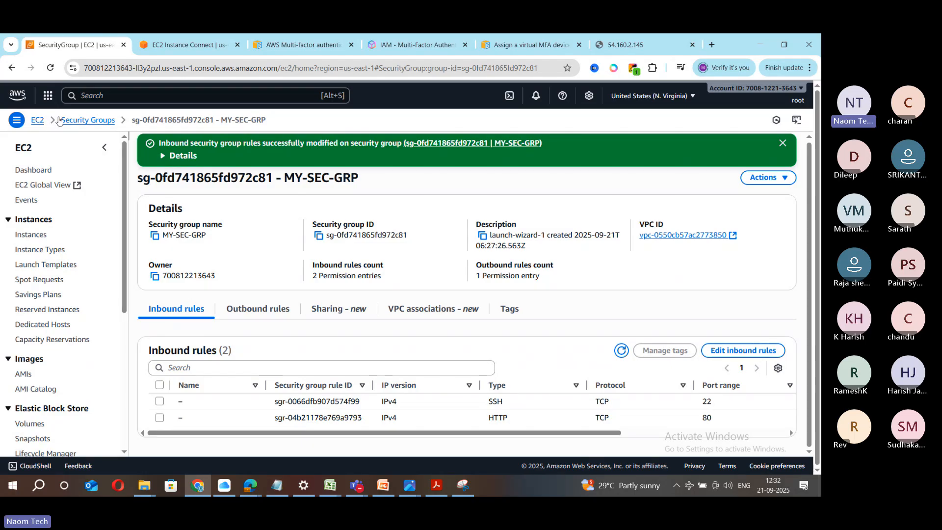
Go from Security Groups to the EC2 instances list and open the instance's MY-SEC-GRP group
click(88, 120)
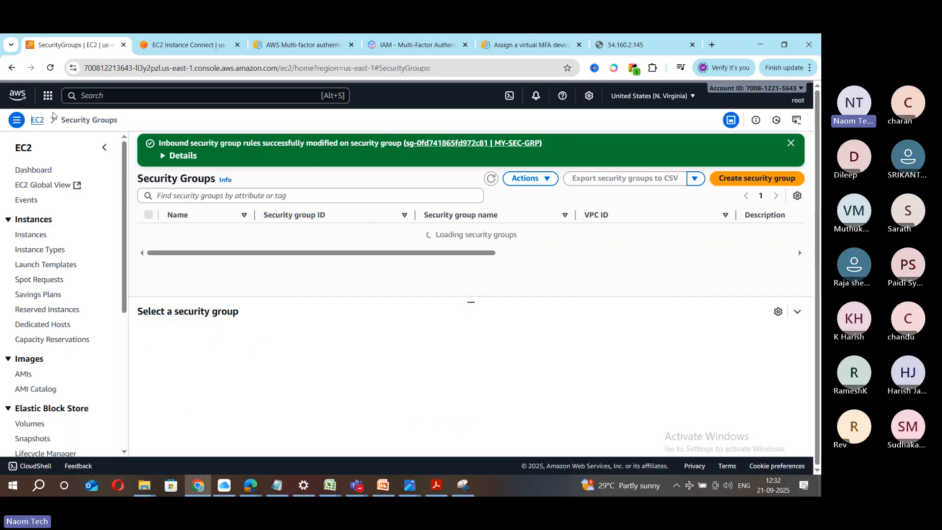
click(37, 120)
click(40, 237)
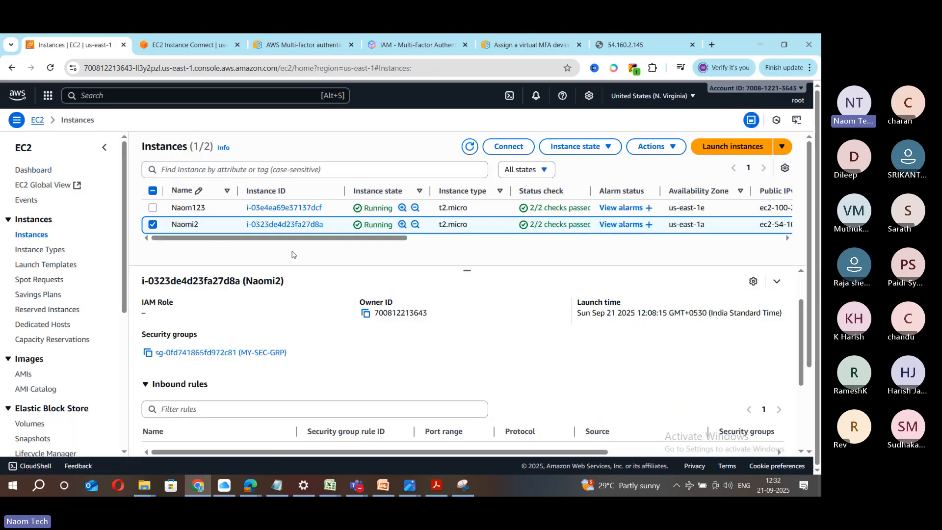
scroll(361, 347, down, 2)
scroll(360, 348, up, 2)
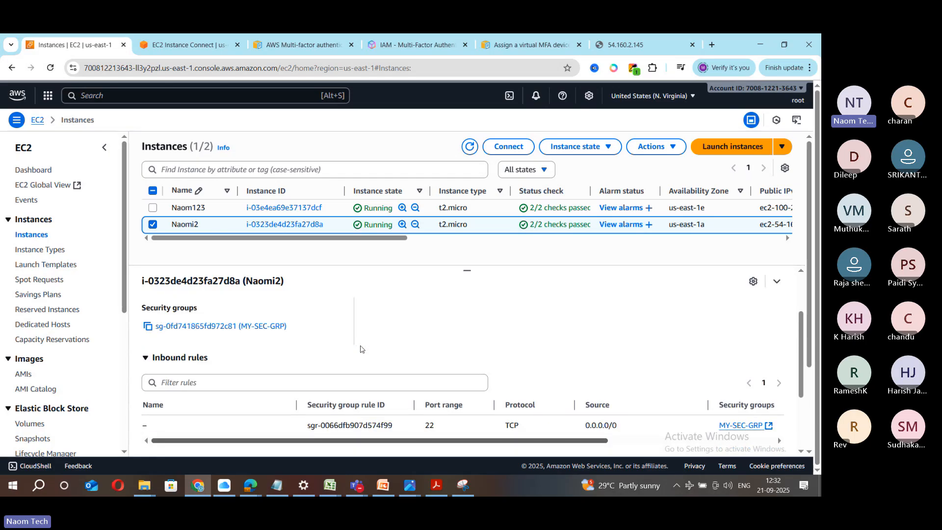
scroll(344, 329, up, 2)
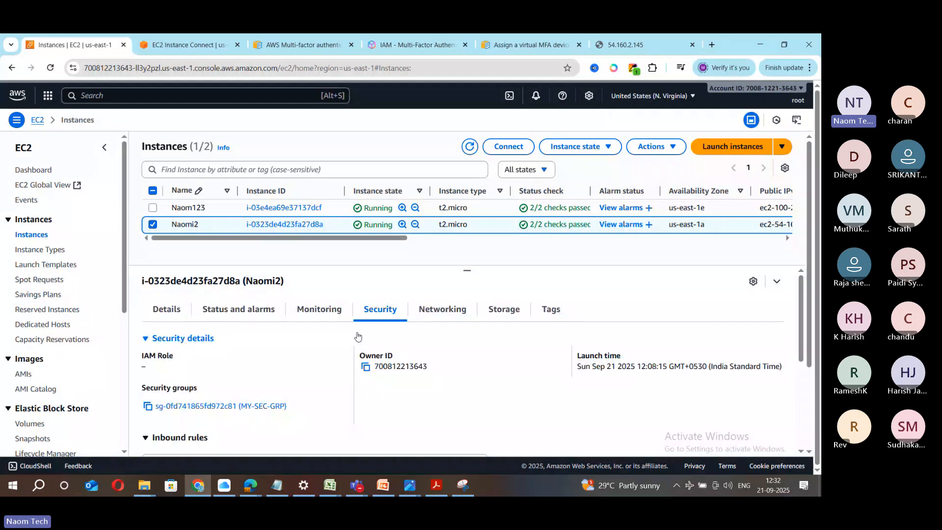
scroll(357, 336, down, 1)
click(220, 357)
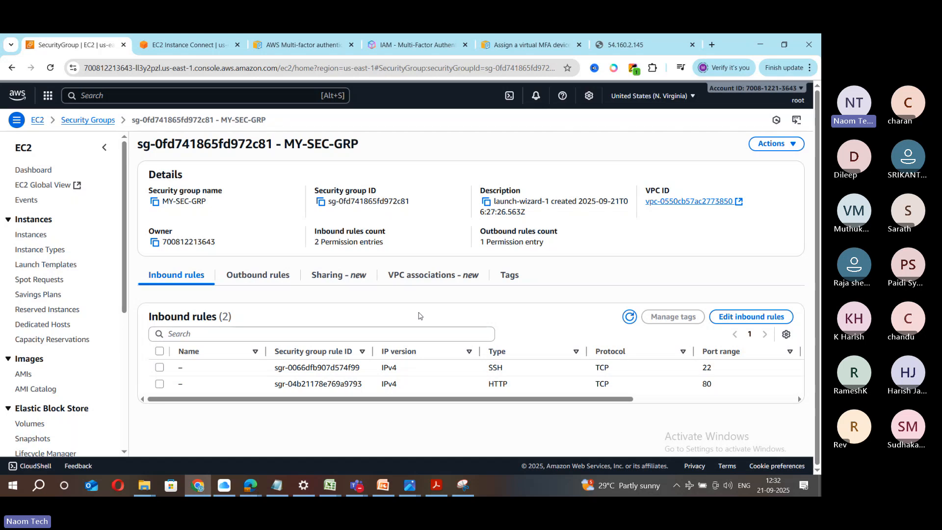
Open Edit inbound rules, view the 'It works!' page at 54.160.2.145, then return to the Teams meeting
click(751, 317)
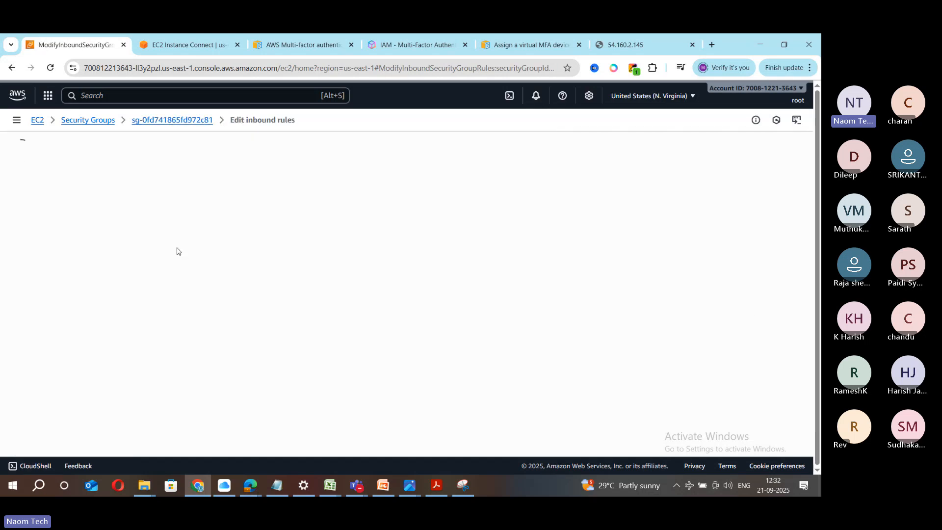
click(628, 44)
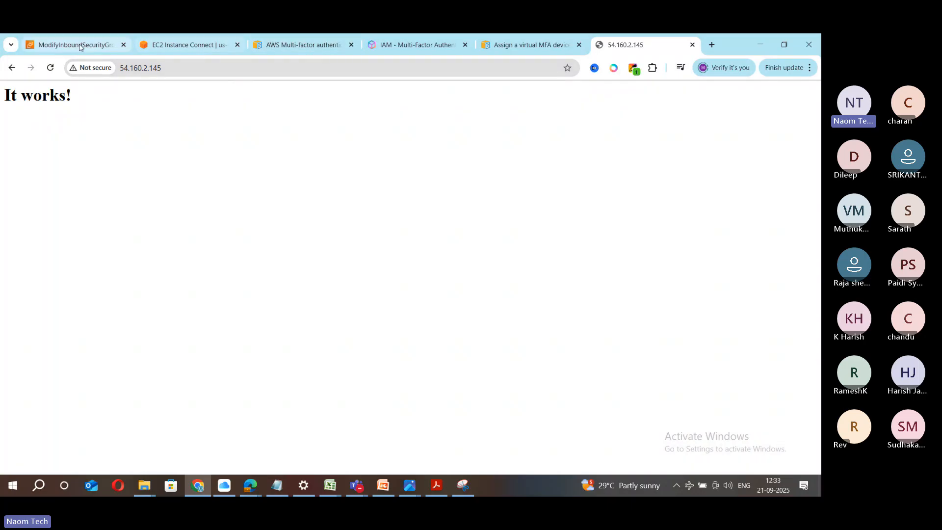
click(48, 45)
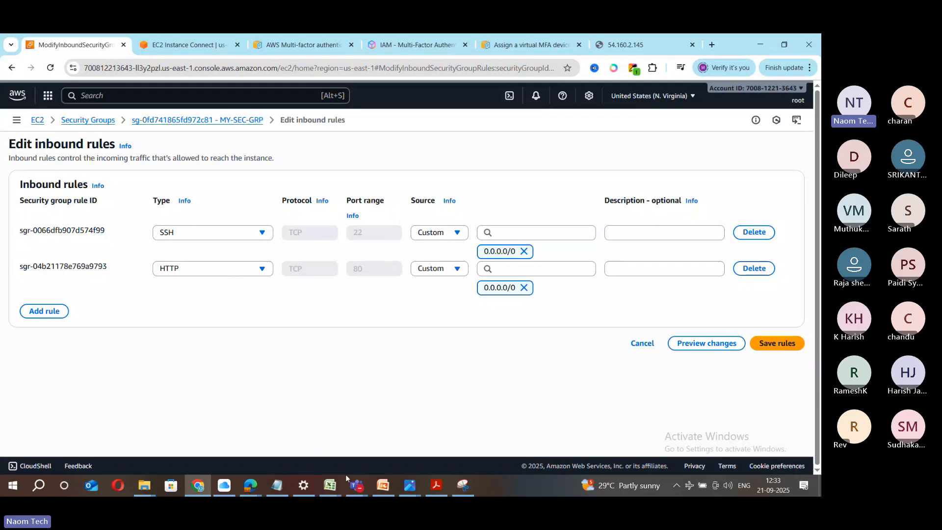
mouse_move(358, 491)
click(338, 441)
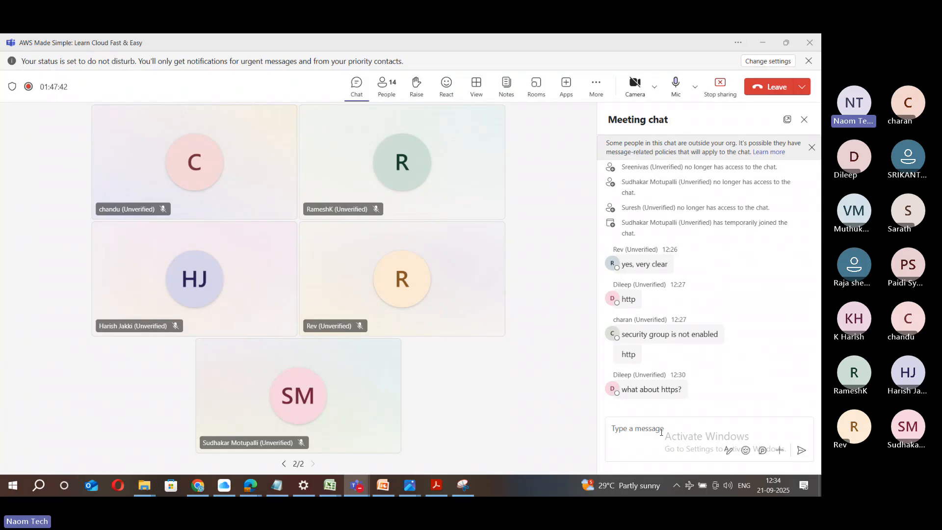
click(767, 44)
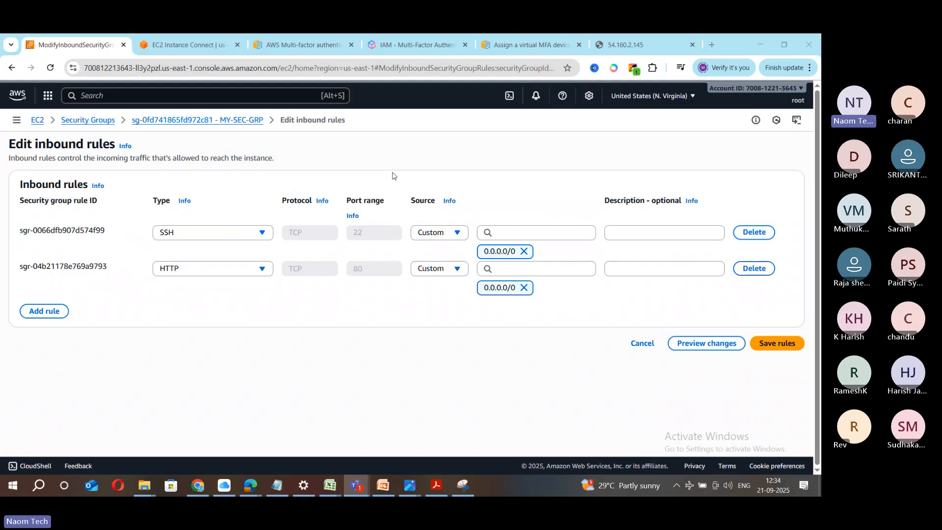
mouse_move(356, 486)
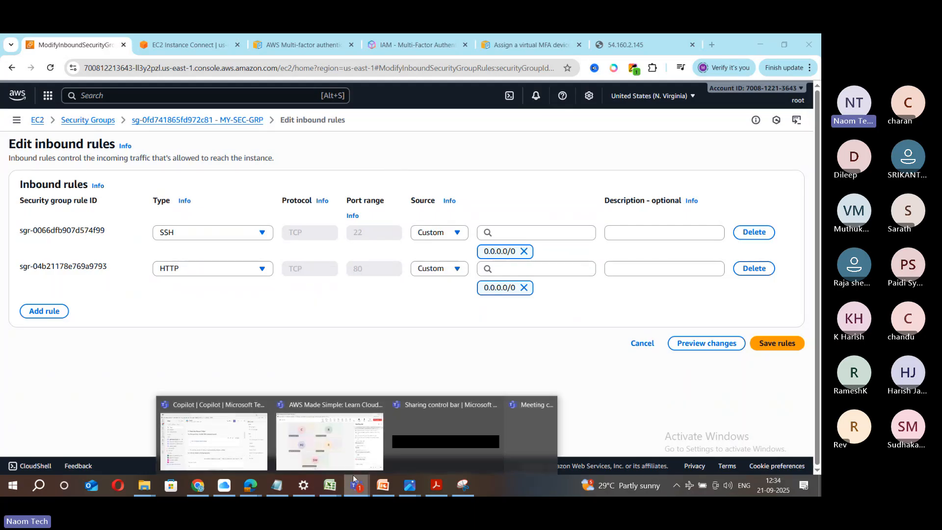
click(326, 434)
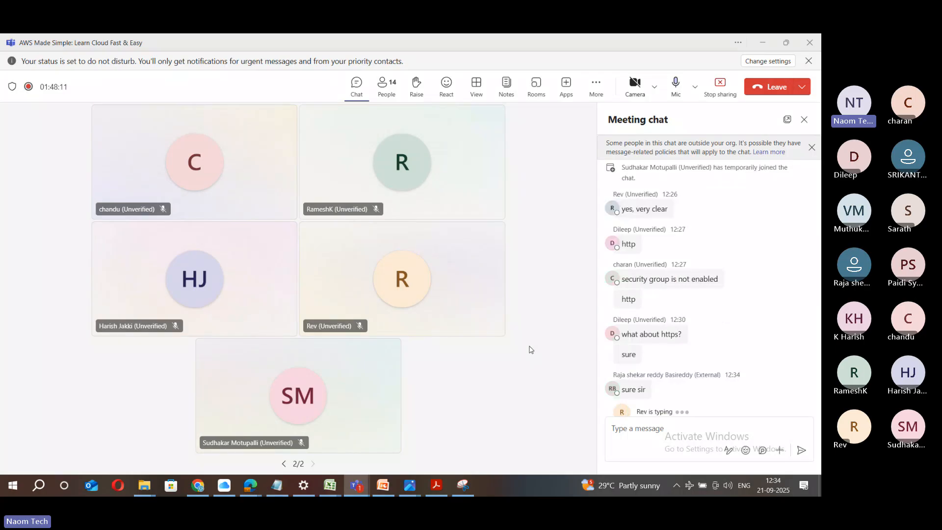